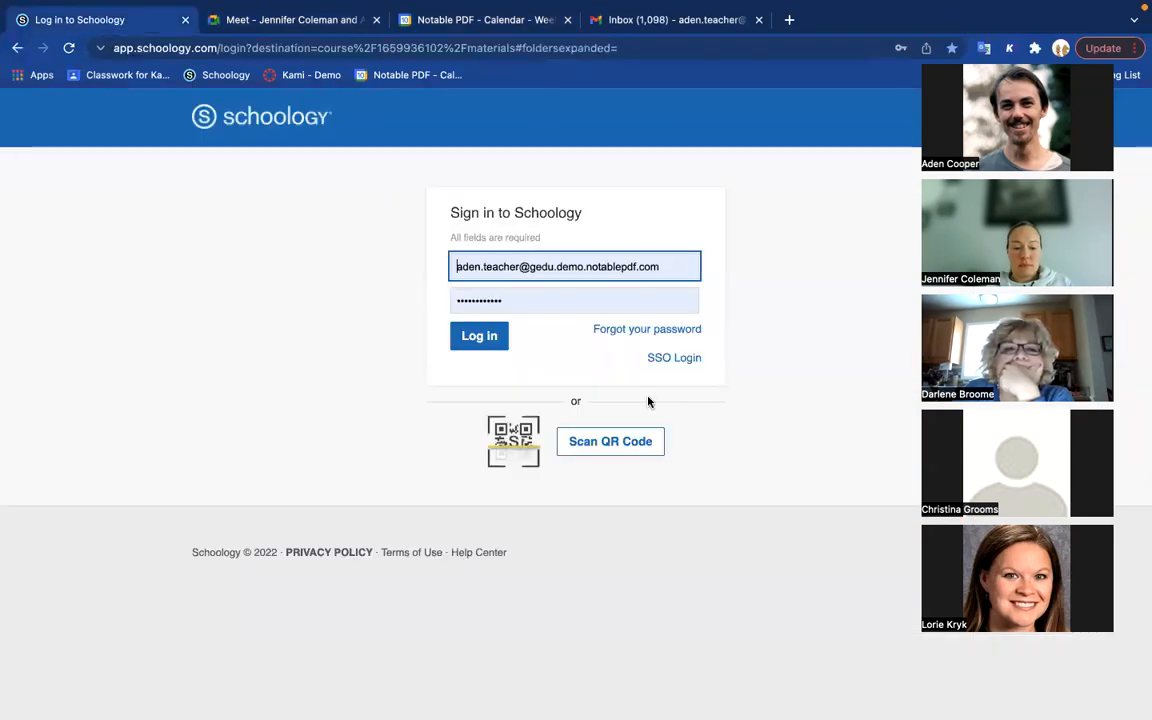
Step: Sign in with the saved credentials and delete the ROA Test !! assignment from the Kami: Demo course
left_click(480, 340)
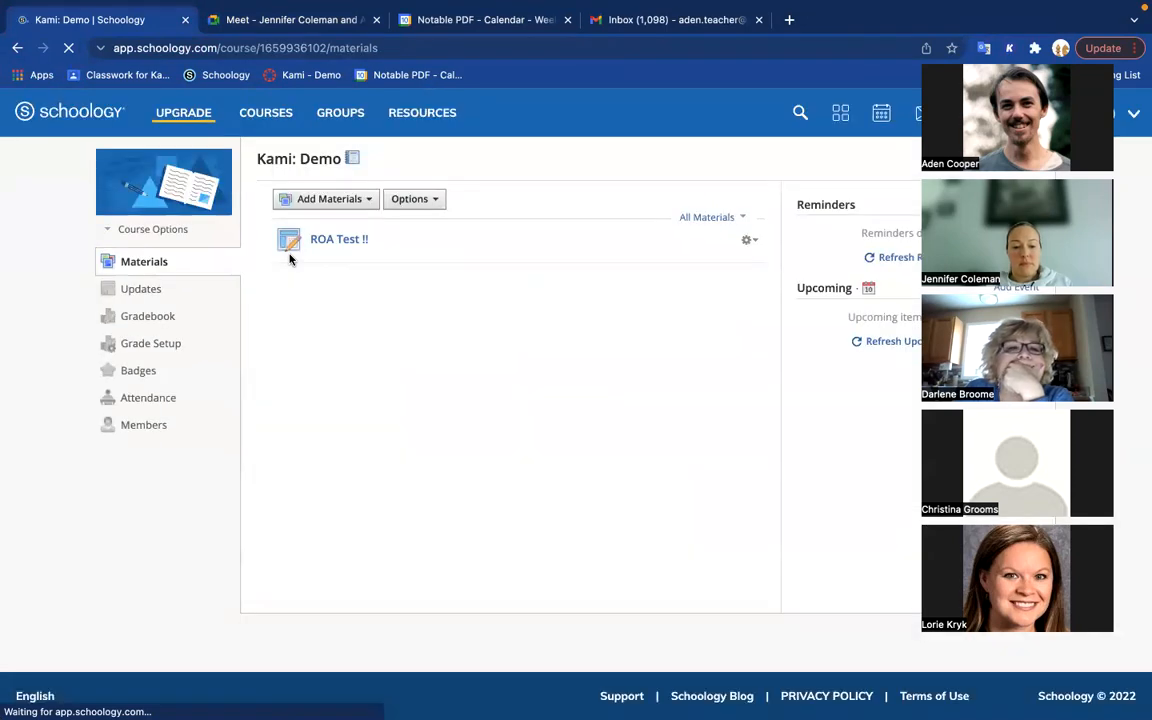
left_click(748, 242)
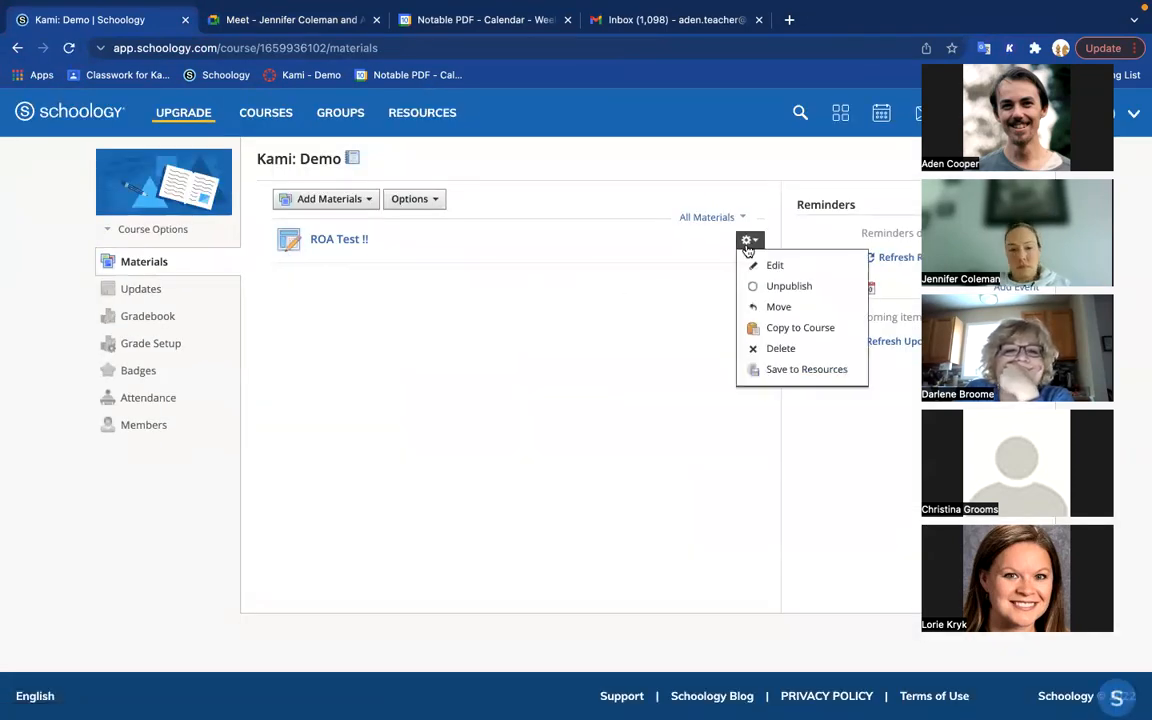
left_click(782, 348)
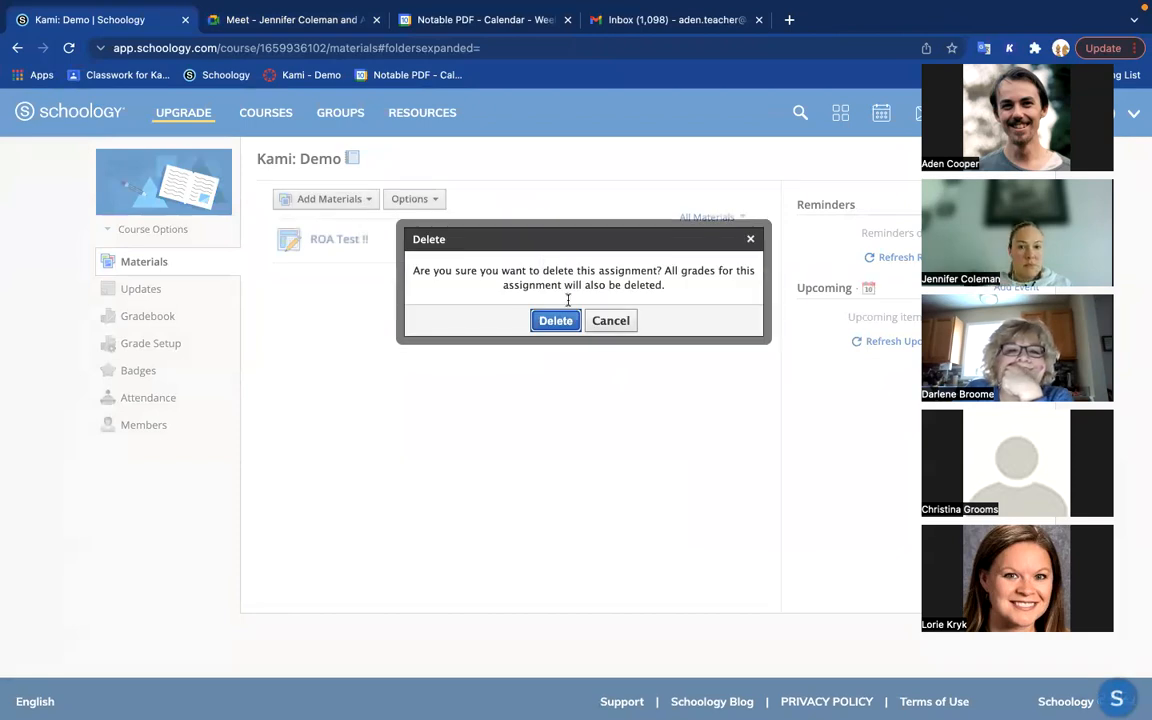
left_click(553, 321)
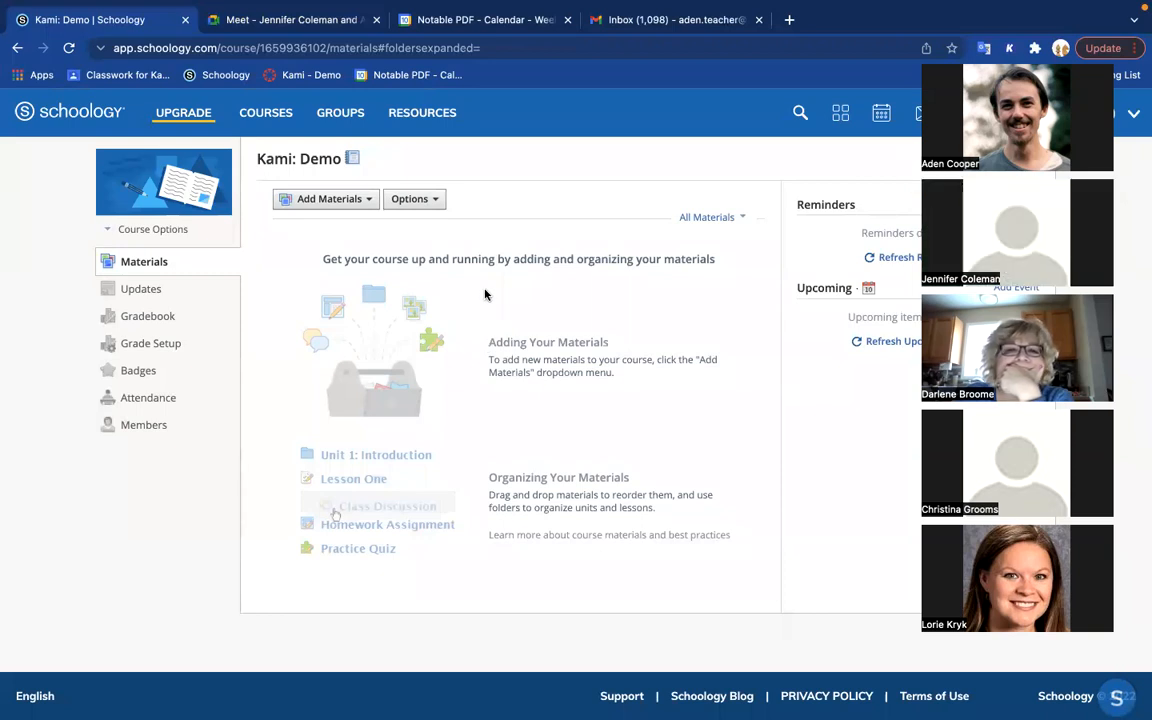
Step: Start creating a new assignment in the Kami: Demo course materials
scroll(485, 295, "down", 1)
scroll(485, 295, "up", 1)
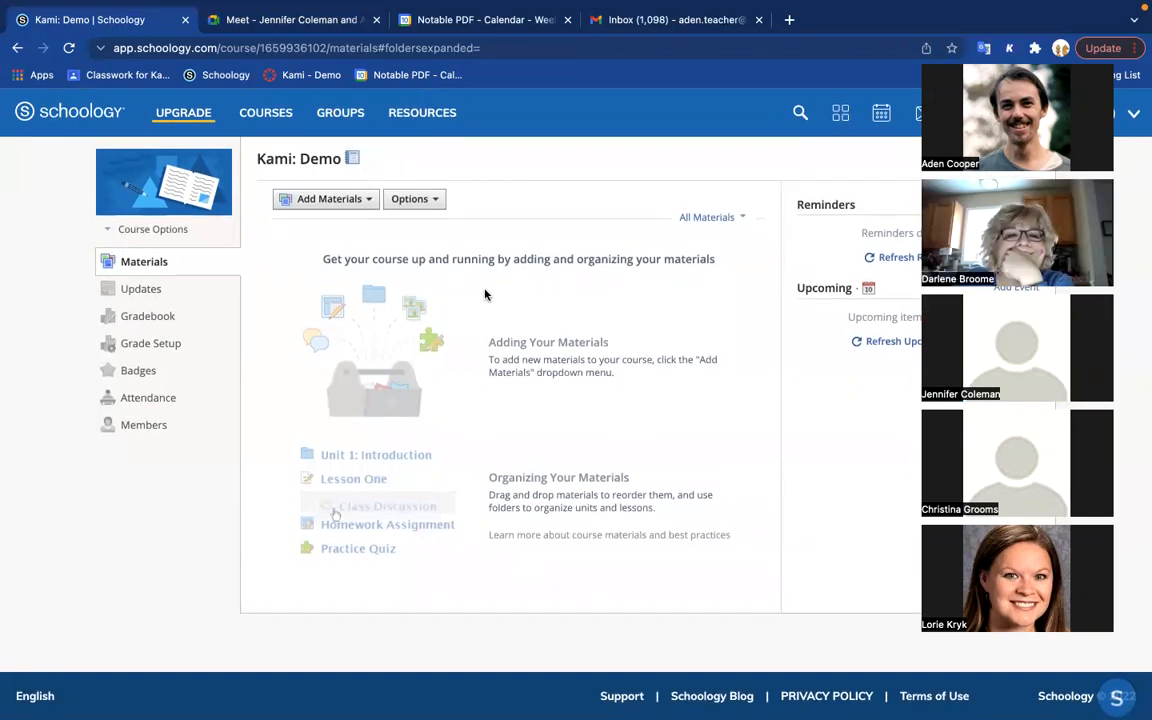
left_click(340, 198)
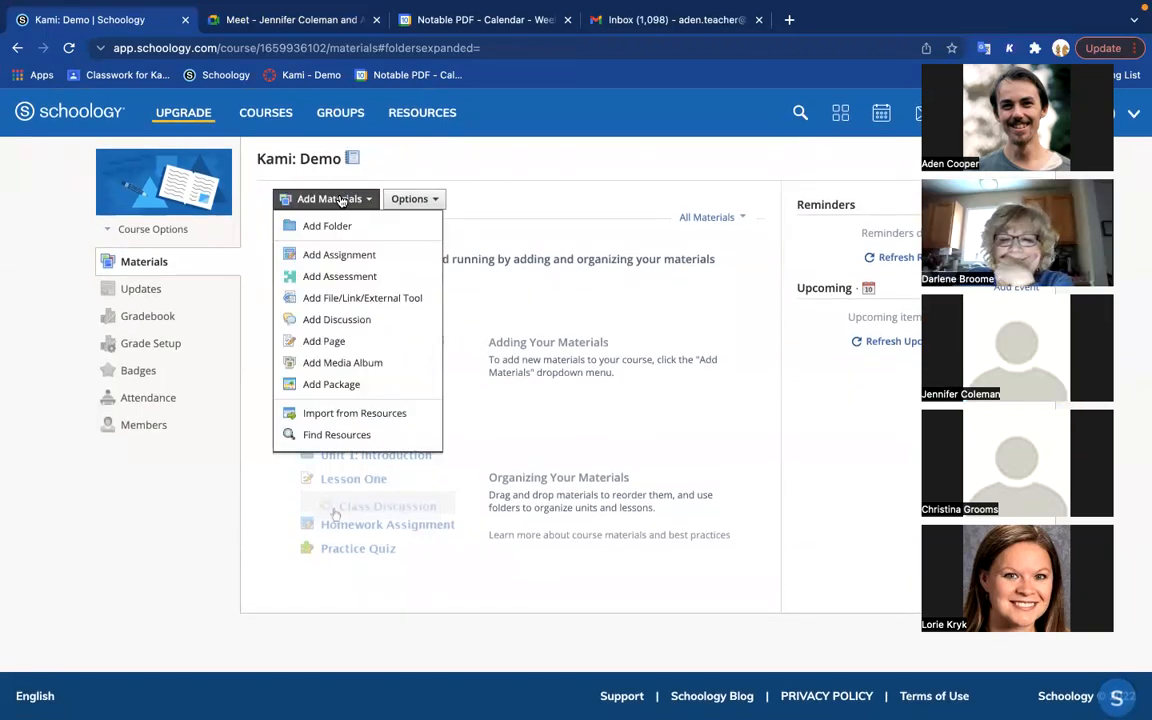
left_click(380, 260)
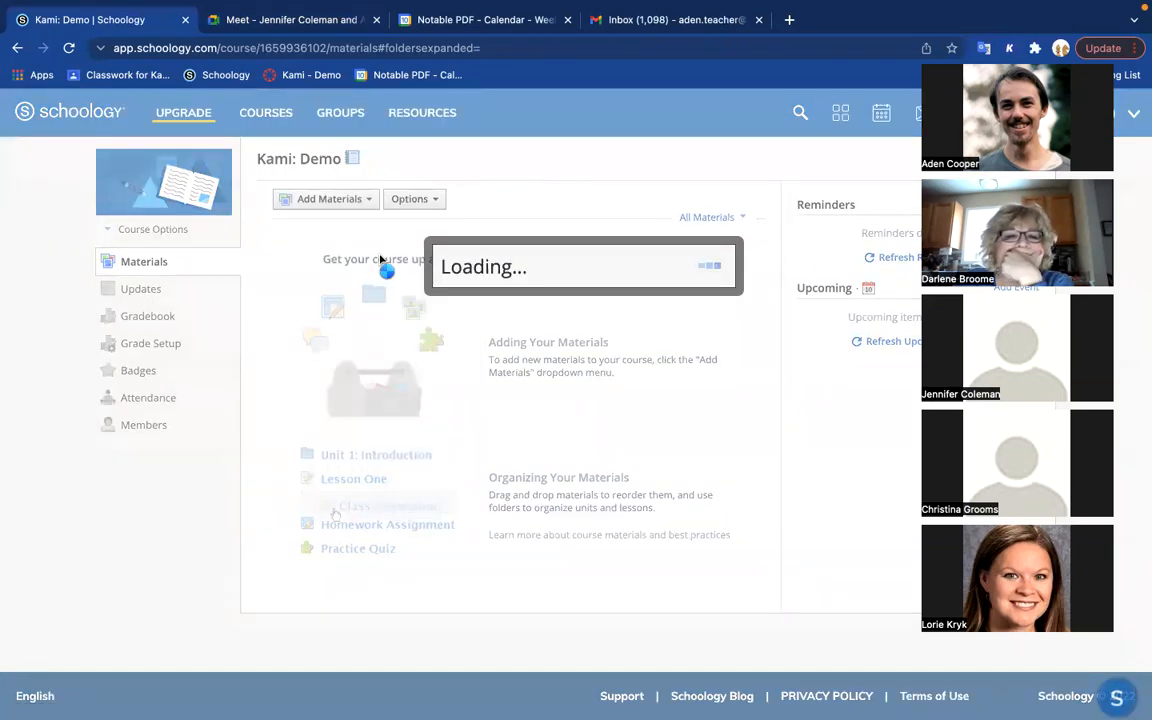
left_click(790, 21)
type("ex")
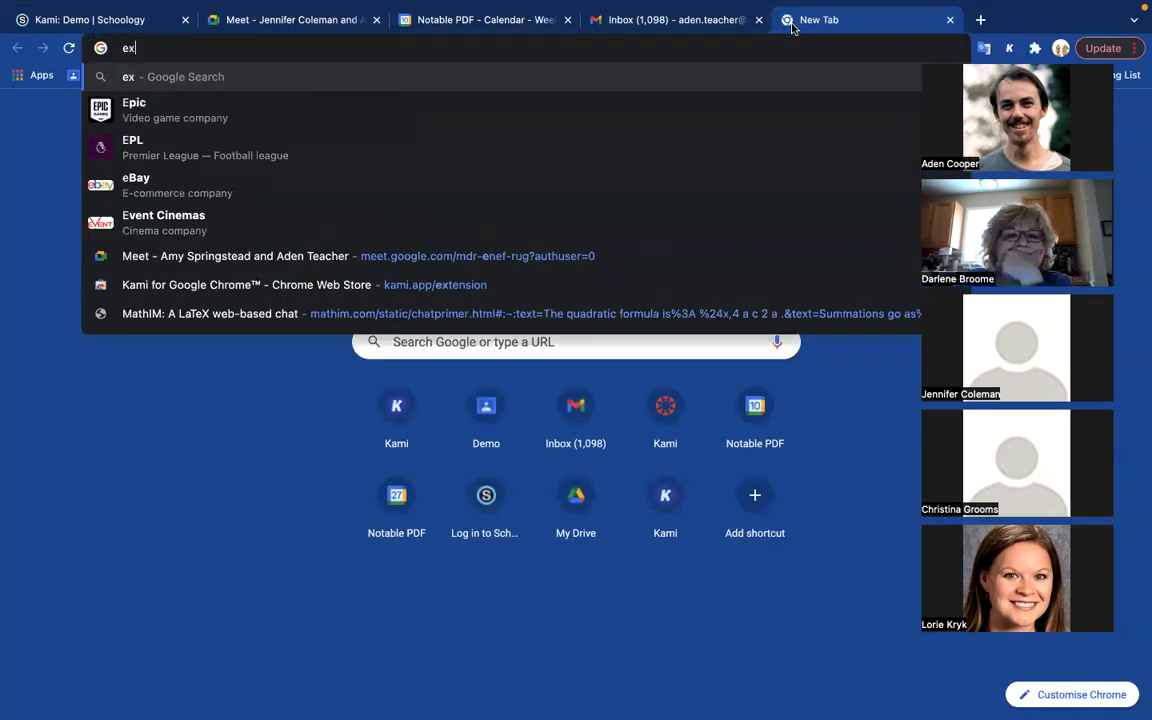
type("tension")
key("Down")
key("Down")
key("Down")
key("Down")
key("Down")
key("Down")
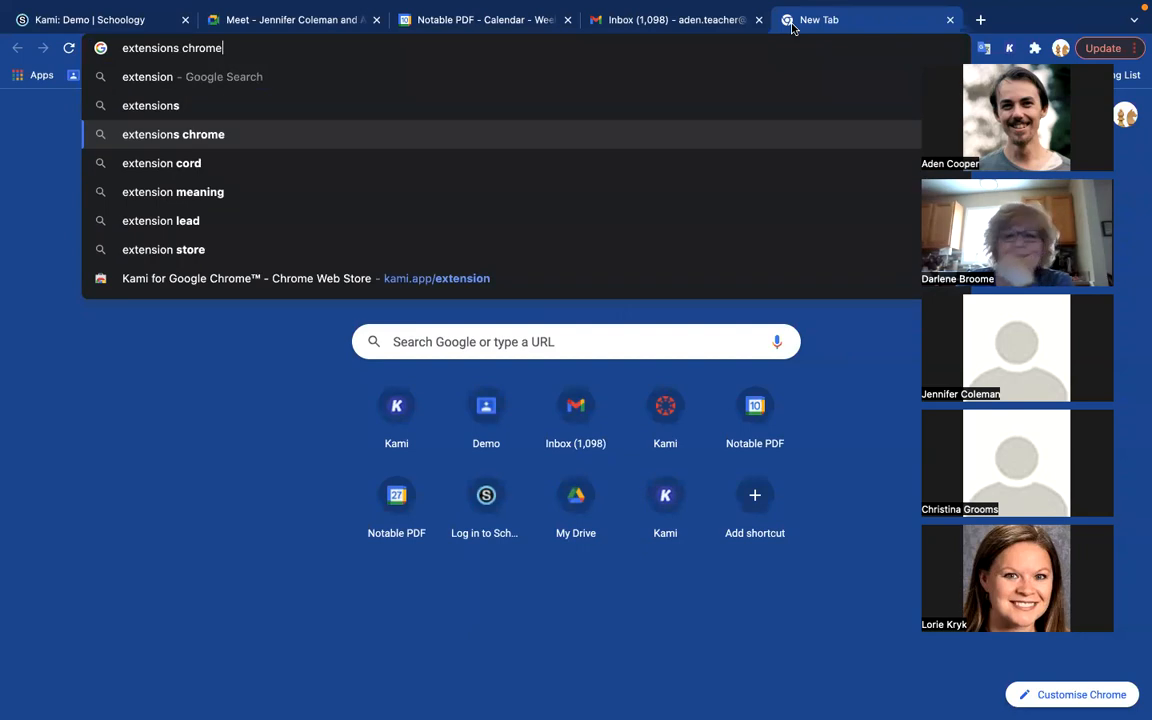
key("Down")
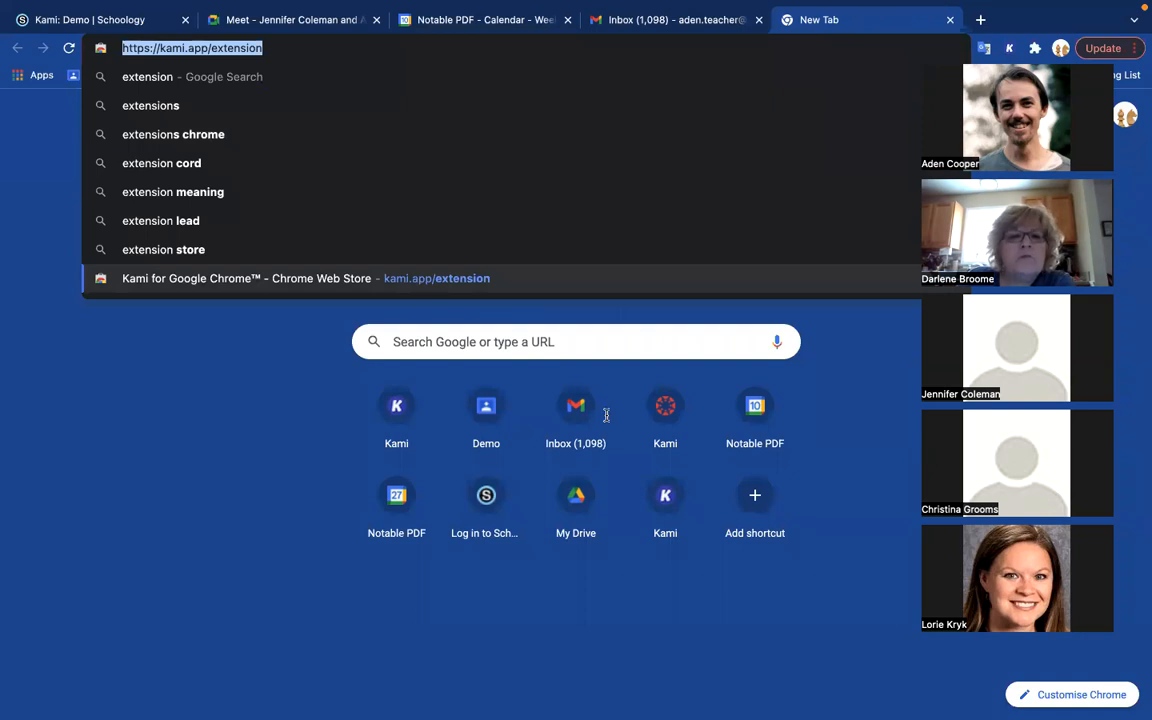
left_click(414, 50)
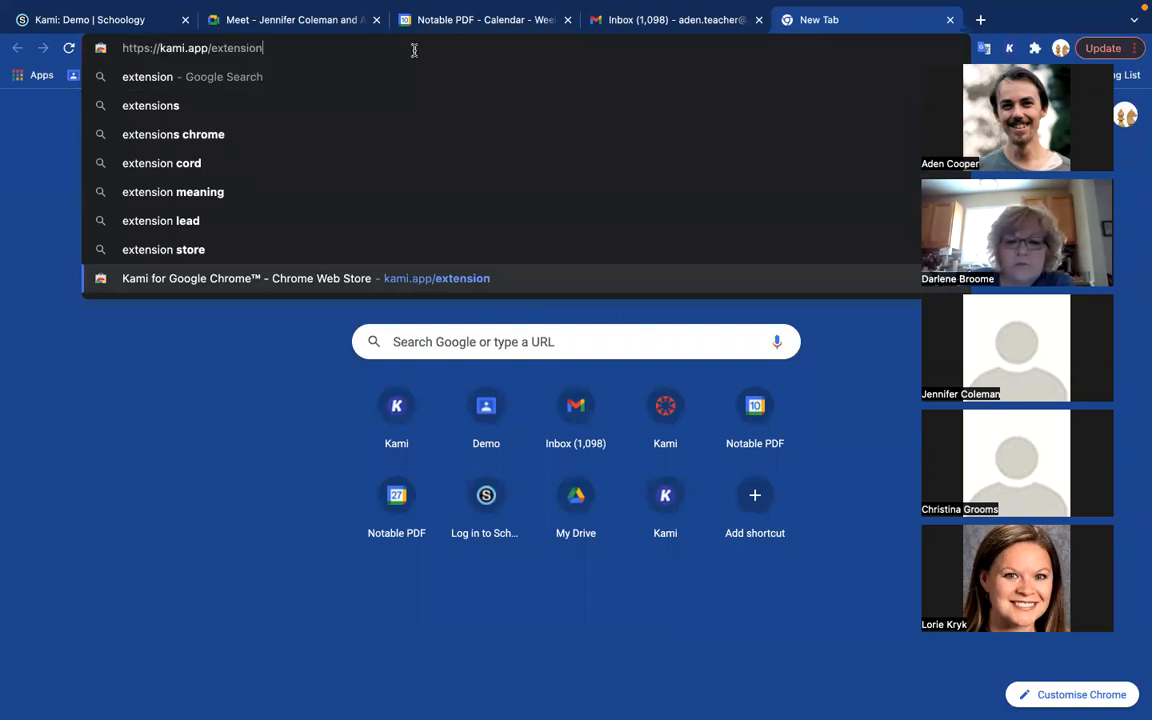
left_click(951, 21)
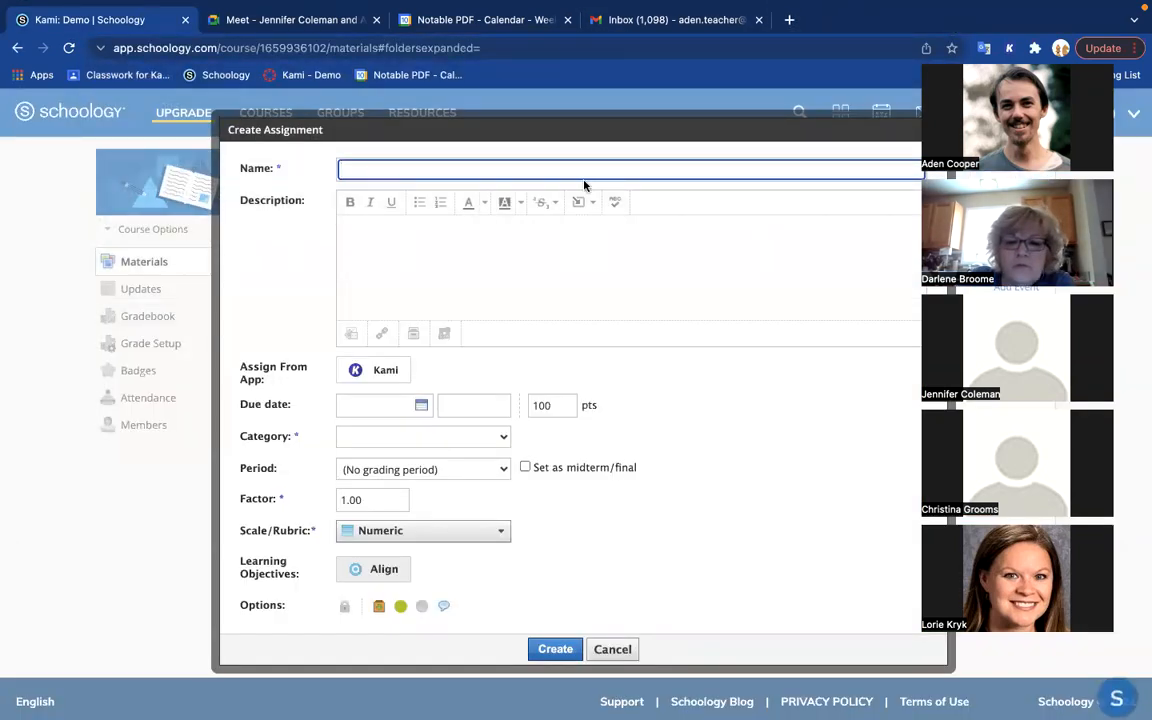
Step: Name the new assignment "Kami Assignment" and leave its description empty
left_click(355, 240)
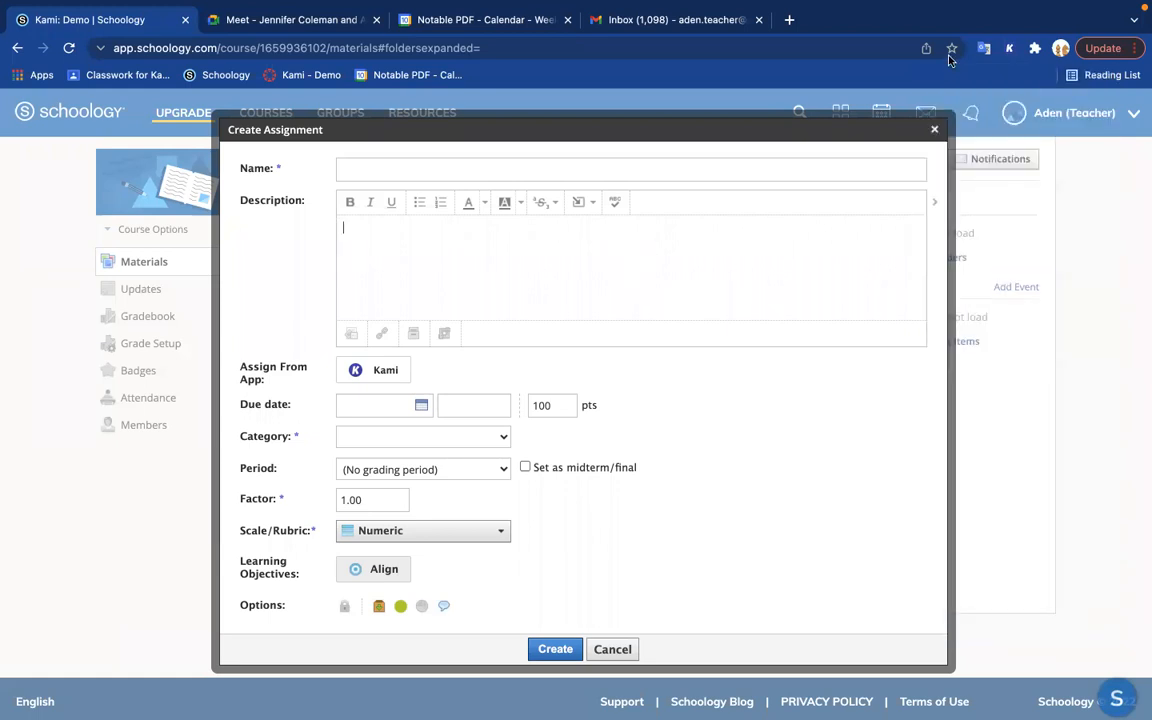
left_click(405, 169)
type("Kami Assignment")
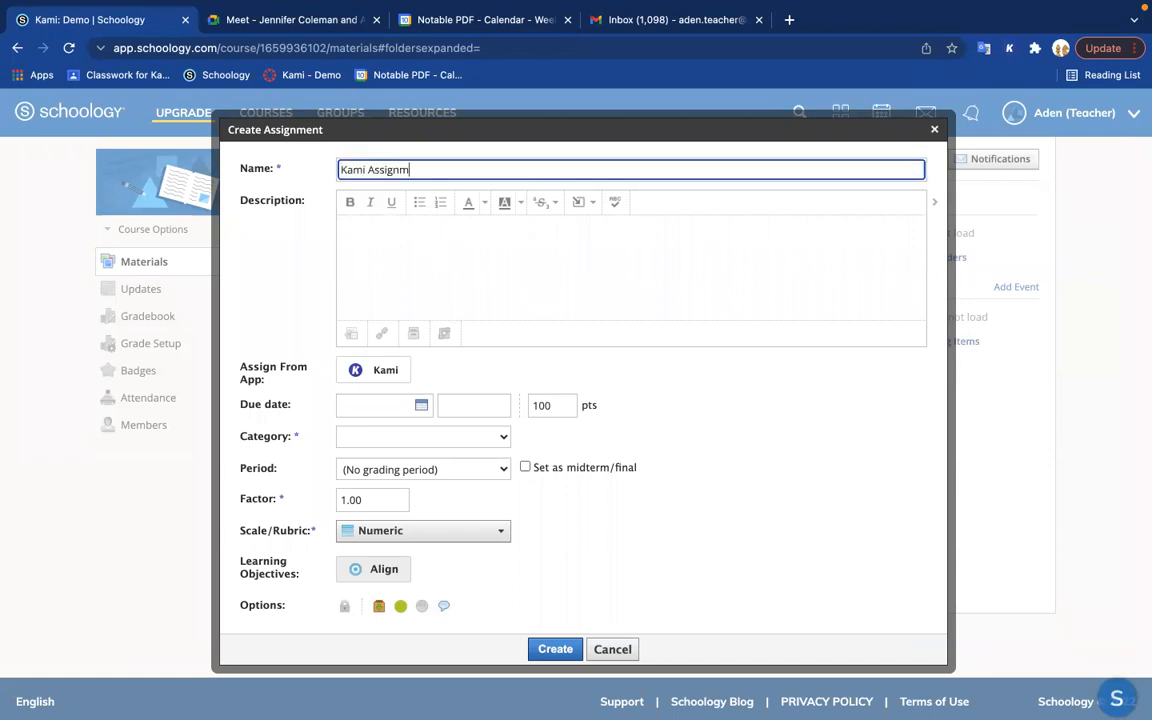
left_click(463, 259)
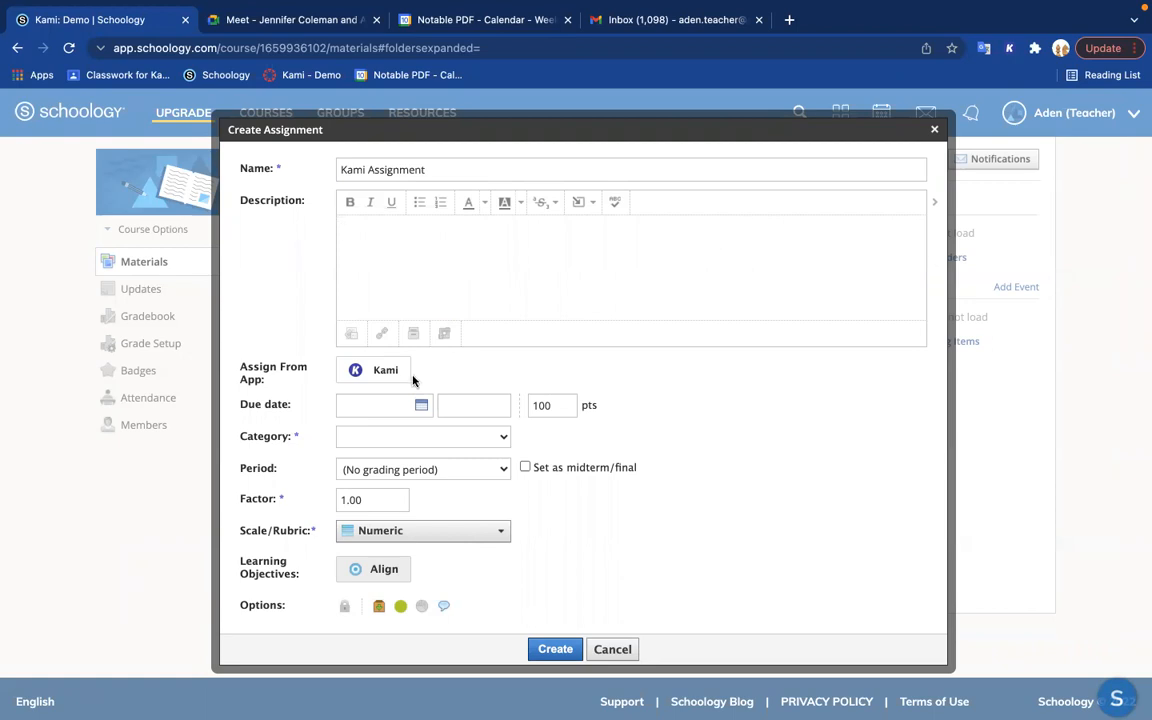
Step: Attach The Scarlet Ibis PDF from My Drive to the assignment through the Kami app
mouse_move(383, 377)
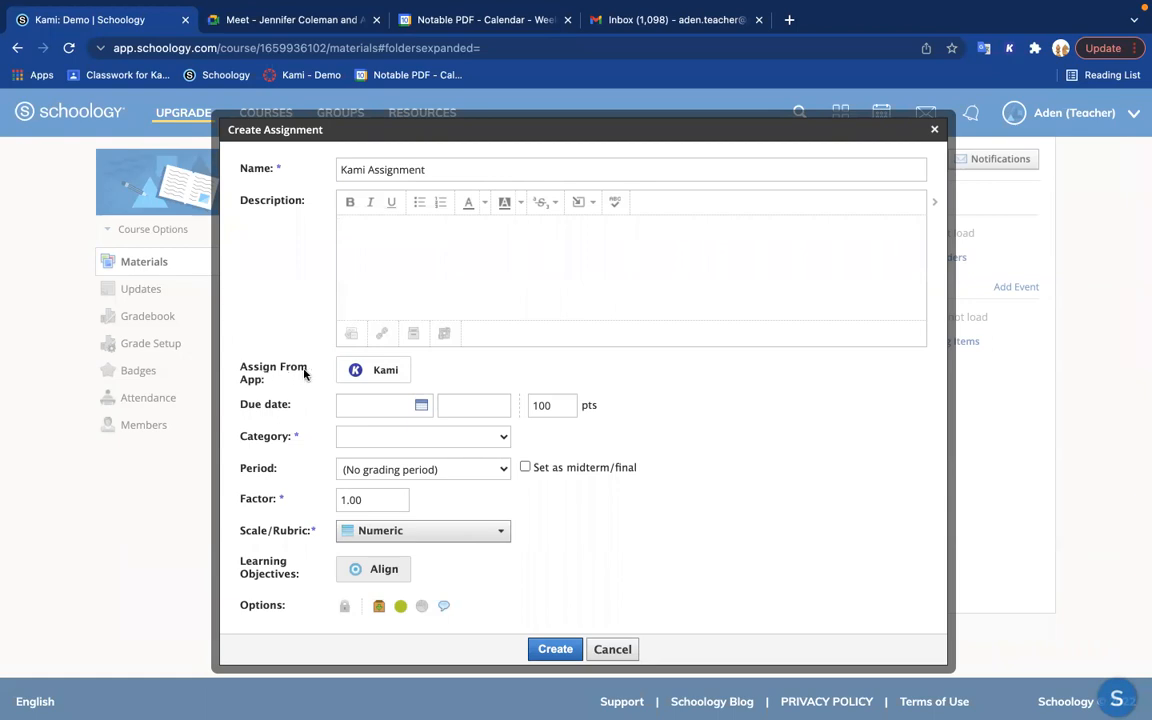
left_click(390, 372)
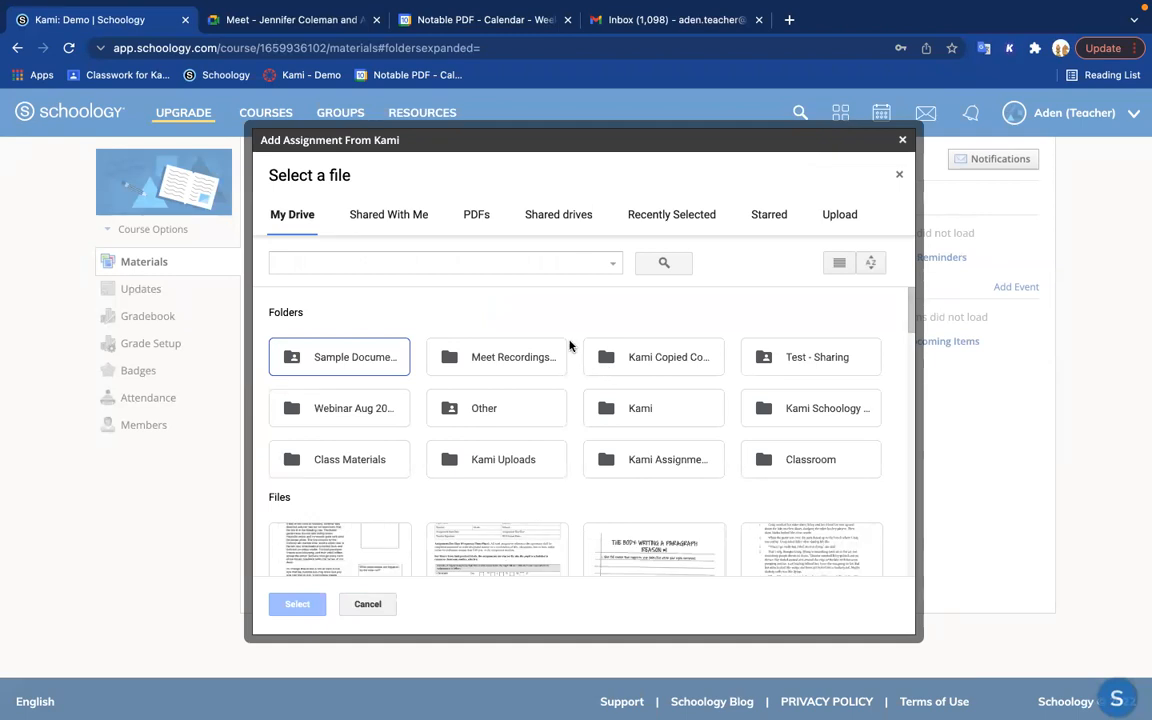
scroll(570, 345, "down", 1)
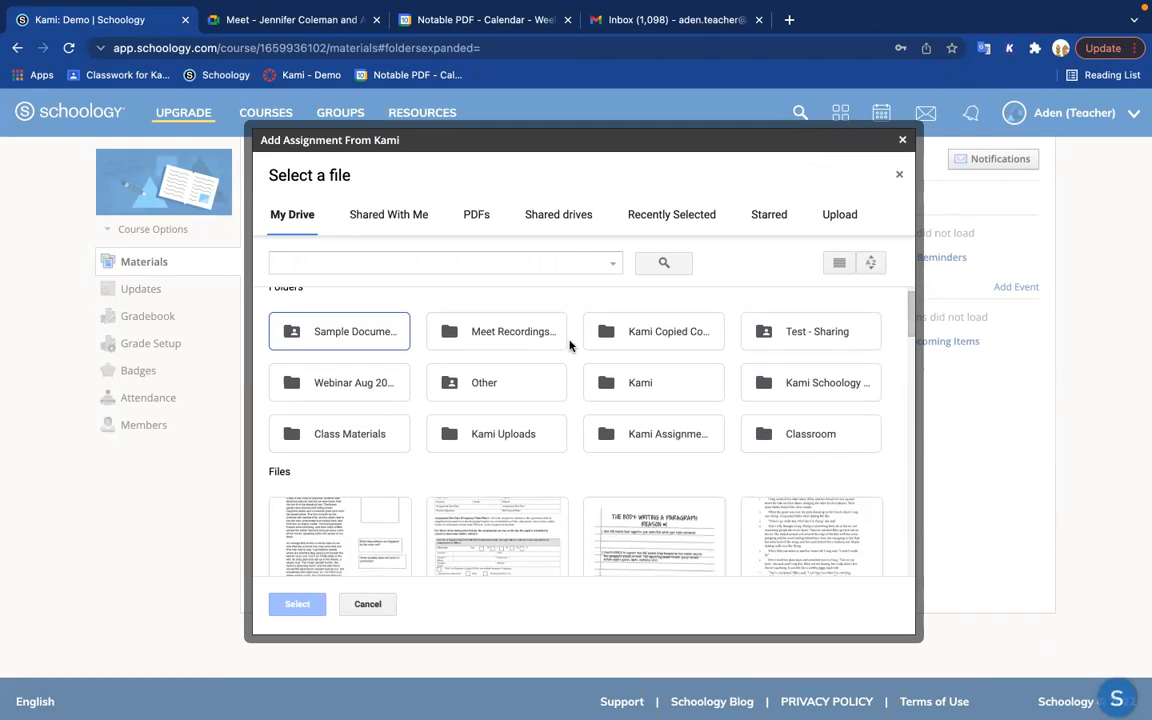
scroll(570, 343, "down", 1)
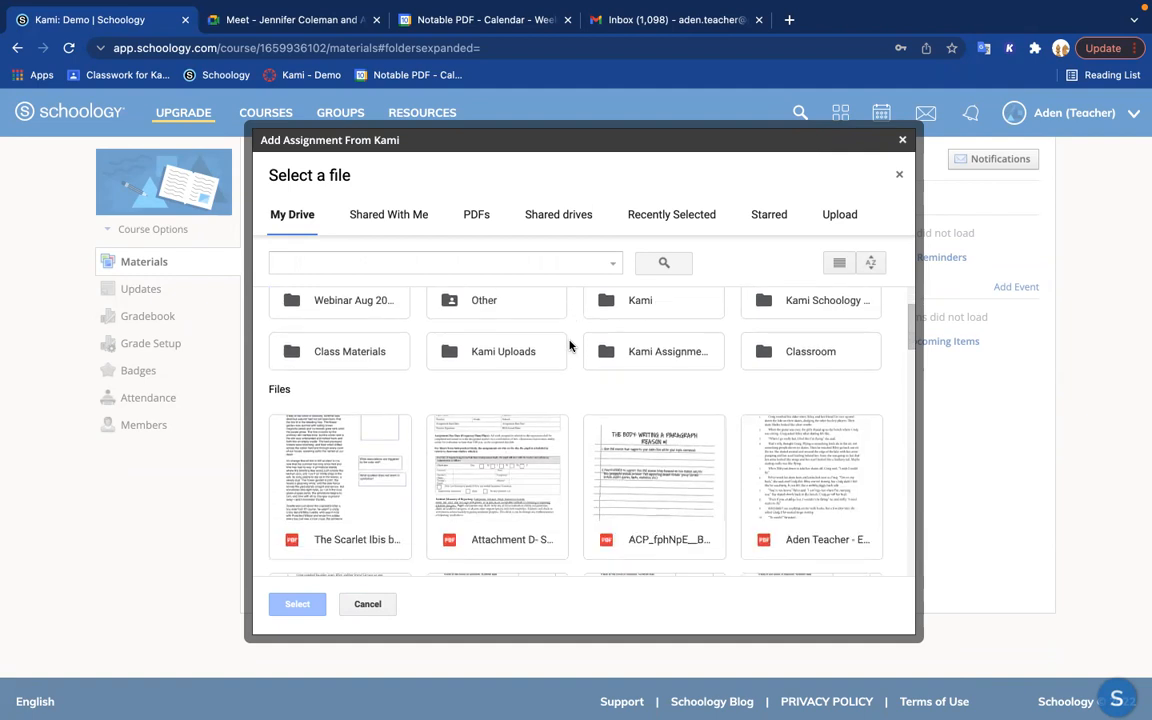
left_click(335, 486)
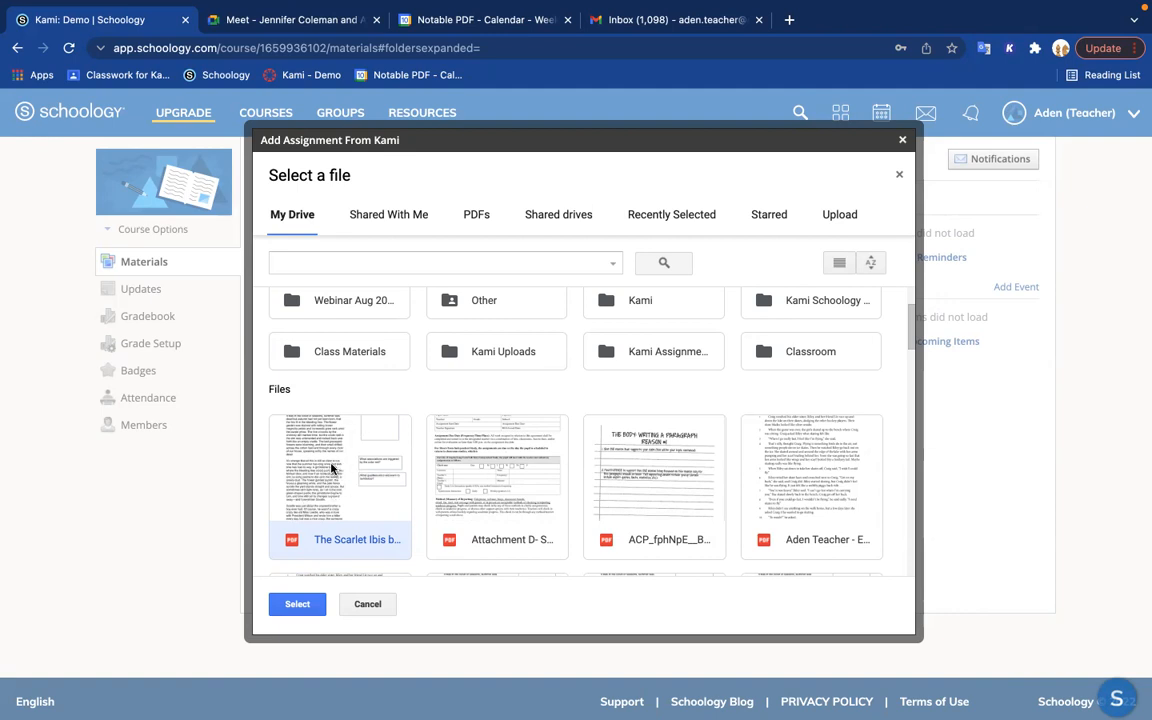
left_click(301, 606)
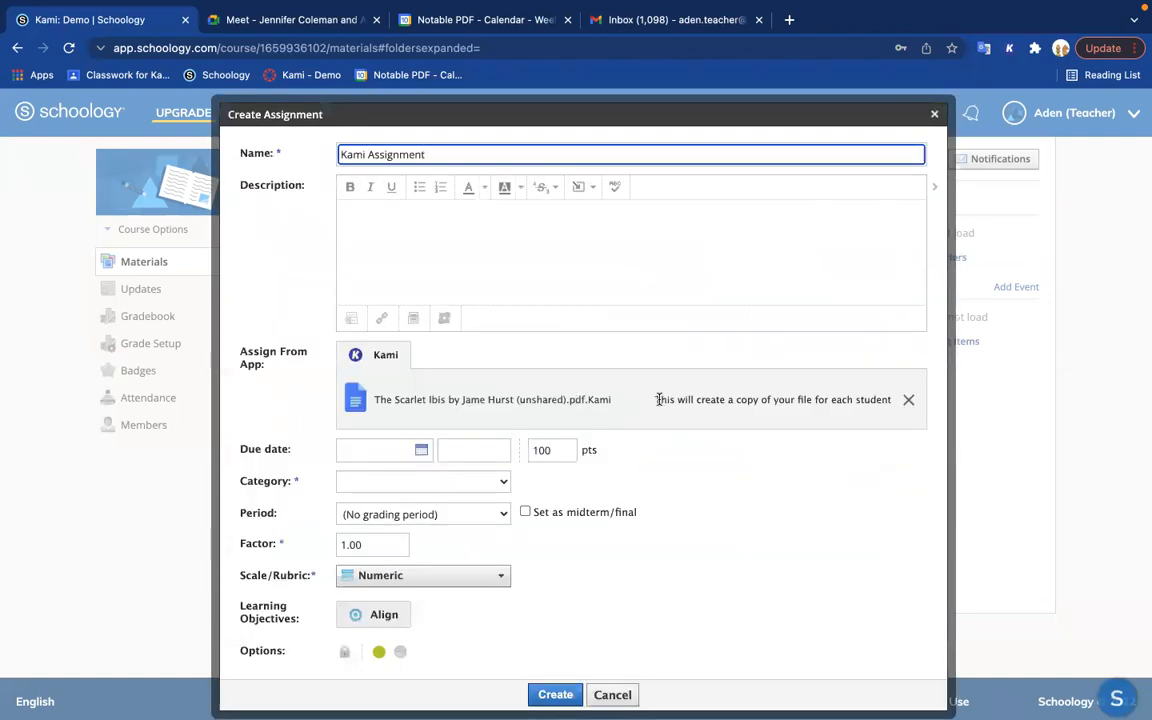
left_click_drag(655, 399, 823, 404)
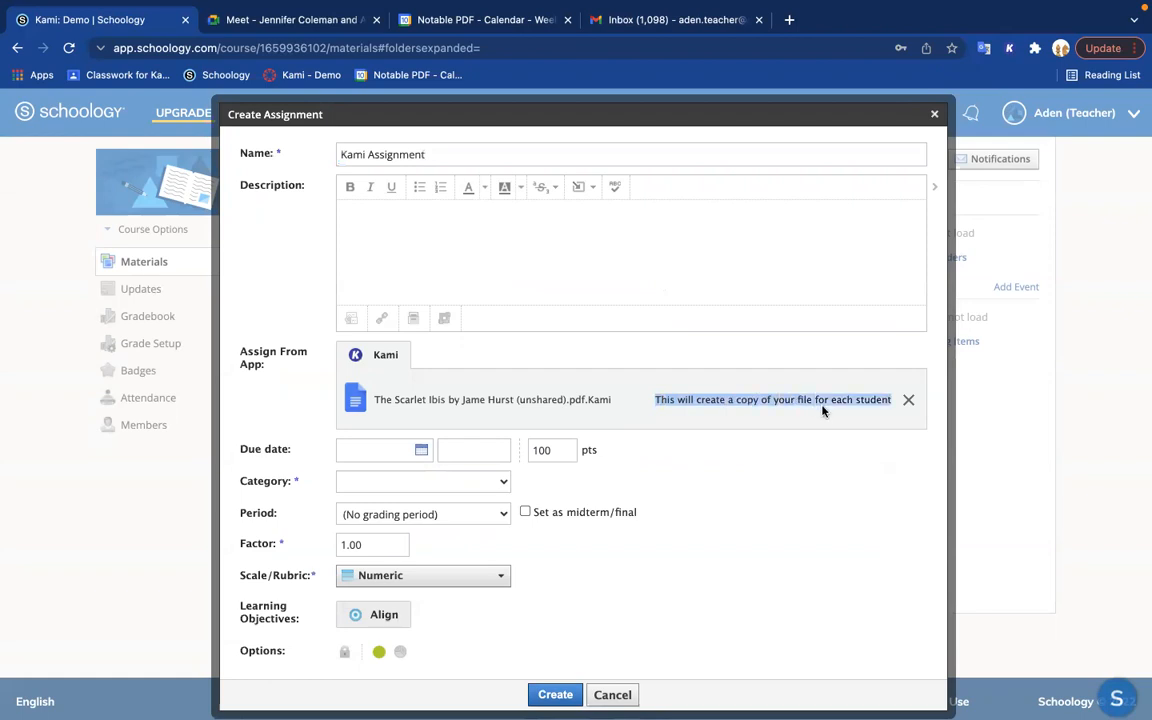
left_click(771, 468)
Step: Set the assignment's category to (Ungraded) and create the assignment
scroll(630, 547, "down", 1)
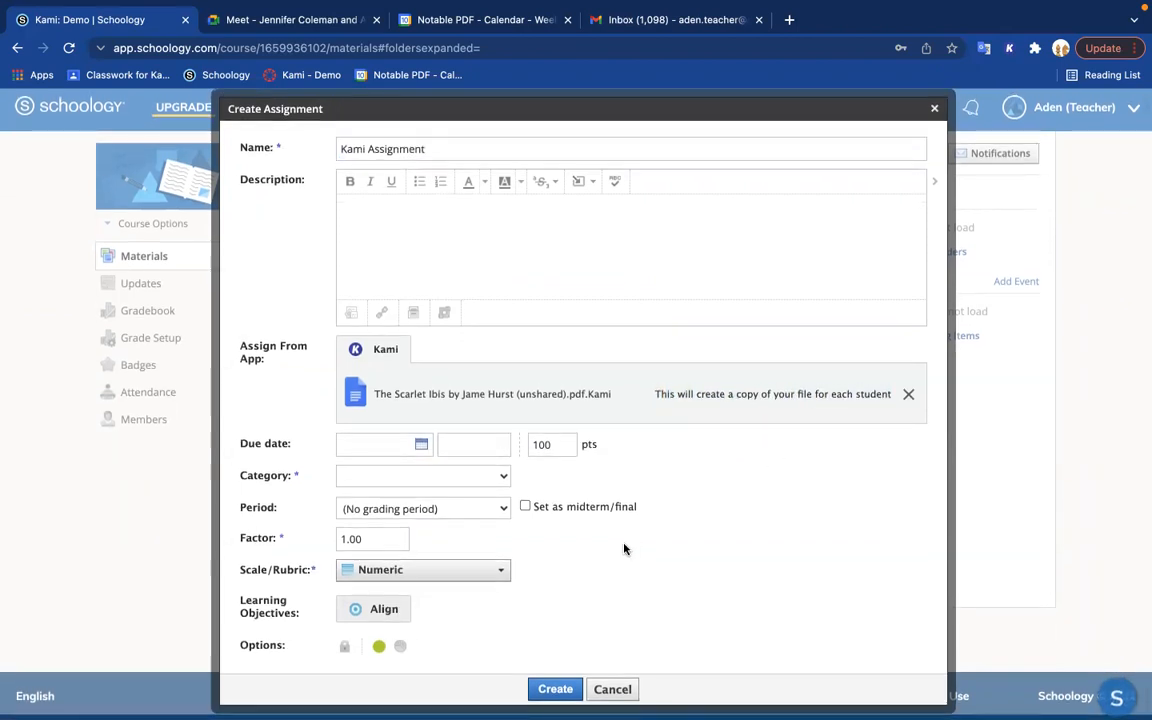
left_click(480, 478)
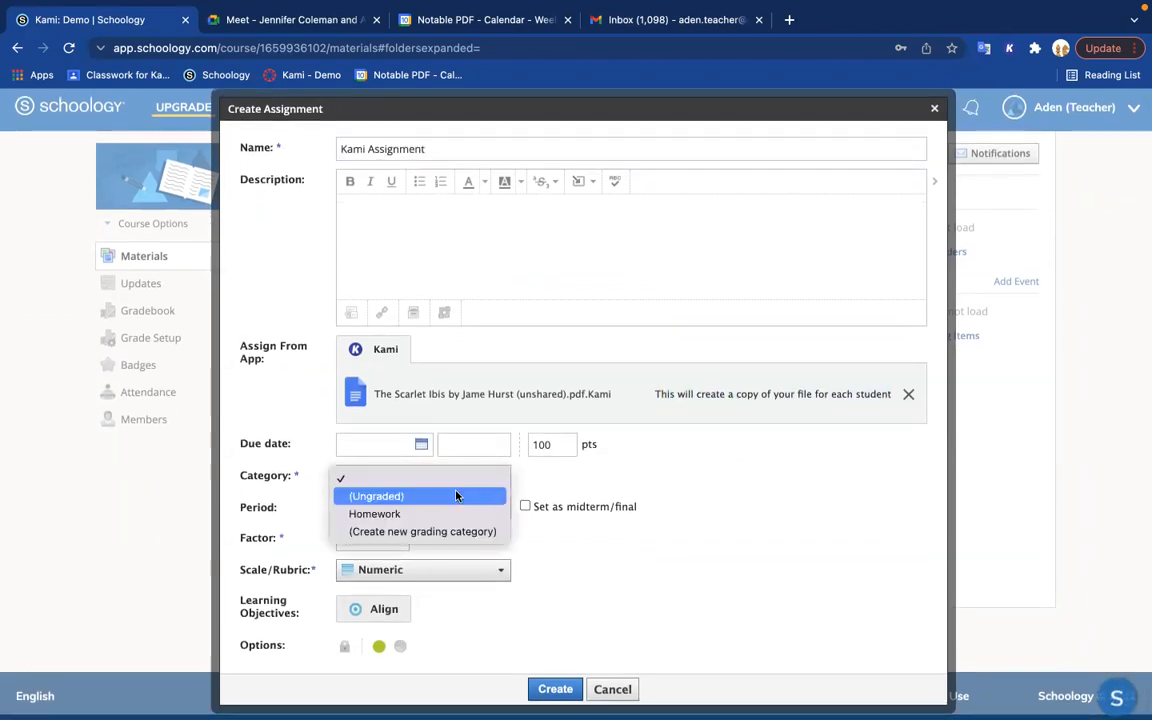
left_click(456, 496)
scroll(692, 558, "down", 1)
scroll(692, 558, "up", 1)
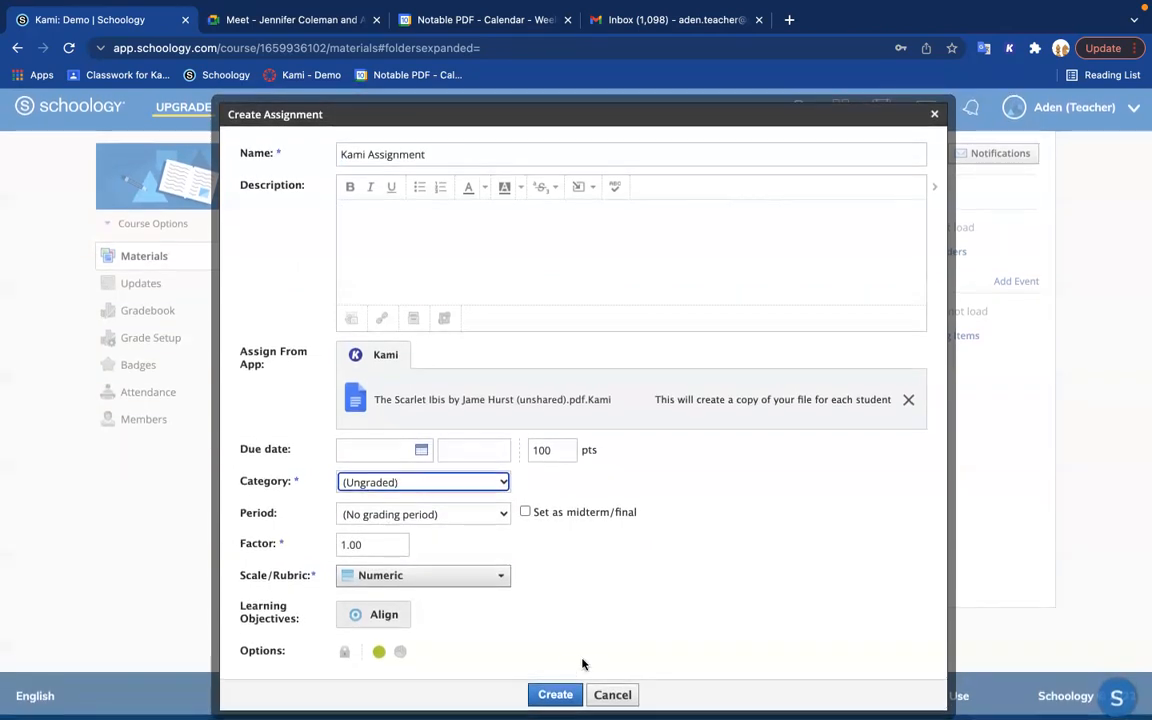
left_click(543, 697)
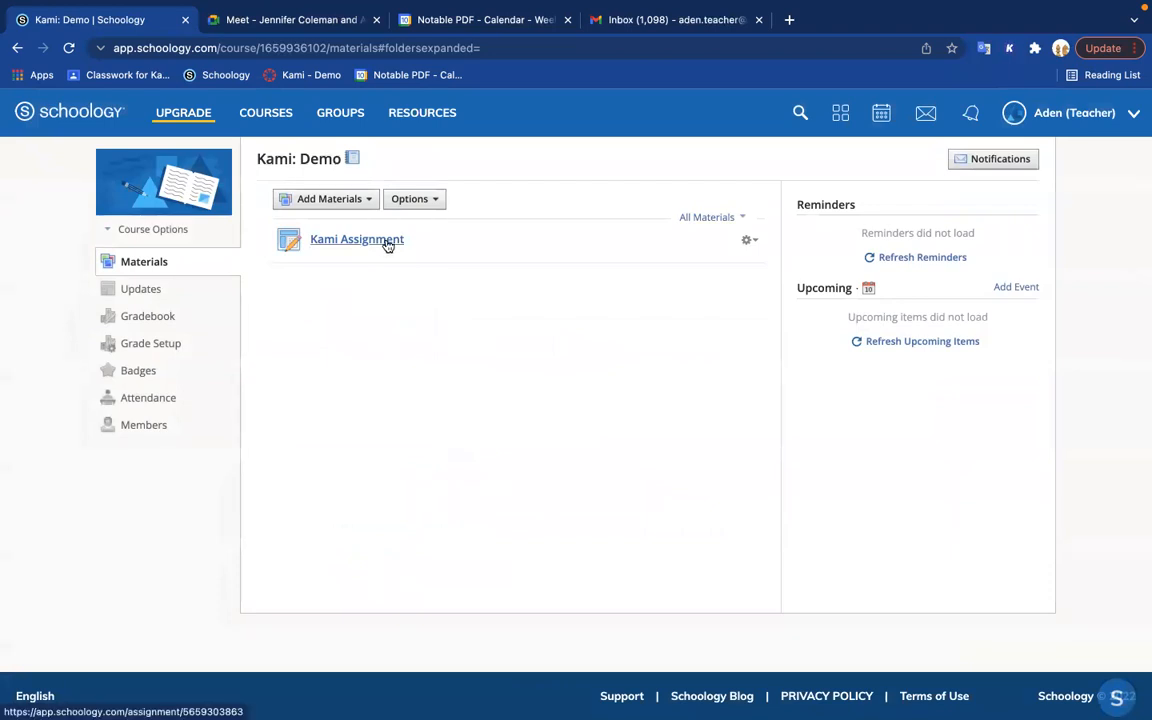
Step: Switch to the student's browser window, reload the course materials and open Kami Assignment with Kami
key("ctrl+Left")
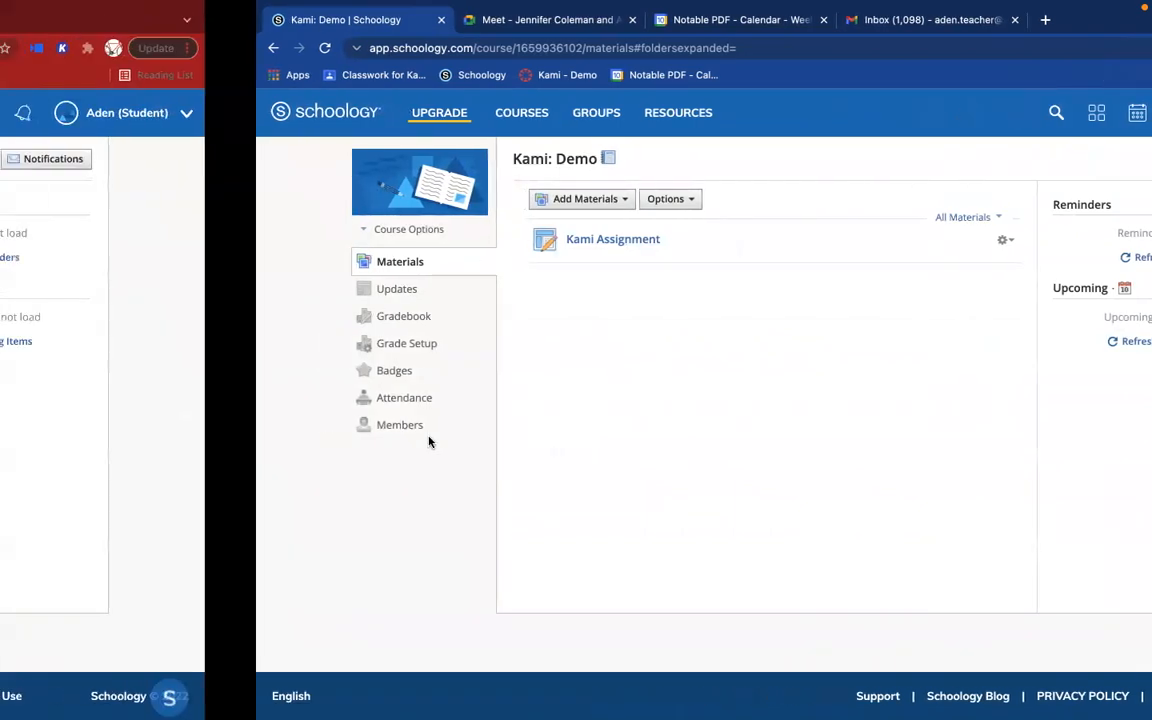
left_click(67, 48)
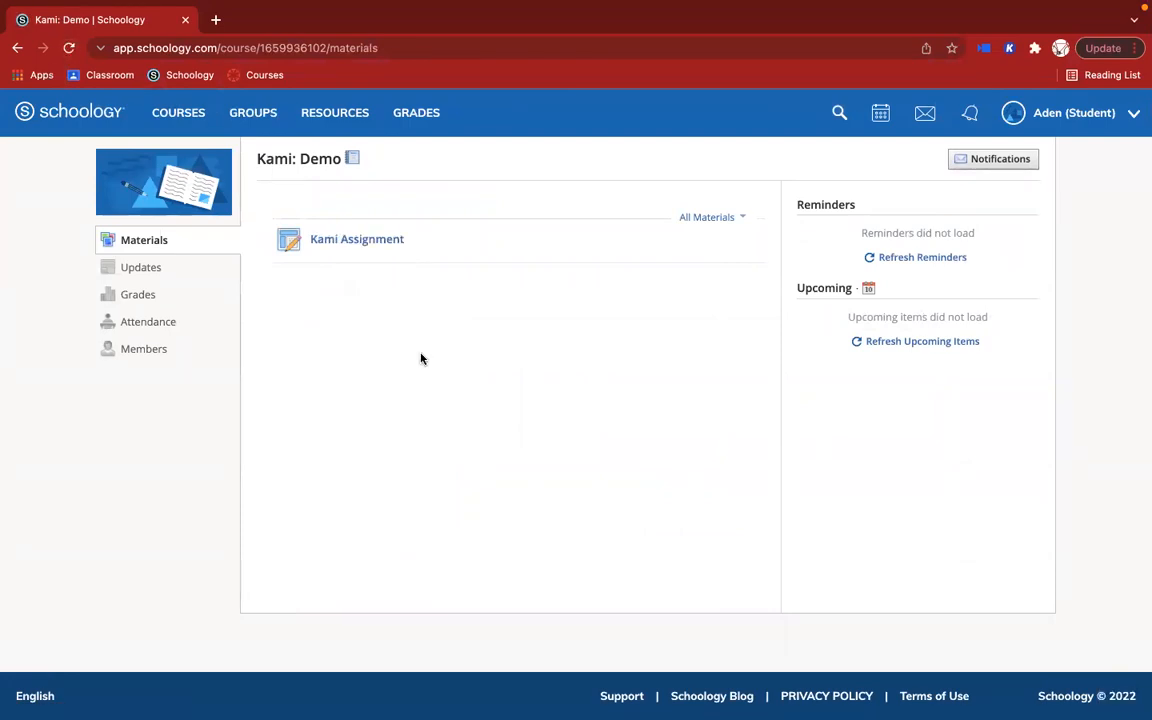
left_click(390, 248)
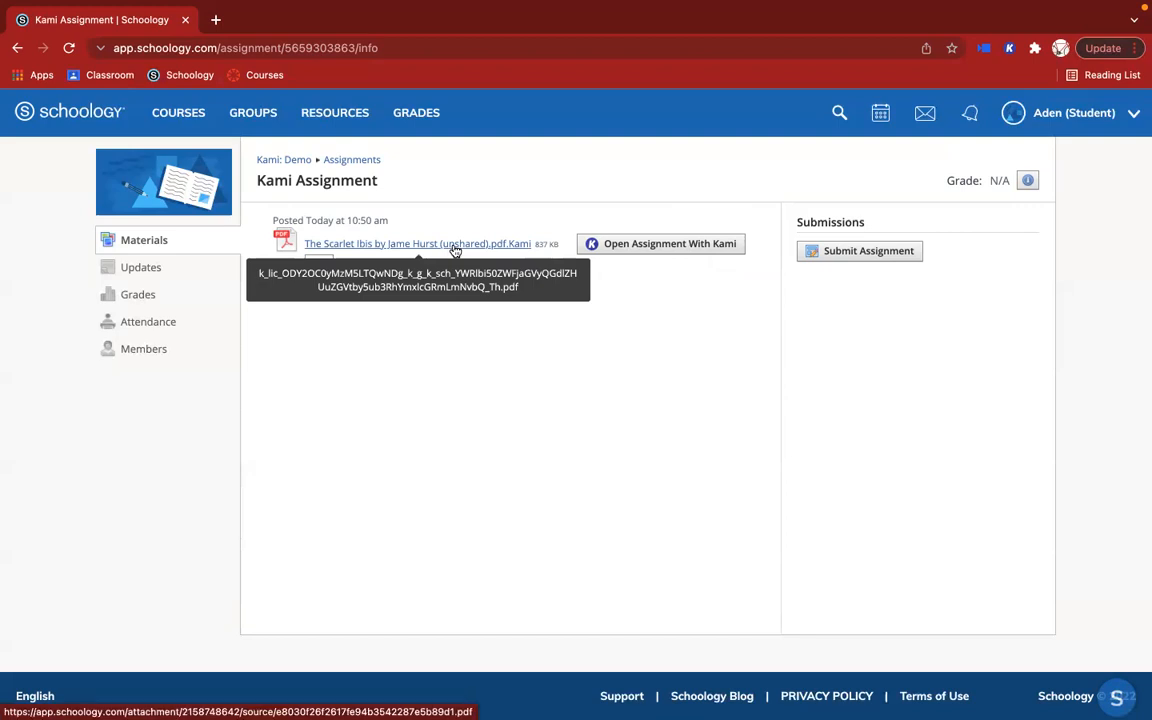
left_click(622, 253)
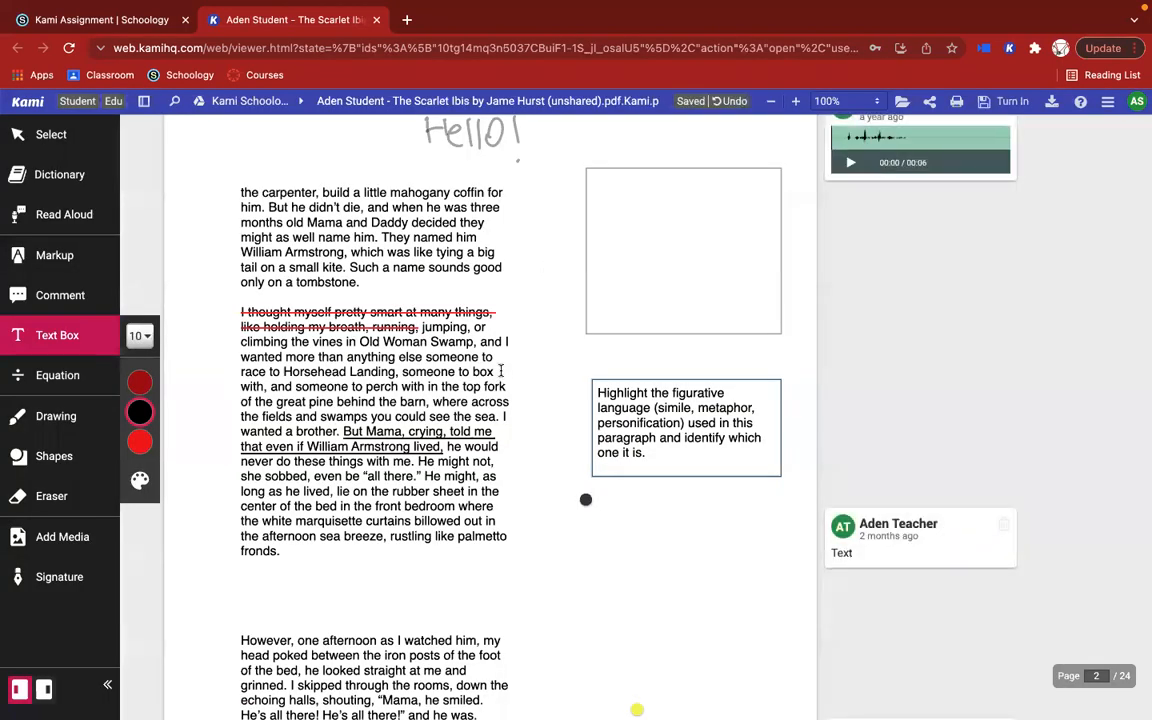
Step: Review the assignment's turn-in options without submitting, and switch to the Select tool
left_click(1013, 102)
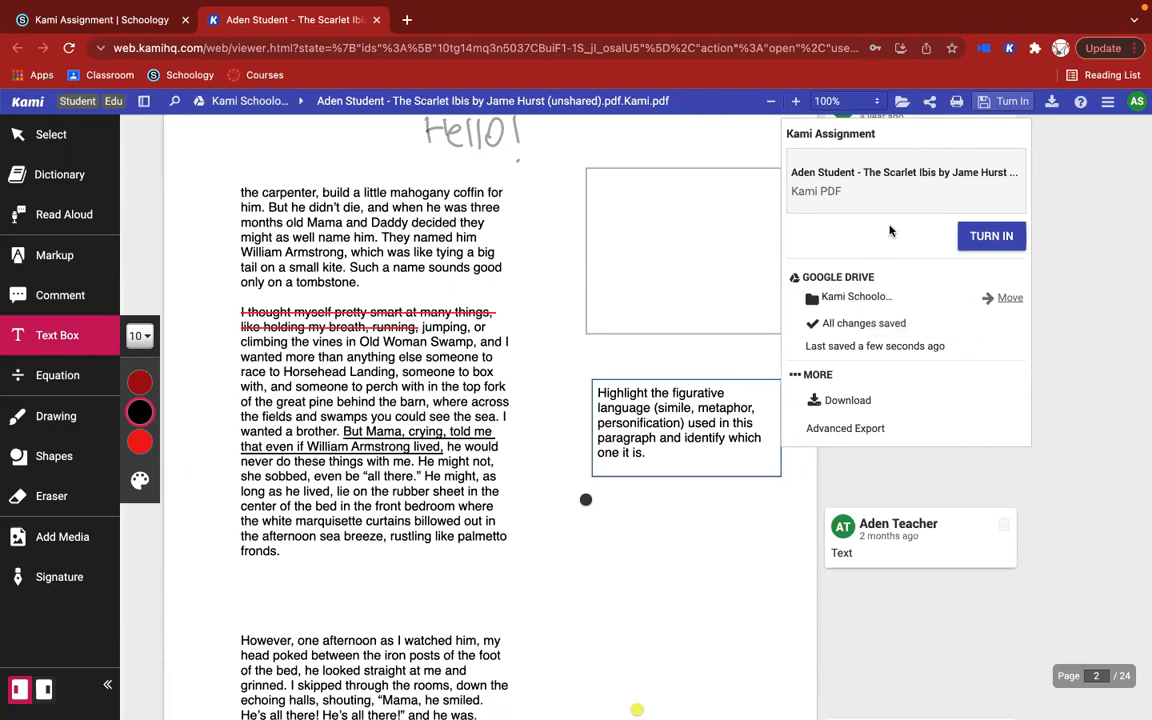
left_click(1005, 103)
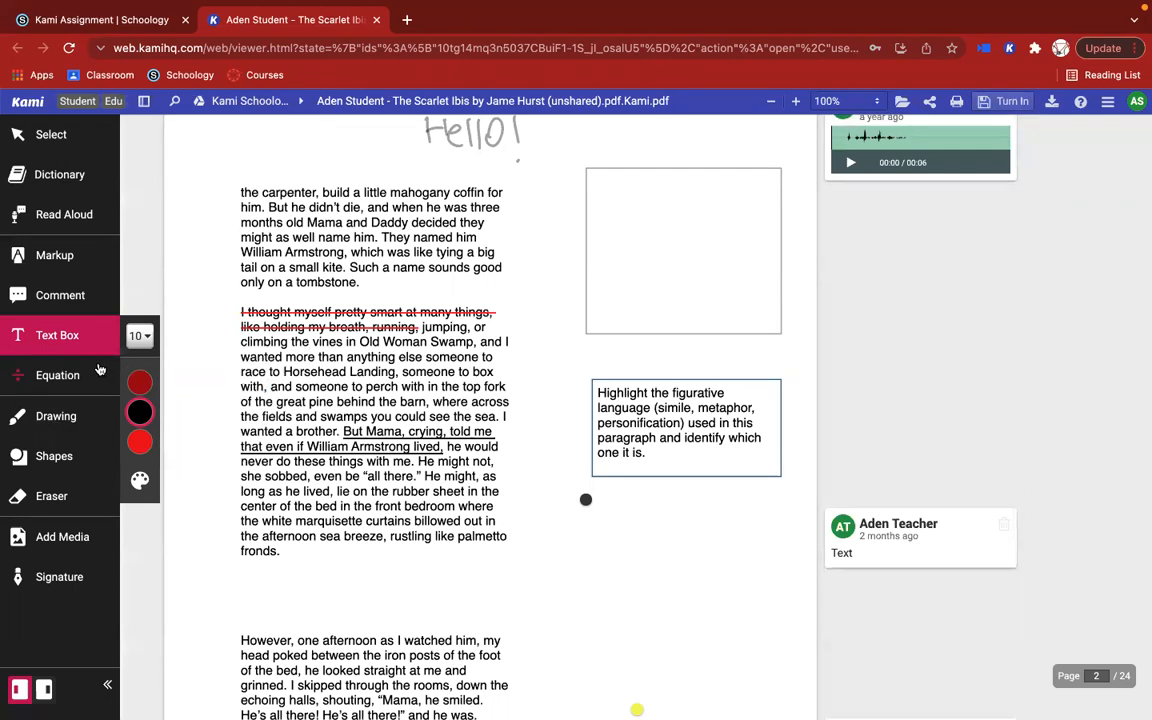
left_click(52, 135)
Step: Highlight in red the sentence beginning "The last graveyard flowers were blooming" through "dead." on page 1
scroll(268, 217, "up", 5)
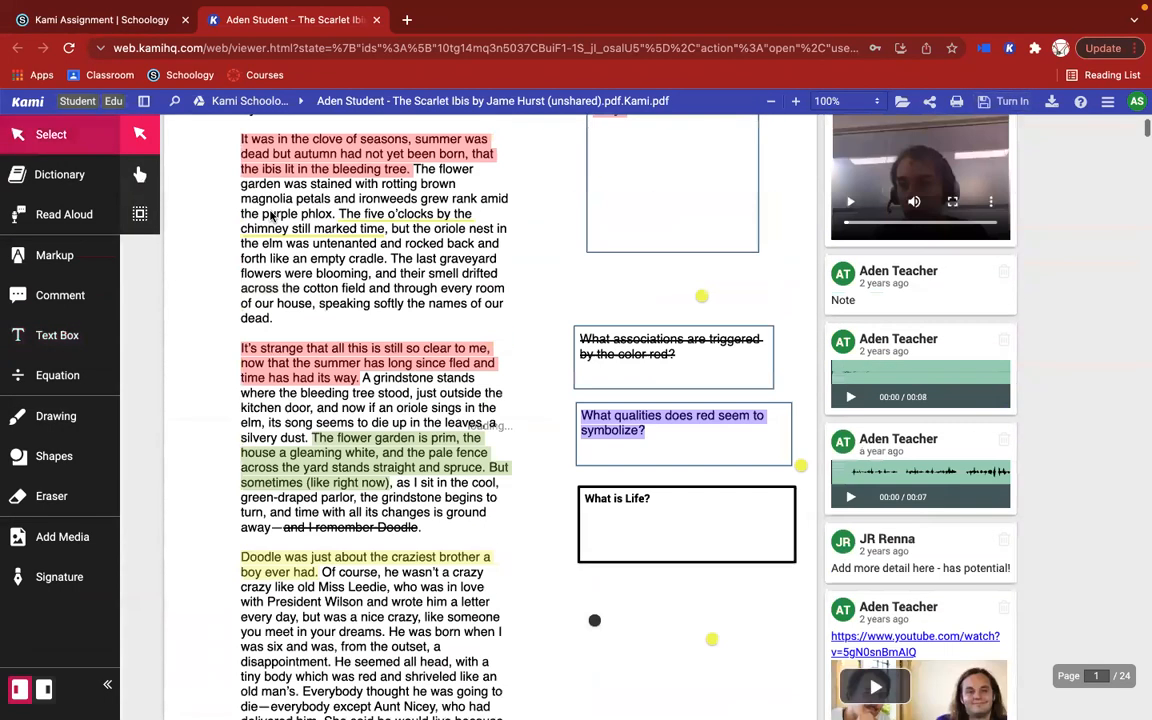
scroll(270, 215, "up", 2)
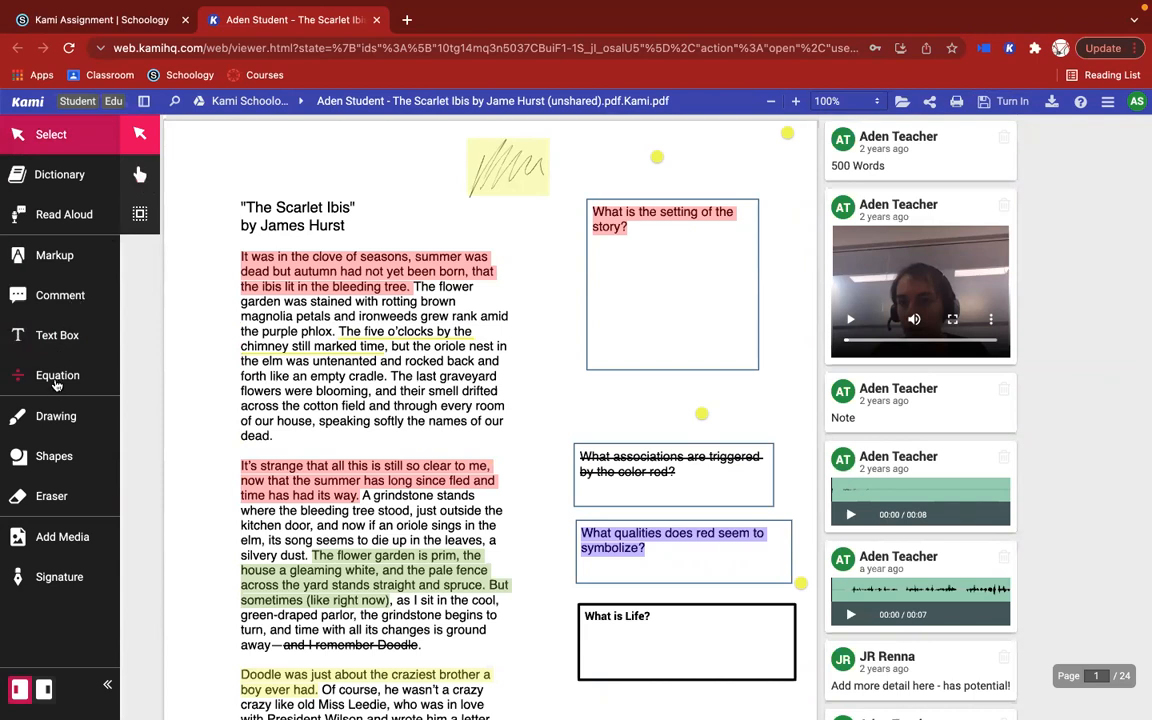
left_click(62, 255)
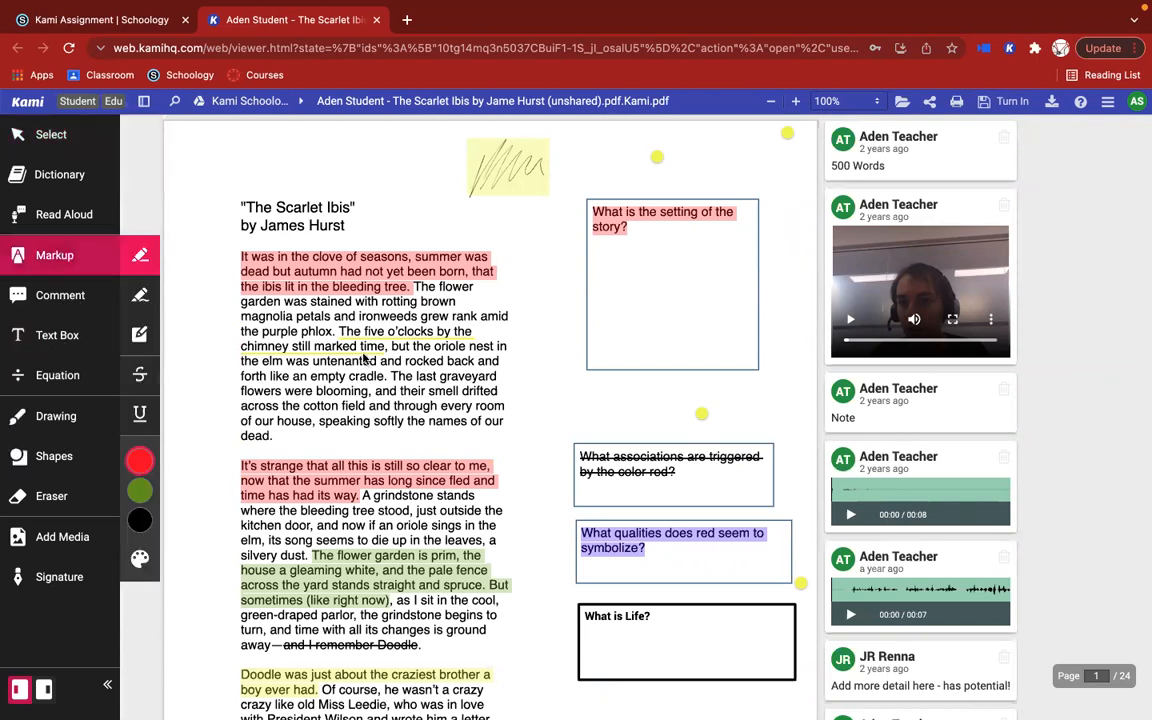
left_click(332, 328)
left_click_drag(395, 375, 424, 437)
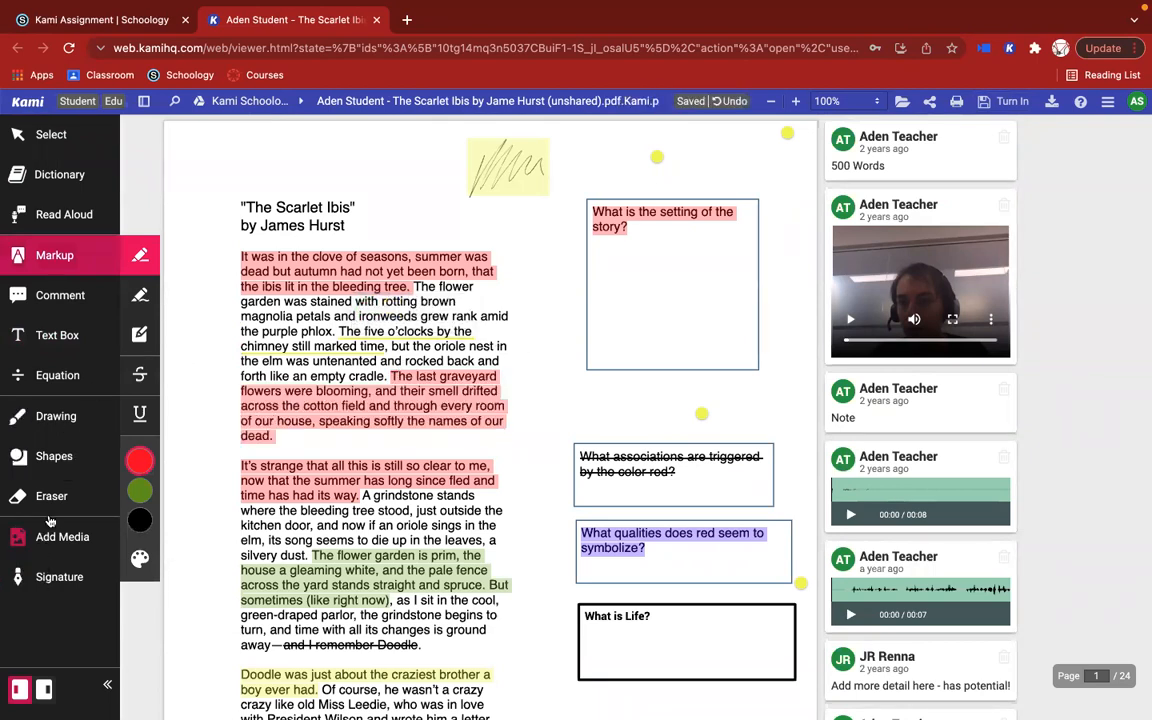
Step: Draw a black outlined square and a black ellipse inside the "What is the setting of the story?" box
left_click(55, 456)
left_click(141, 424)
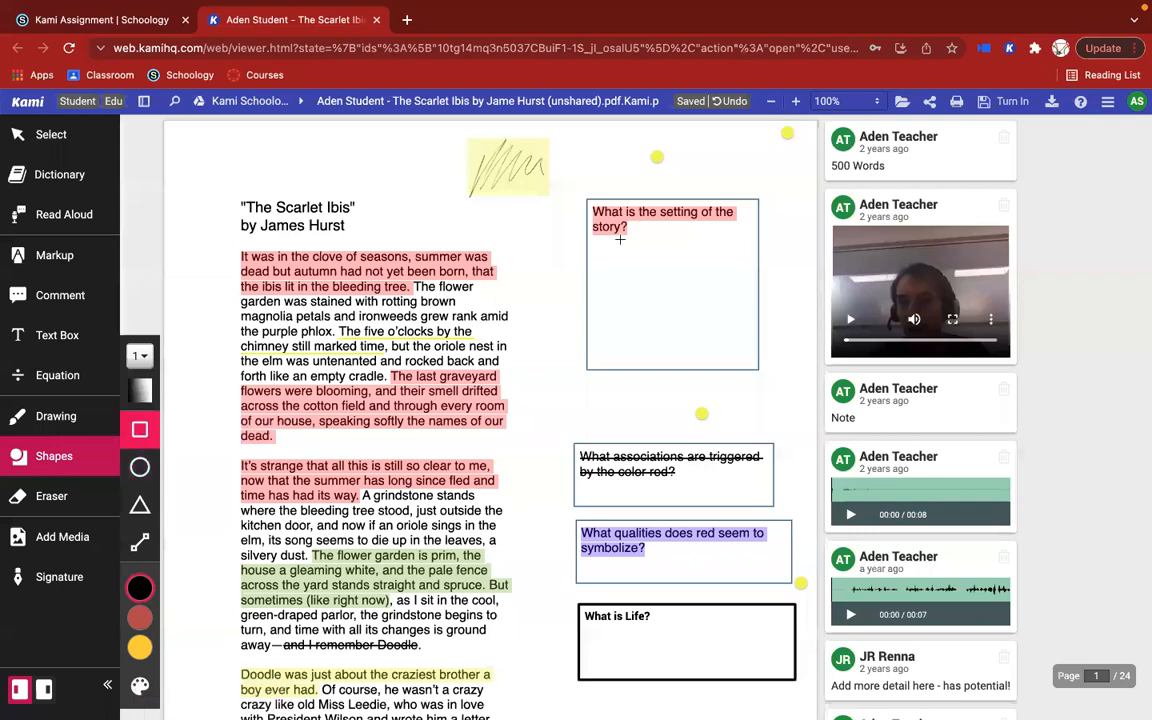
mouse_move(594, 244)
left_mouse_down()
mouse_move(658, 307)
mouse_move(697, 311)
mouse_move(740, 358)
mouse_move(738, 348)
left_mouse_up()
left_click(140, 466)
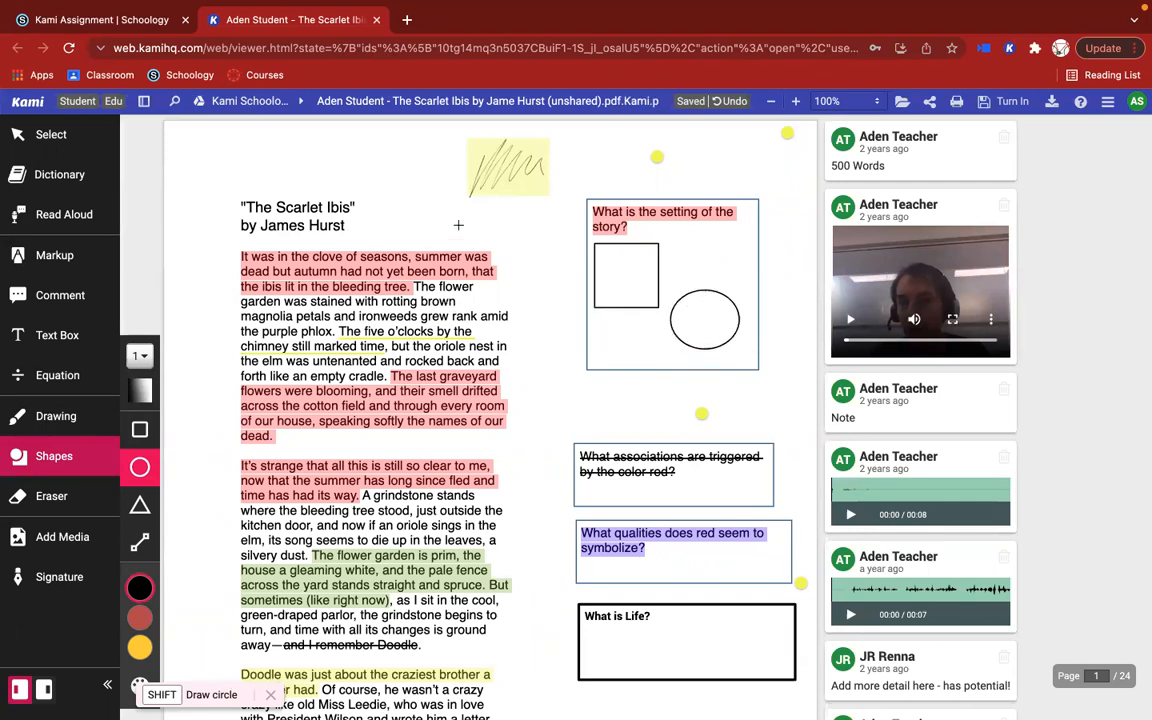
left_click(55, 136)
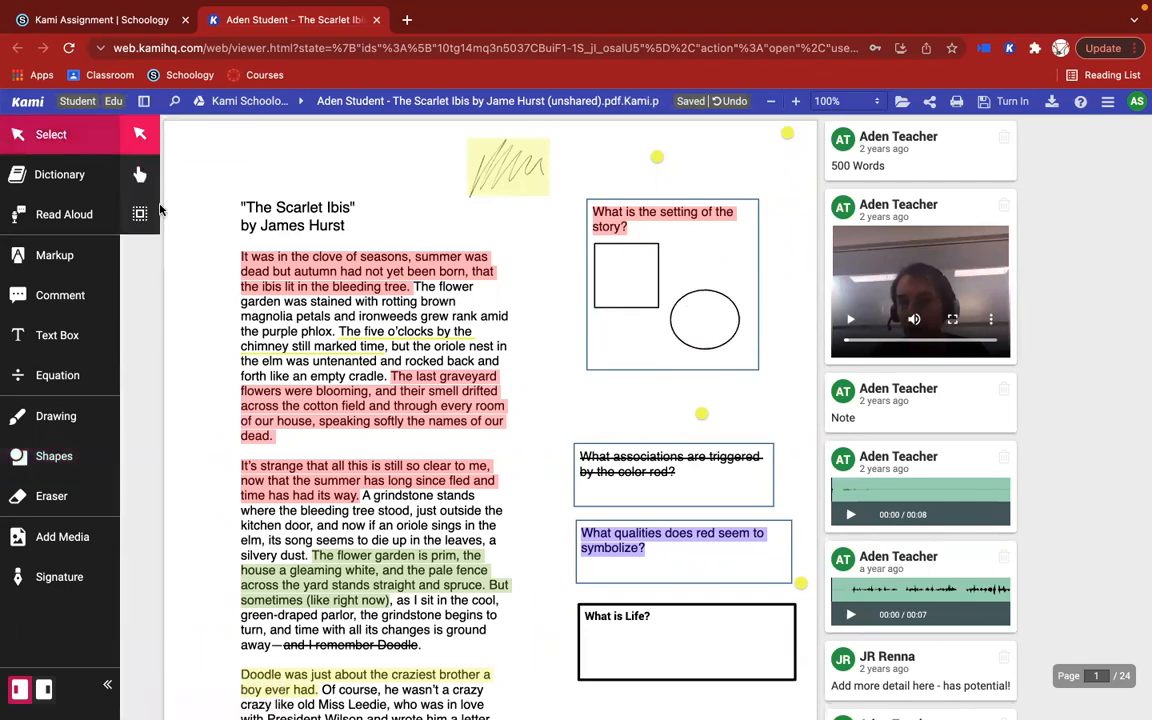
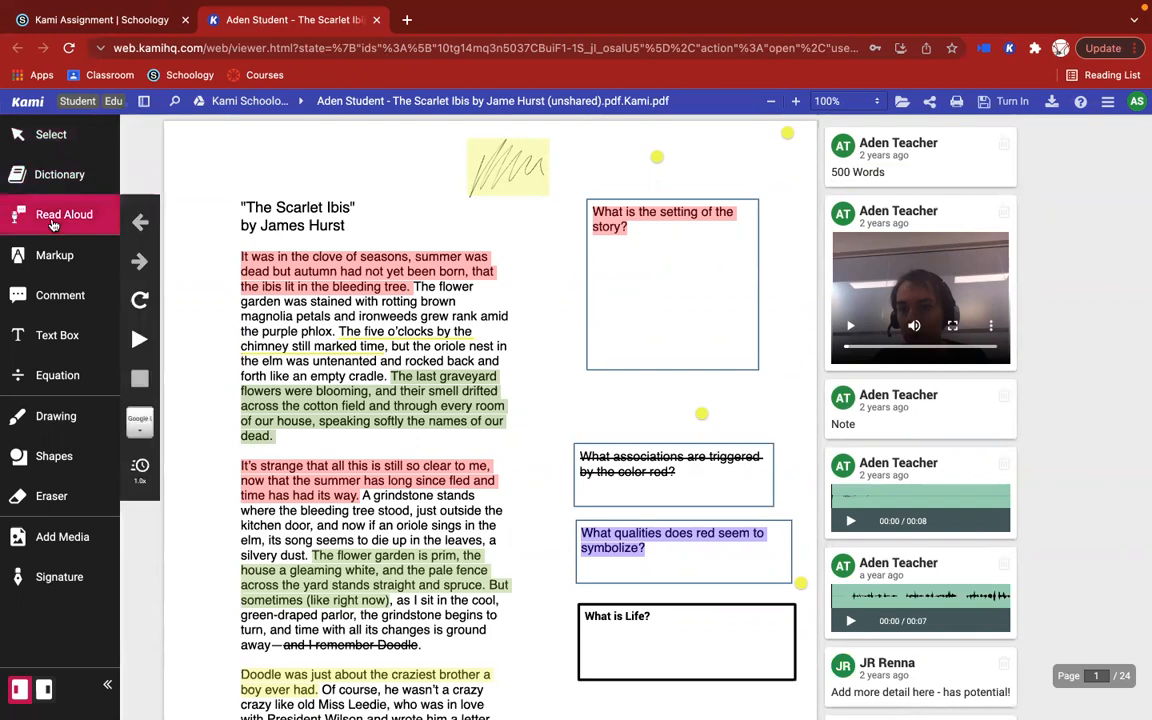
Step: Look up the words "magnolia", "summer" and "ironweeds" from the story's first paragraph with the Dictionary tool, closing the definitions
left_click(59, 188)
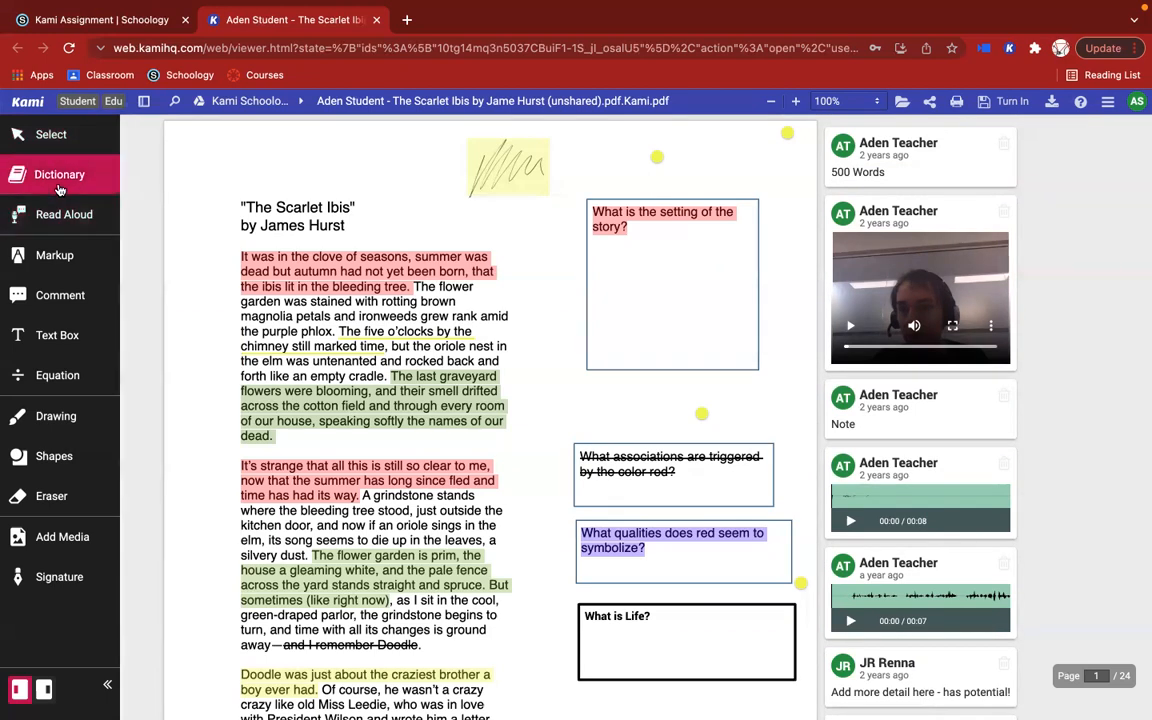
double_click(268, 316)
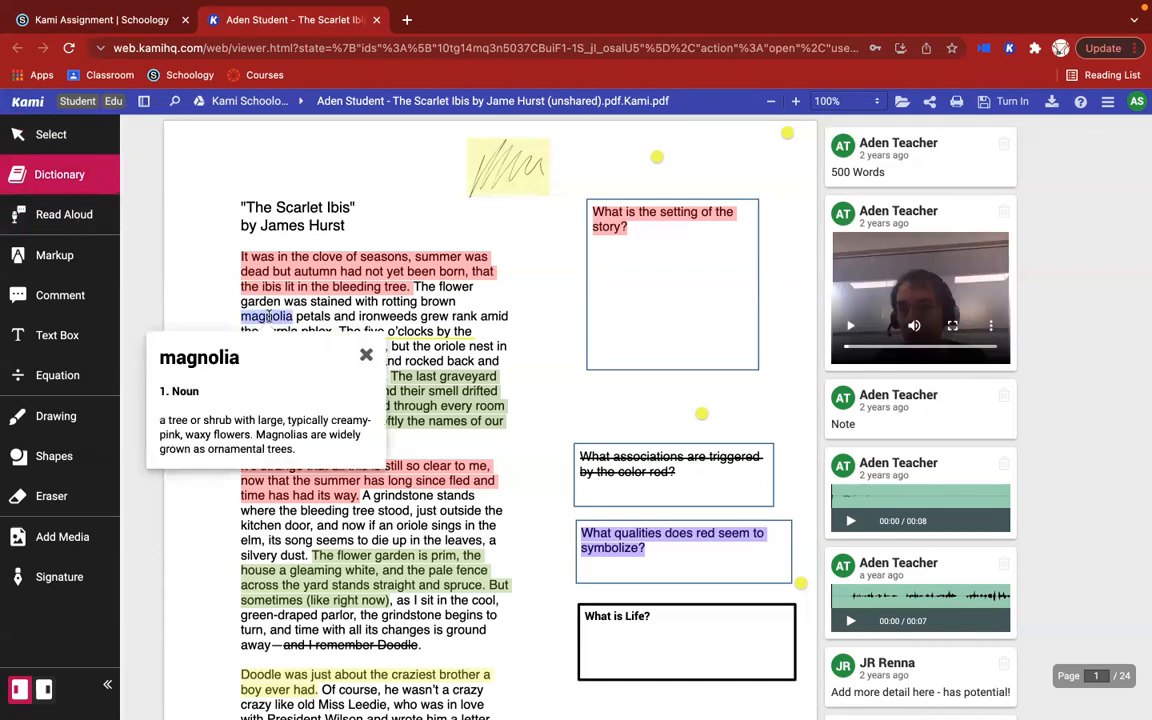
double_click(435, 255)
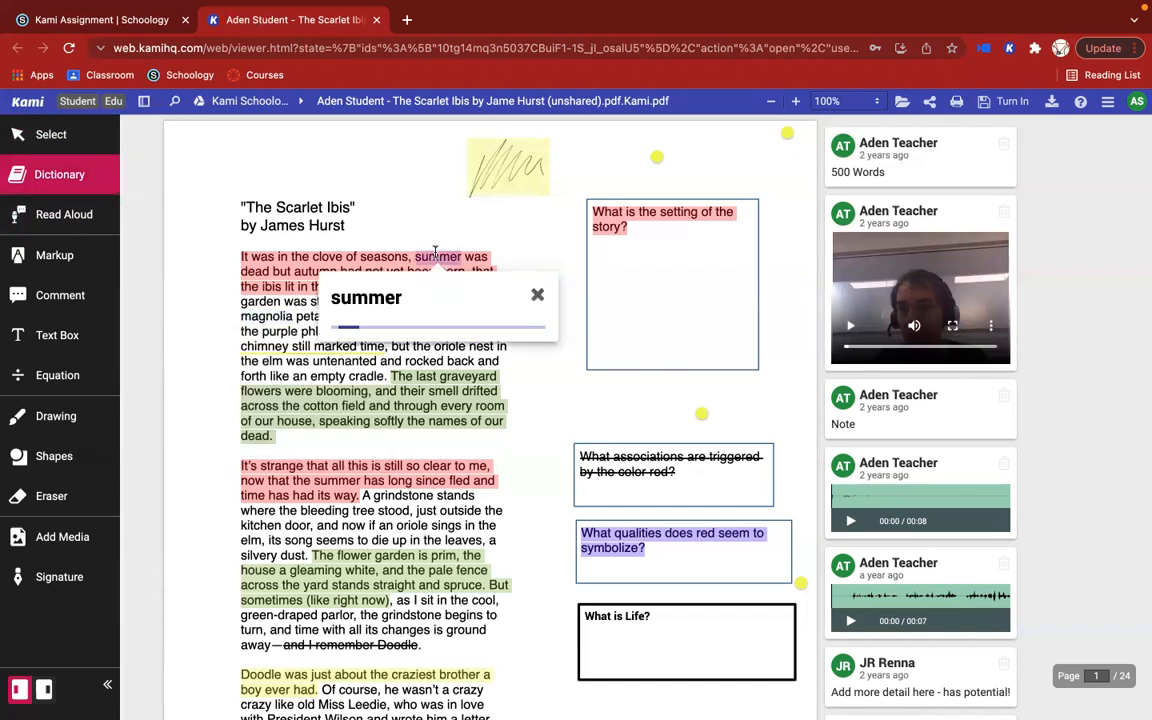
left_click(537, 294)
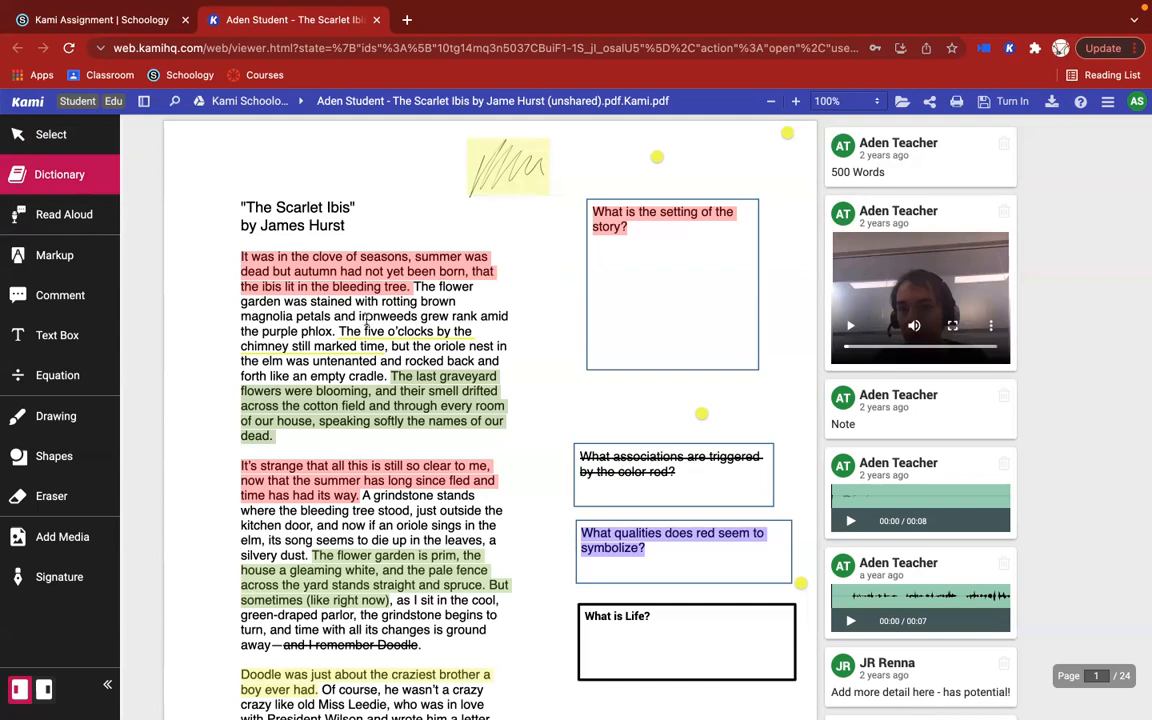
double_click(385, 316)
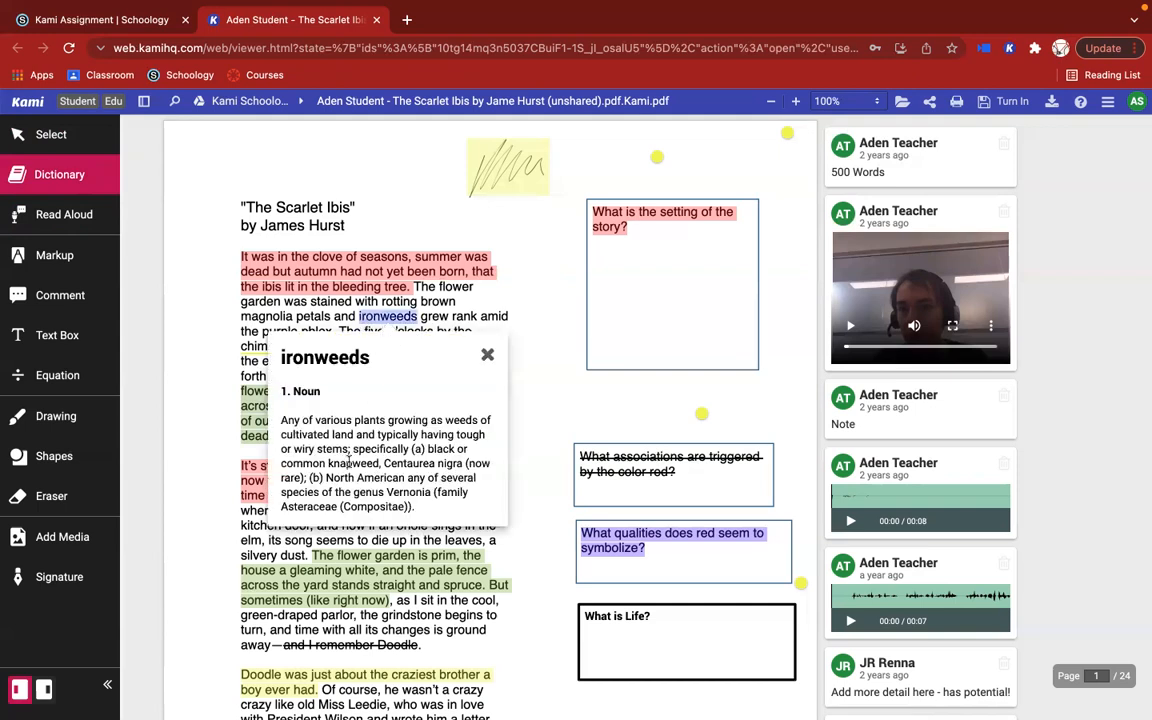
left_click(488, 356)
scroll(432, 353, "down", 1)
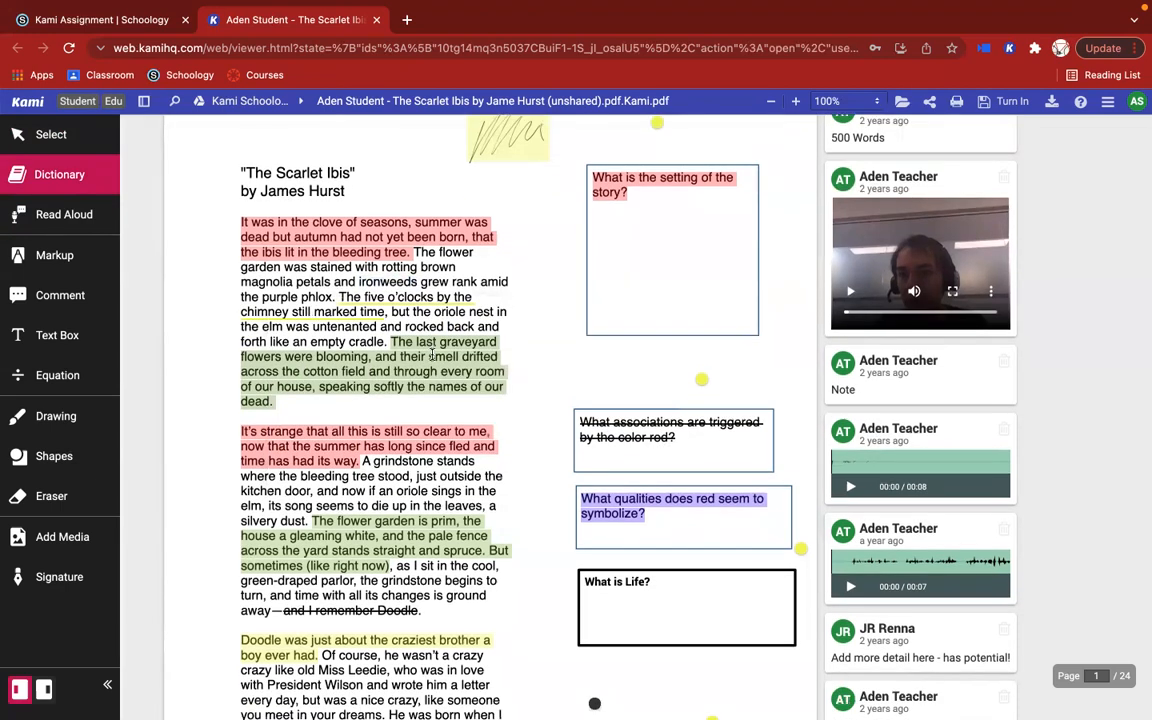
Step: Activate Read Aloud and switch the computer's sound output to MacBook Pro Speakers
left_click(87, 226)
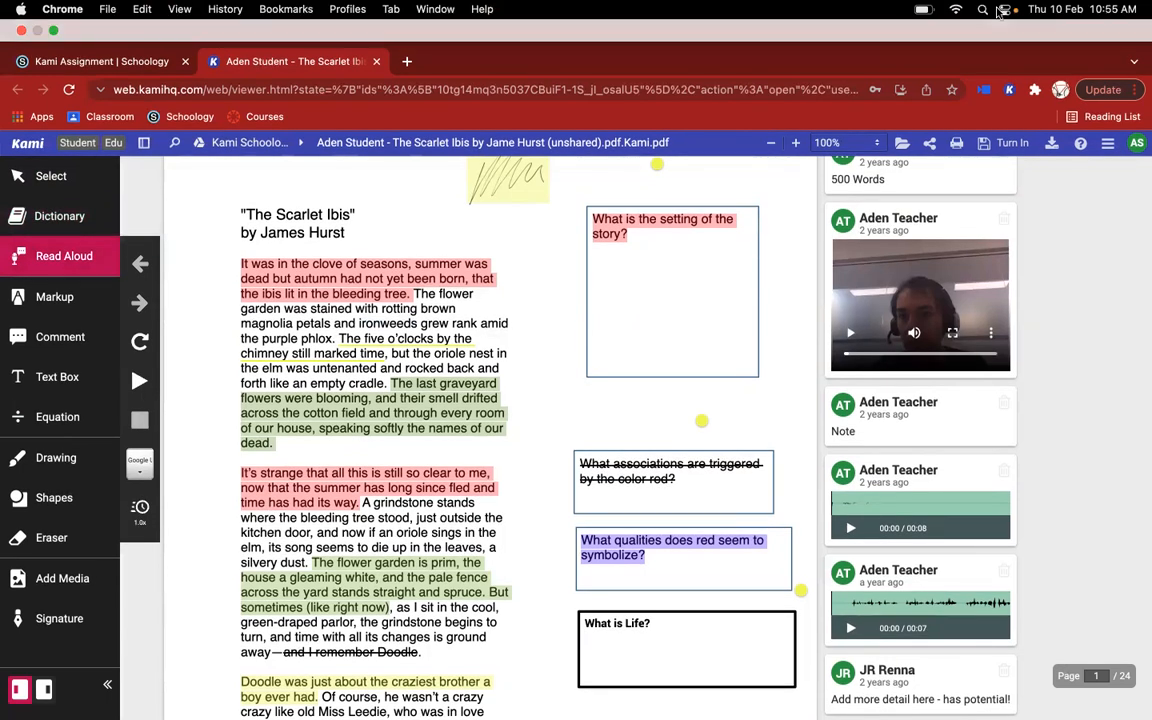
left_click(1004, 9)
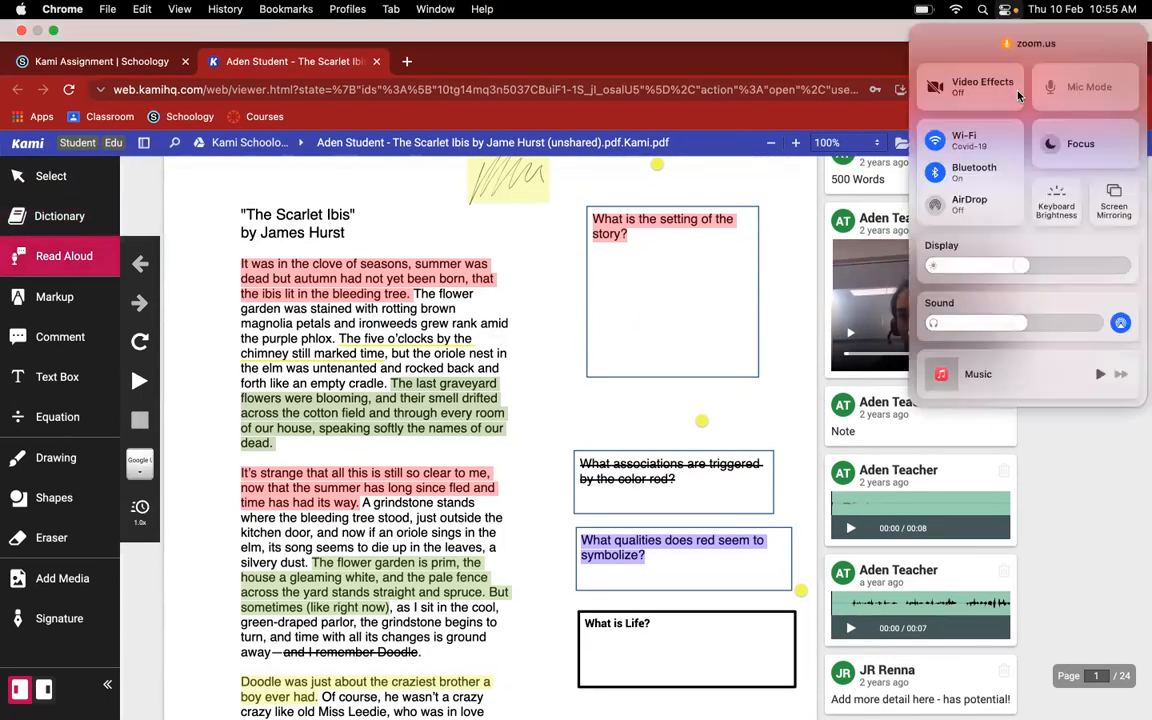
left_click(998, 298)
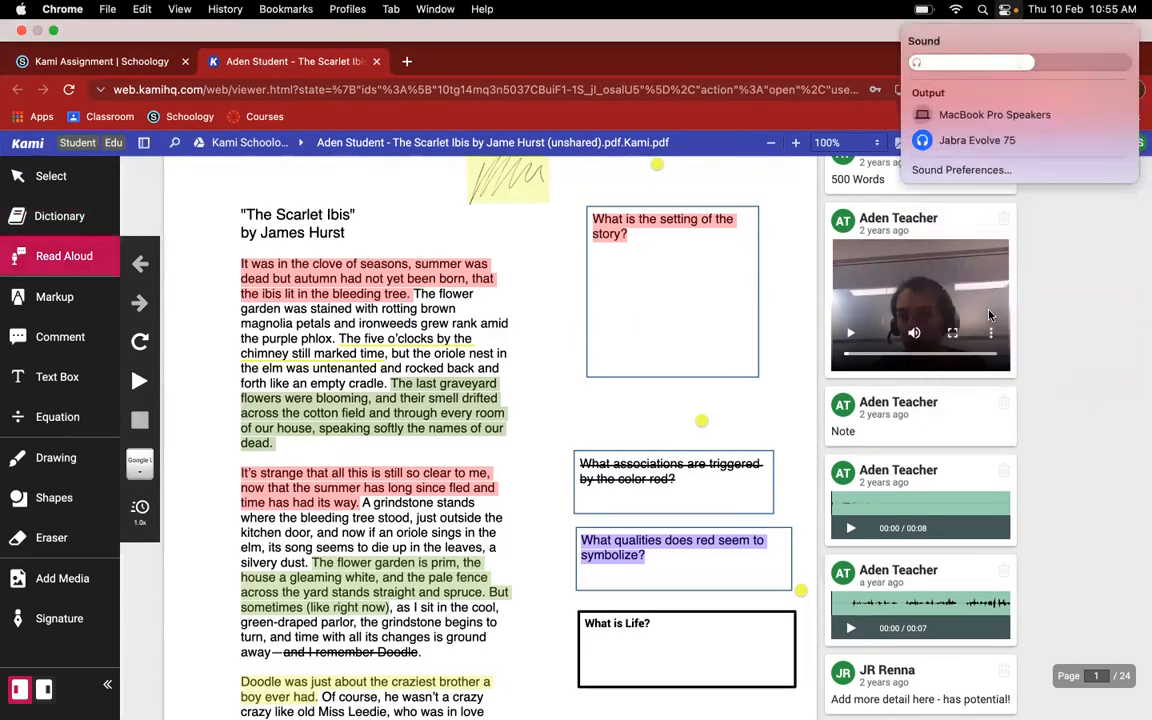
left_click(990, 114)
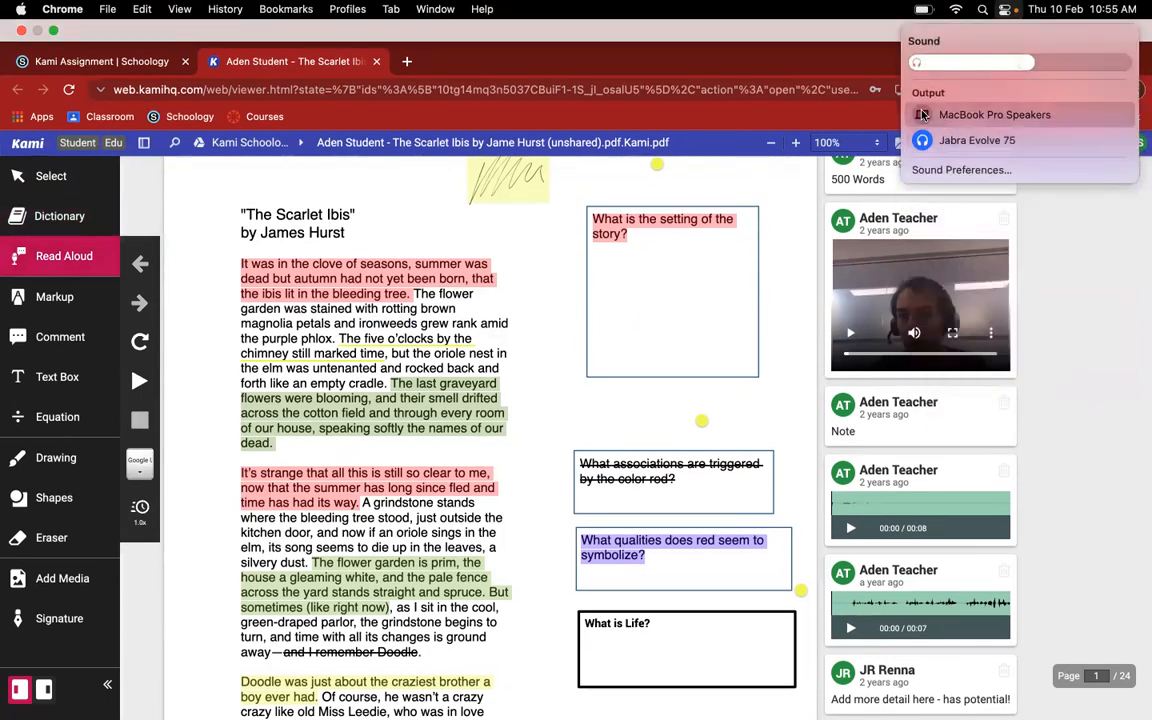
left_click(629, 57)
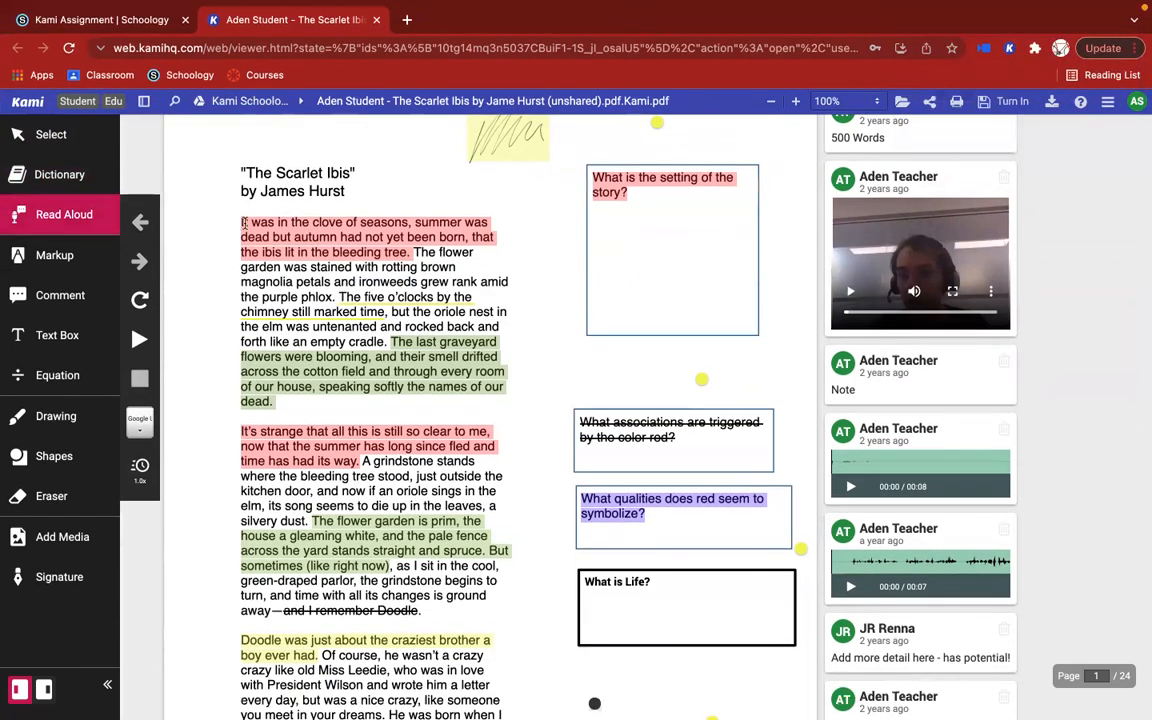
Step: Read the story aloud from "It was in the clove of seasons", raise the volume, and stop the reading
left_click(241, 222)
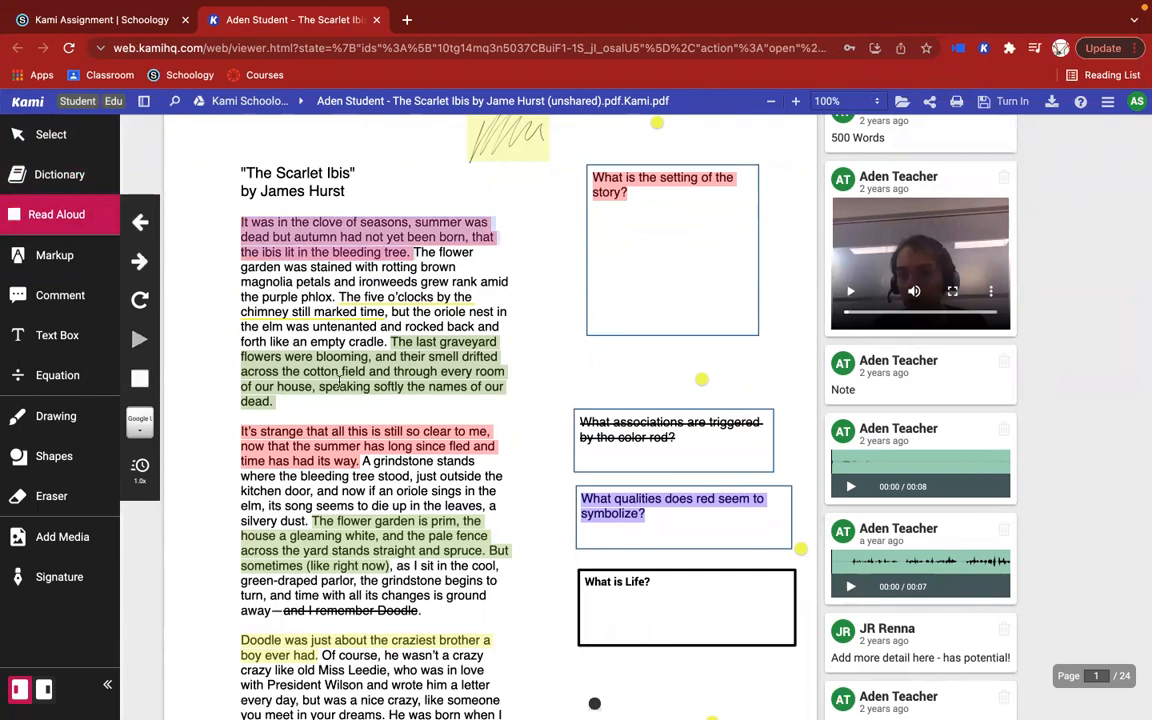
key("XF86AudioRaiseVolume")
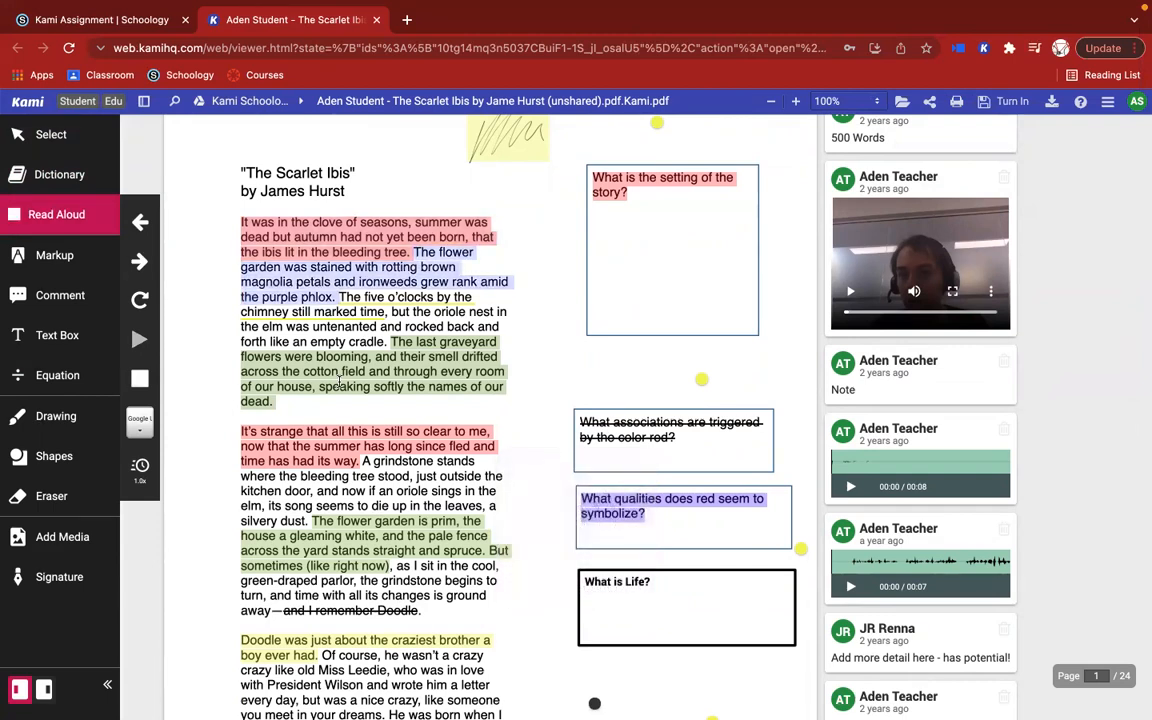
key("XF86AudioRaiseVolume")
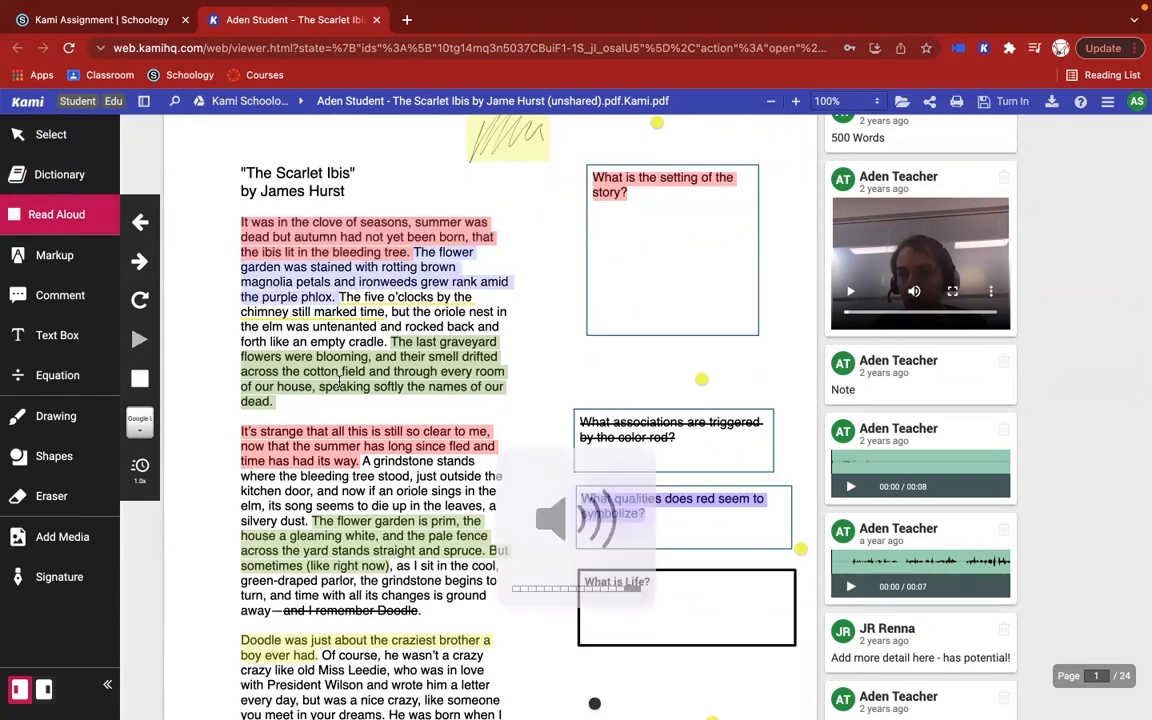
left_click(143, 384)
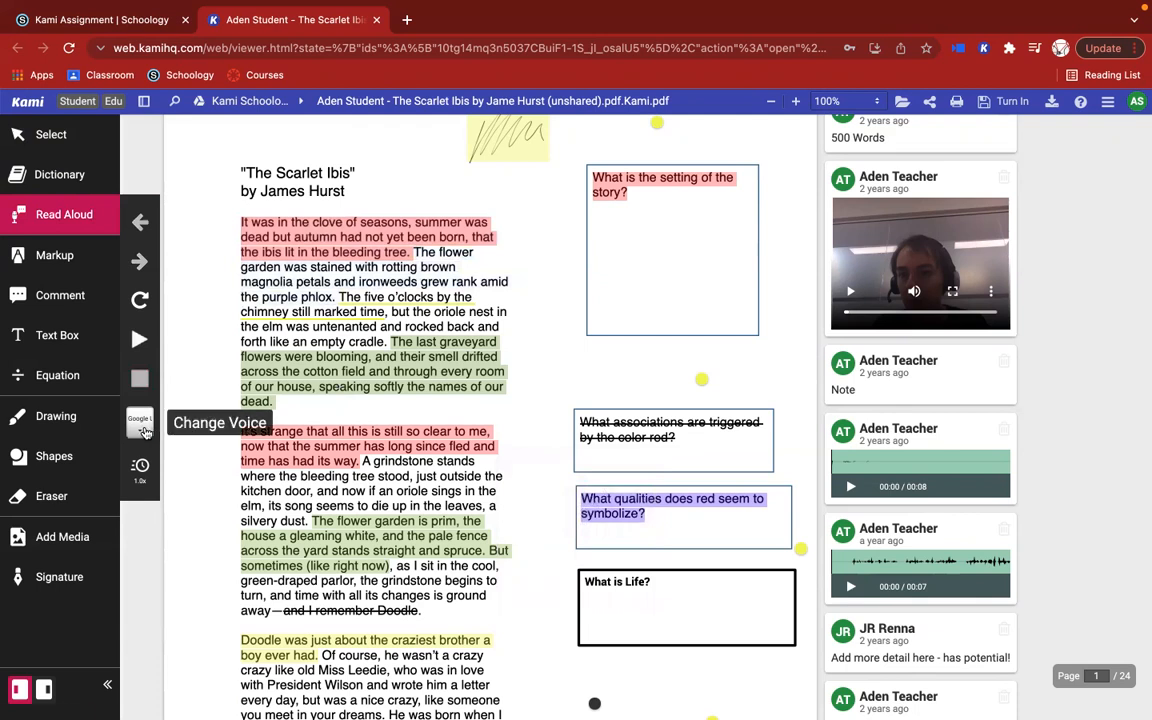
Step: Examine the list of available Read Aloud voices and languages, and close it without choosing another voice
left_click(142, 428)
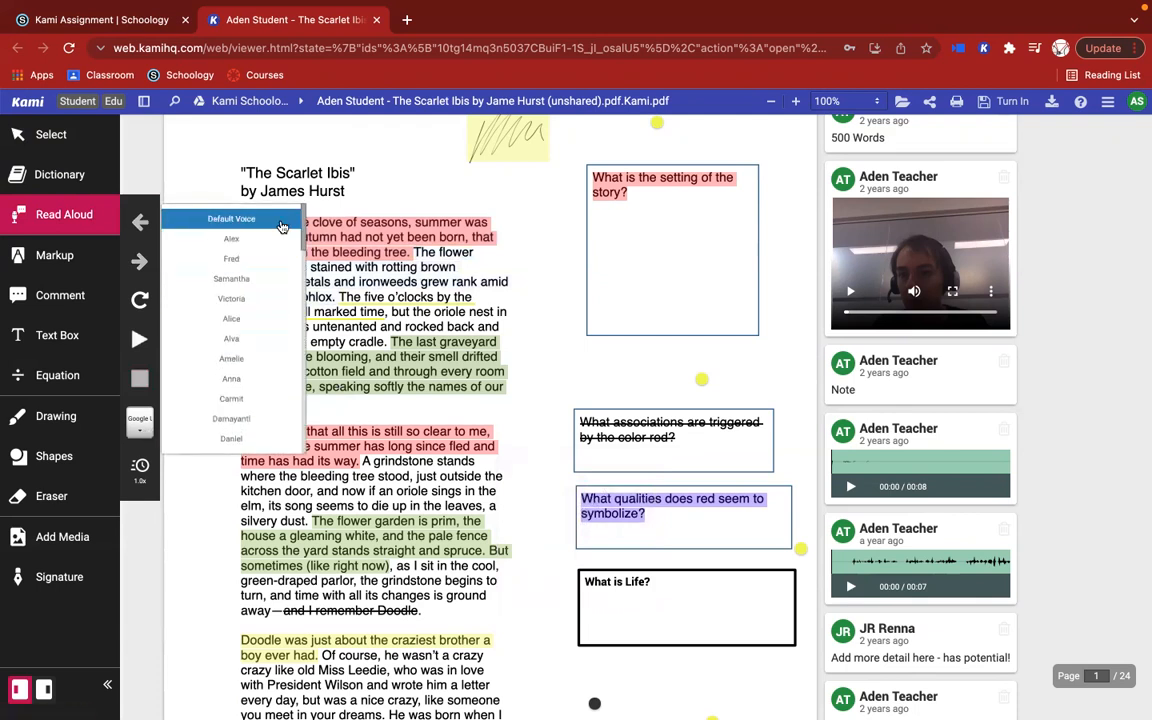
scroll(266, 376, "down", 2)
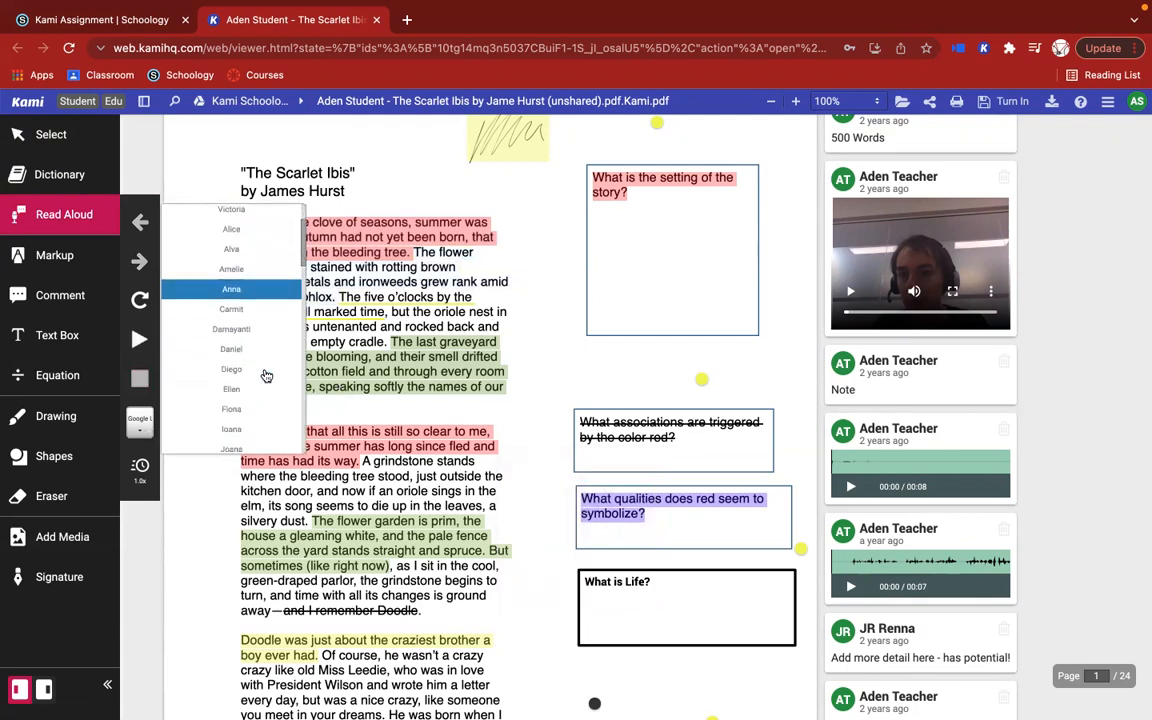
scroll(266, 376, "down", 2)
scroll(266, 376, "down", 10)
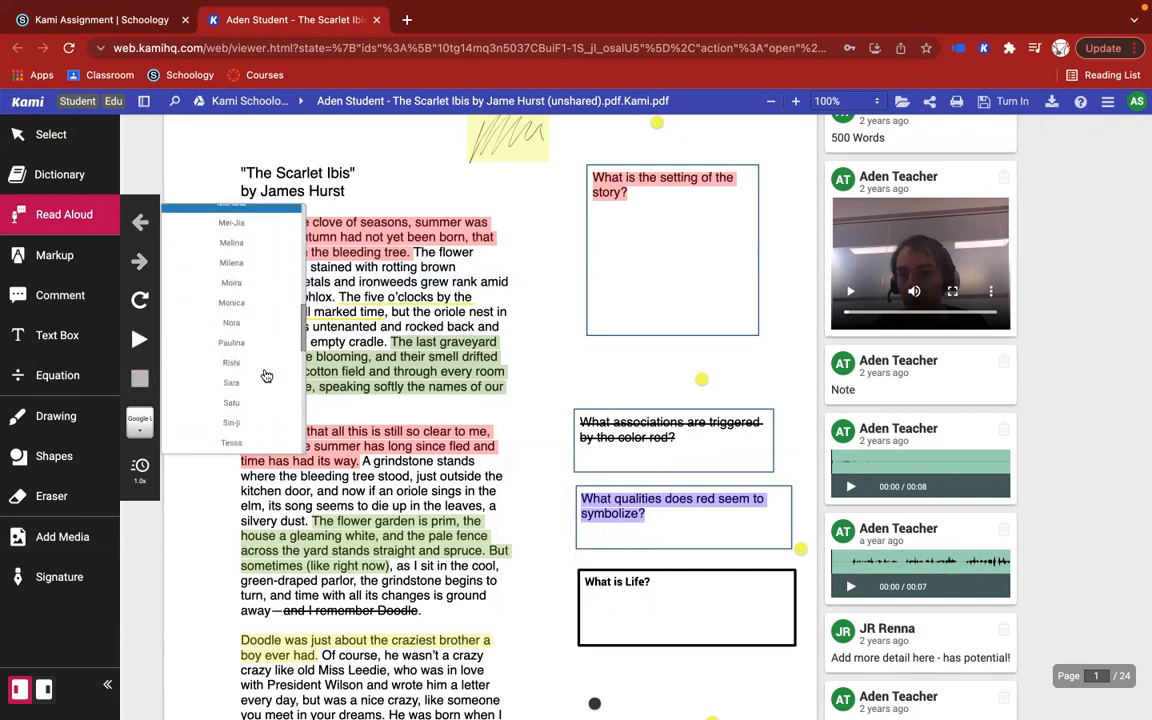
scroll(258, 275, "up", 3)
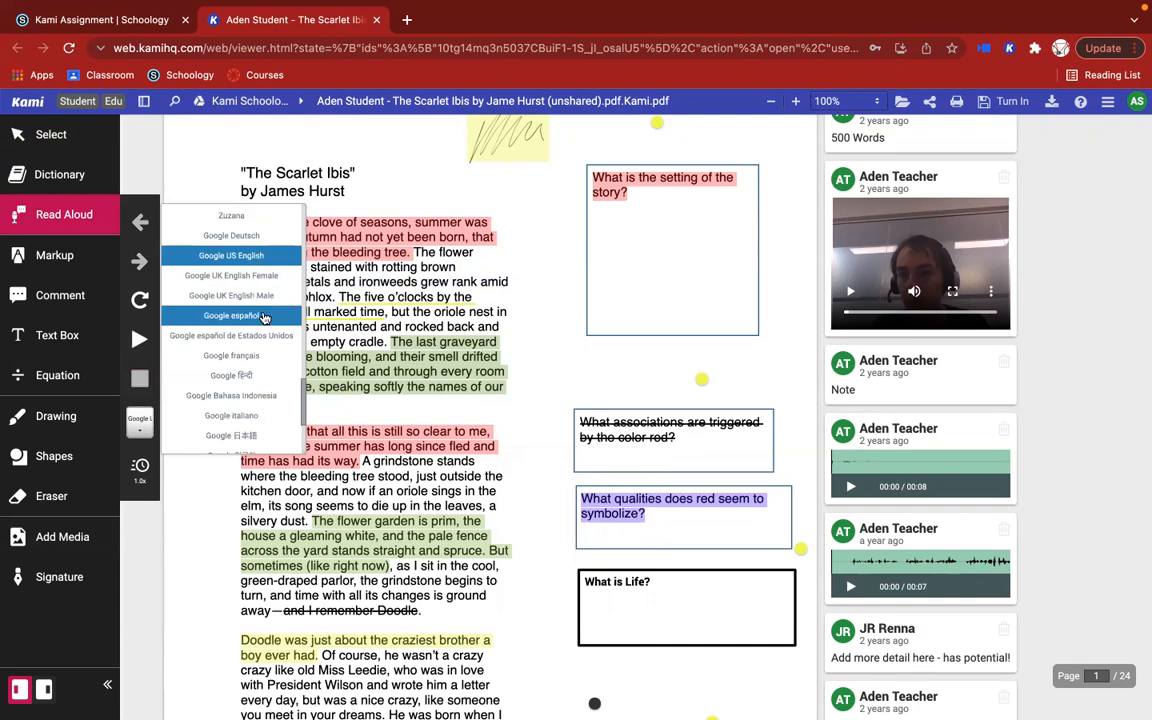
scroll(264, 318, "down", 1)
scroll(264, 319, "up", 1)
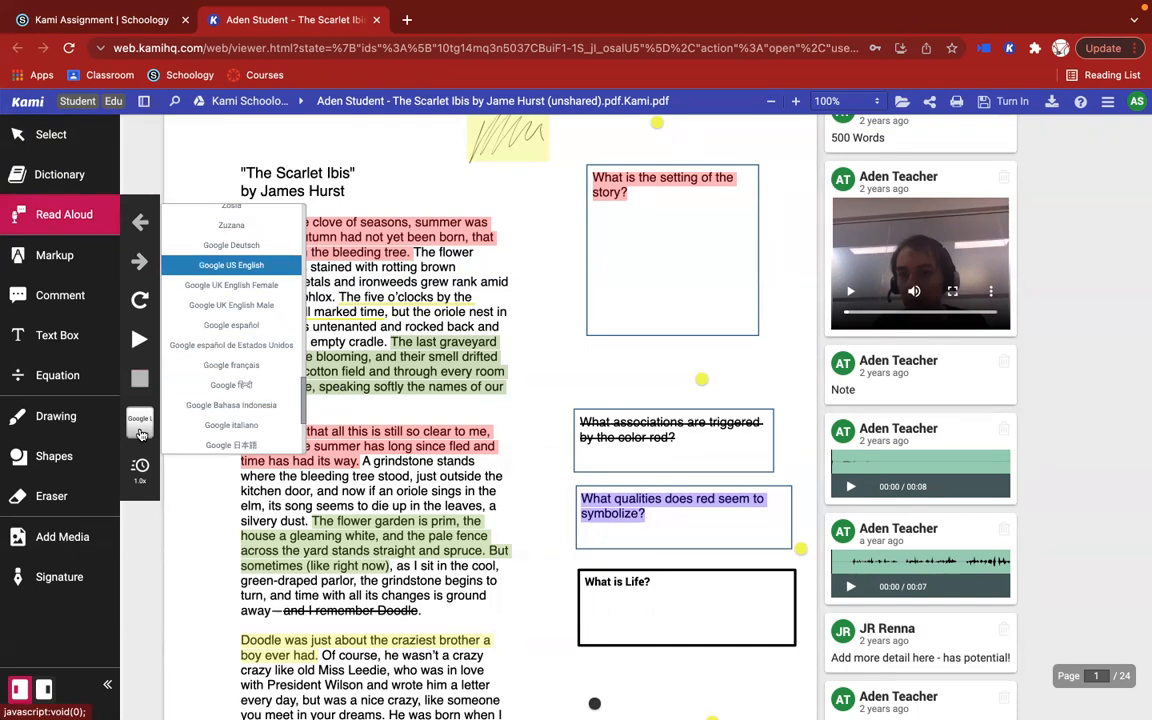
left_click(141, 434)
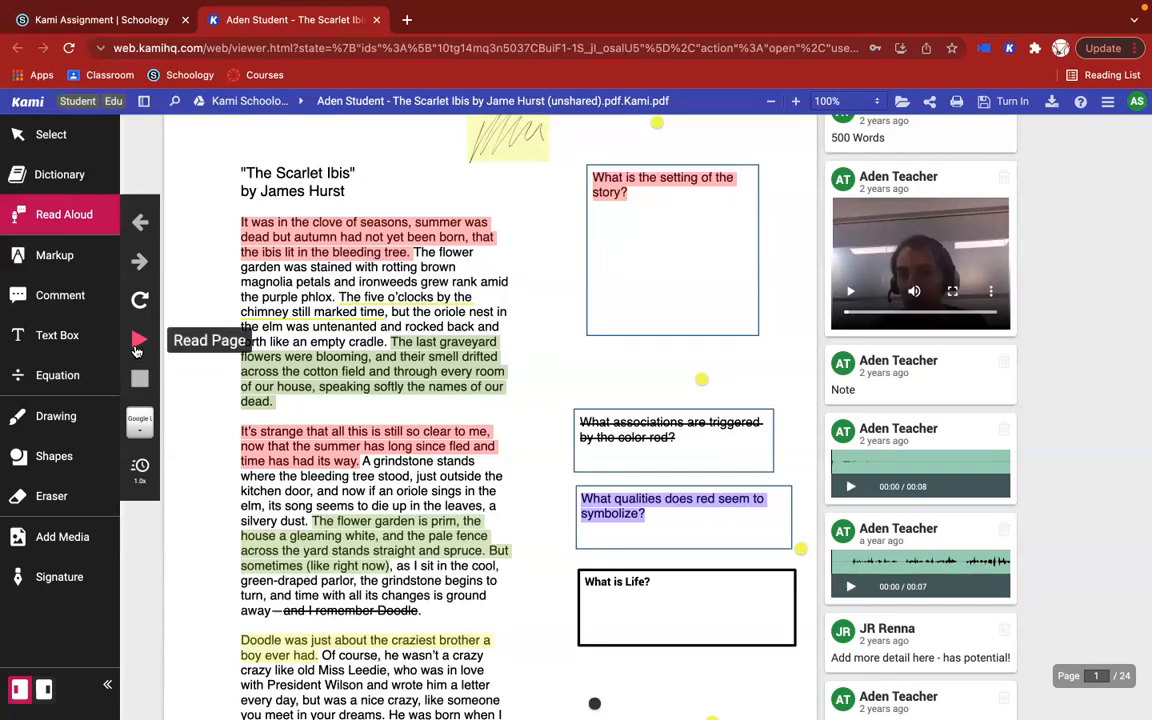
Step: Look through the text on pages 1 and 2, and examine the Read Aloud speed setting, leaving it at 1.0x
scroll(507, 506, "down", 10)
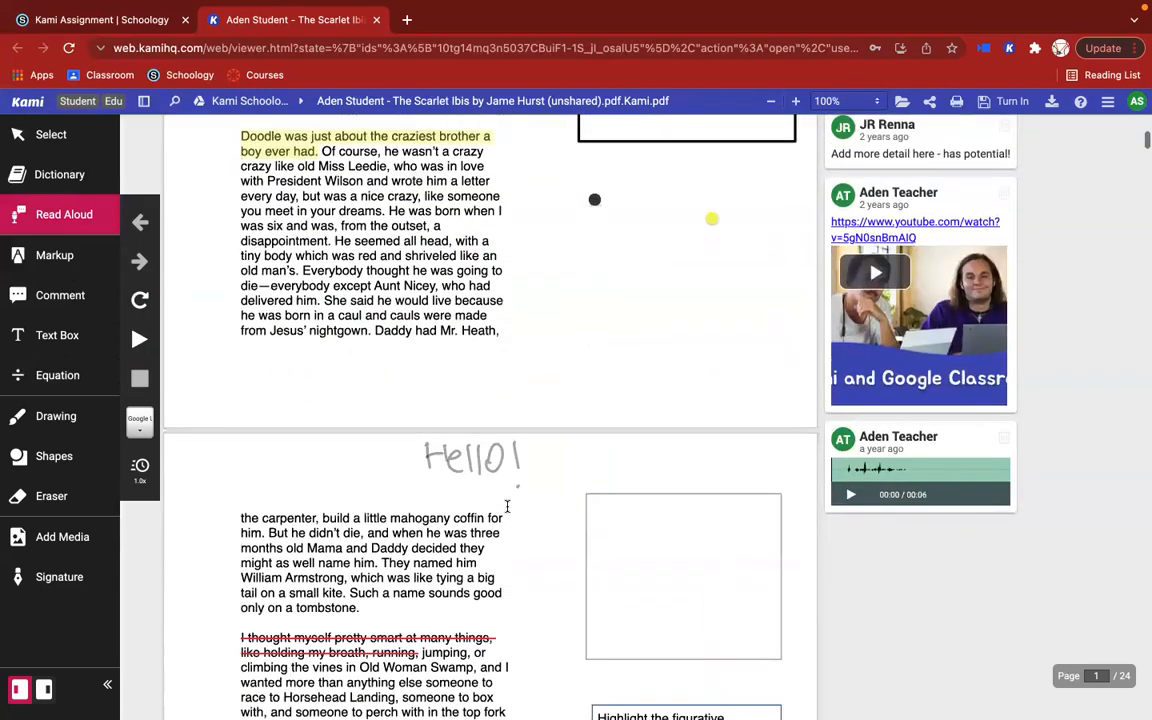
scroll(507, 506, "down", 2)
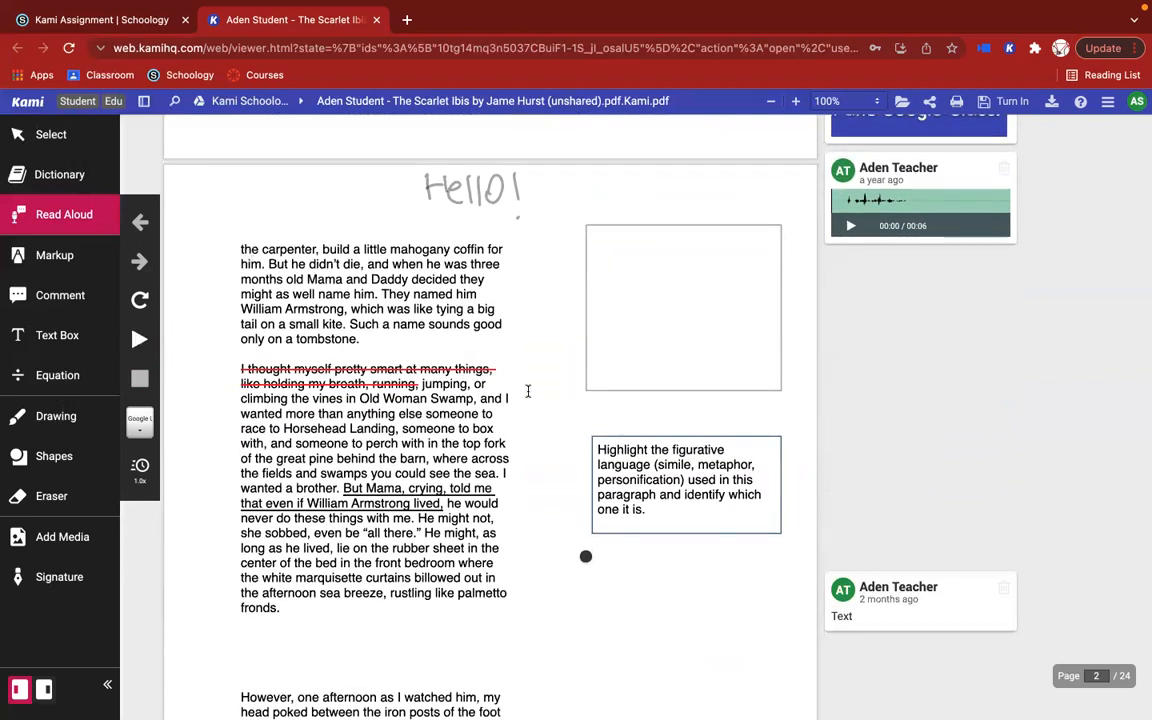
scroll(527, 391, "down", 10)
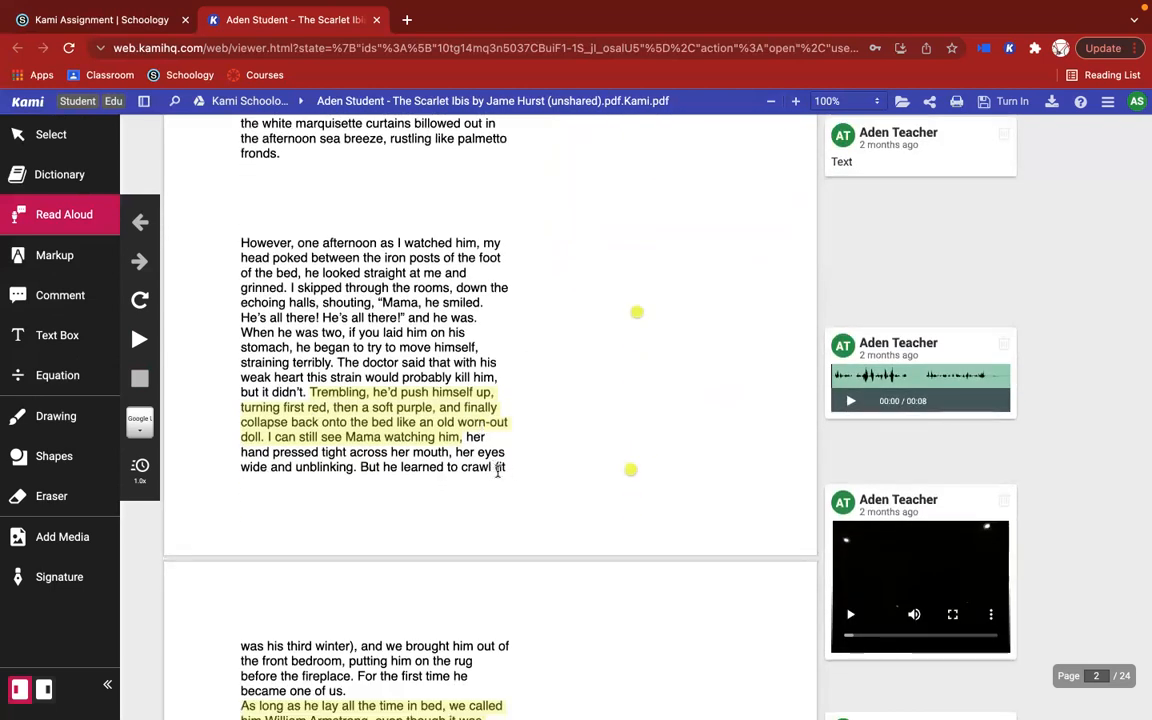
scroll(555, 301, "up", 3)
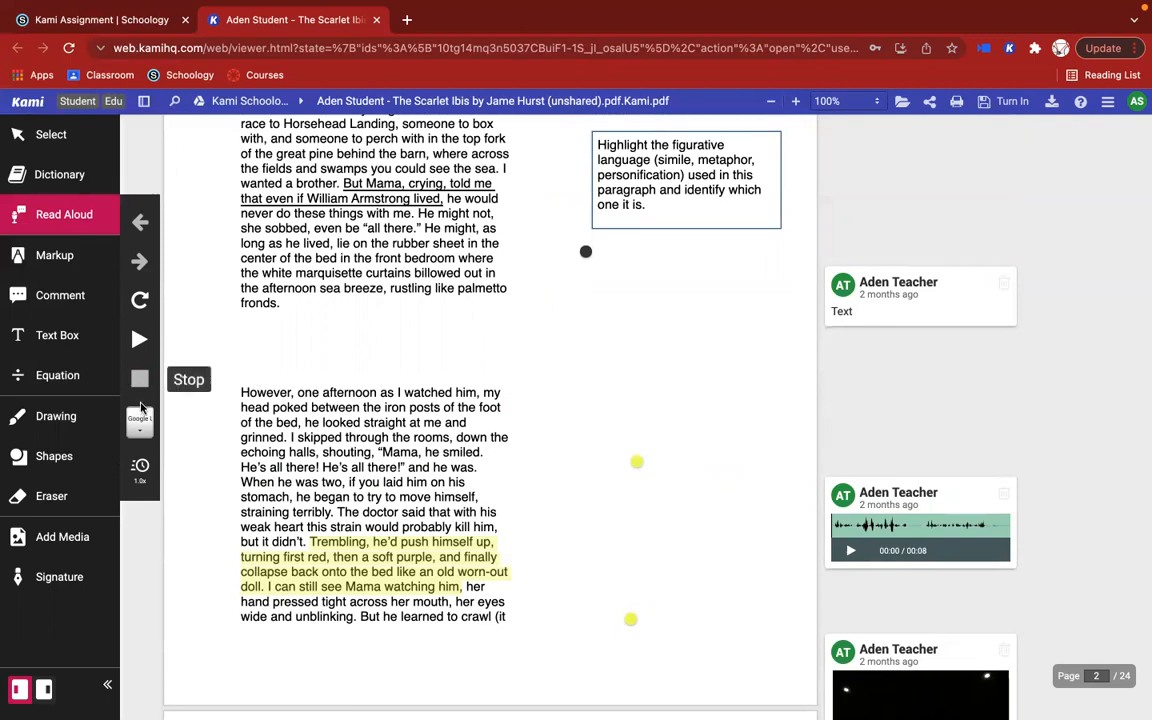
left_click(140, 466)
mouse_move(220, 473)
left_mouse_down()
mouse_move(233, 473)
mouse_move(222, 473)
left_mouse_up()
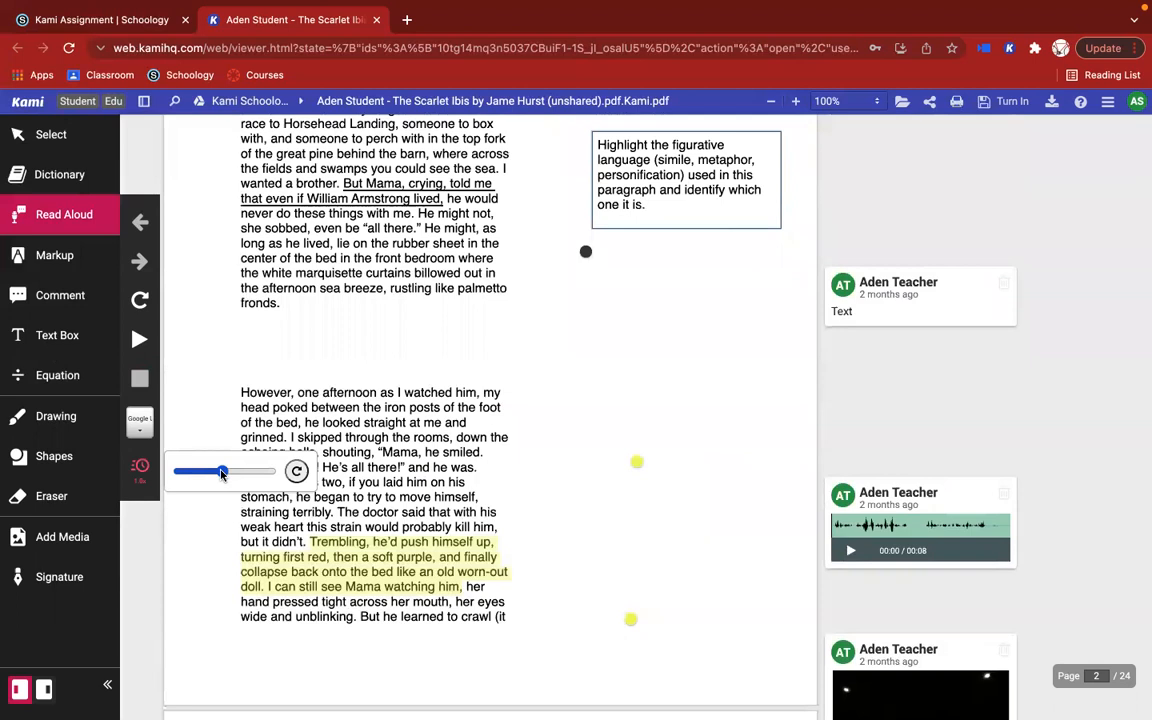
left_click(145, 484)
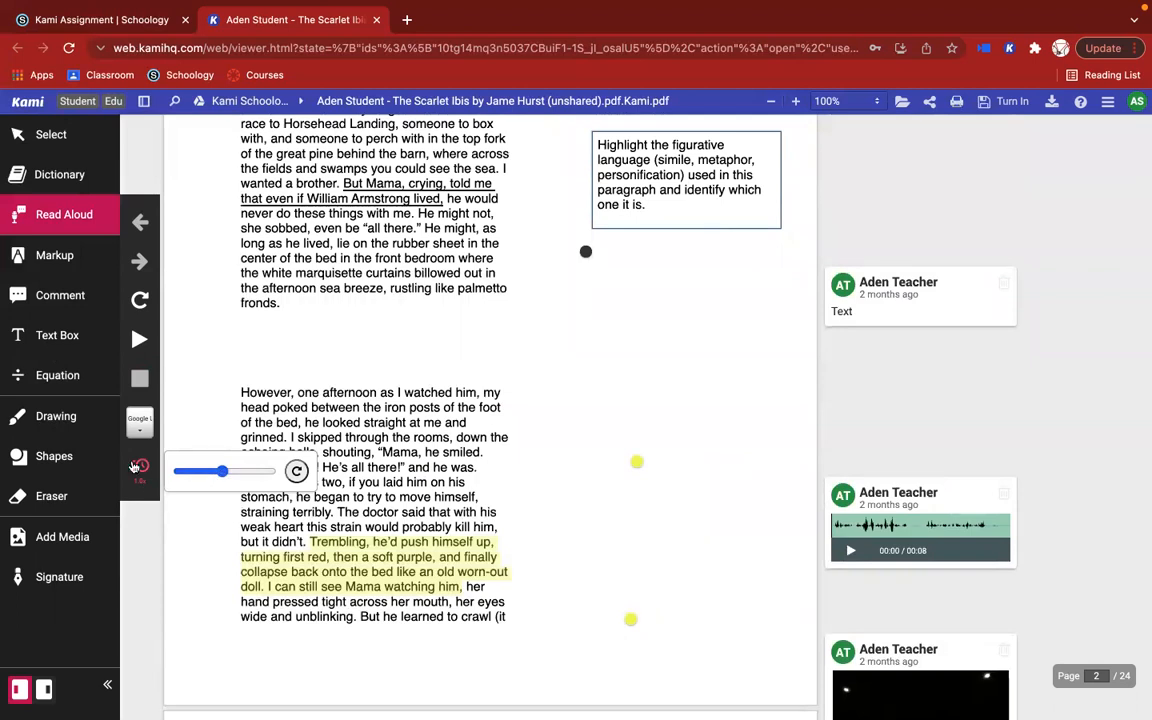
Step: Highlight in red the words "Everybody thought he was going to die—everybody except Aunt Nicey" on page 1
left_click(60, 257)
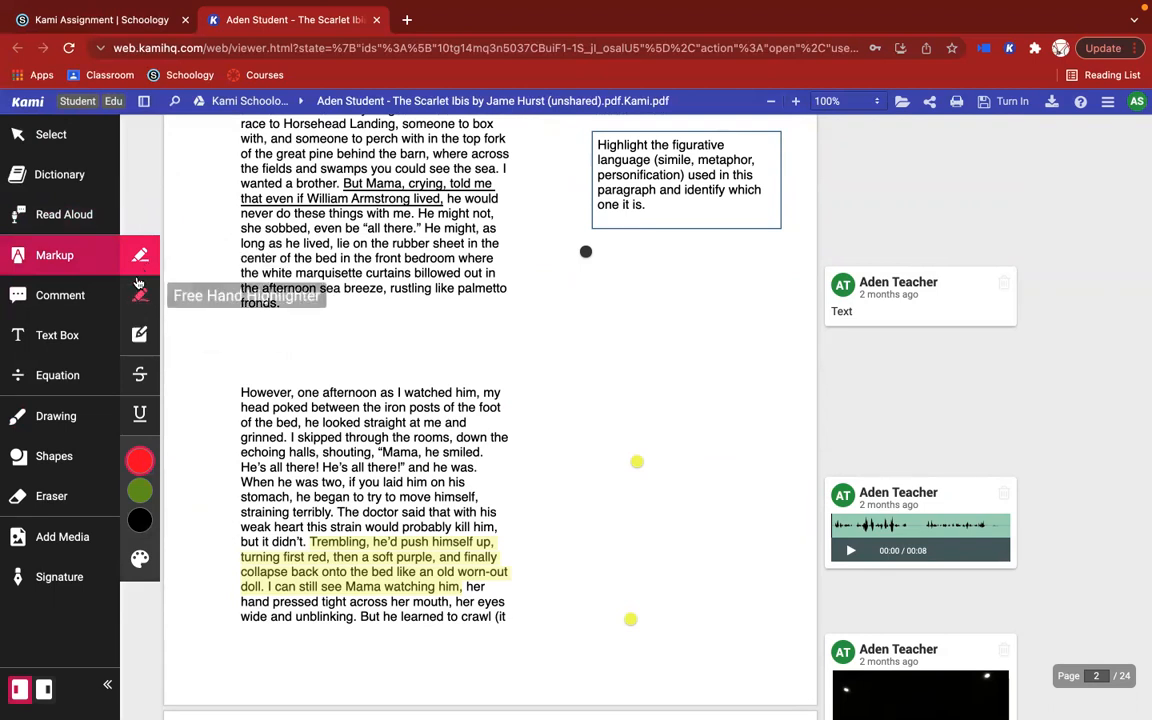
scroll(311, 354, "up", 6)
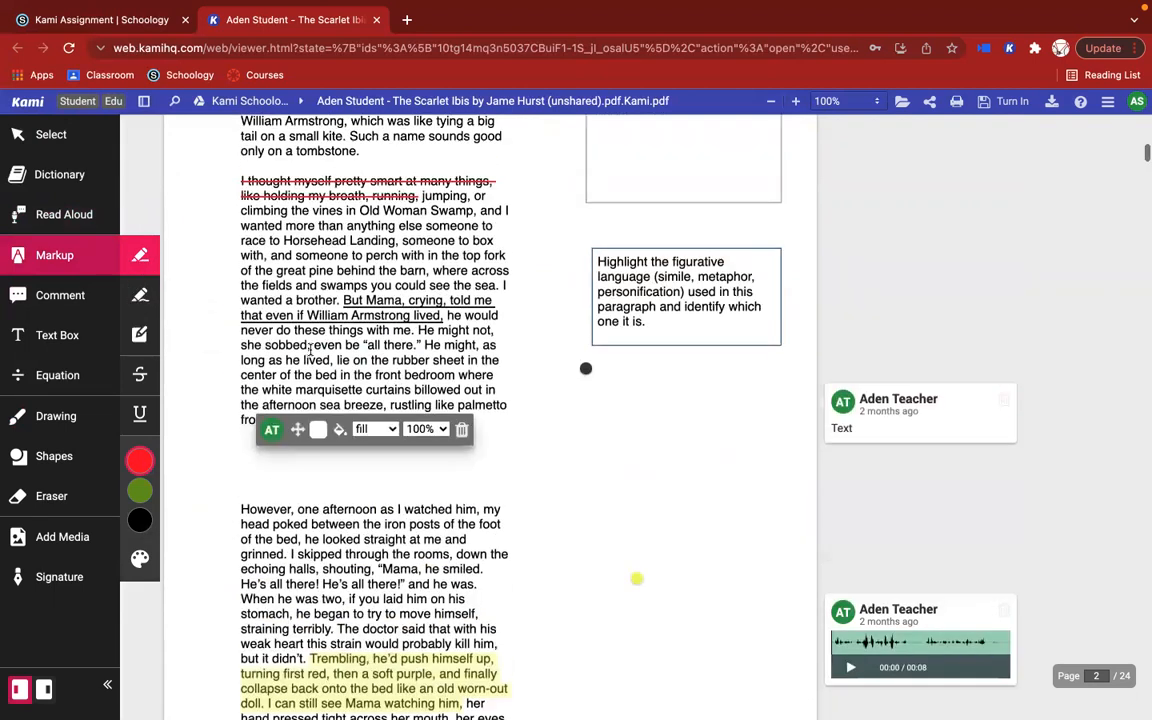
scroll(311, 349, "up", 2)
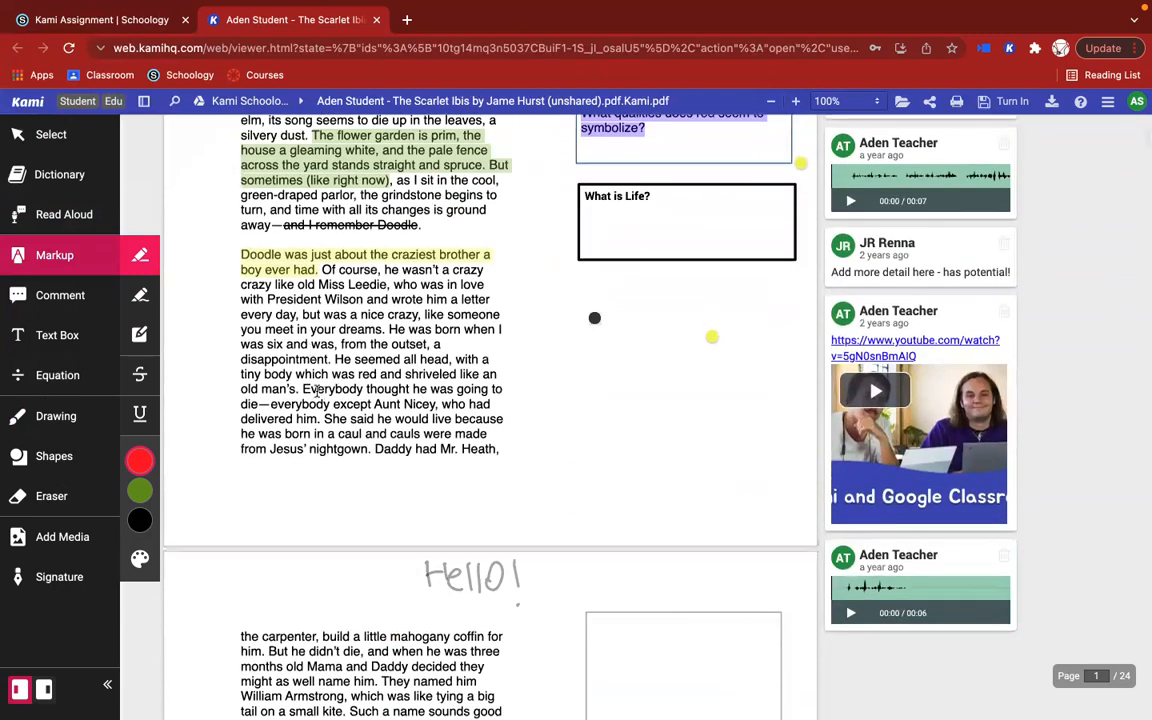
left_click_drag(302, 389, 437, 405)
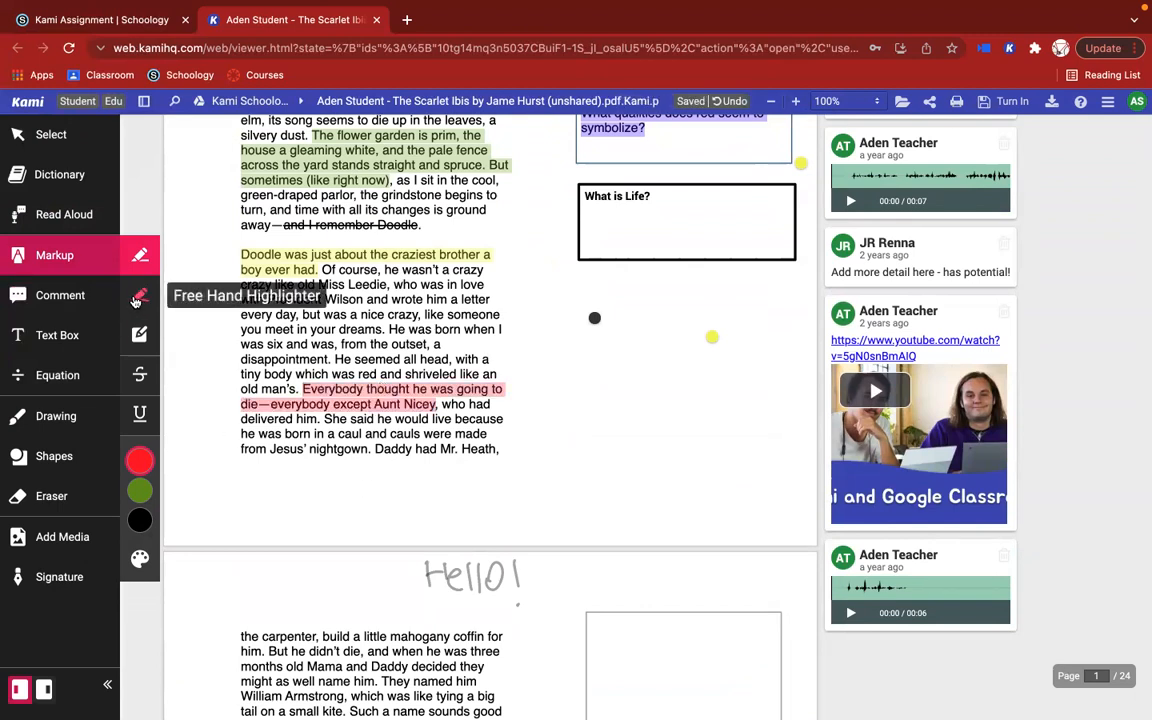
Step: Strike through in black the sentence "He was born when I was six" through "disappointment." on page 1, and underline "nice crazy" in red
left_click(140, 375)
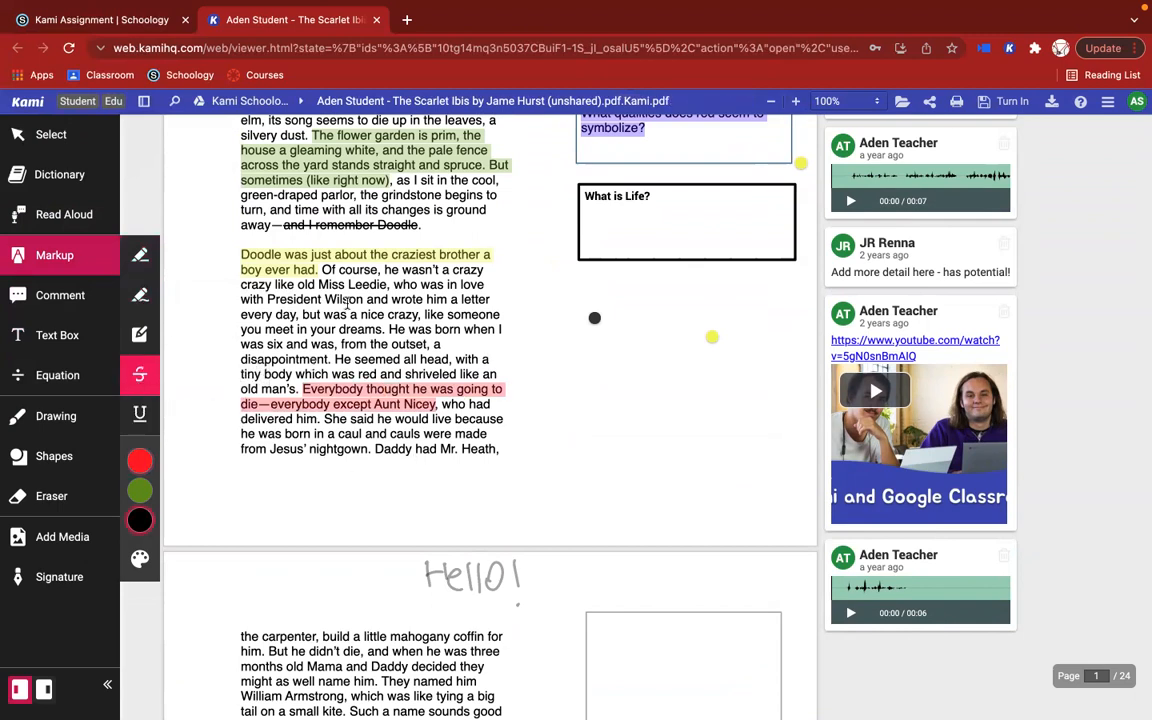
left_click_drag(389, 329, 330, 359)
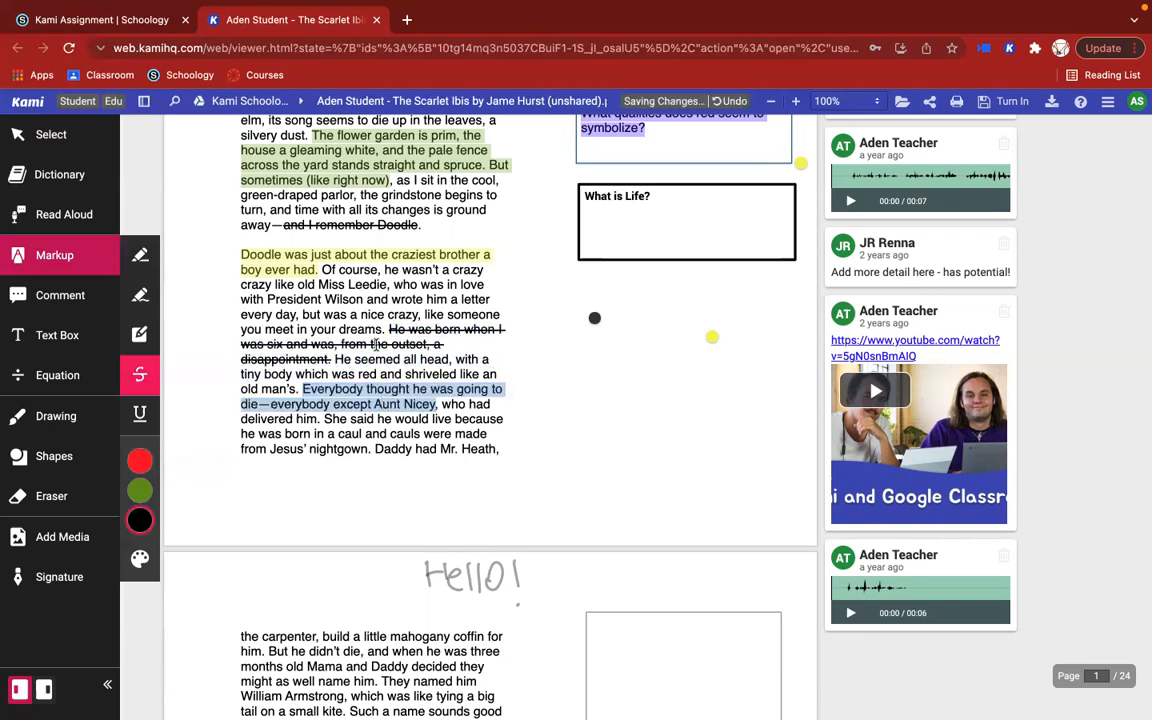
left_click(140, 413)
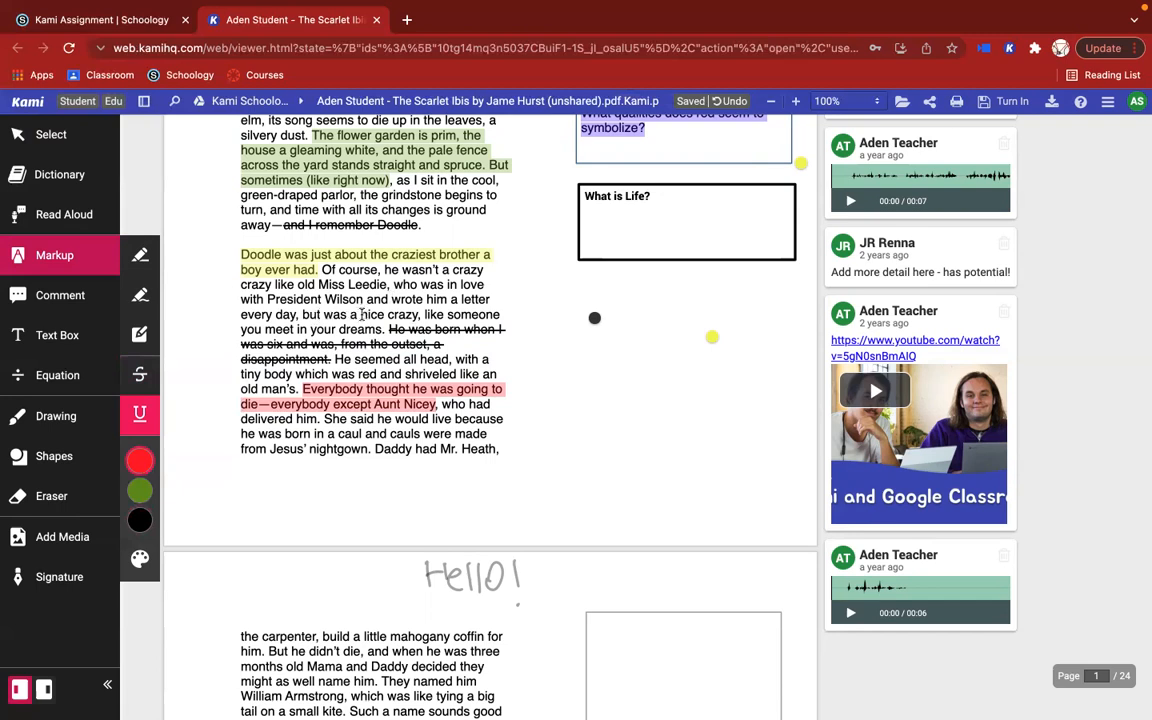
left_click_drag(361, 314, 419, 315)
mouse_move(148, 476)
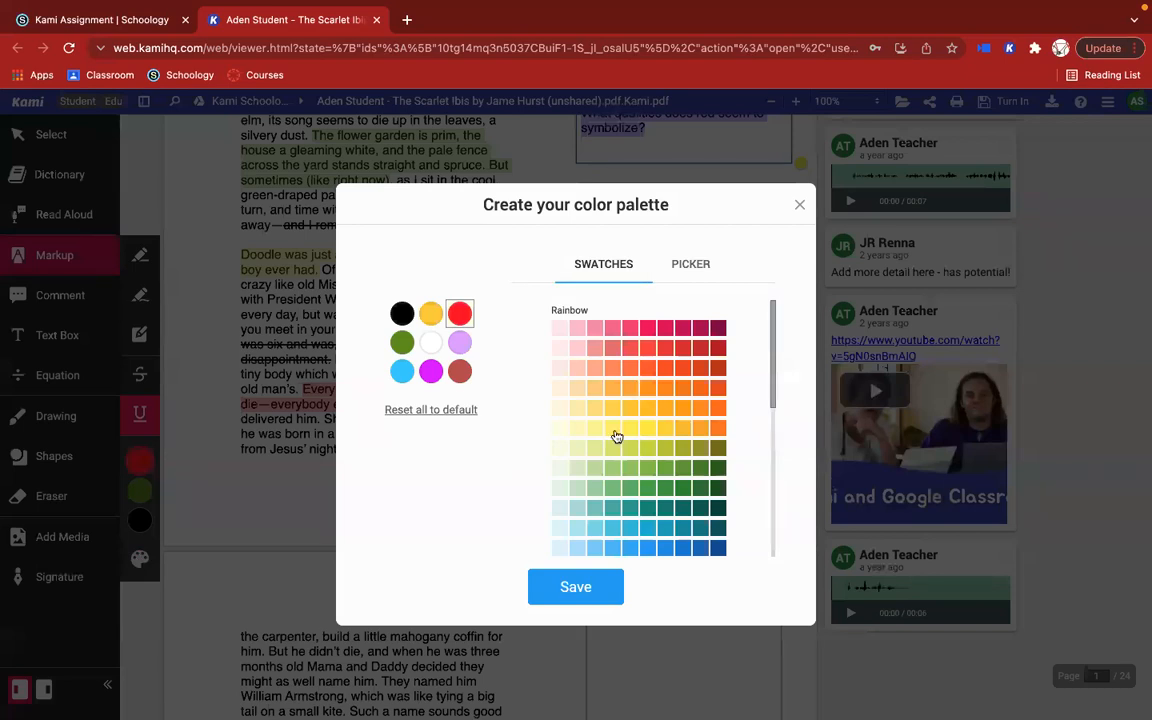
Step: View the custom colour picker and close it unsaved, and draw a wavy red freehand highlight below the "What is Life?" box on page 1
left_click(688, 266)
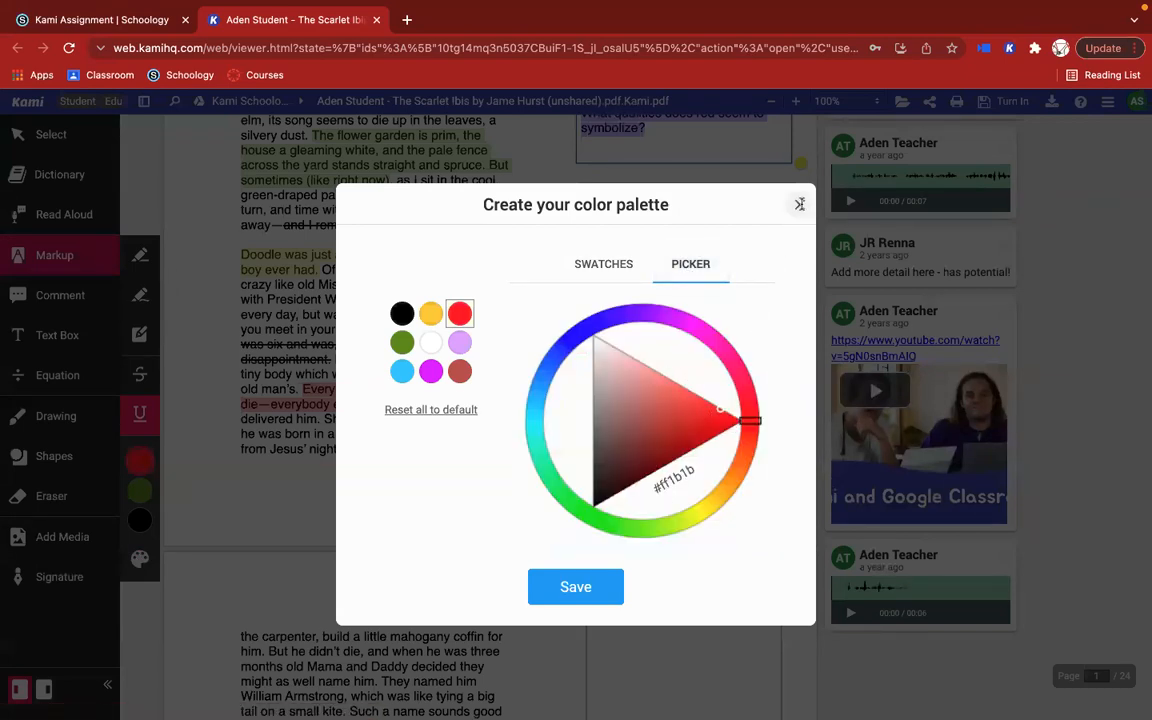
left_click(798, 204)
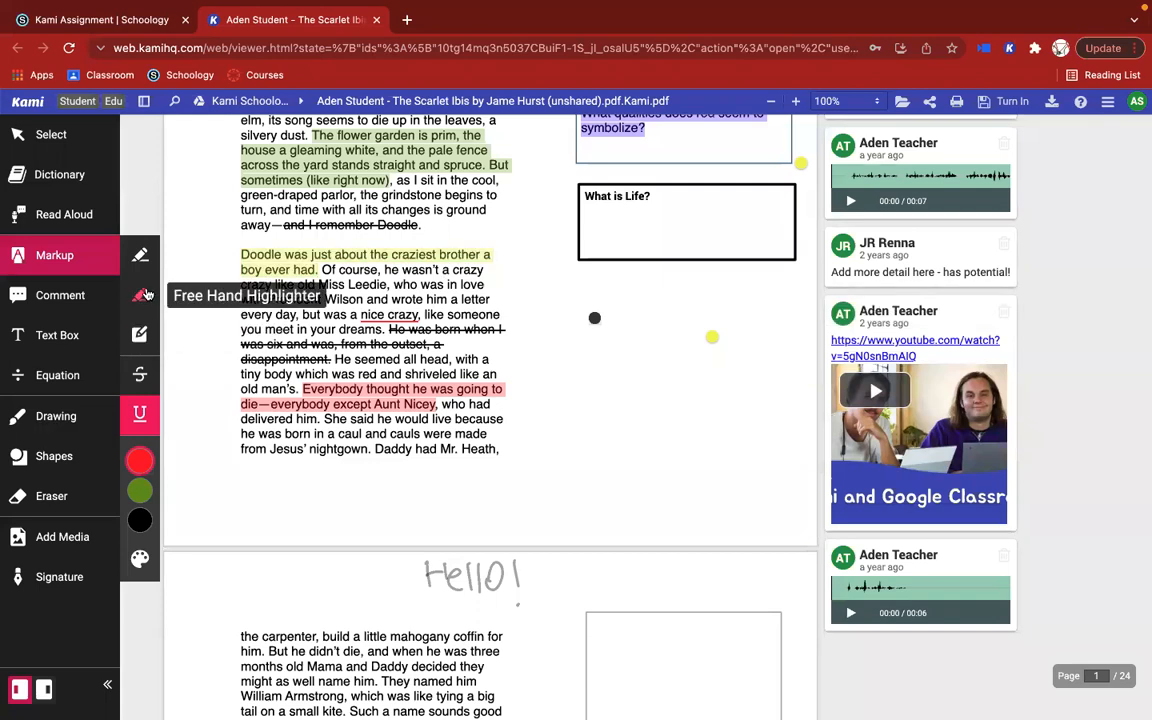
left_click(143, 295)
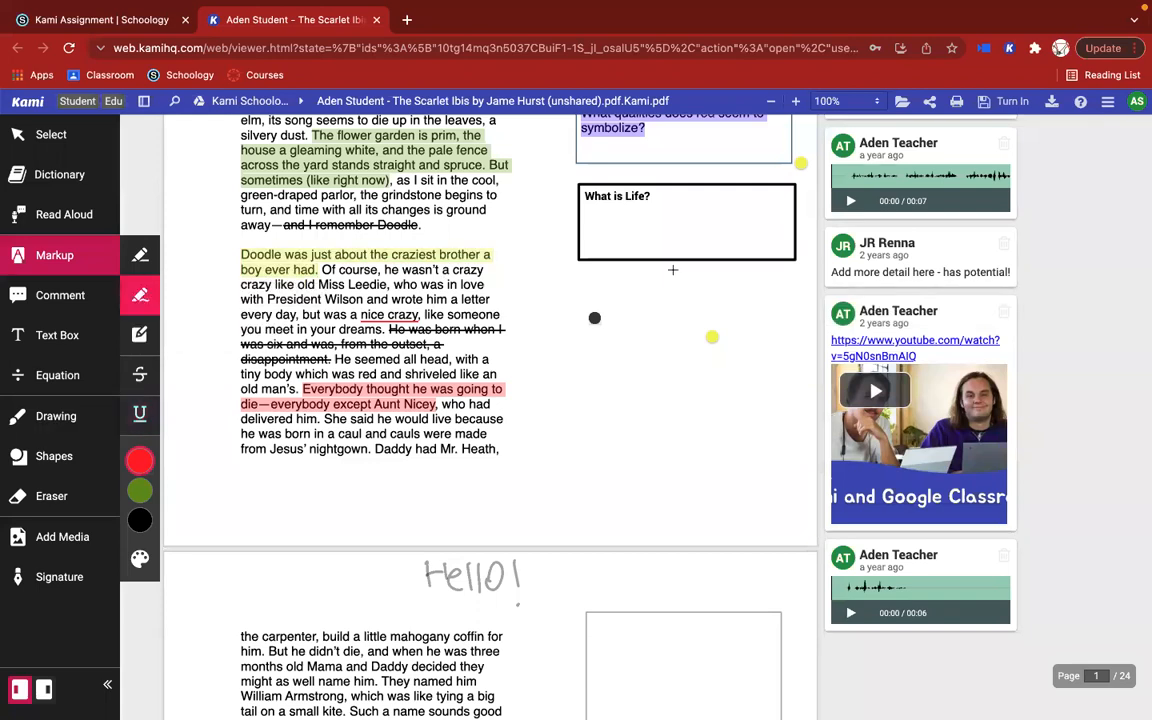
left_click_drag(556, 297, 773, 297)
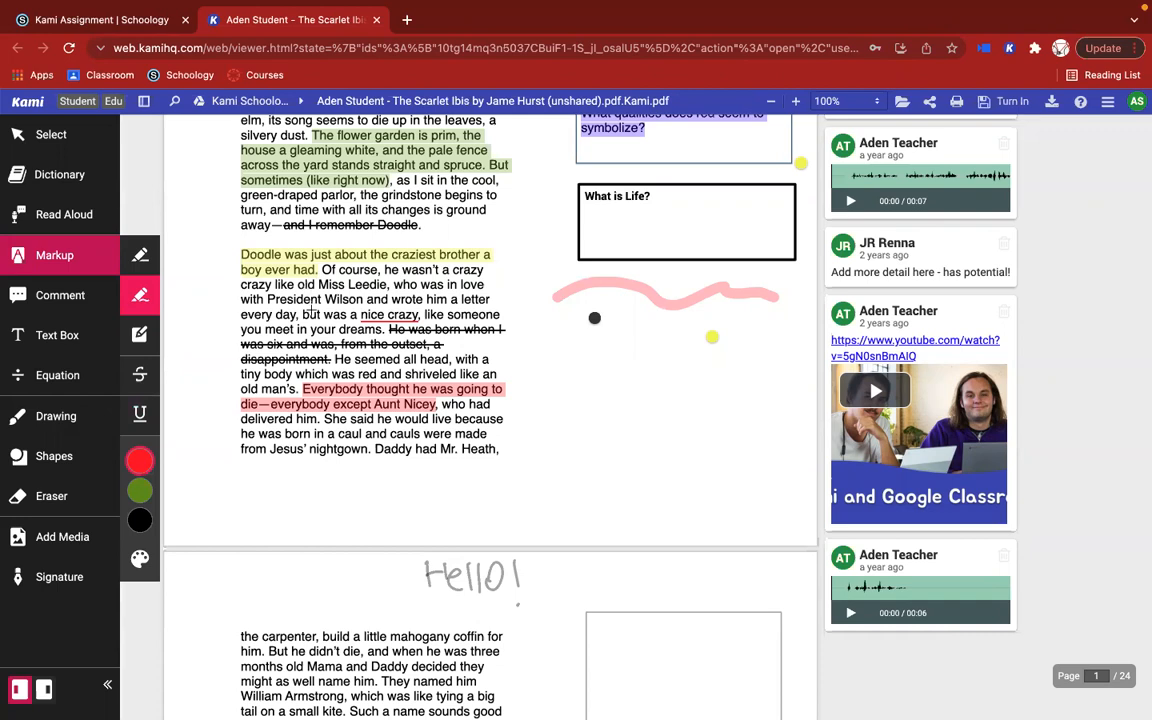
Step: Draw a red box highlight over the handwritten "Hello!" at the top of page 2
left_click(140, 338)
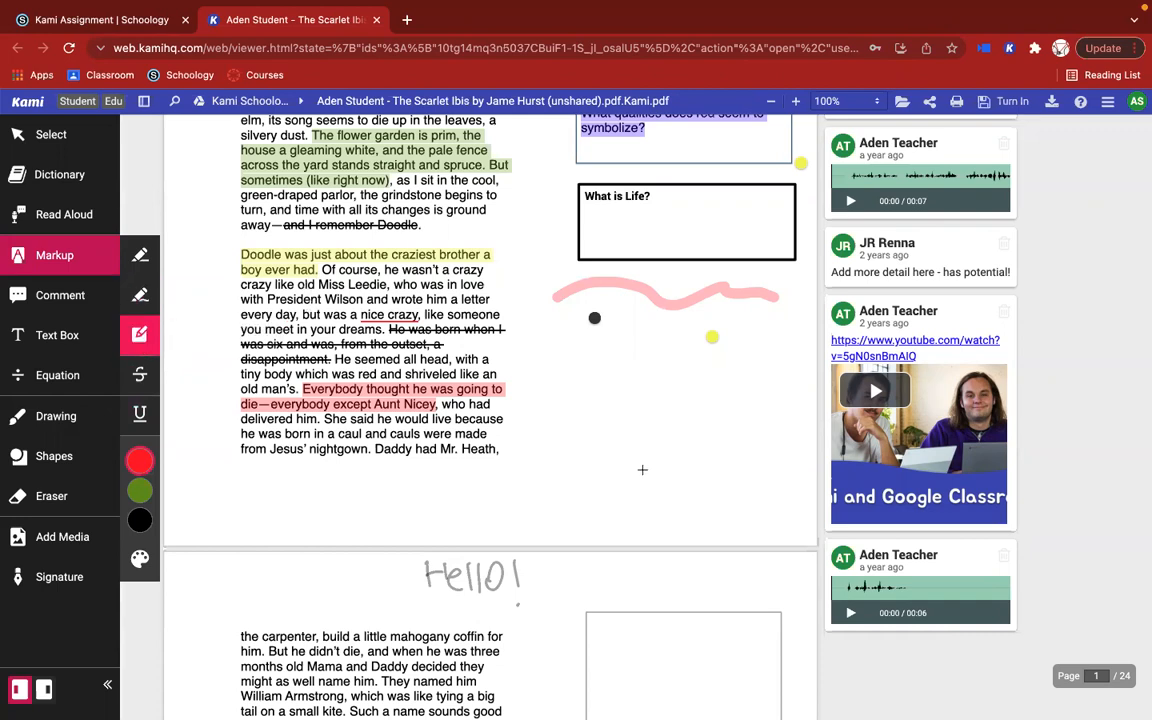
scroll(643, 468, "down", 2)
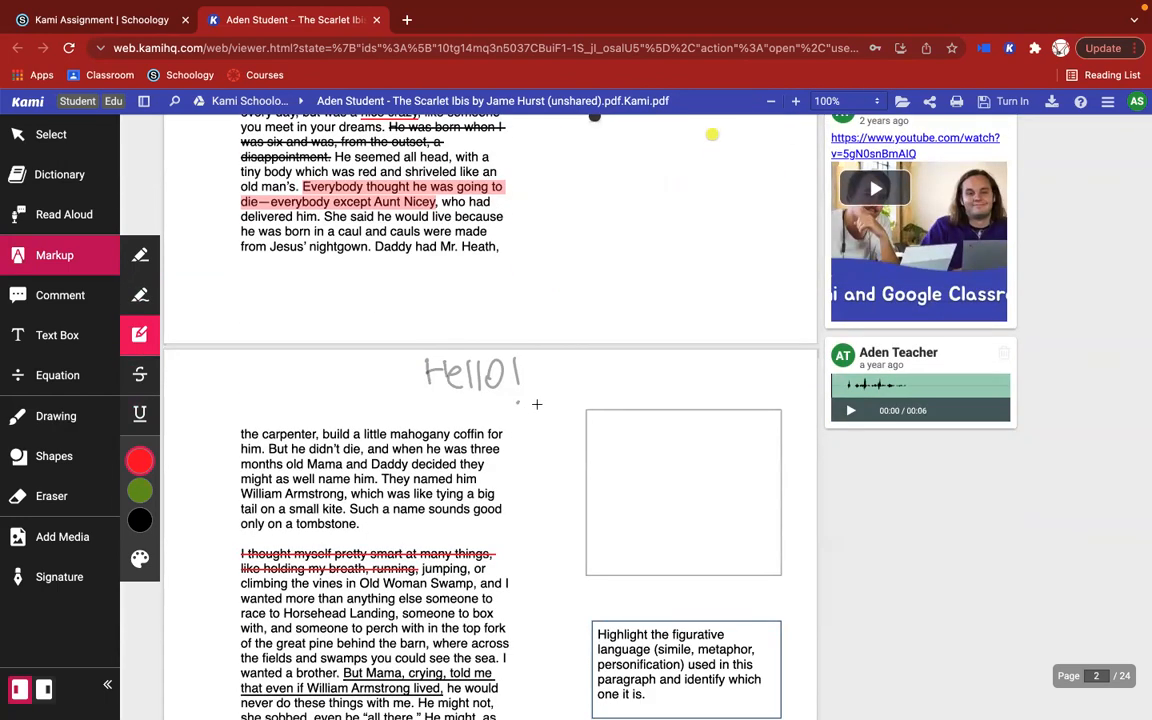
left_click_drag(536, 404, 410, 352)
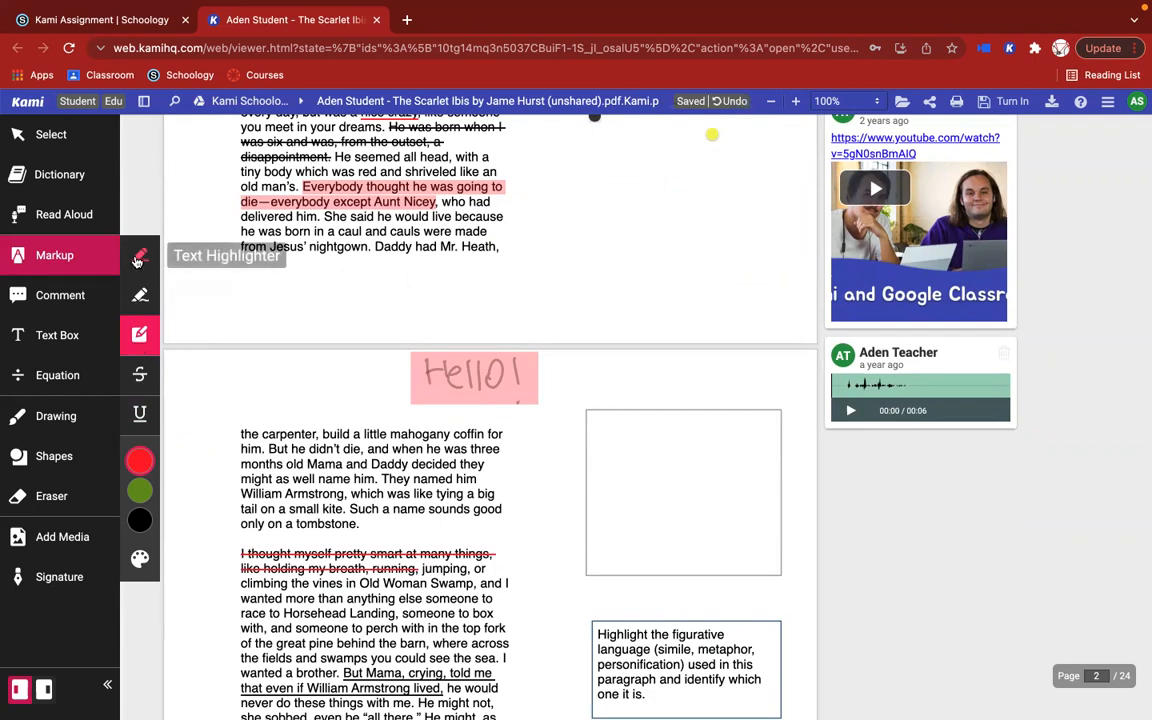
Step: Activate the text Comment tool and examine the existing text, voice and video comments on pages 1 and 2
left_click(60, 295)
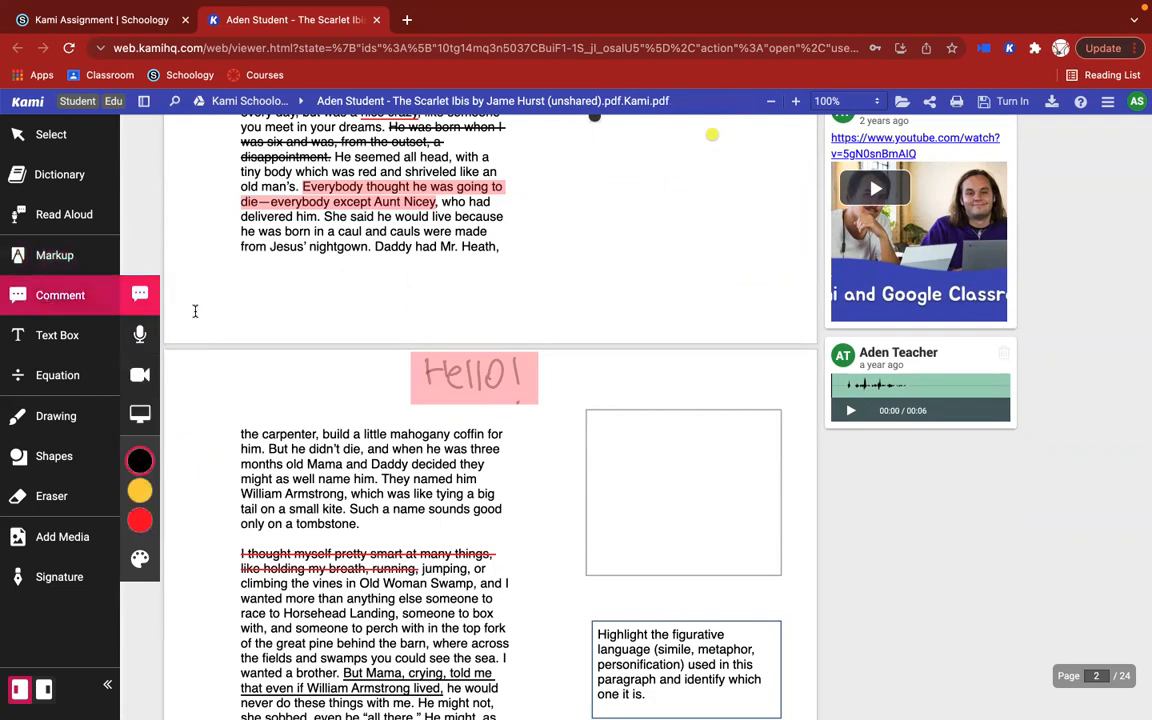
scroll(195, 311, "down", 2)
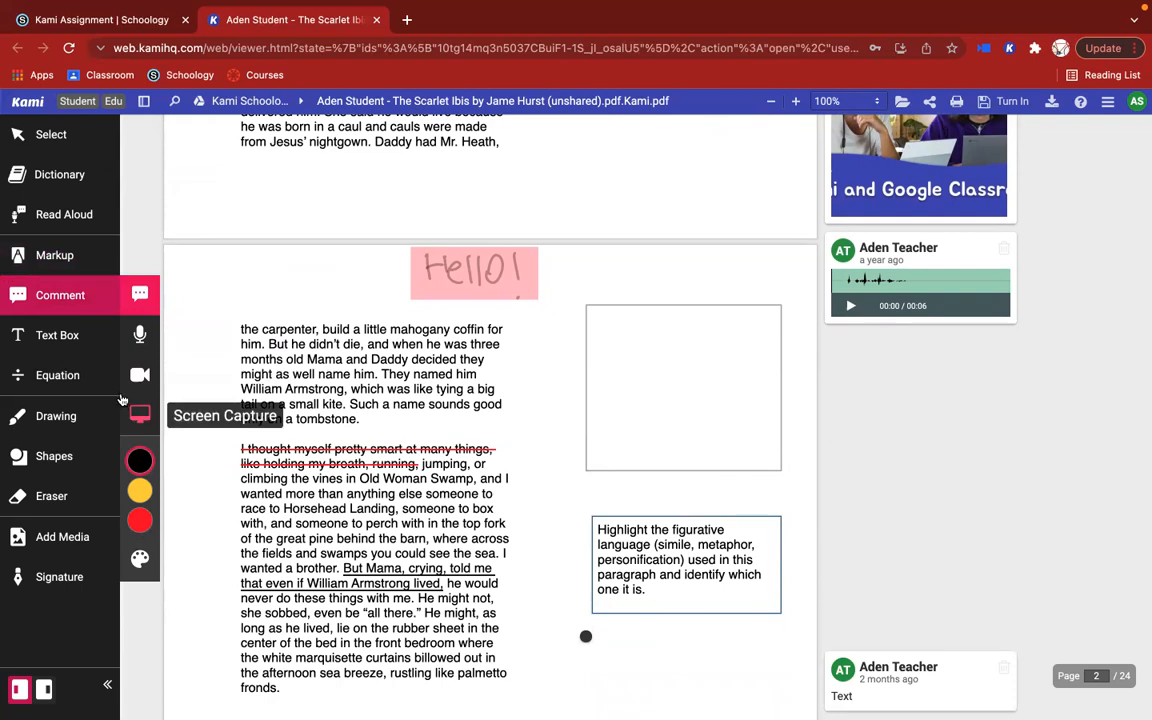
left_click(138, 295)
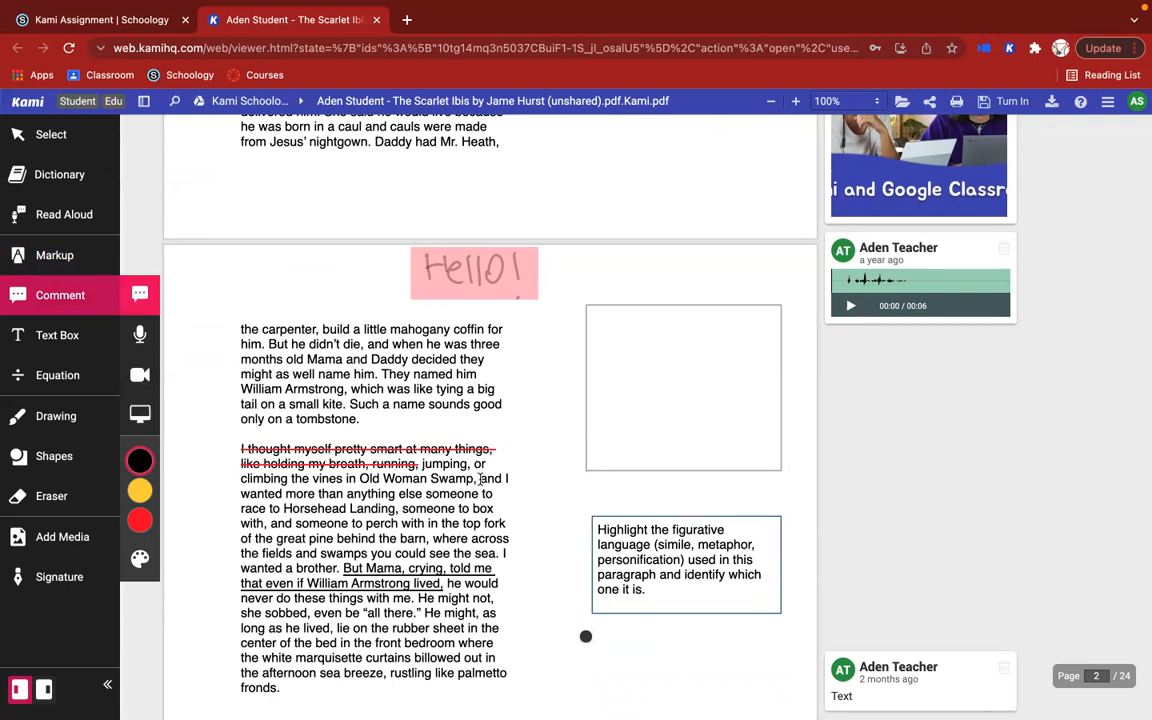
scroll(480, 479, "down", 3)
scroll(480, 479, "down", 2)
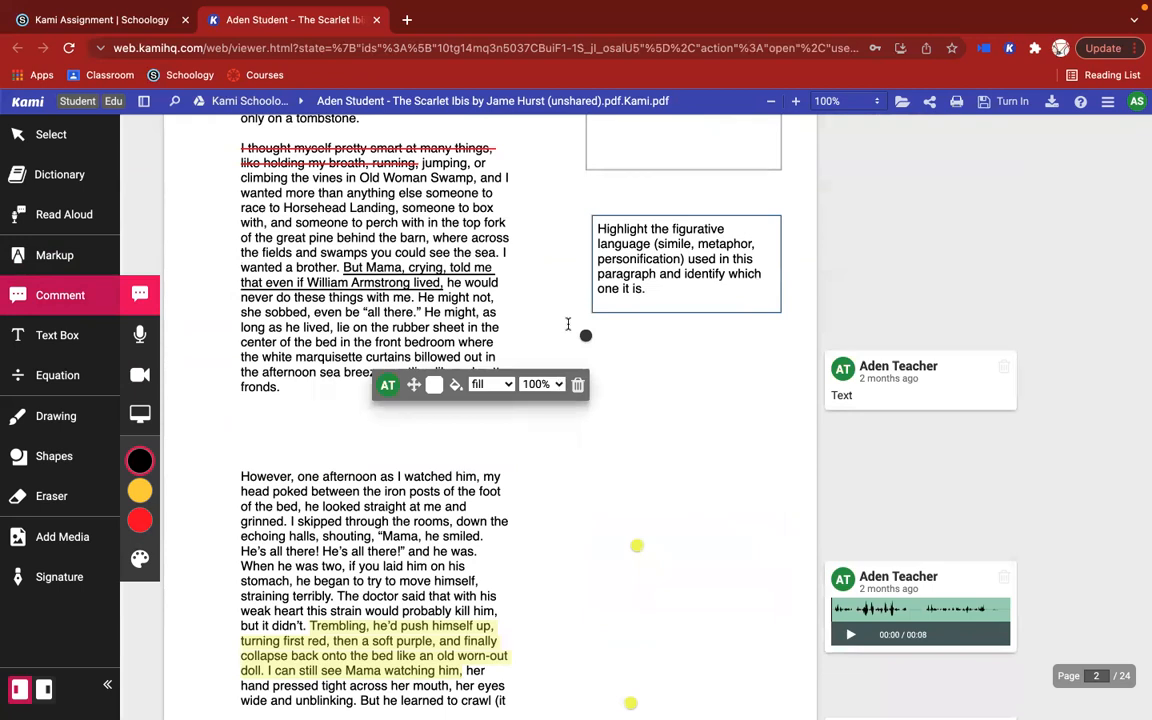
scroll(567, 323, "down", 1)
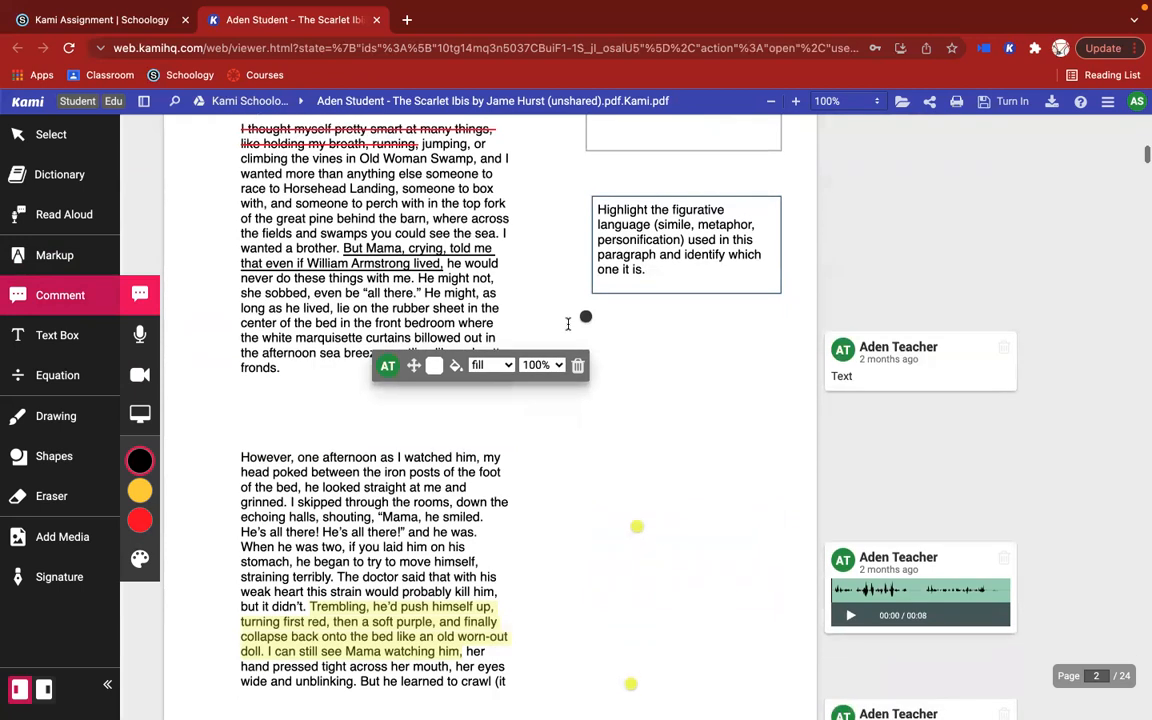
left_click(925, 578)
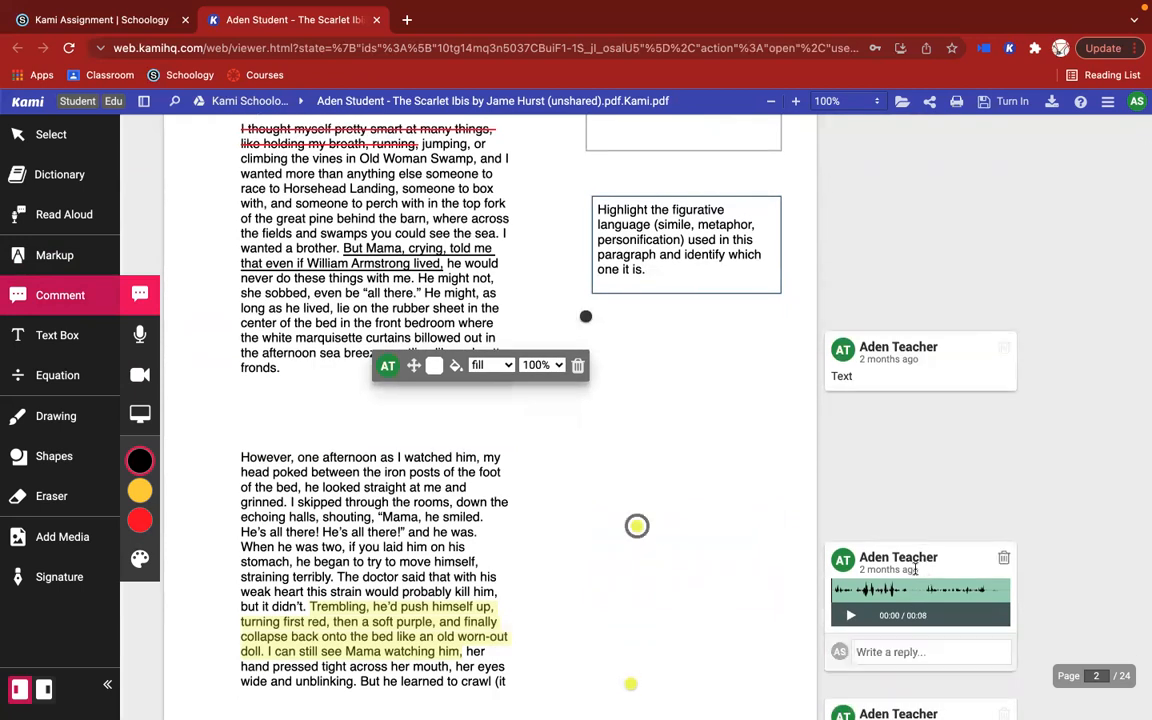
scroll(889, 466, "up", 5)
scroll(889, 466, "up", 5)
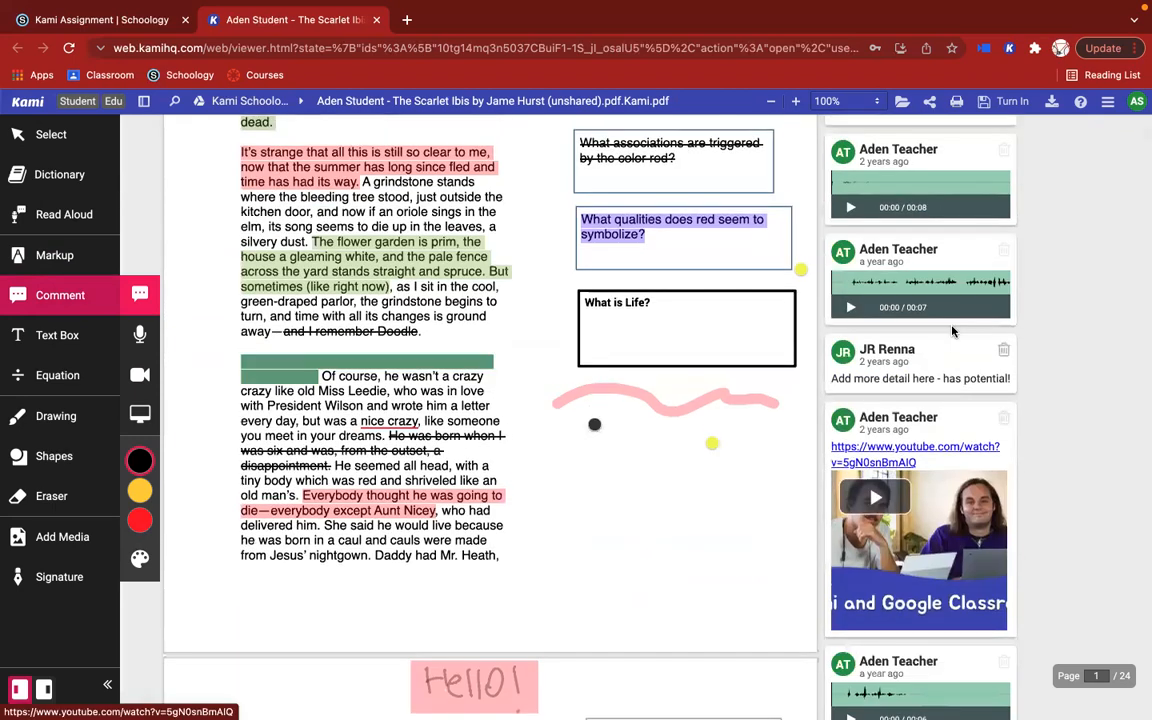
scroll(971, 277, "up", 3)
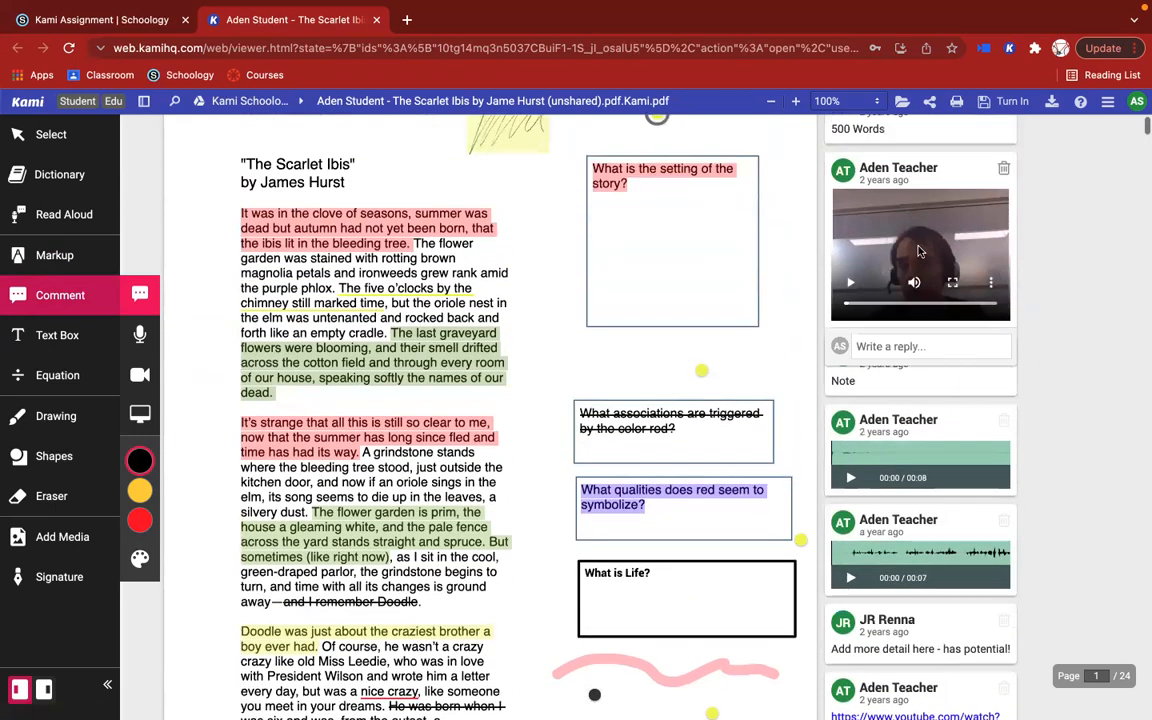
scroll(931, 470, "down", 1)
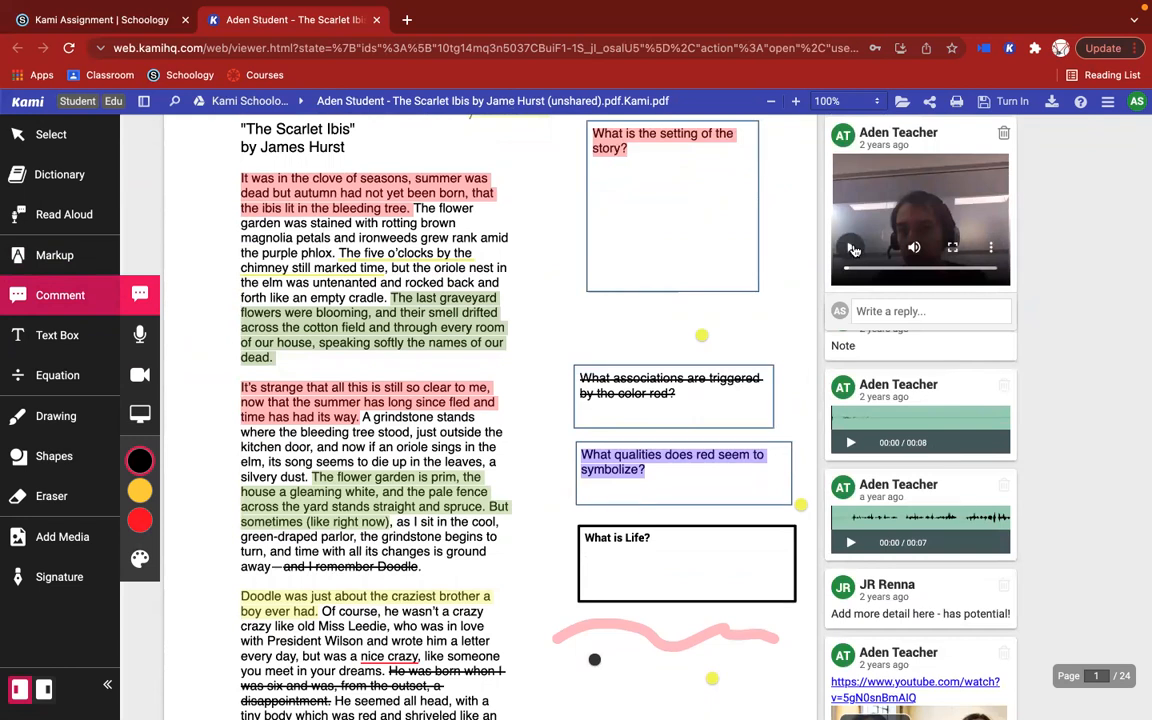
left_click(945, 348)
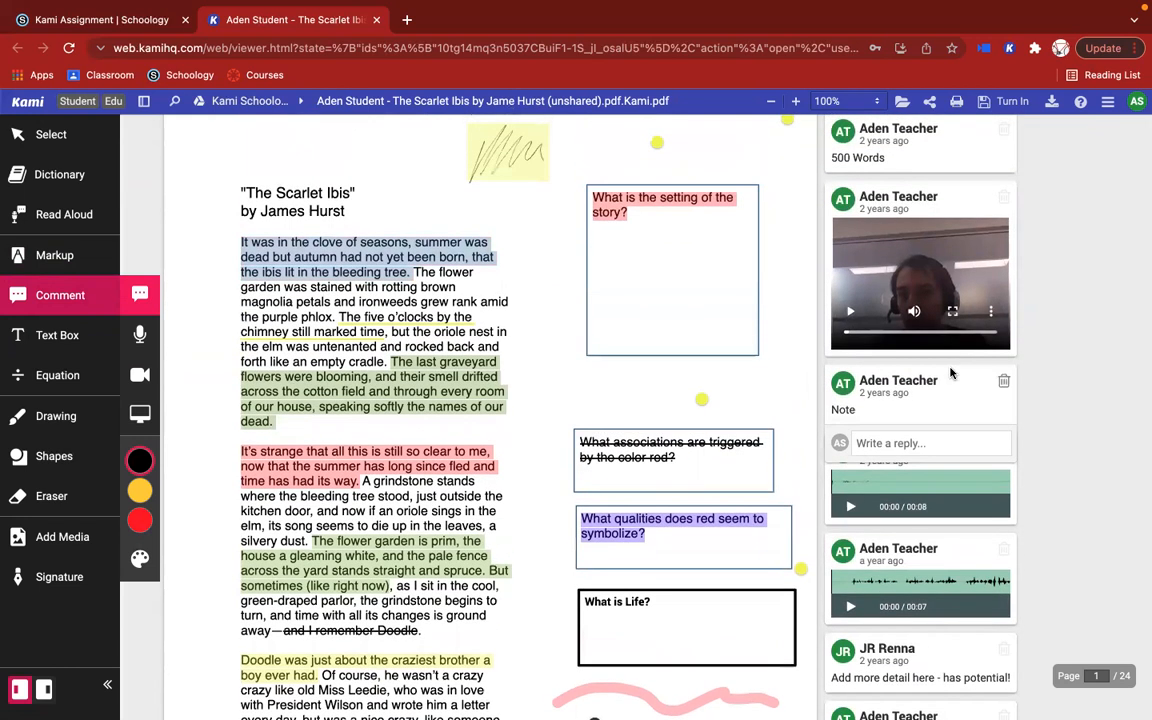
left_click(460, 365)
Step: Convert the red strikethrough on "I thought myself pretty smart at many things" on page 2 to a comment reading "Note", deleting the stray empty comment
scroll(578, 364, "down", 2)
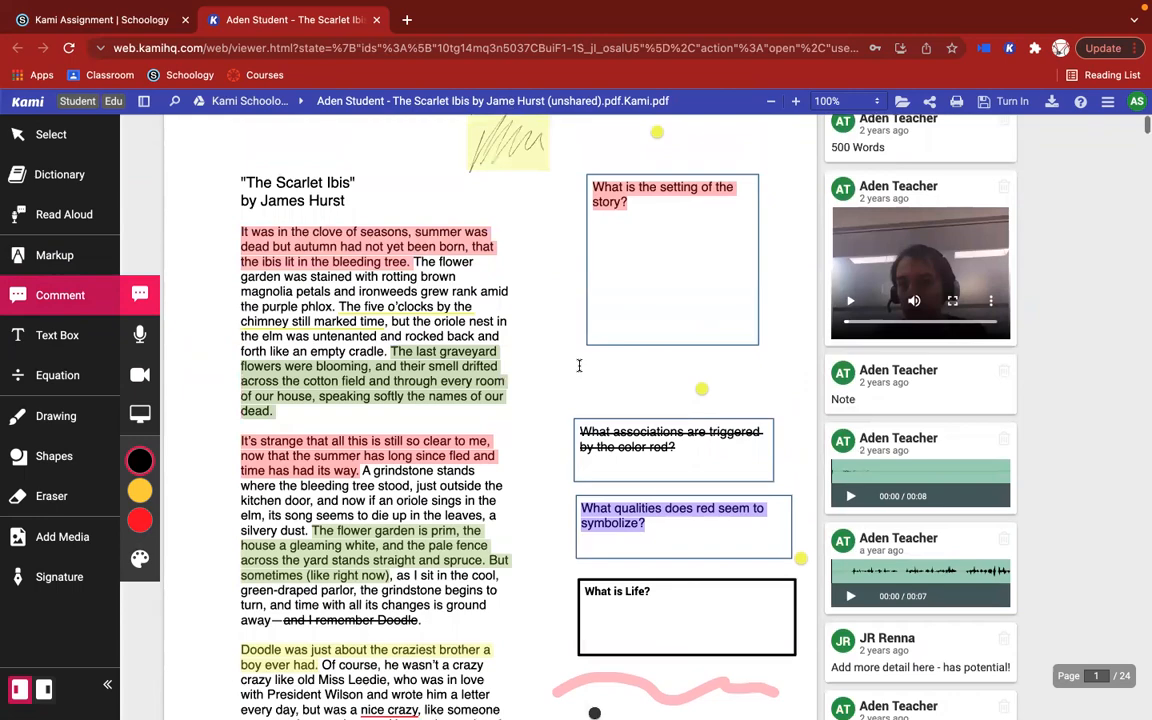
scroll(579, 362, "down", 4)
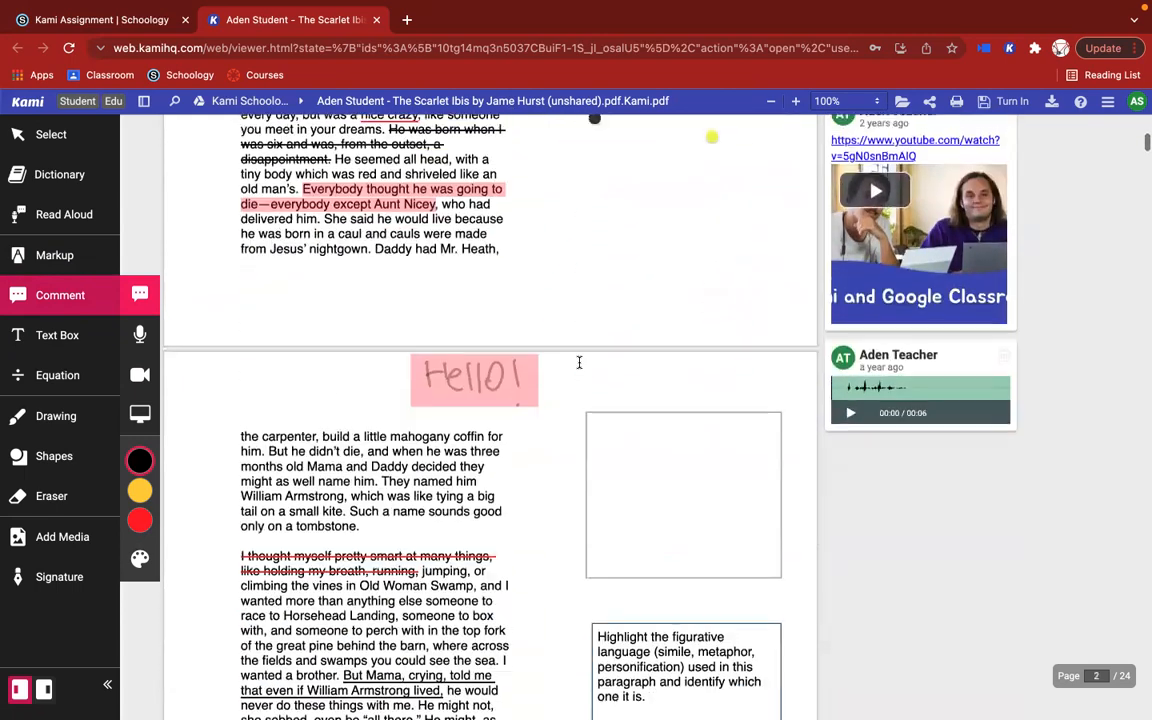
scroll(578, 362, "down", 2)
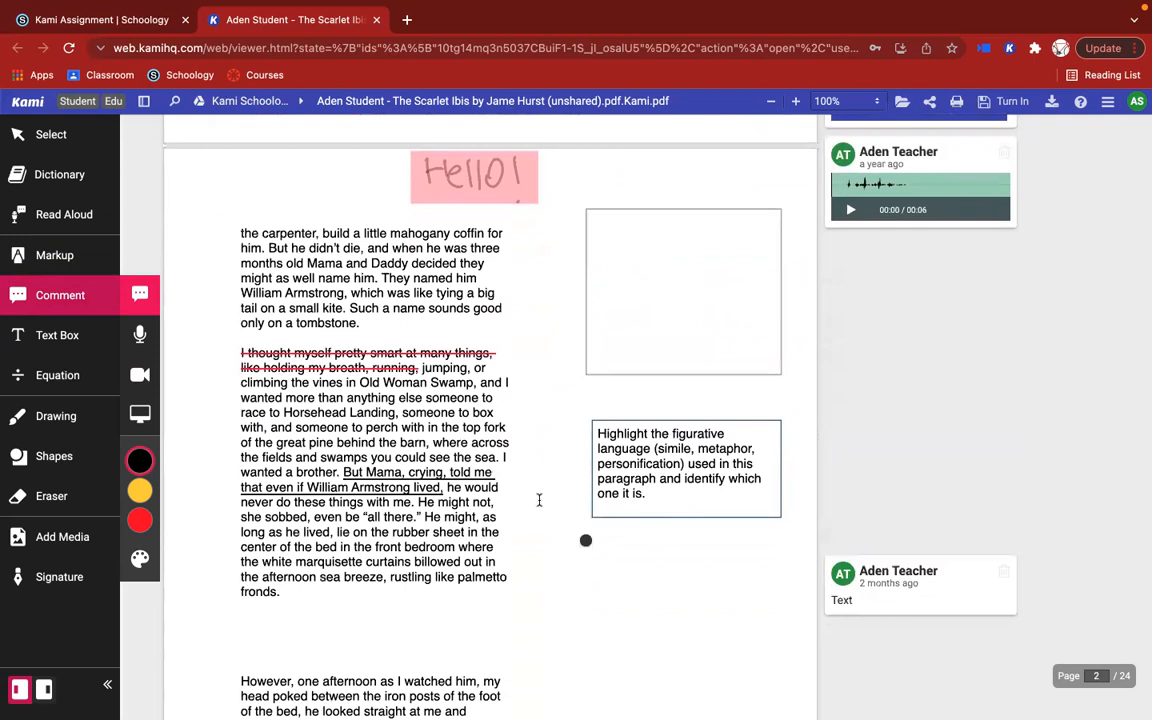
left_click(431, 357)
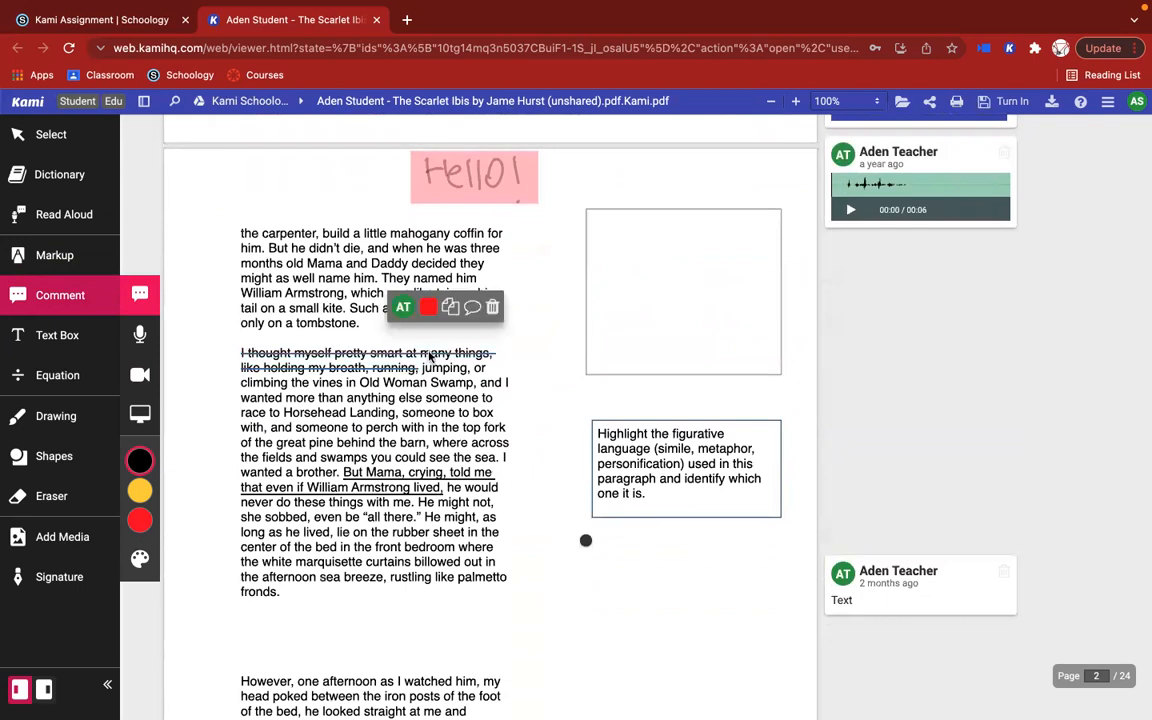
left_click(473, 312)
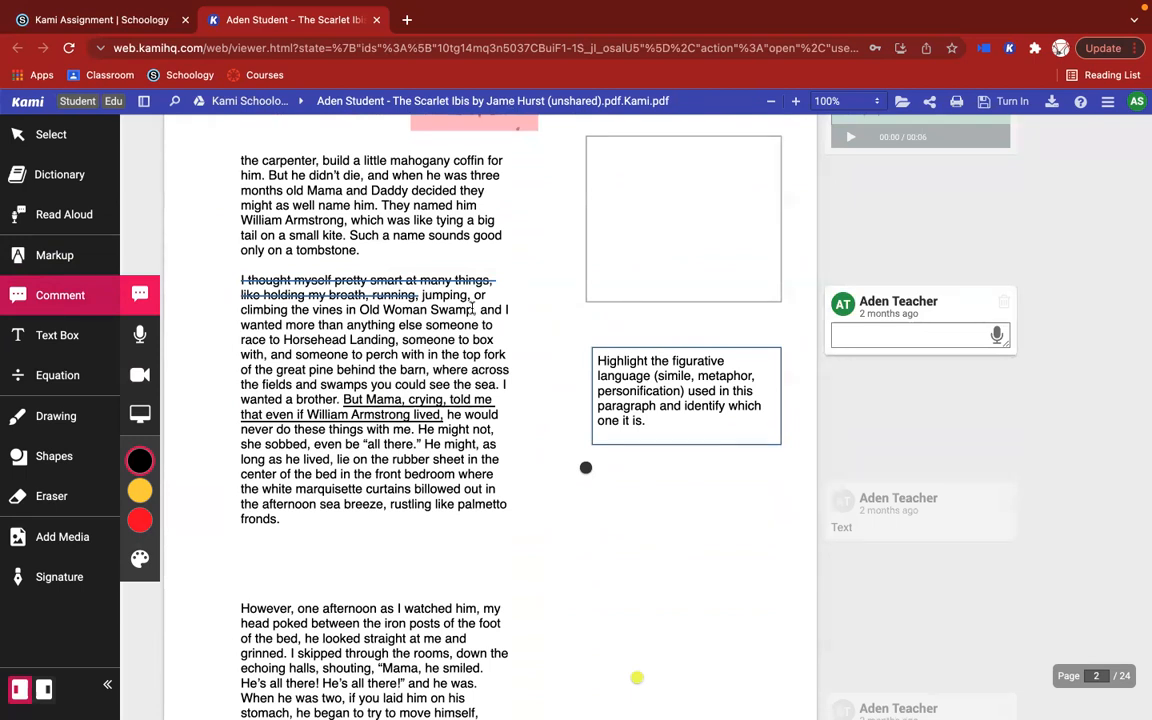
type("Note")
key("Return")
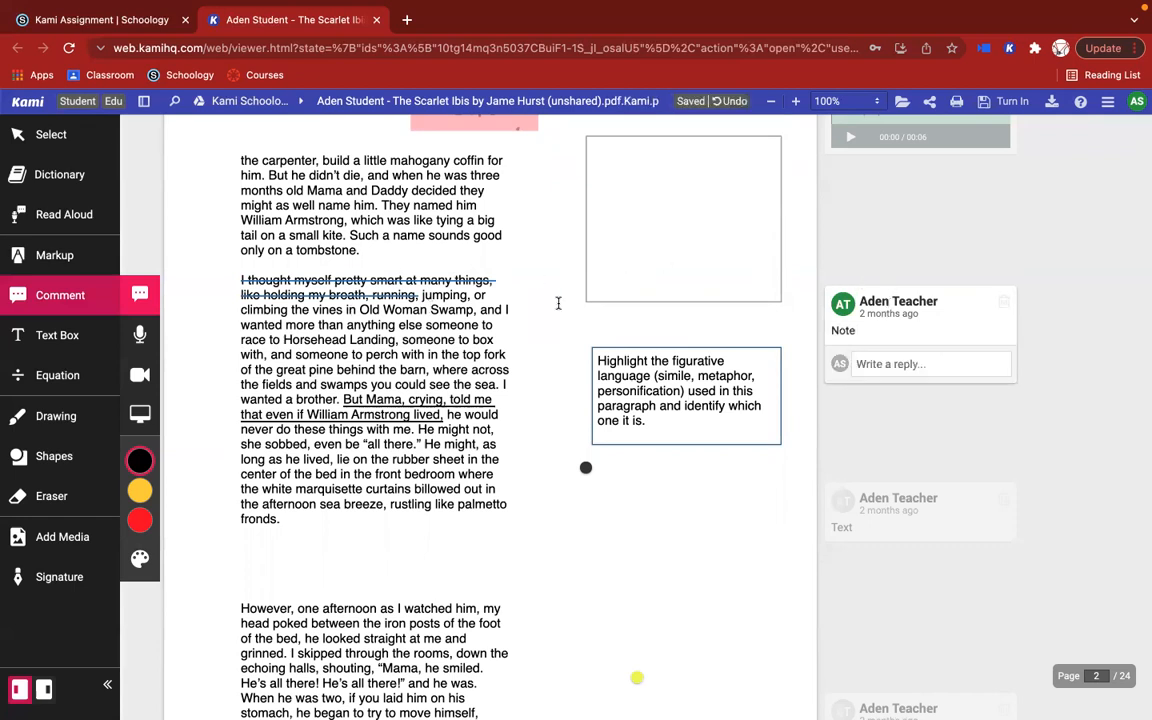
left_click(556, 298)
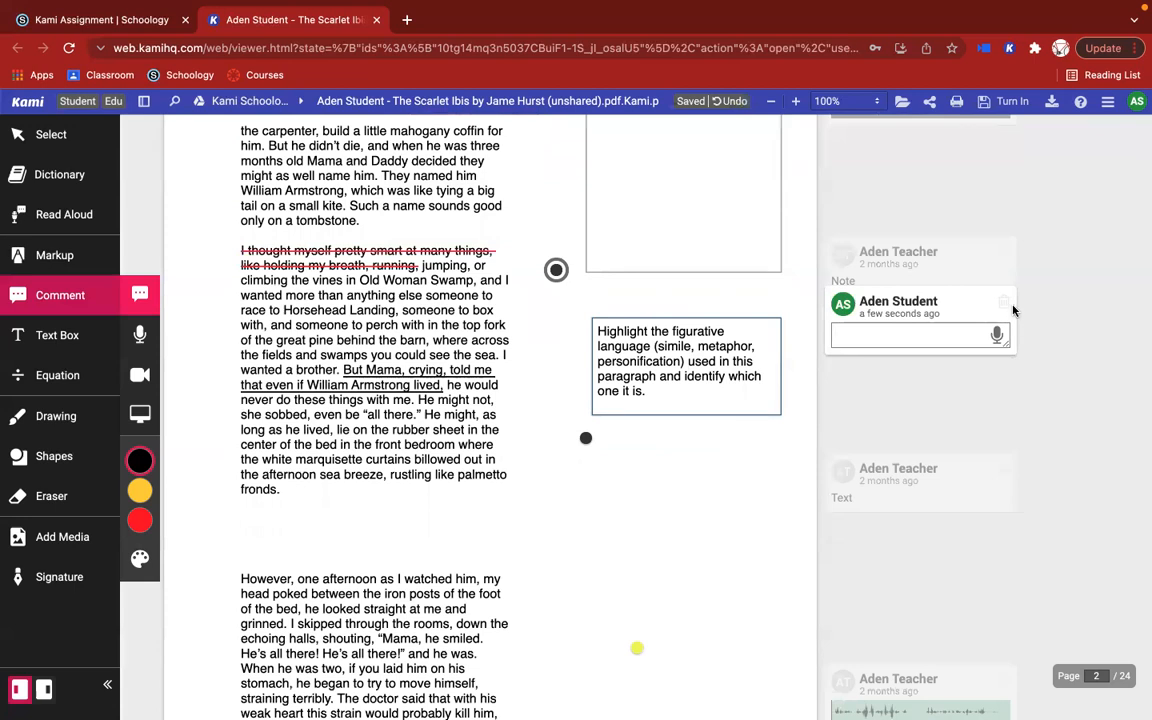
left_click(1005, 302)
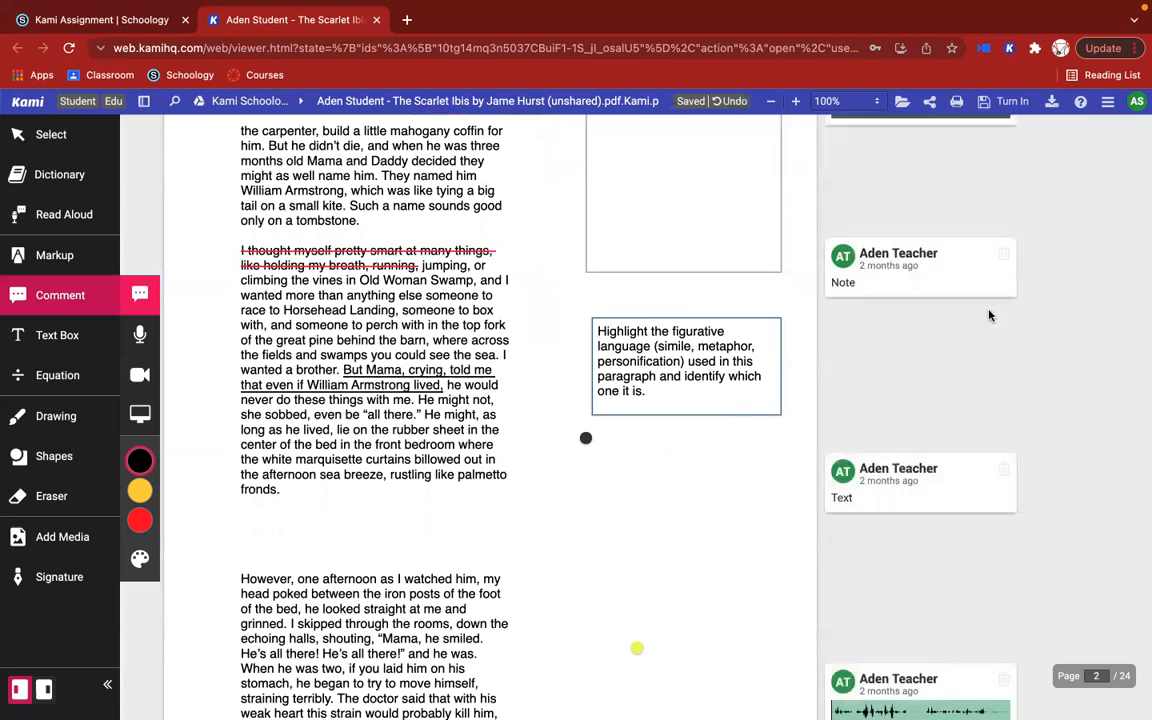
Step: Reply "Follow on...." to the "Note" comment on page 2, and open the original note's text for editing
left_click(409, 253)
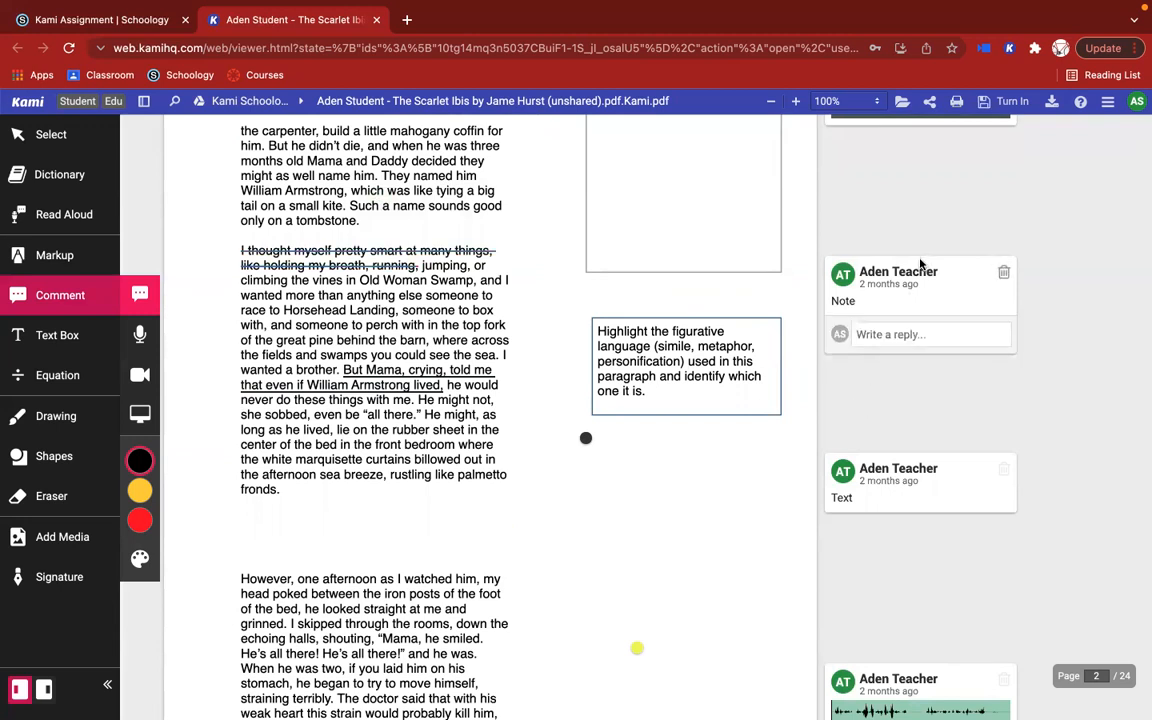
left_click(920, 334)
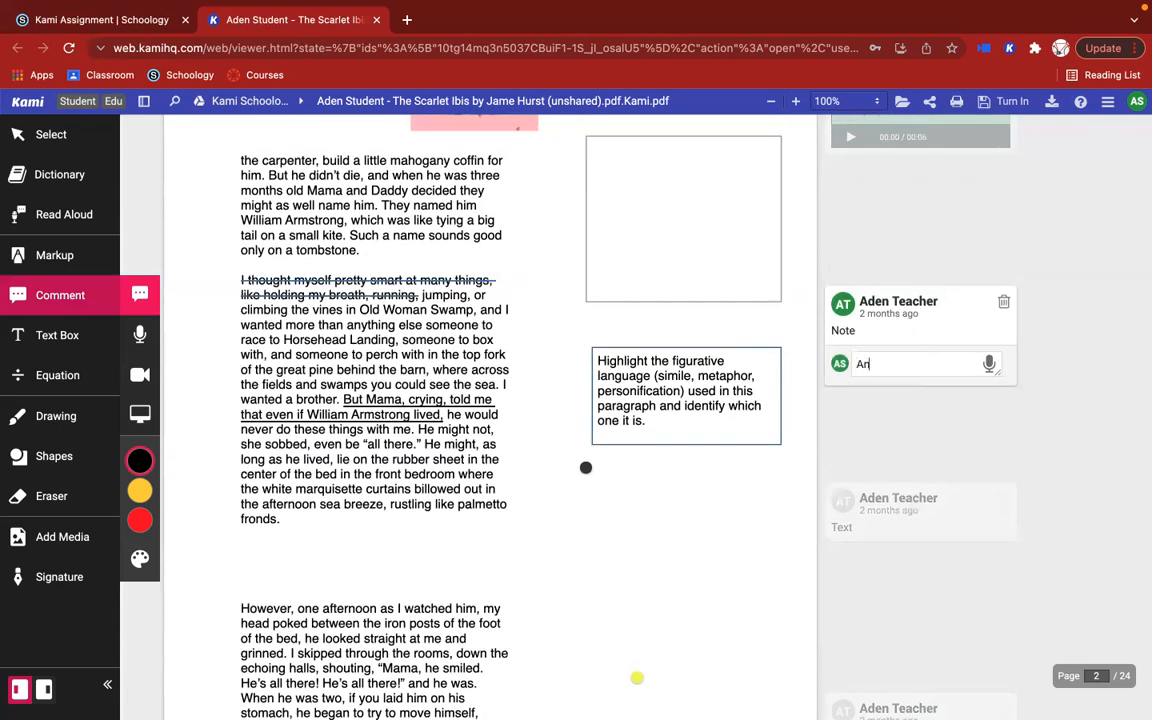
type("Follow on....")
key("Return")
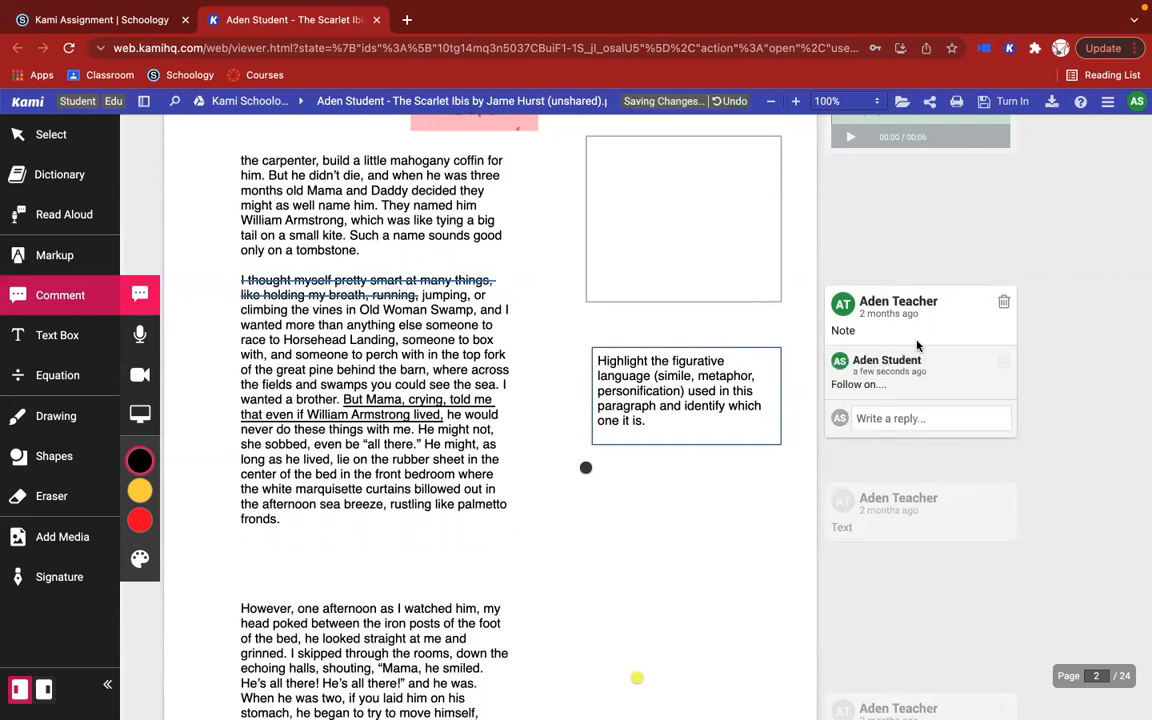
left_click(917, 335)
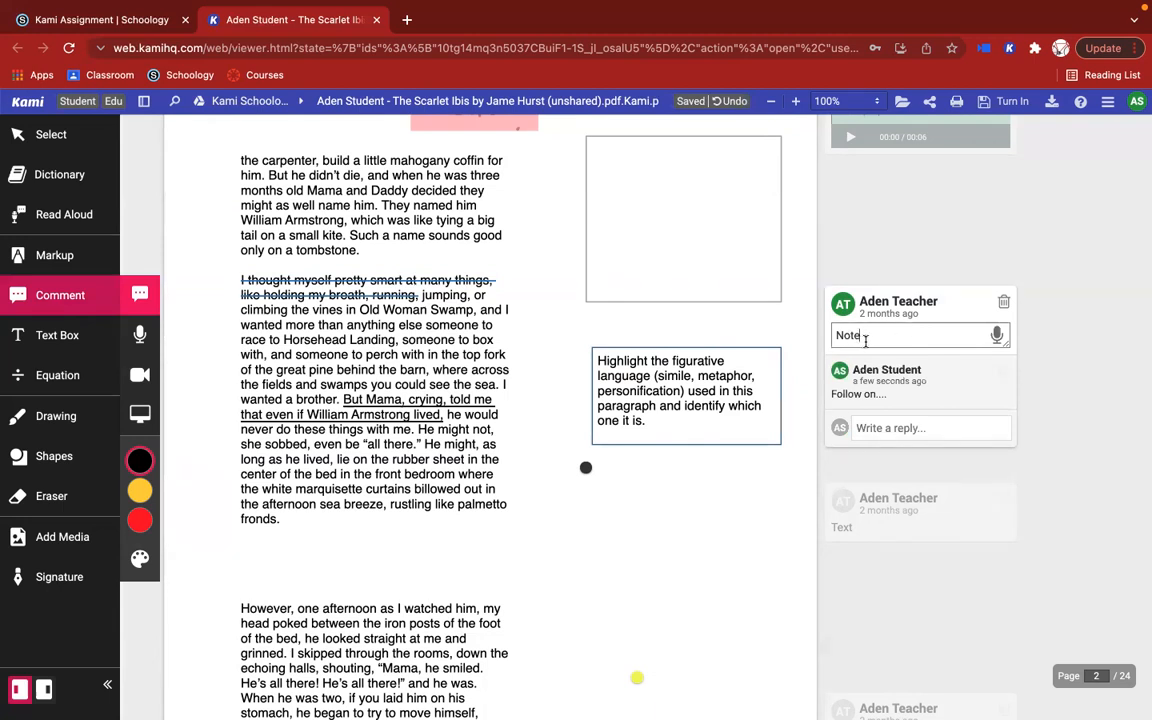
Step: Attach a new text comment to the passage "However, one afternoon as I watched him" through "foot of the bed" on page 2
scroll(908, 502, "down", 1)
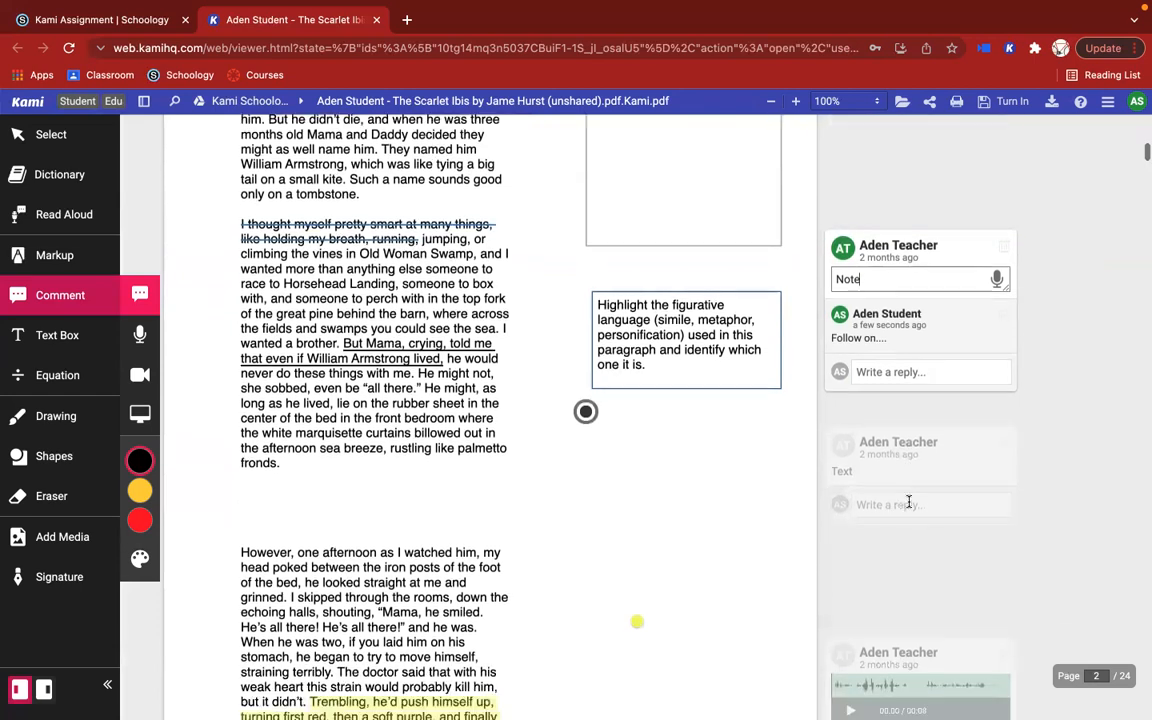
scroll(908, 502, "down", 3)
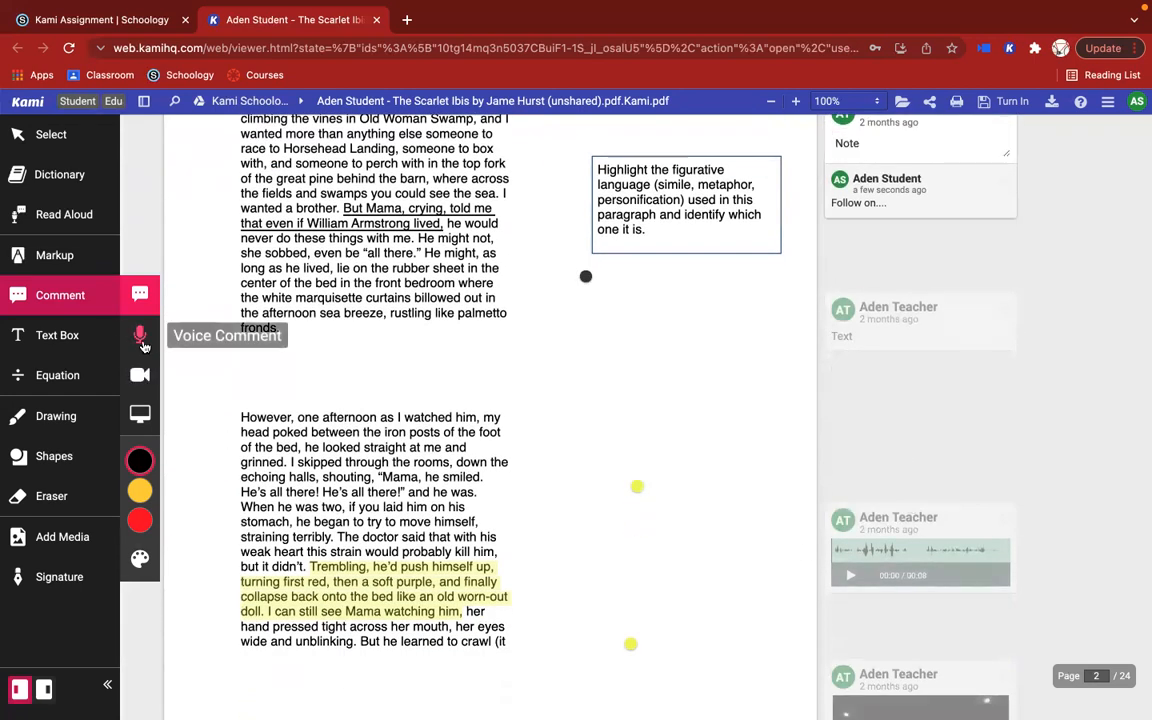
left_click(141, 338)
left_click(143, 295)
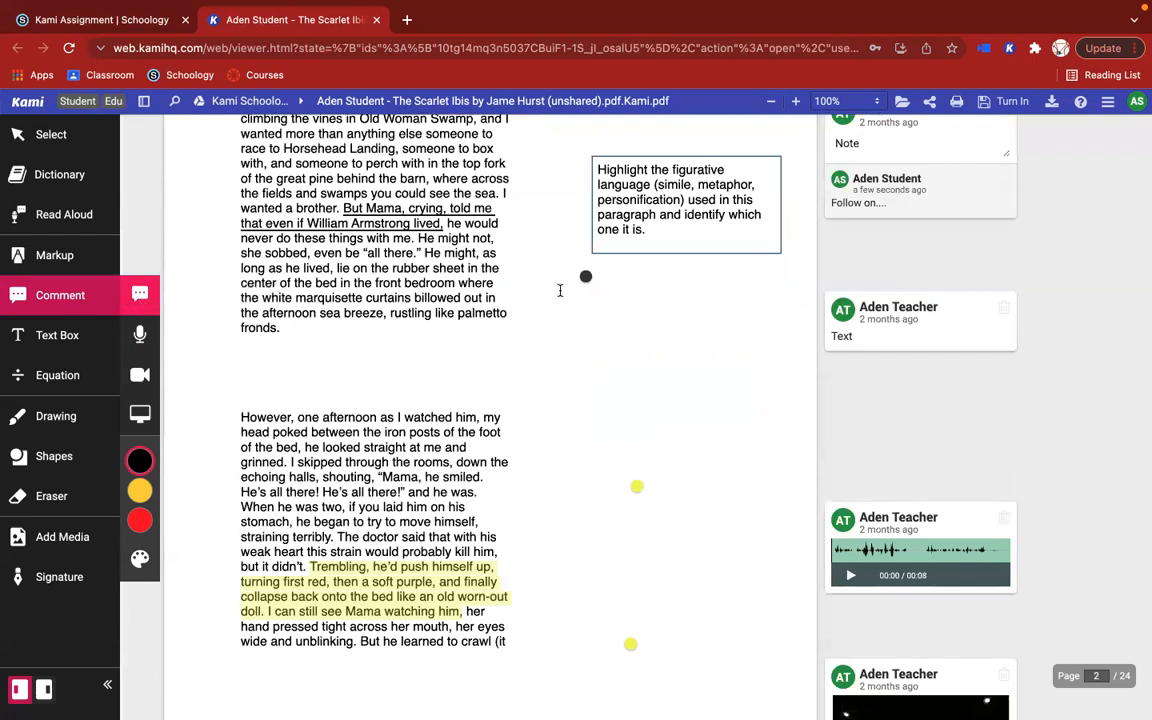
scroll(555, 345, "down", 3)
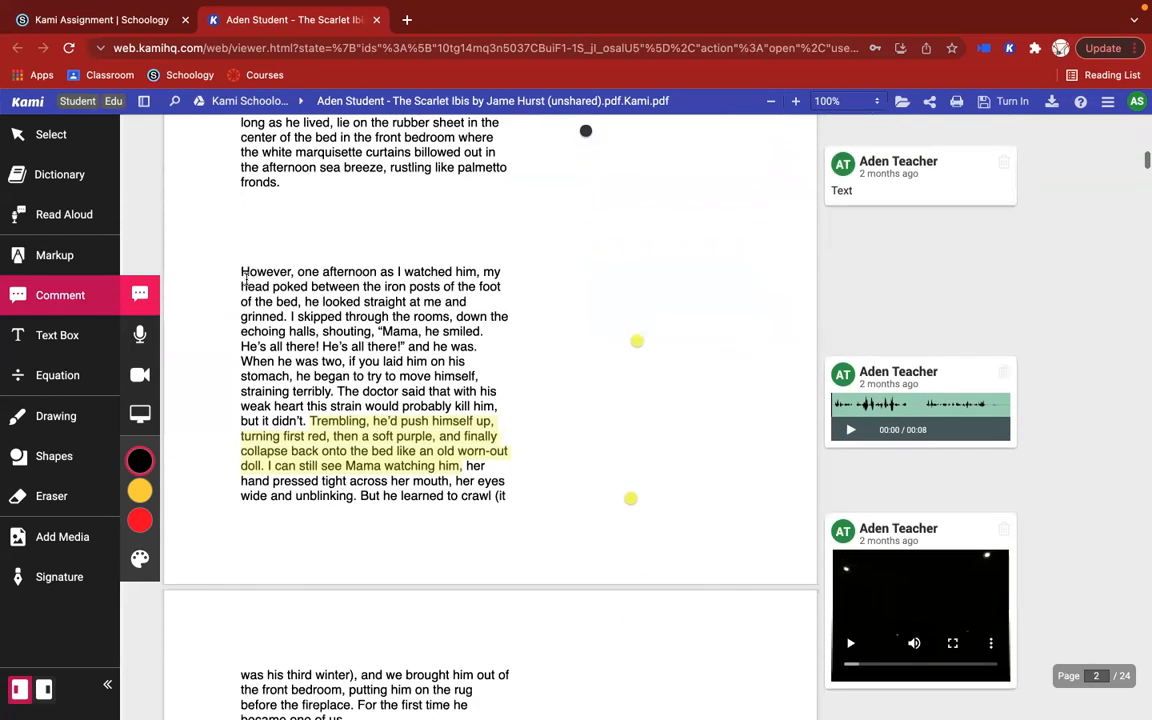
left_click_drag(239, 271, 297, 301)
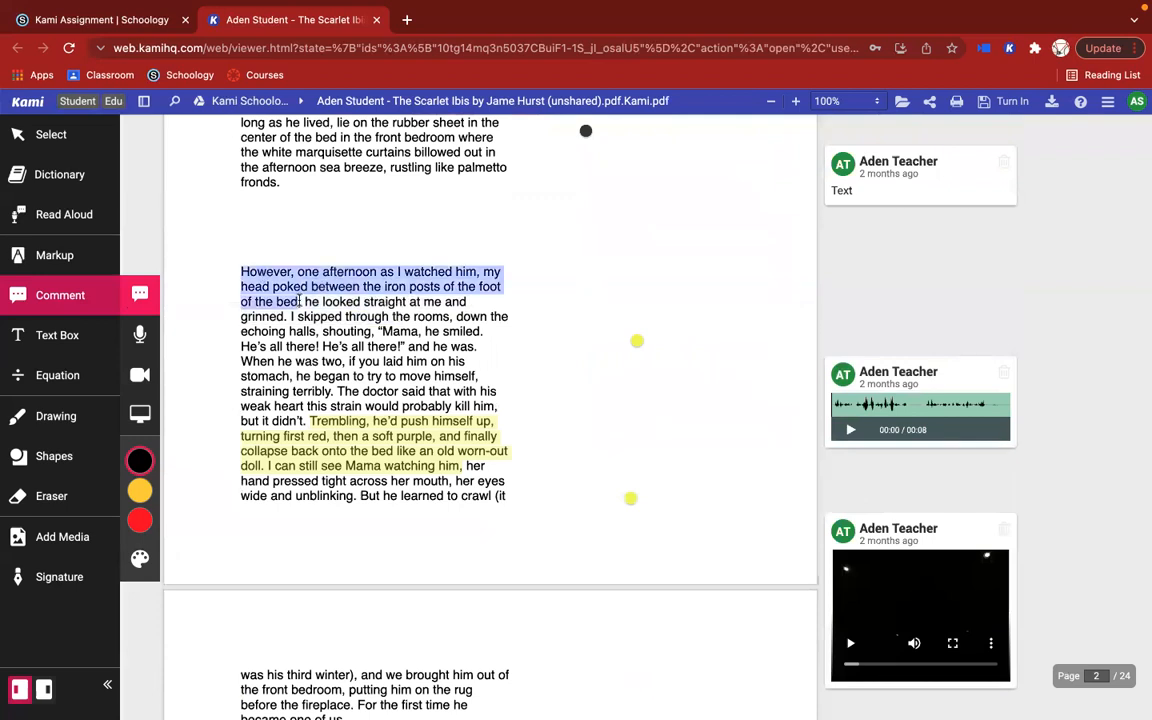
left_click(284, 301)
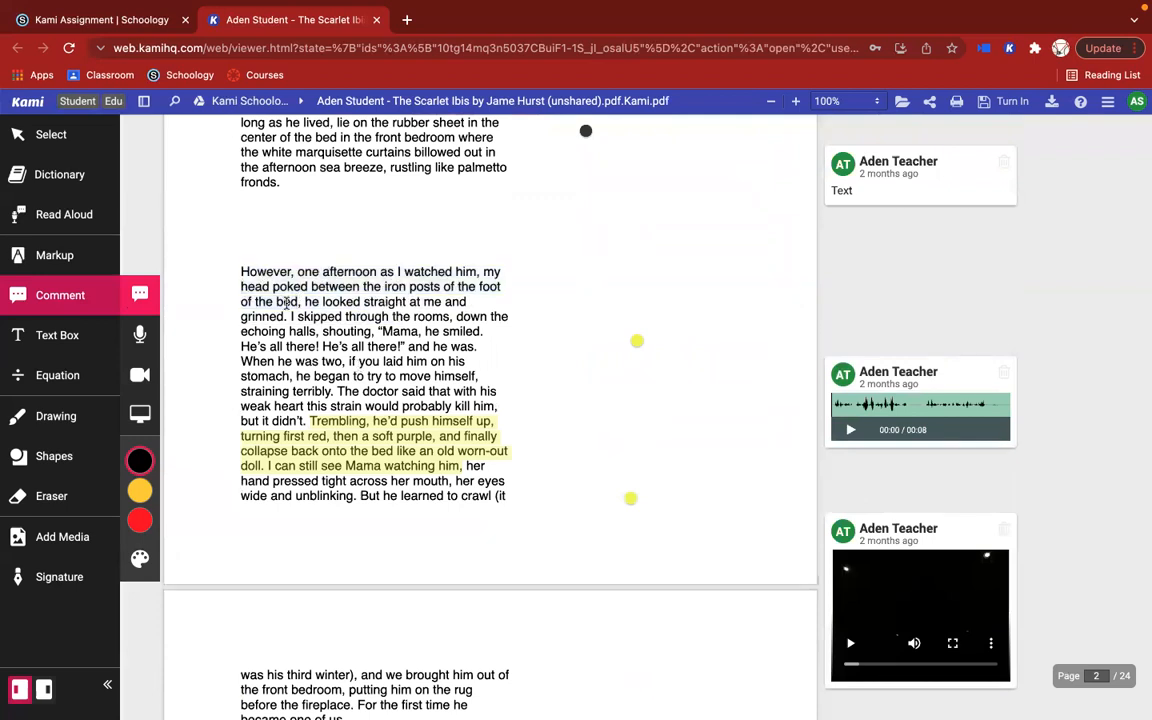
left_click(238, 240)
left_click_drag(238, 240, 299, 271)
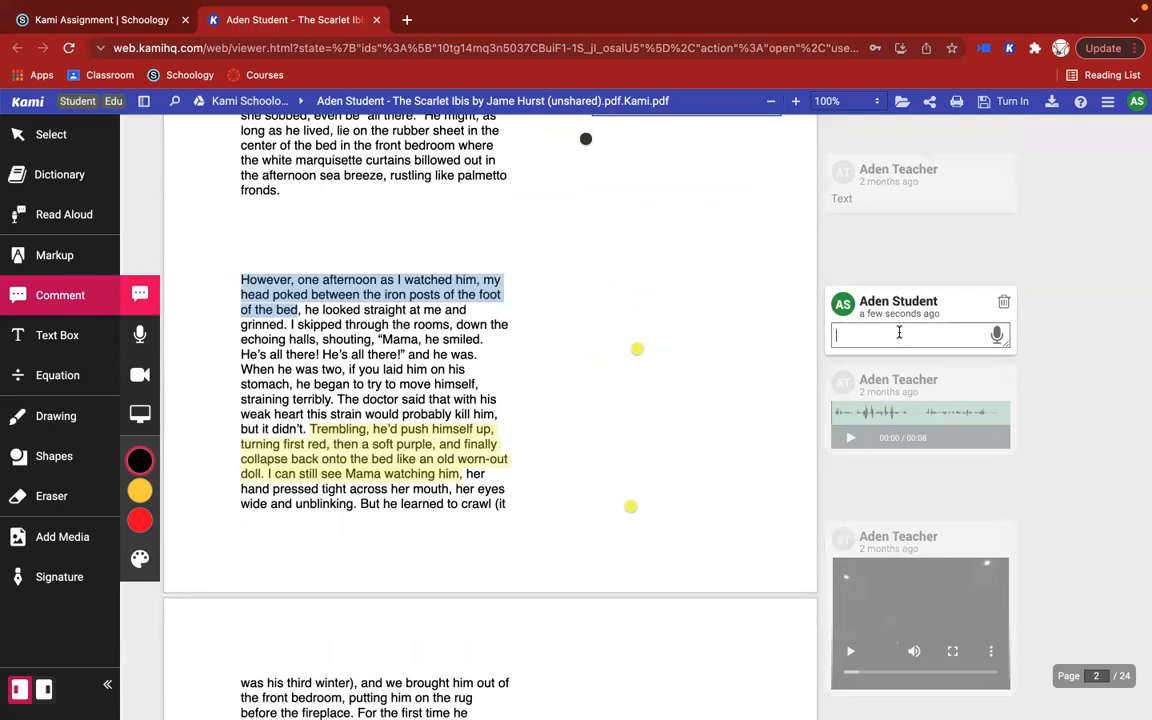
Step: Dictate the comment "And this will actually take everything that you're saying through the microphone and allow that to be transcribed this comment" with Voice Typing
mouse_move(309, 288)
left_click(997, 336)
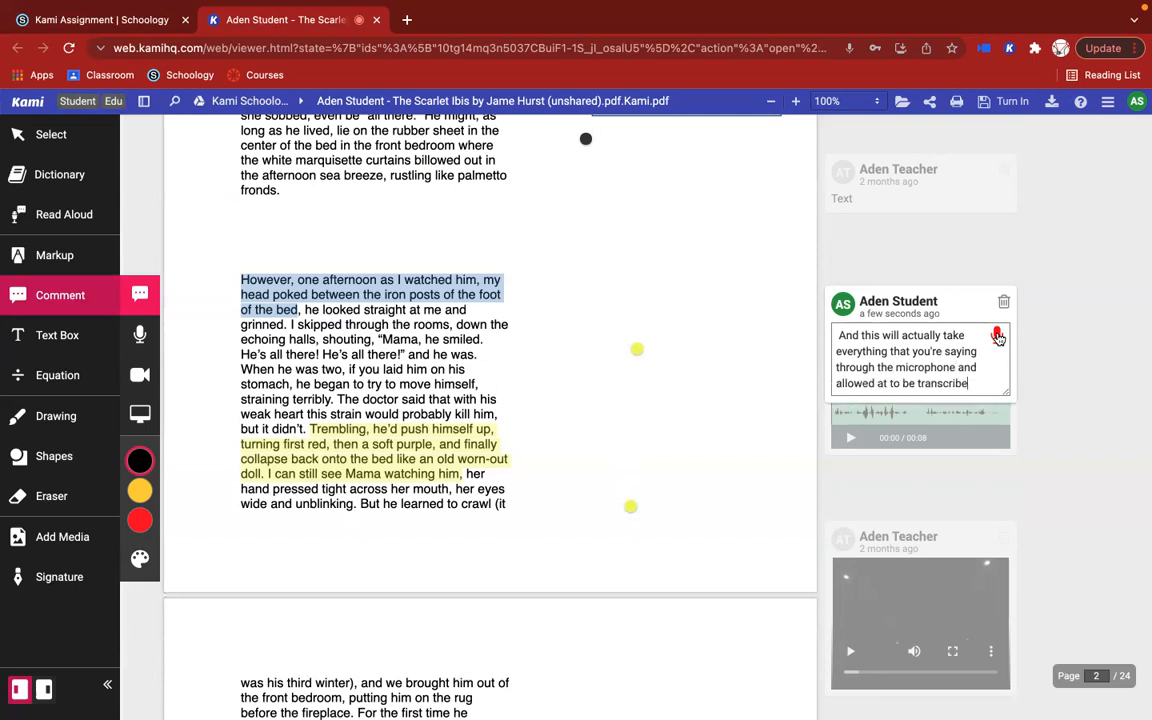
left_click(997, 336)
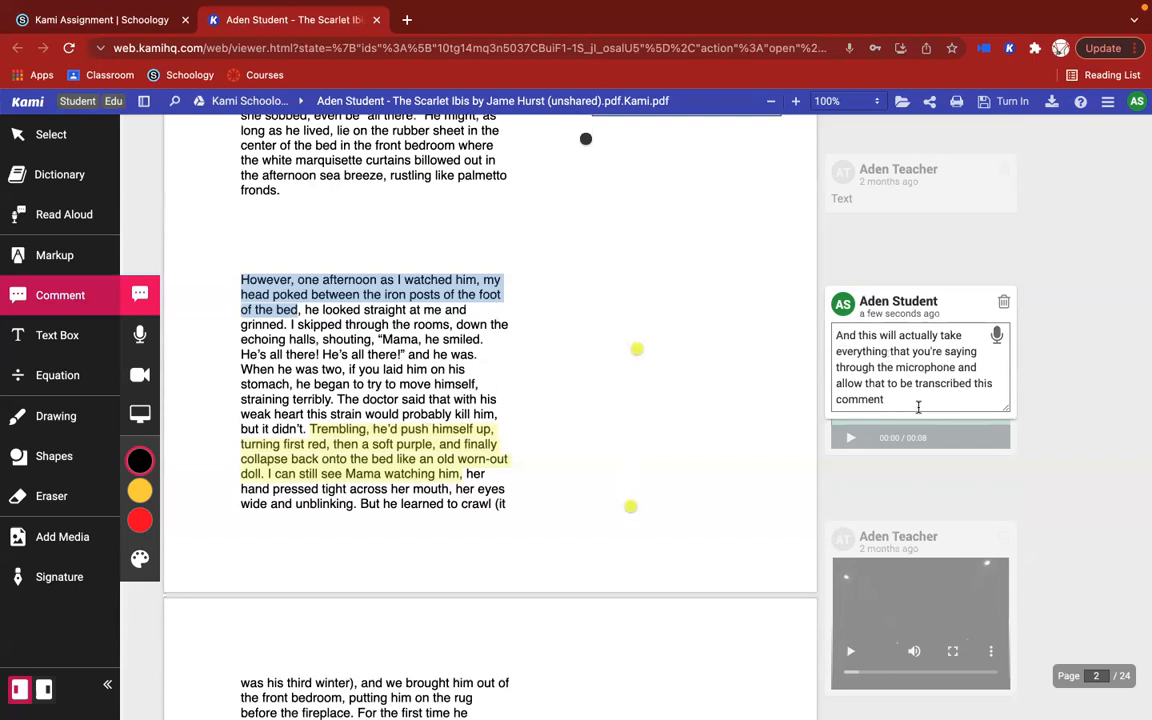
key("Return")
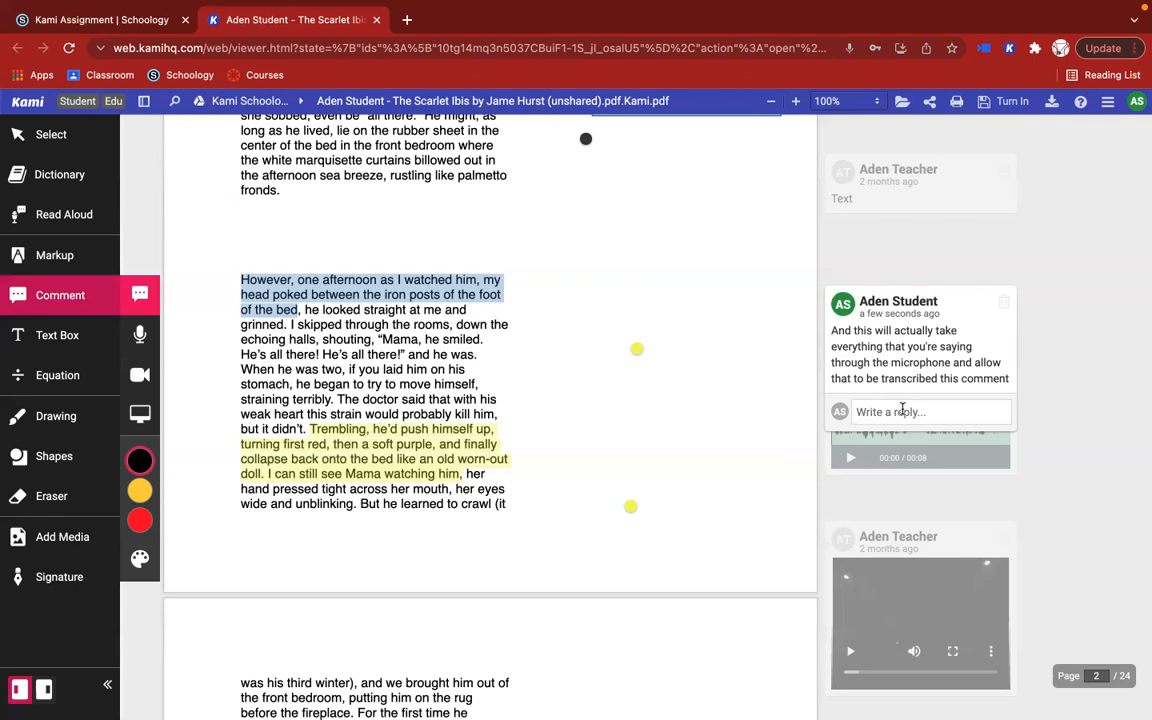
Step: Add a text comment reading "New Zealand" in the blank area beneath the world map on page 4
scroll(902, 410, "down", 1)
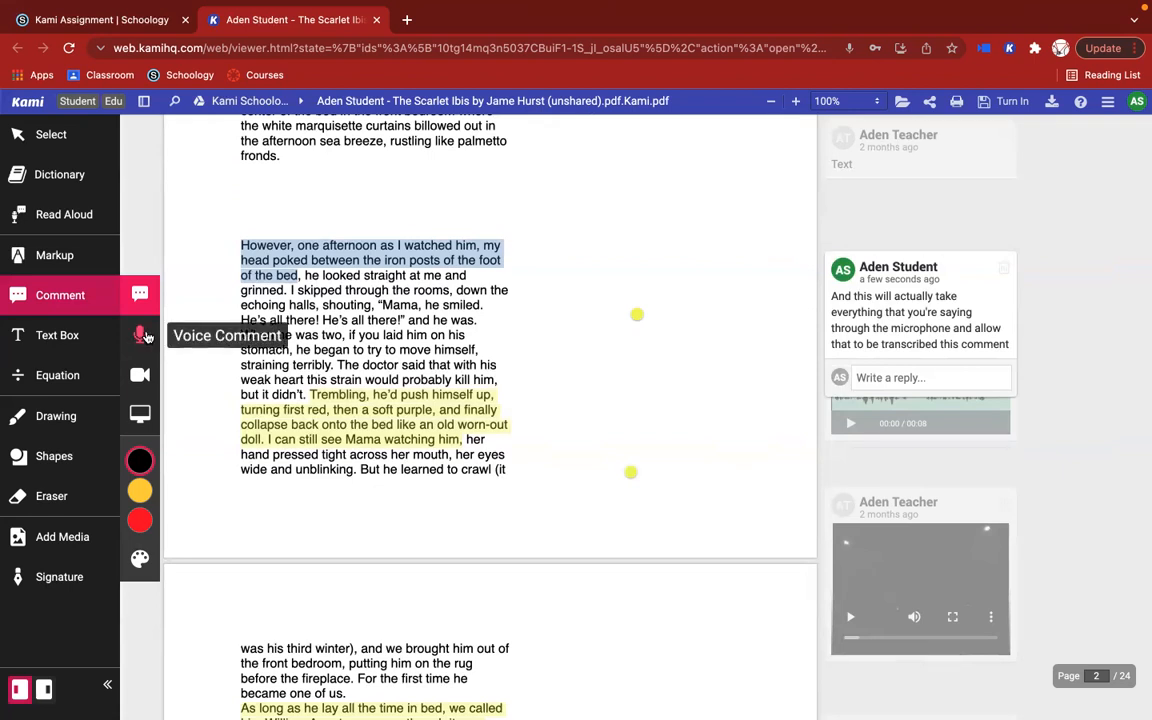
scroll(558, 198, "down", 1)
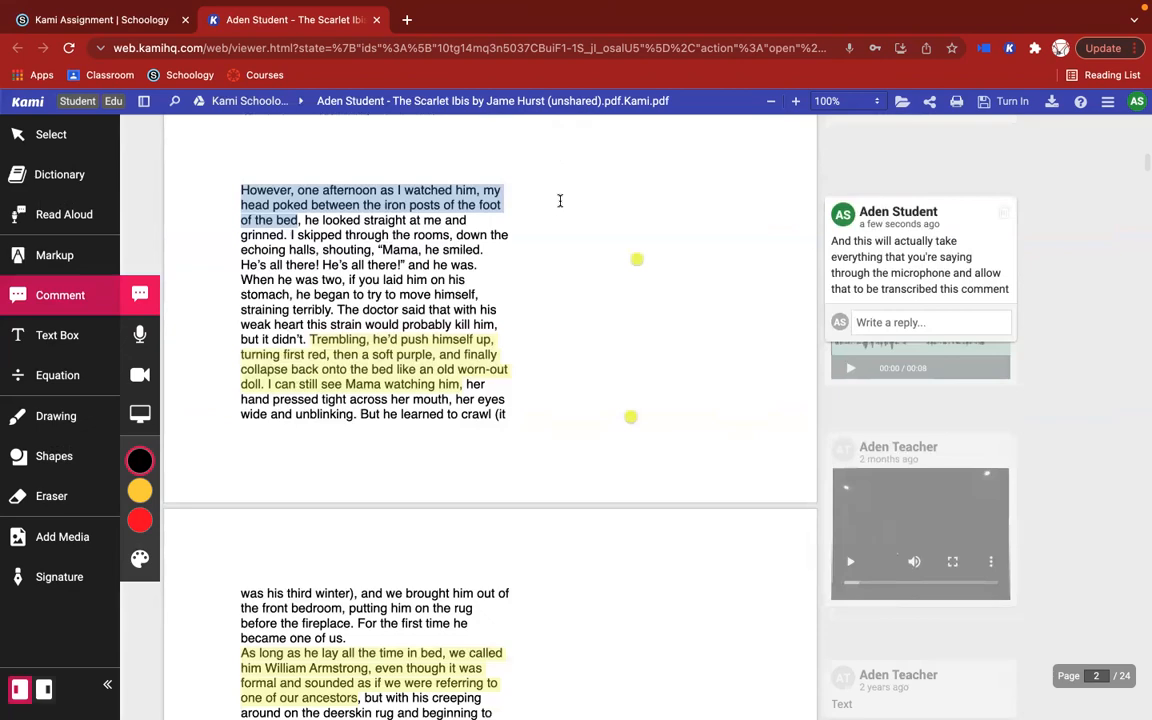
scroll(560, 201, "down", 5)
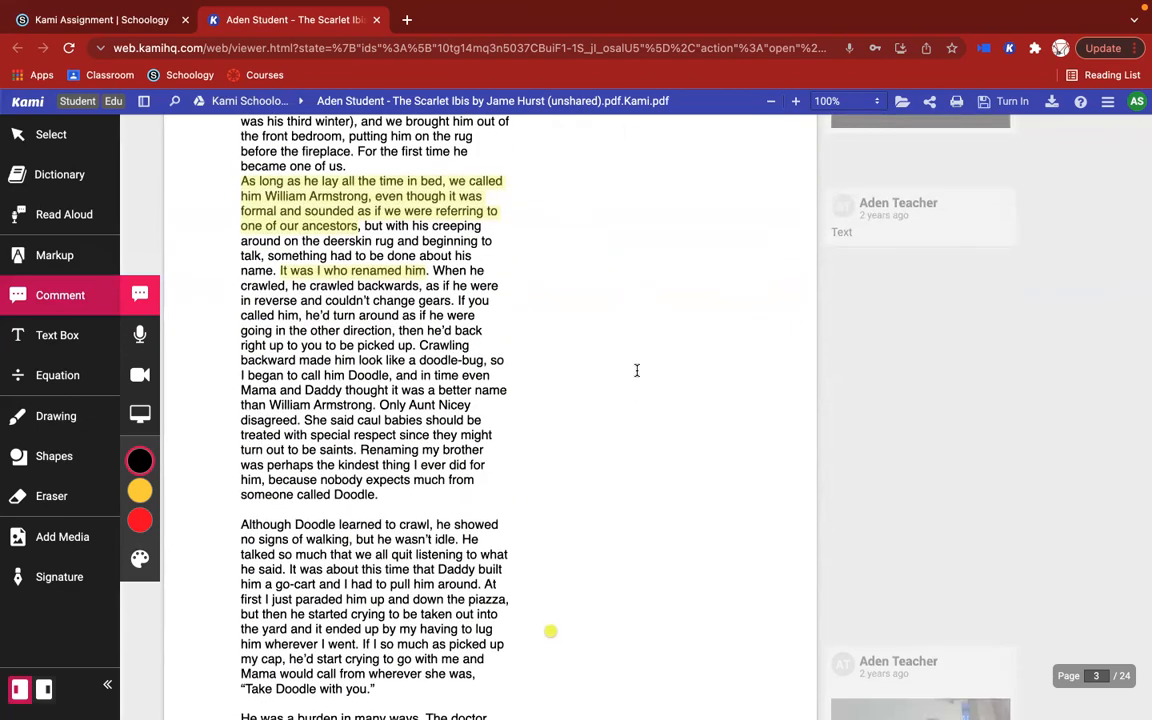
scroll(637, 373, "down", 11)
scroll(637, 373, "up", 1)
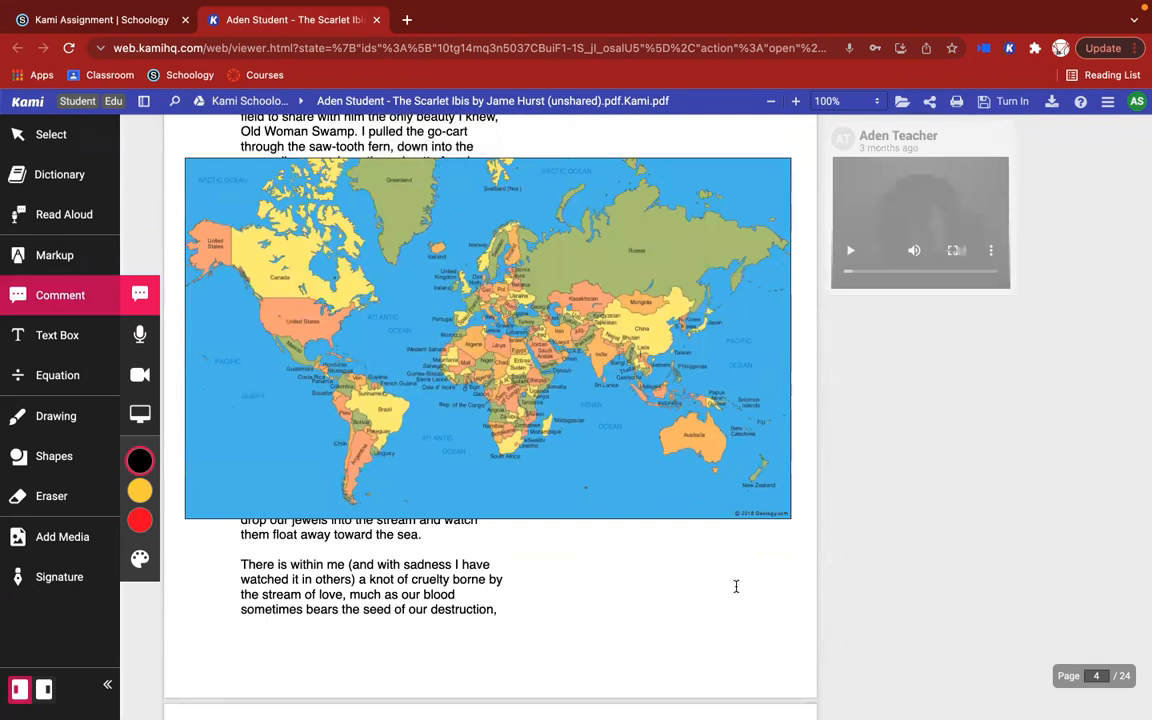
left_click(736, 586)
scroll(736, 586, "down", 3)
type("Ne")
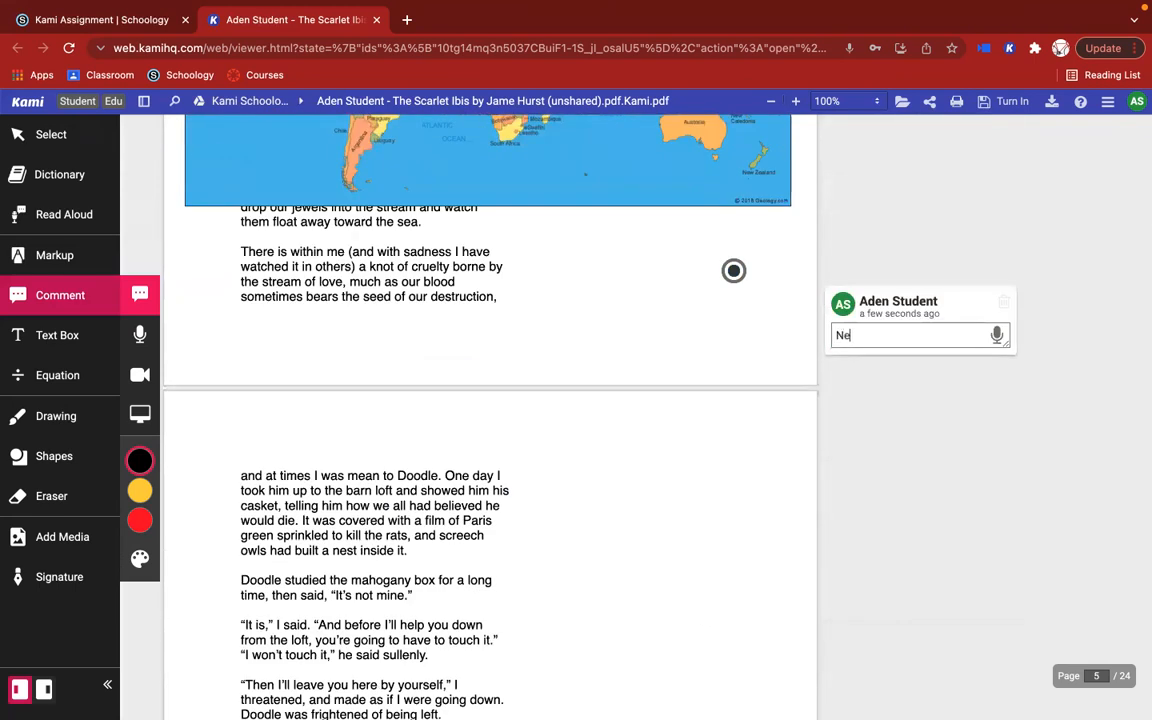
type("w Zealand")
scroll(649, 629, "up", 2)
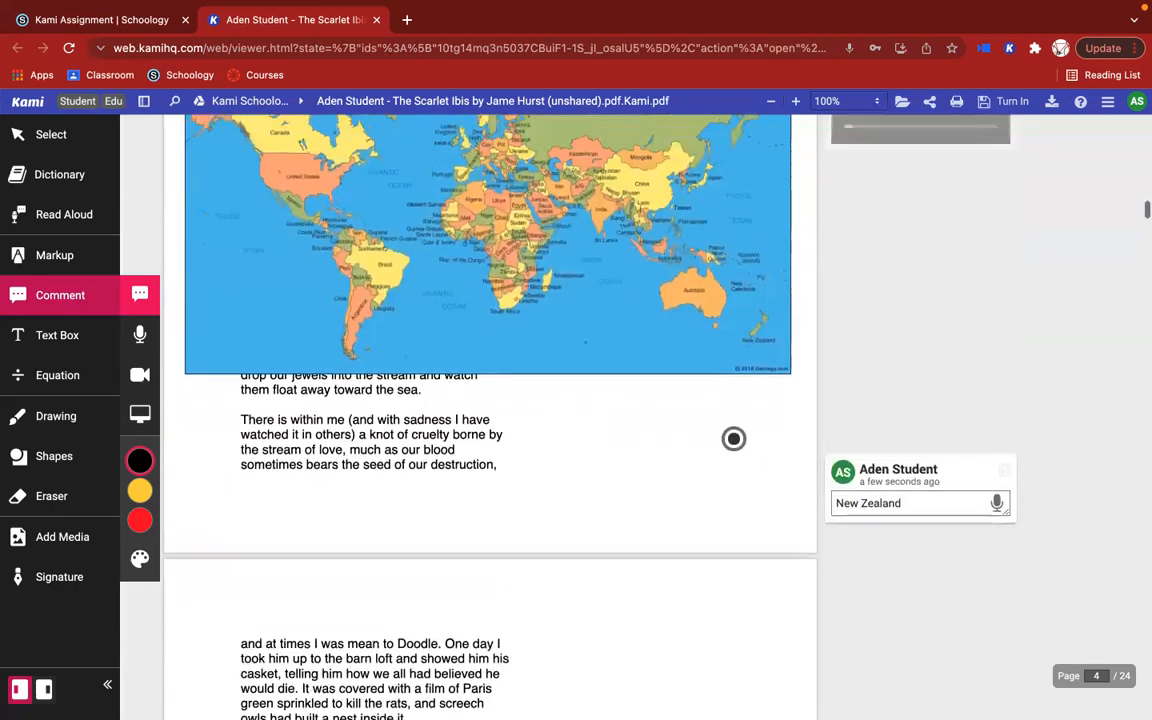
Step: Move the "New Zealand" comment's marker onto New Zealand on the page 4 world map and save the comment
left_click_drag(734, 461, 762, 344)
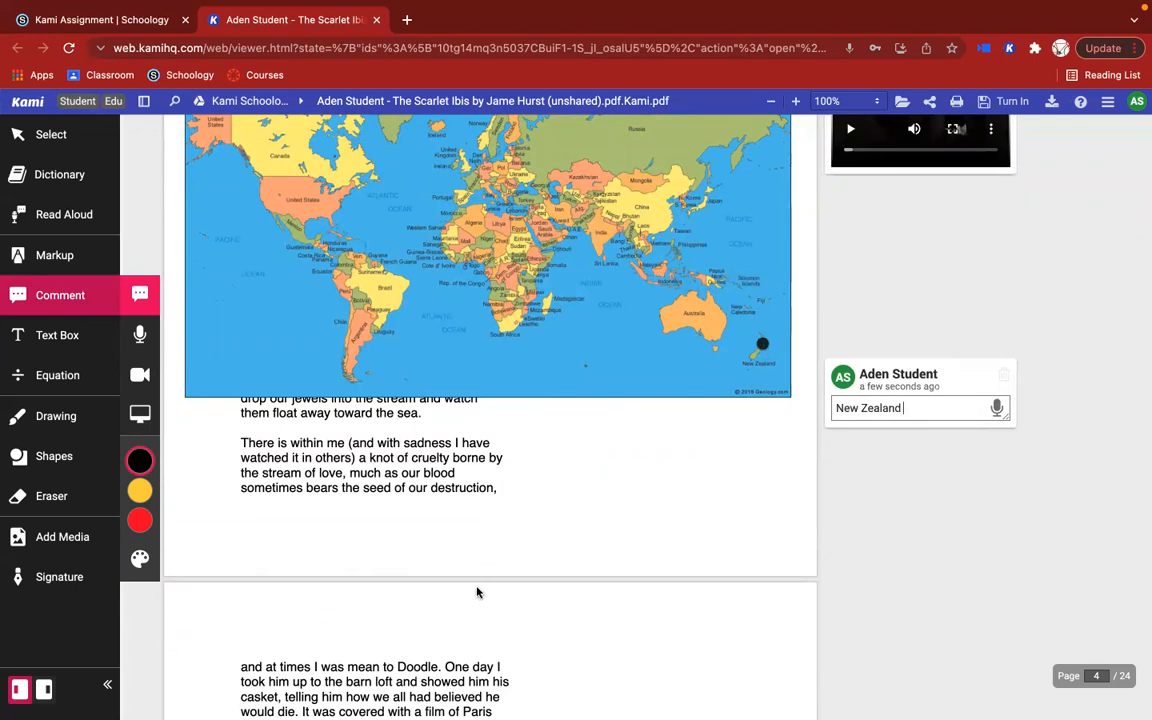
scroll(923, 405, "down", 2)
left_click(923, 405)
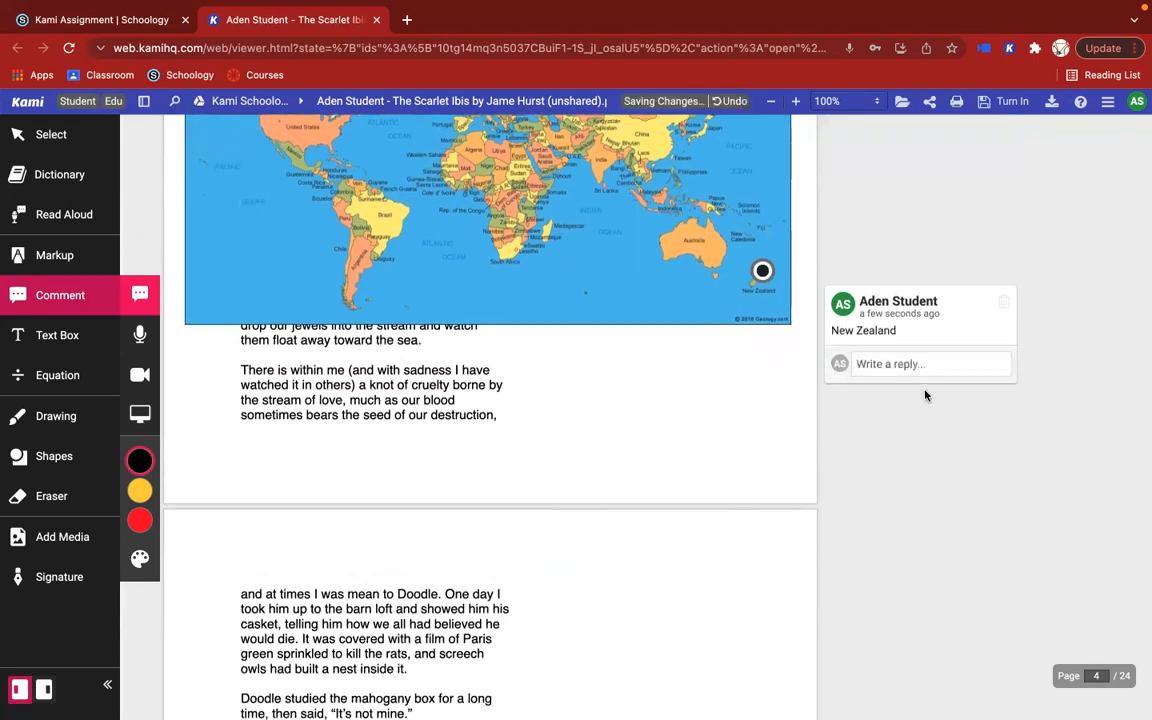
scroll(910, 395, "up", 3)
left_click(758, 425)
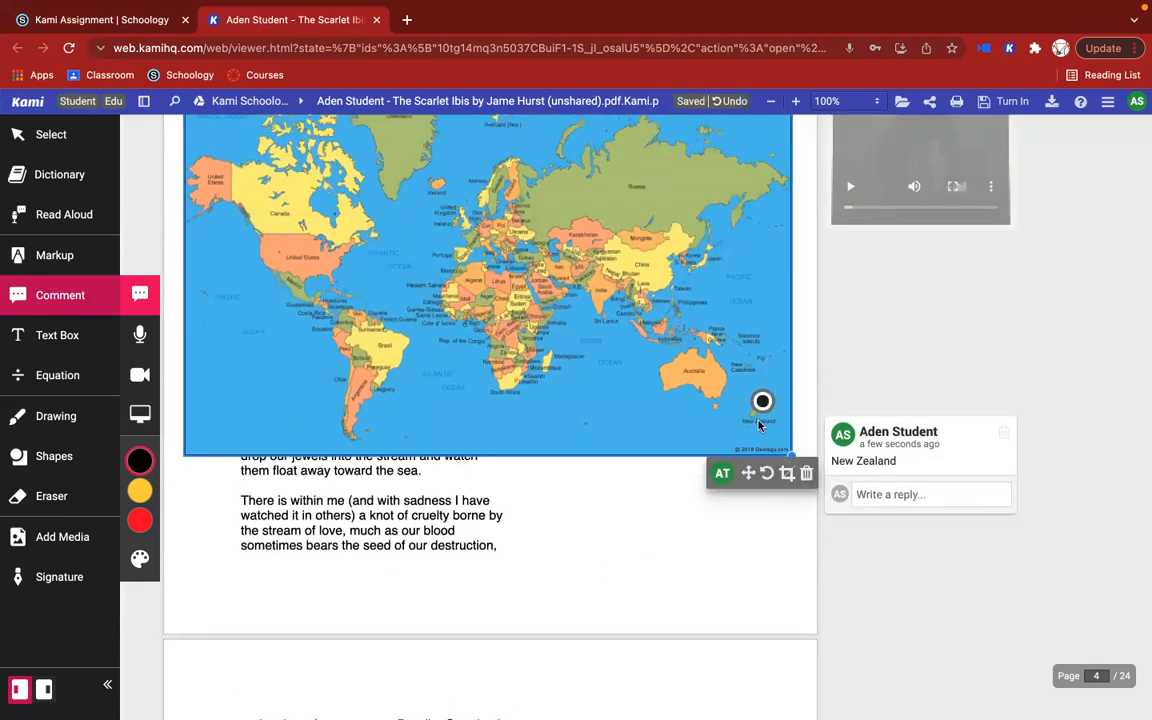
mouse_move(761, 403)
left_mouse_down()
mouse_move(740, 402)
mouse_move(768, 404)
mouse_move(758, 405)
left_mouse_up()
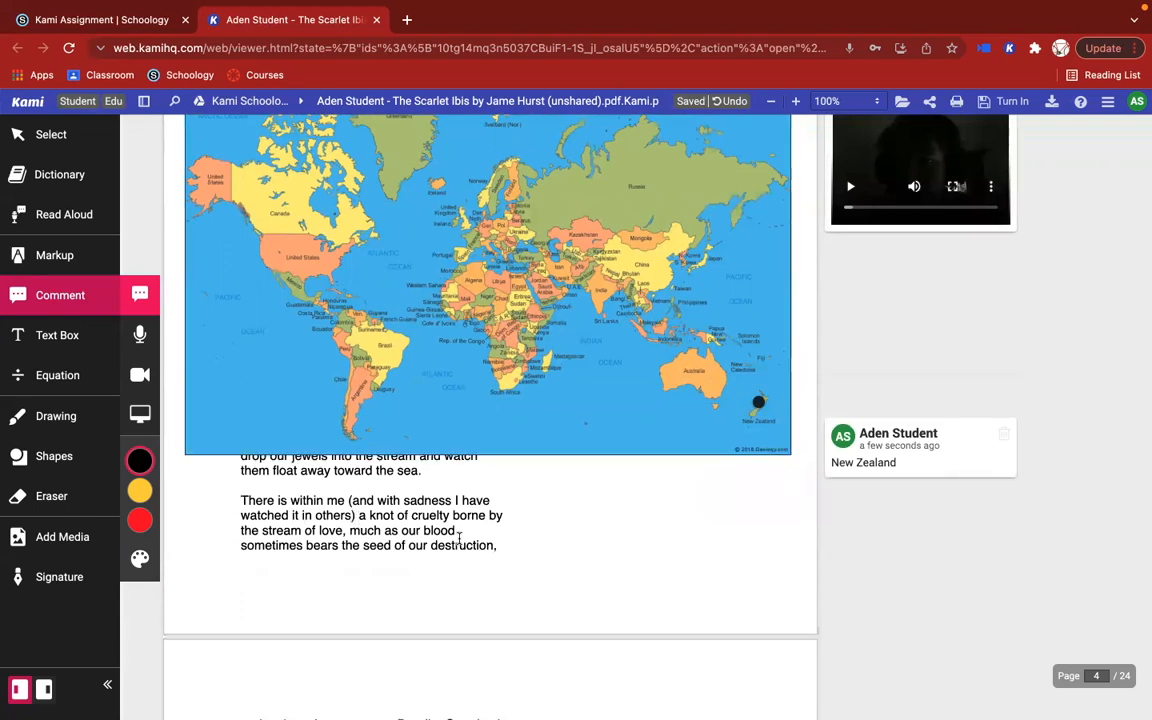
Step: Record a voice comment of about 29 seconds in the blank area below the world map on page 4
scroll(459, 538, "up", 1)
scroll(459, 538, "up", 1)
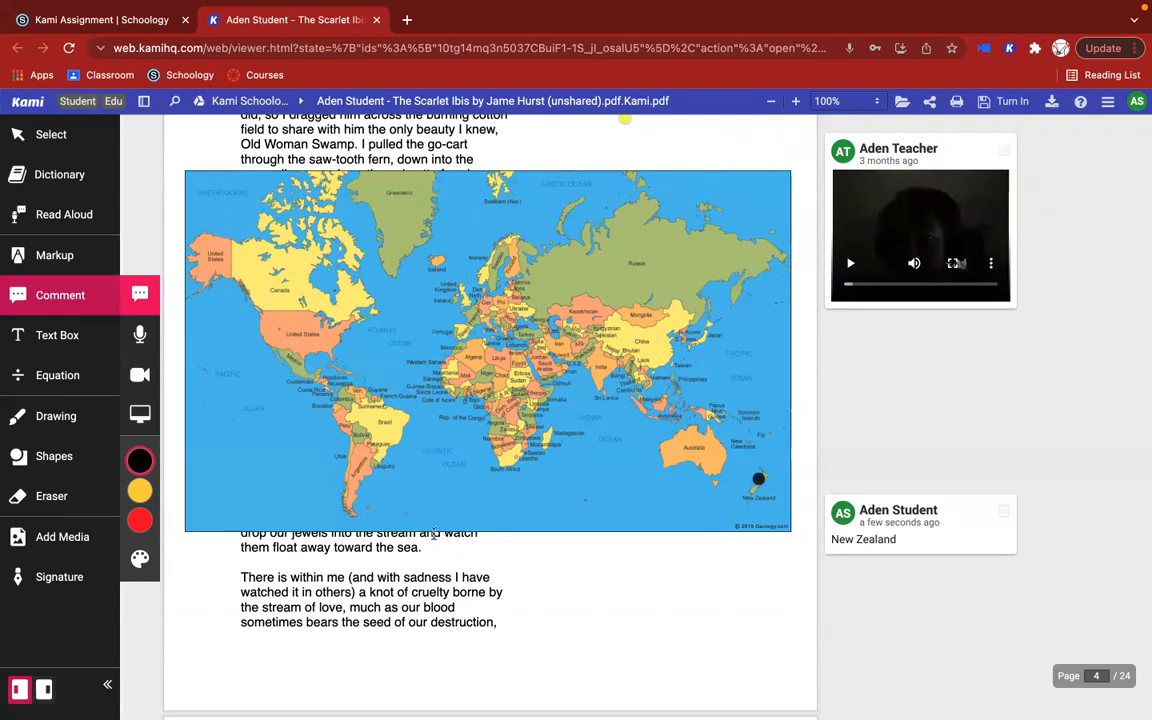
left_click(141, 343)
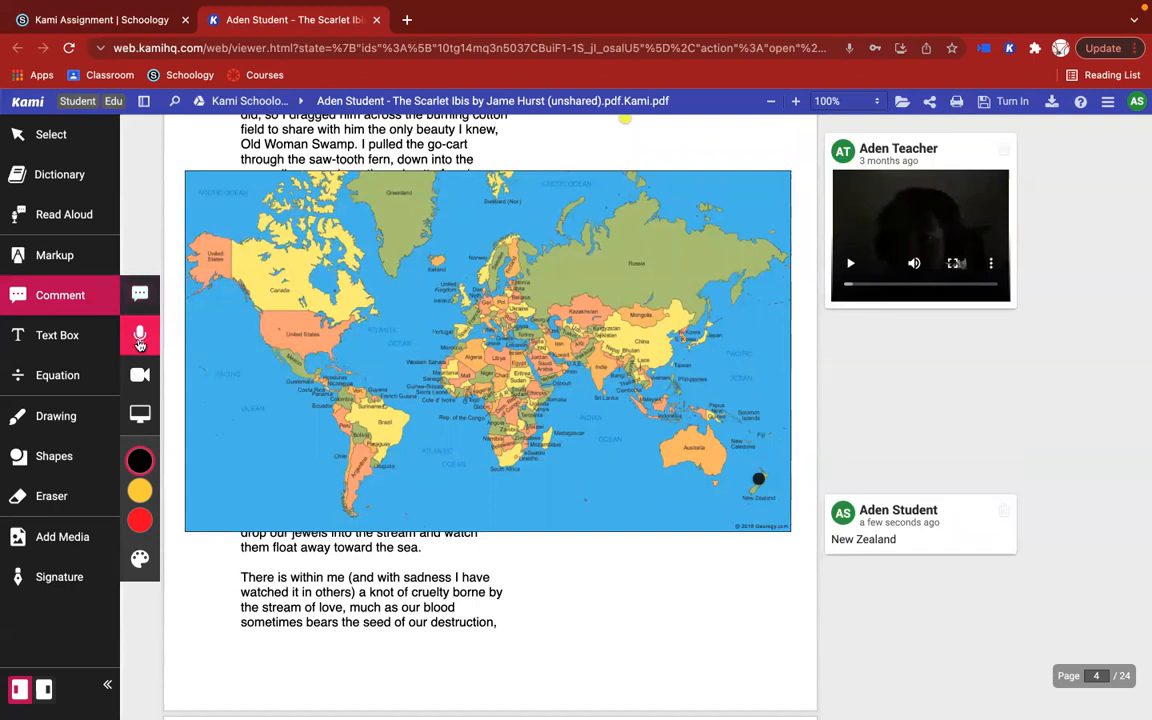
scroll(617, 625, "down", 4)
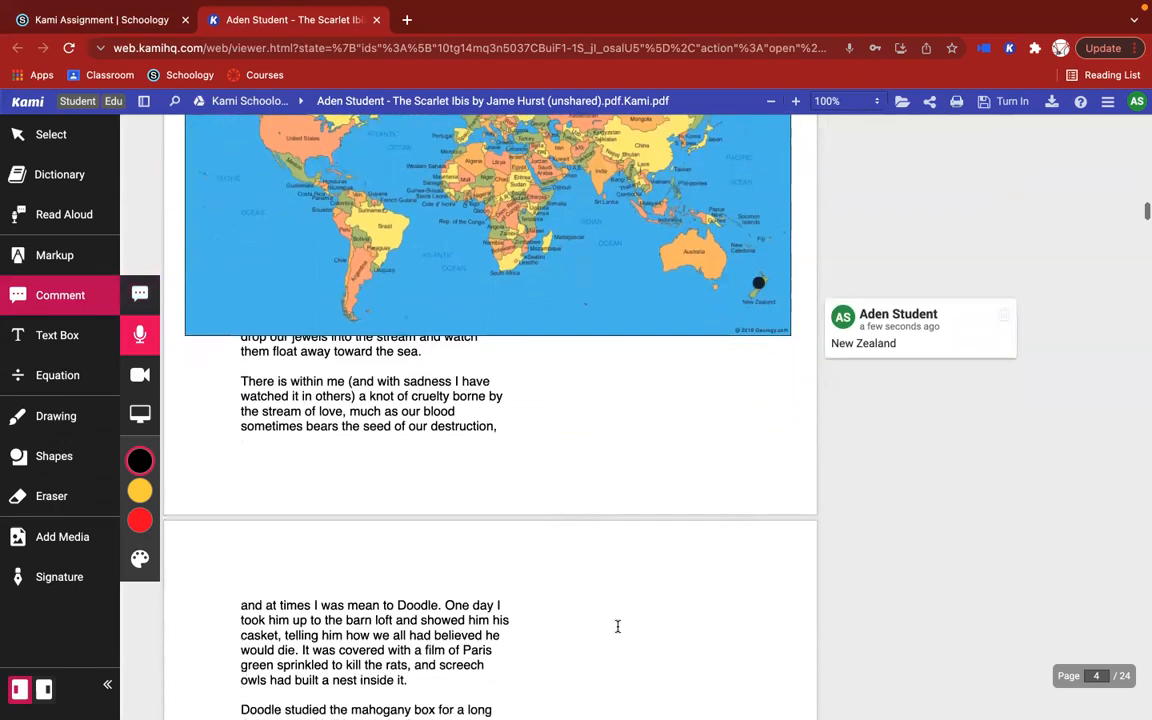
left_click(707, 430)
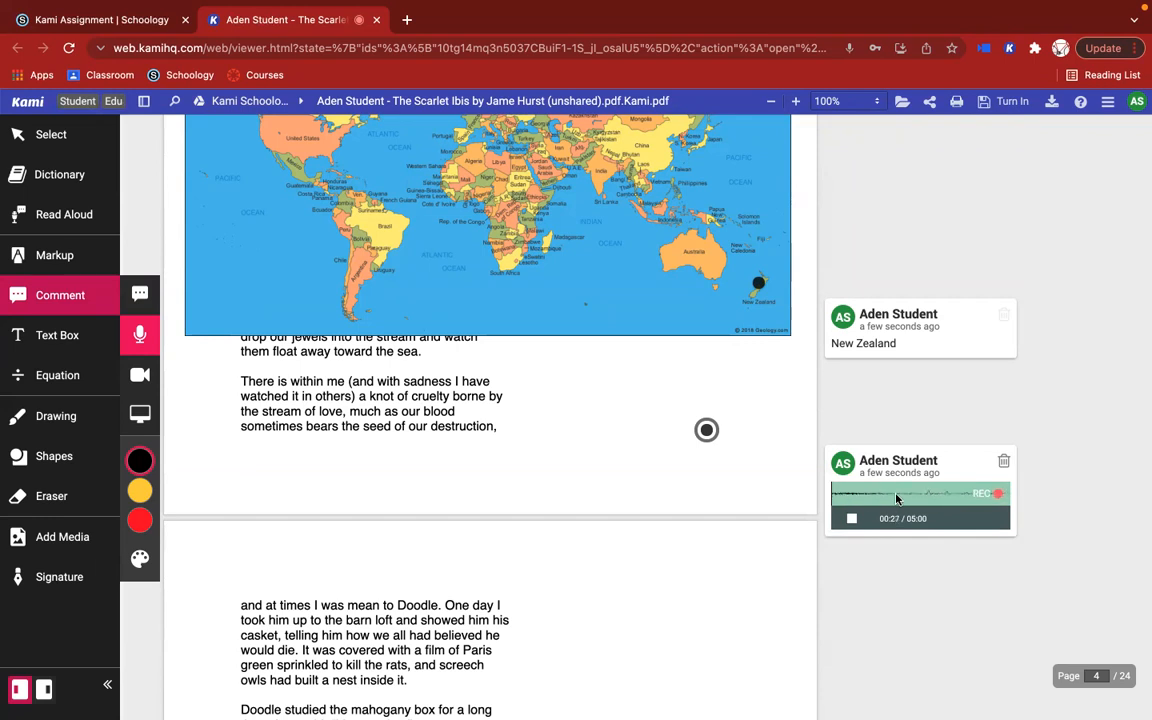
left_click(851, 518)
scroll(532, 568, "down", 3)
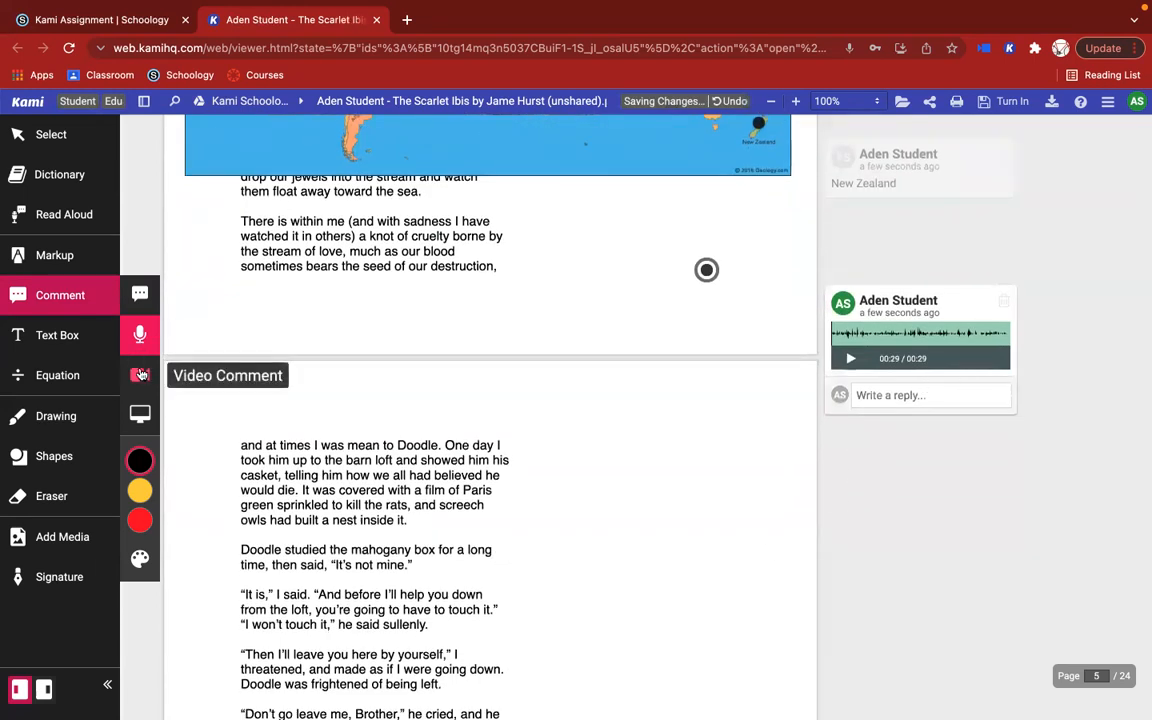
Step: Reply to the voice comment with "Listen to this after exercise 1b" in bold
left_click(910, 392)
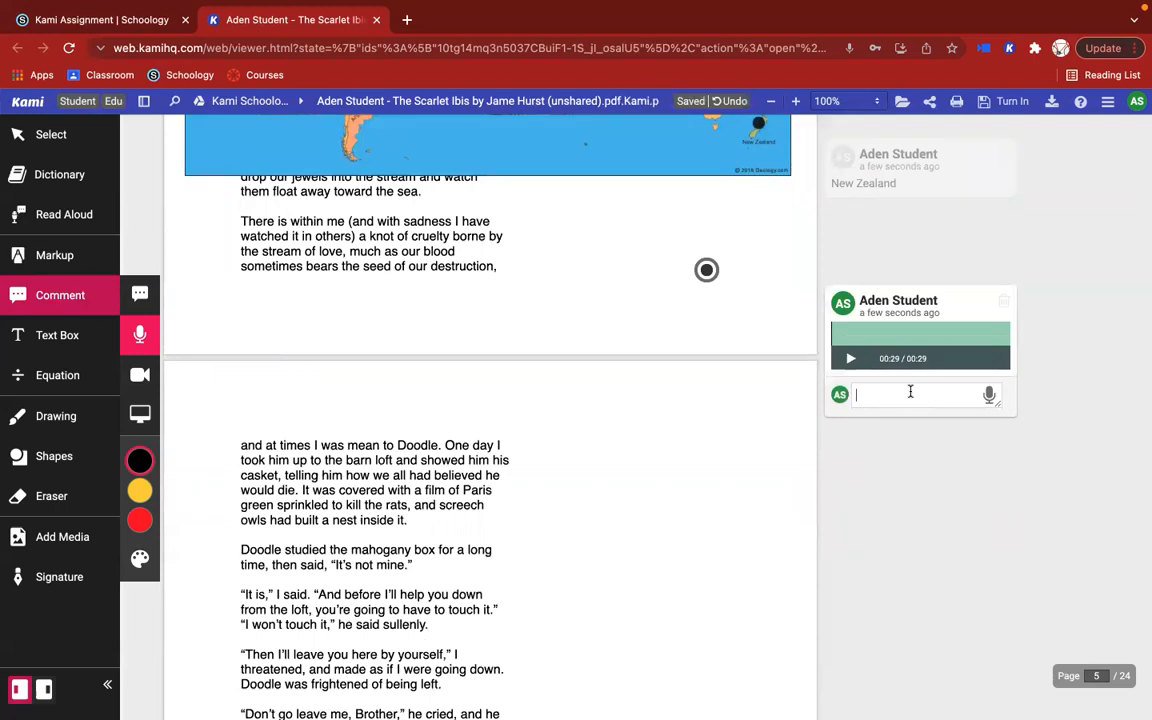
type("Listen to this after exercise 1b")
key("super+a")
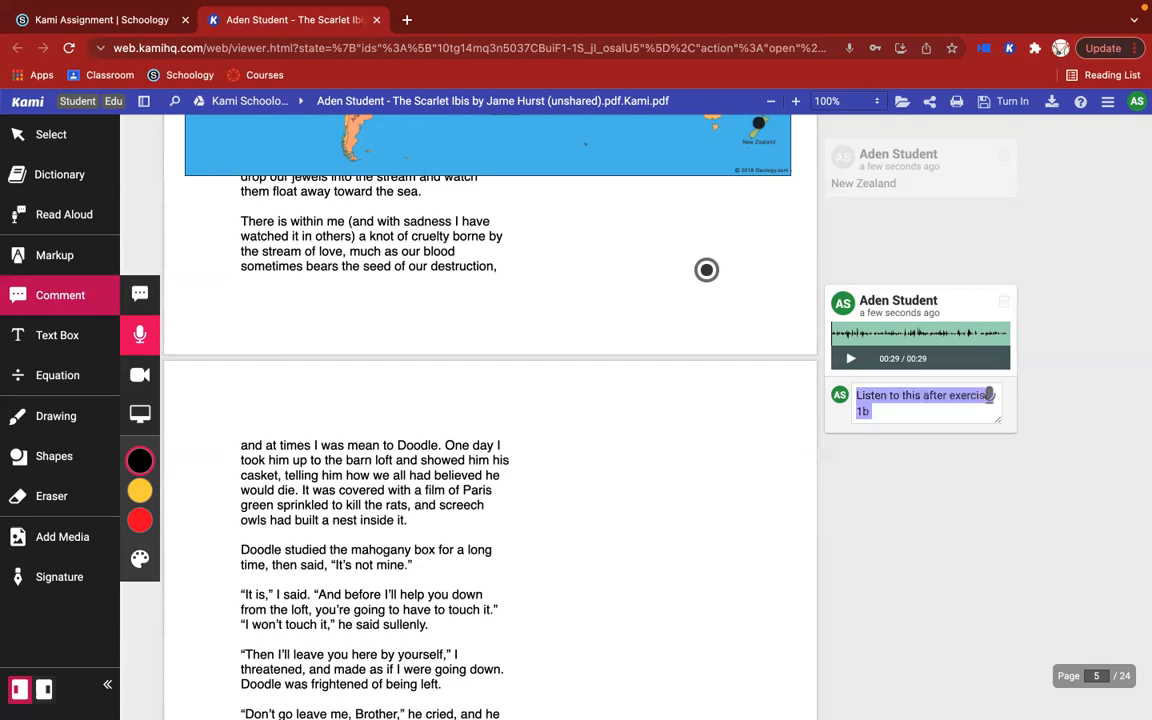
key("super+b")
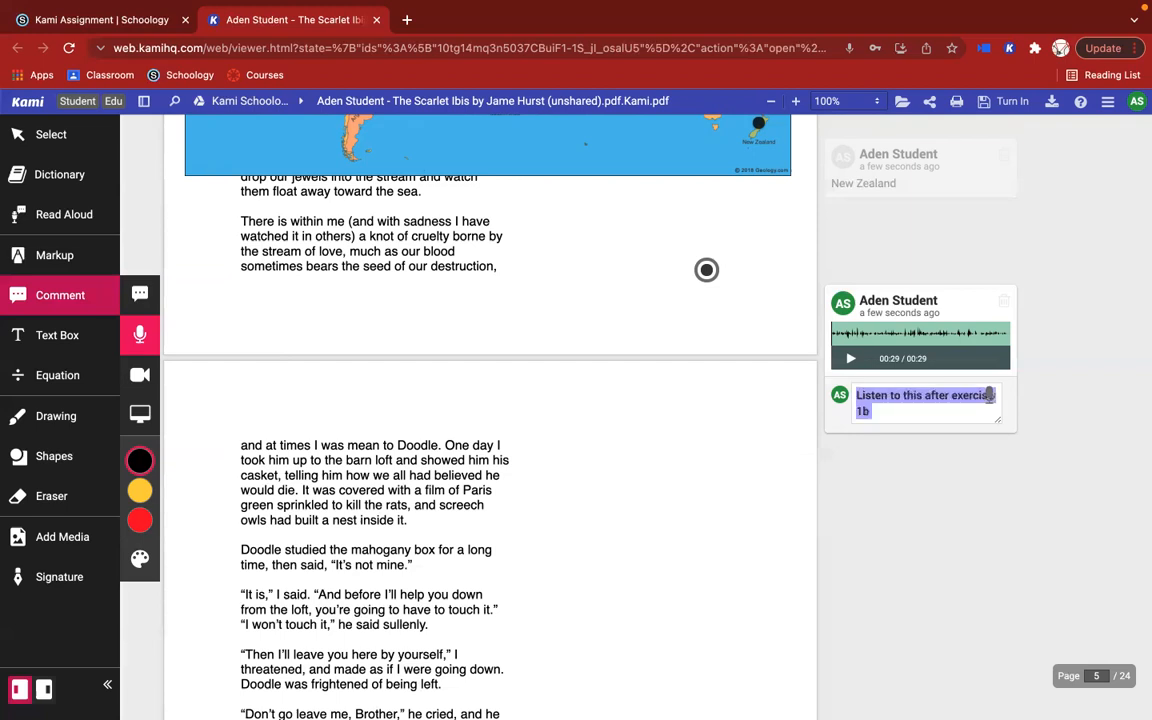
key("Return")
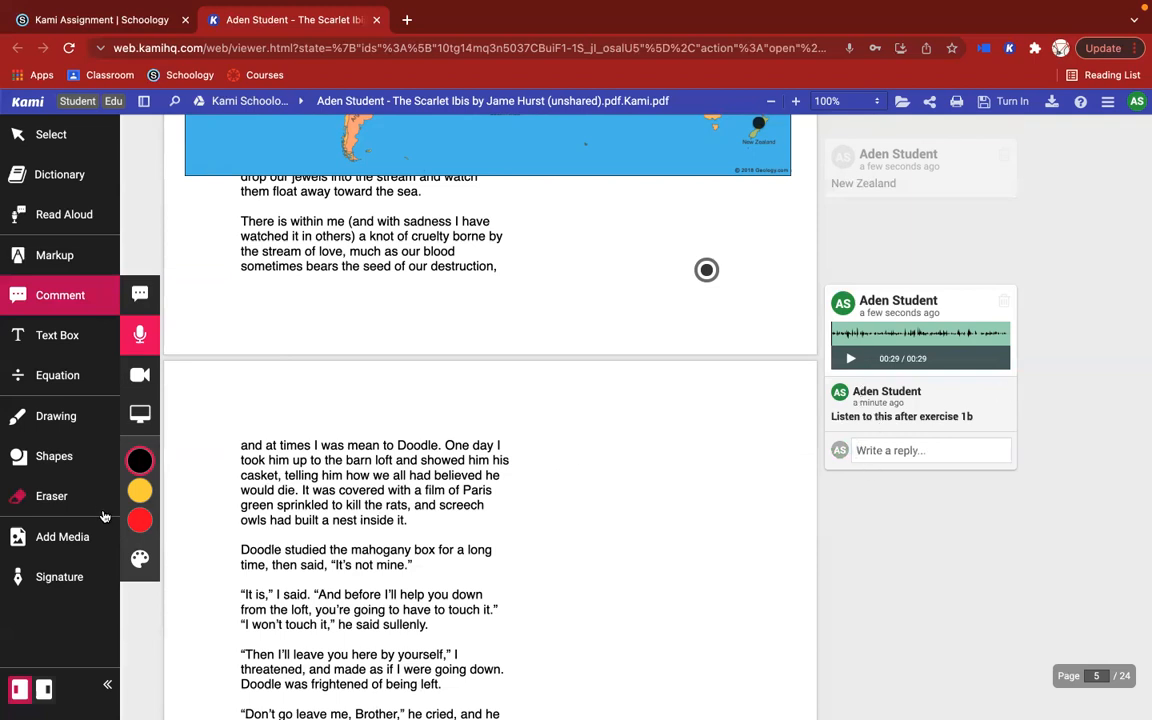
Step: Record a video comment of about 20 seconds beside the mahogany box paragraph on page 5
left_click(140, 374)
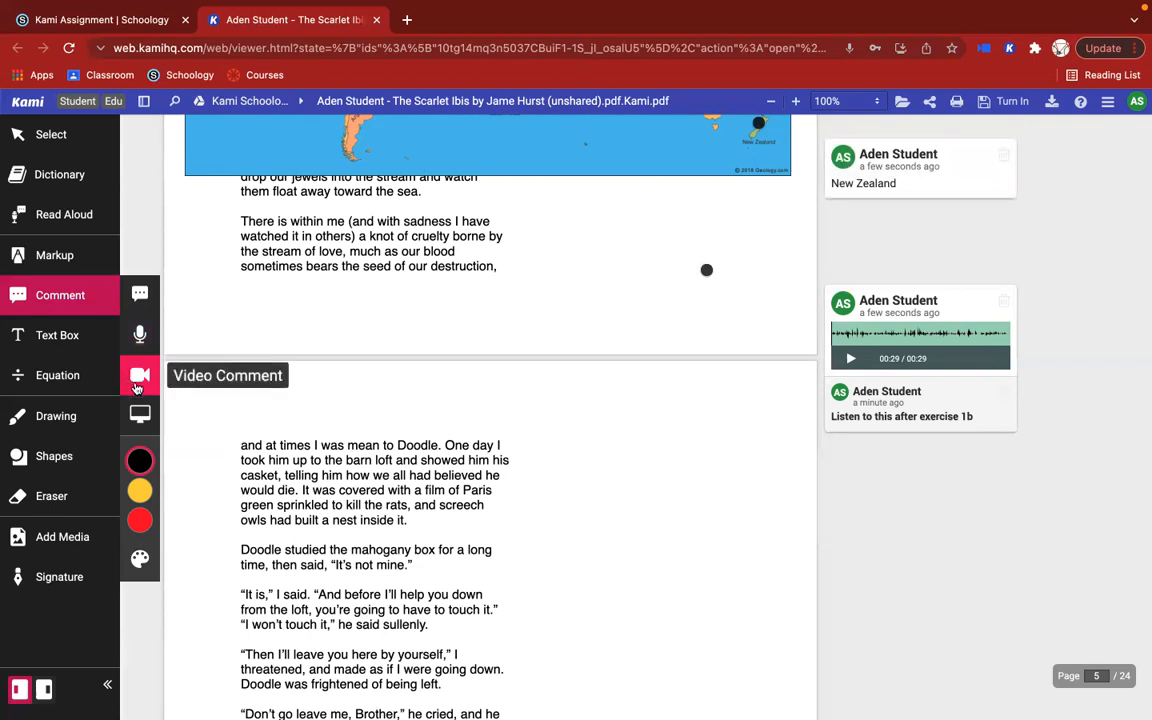
scroll(541, 414, "down", 5)
scroll(541, 414, "up", 3)
left_click(640, 331)
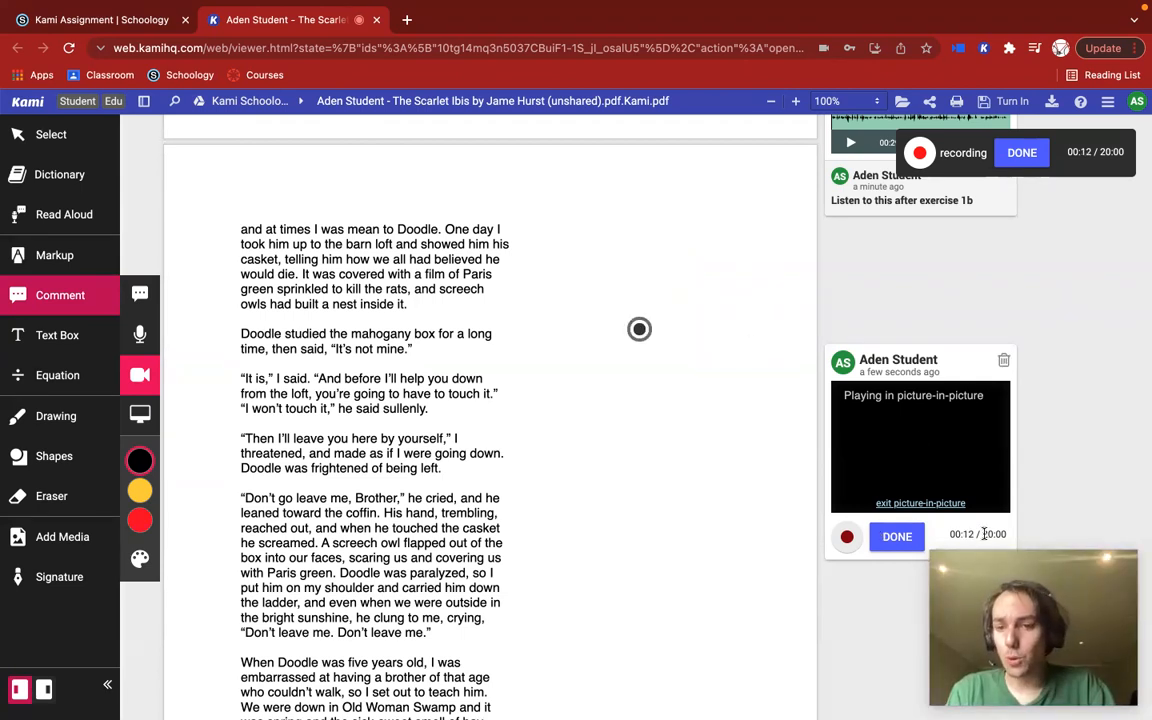
left_click(897, 538)
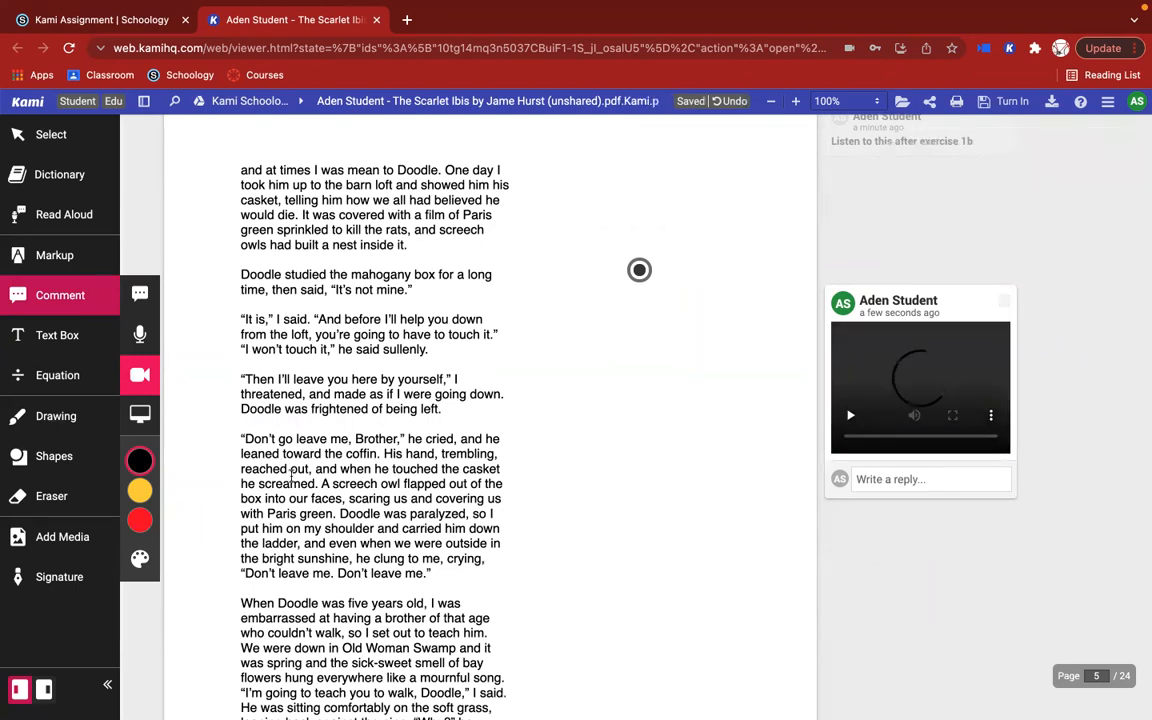
Step: Choose the Screen Capture comment tool and go to the teacher's screen comment beside the velocity working on page 17
left_click(140, 416)
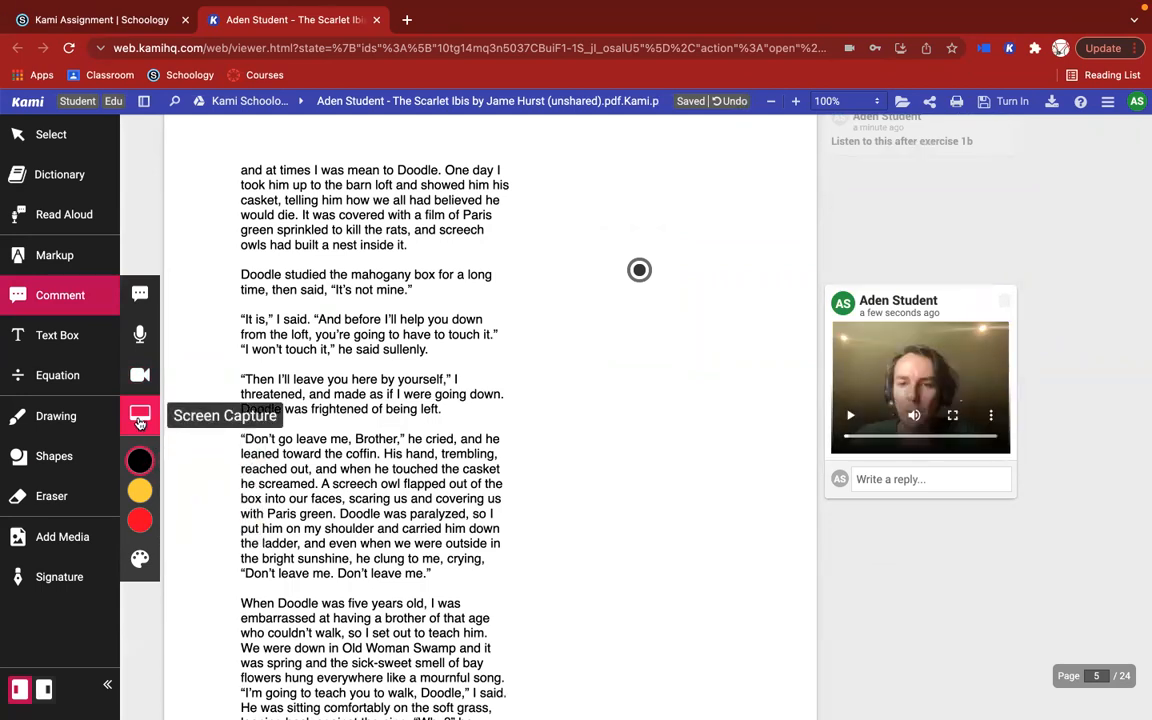
scroll(518, 495, "down", 15)
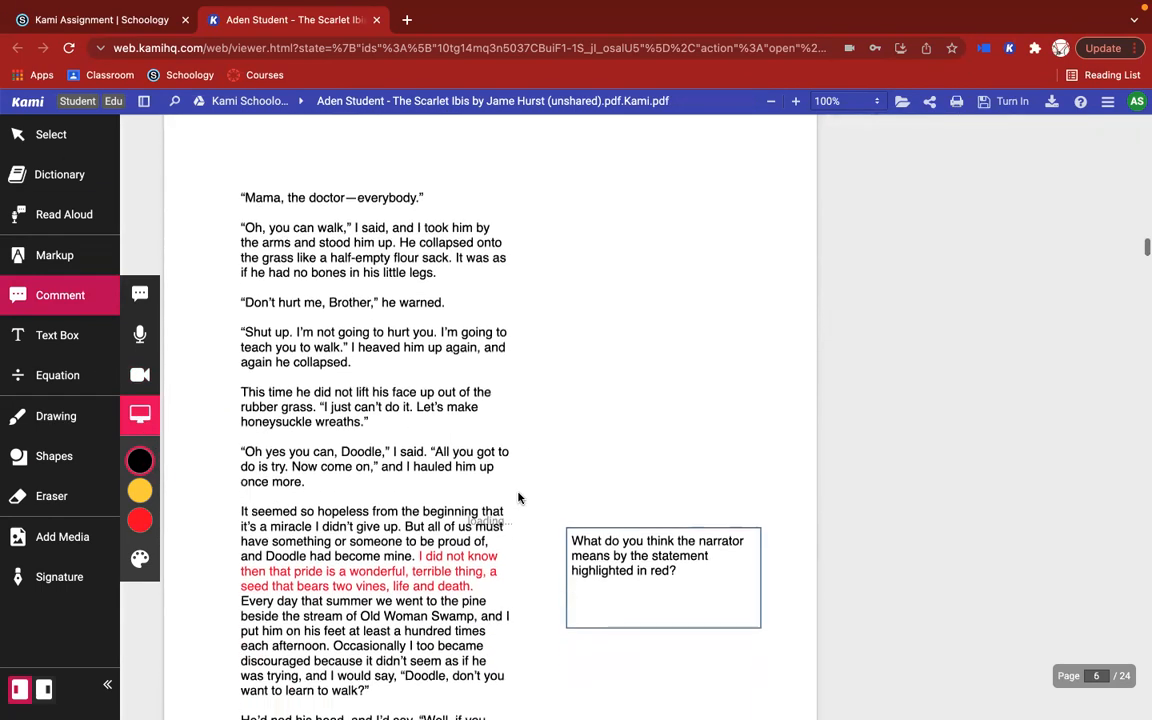
scroll(518, 495, "down", 20)
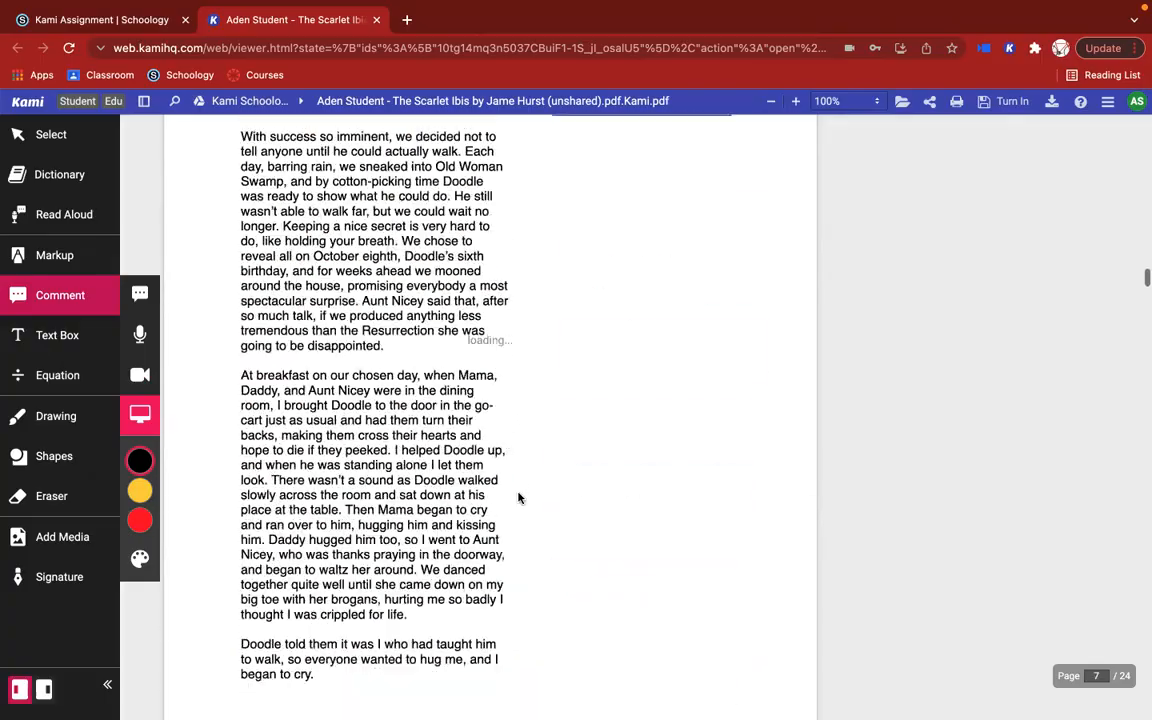
scroll(518, 497, "down", 20)
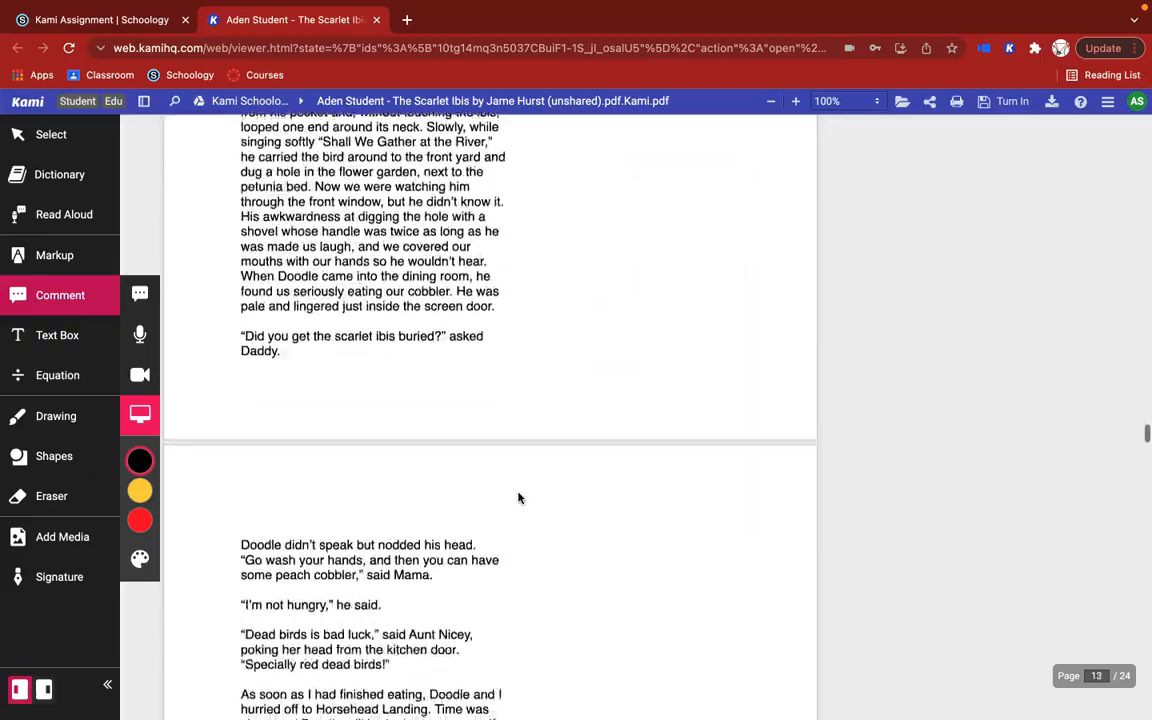
scroll(518, 497, "down", 20)
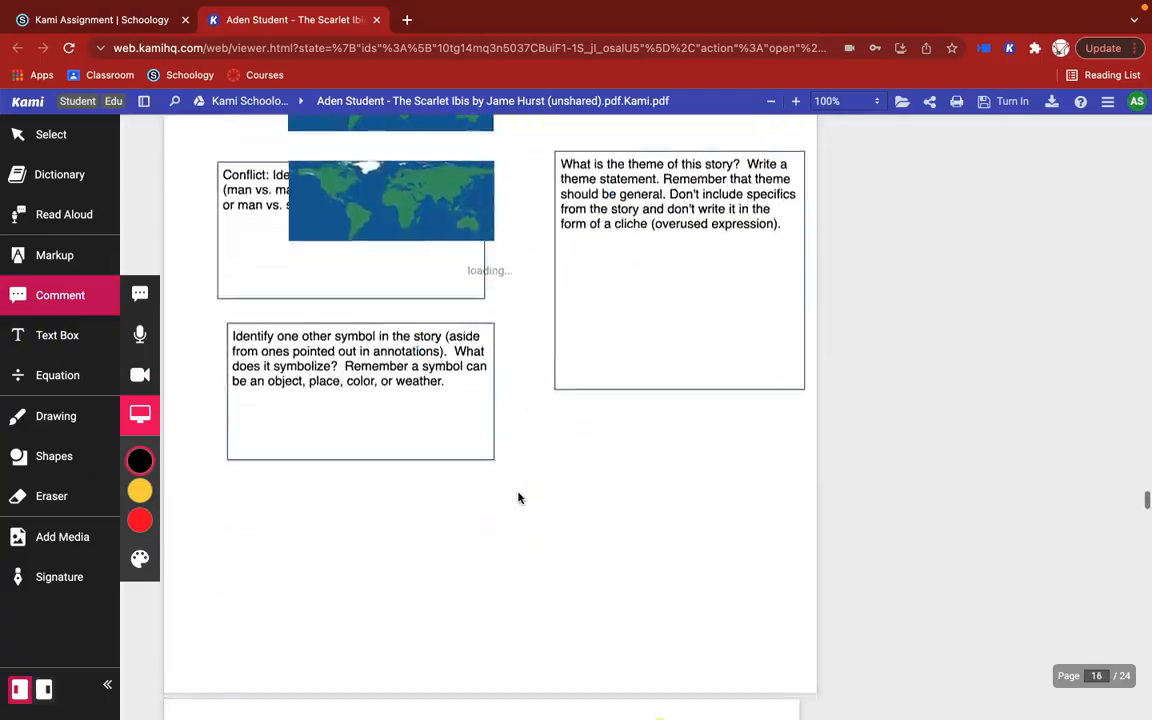
scroll(518, 497, "down", 12)
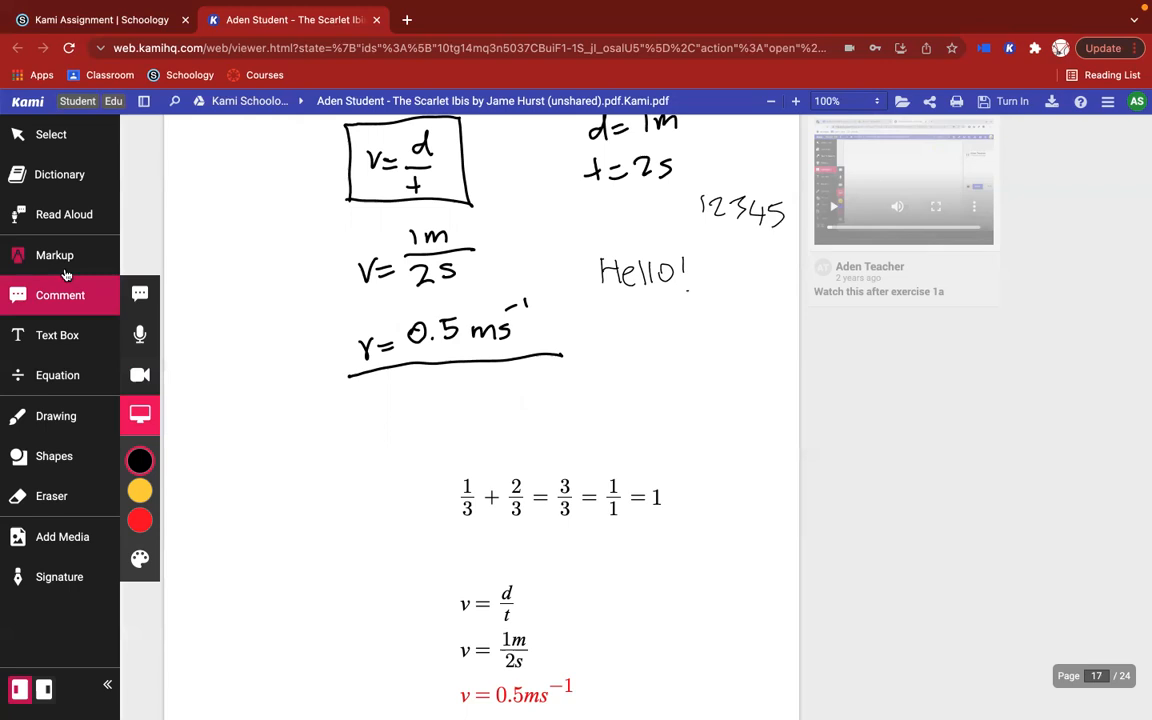
left_click(901, 250)
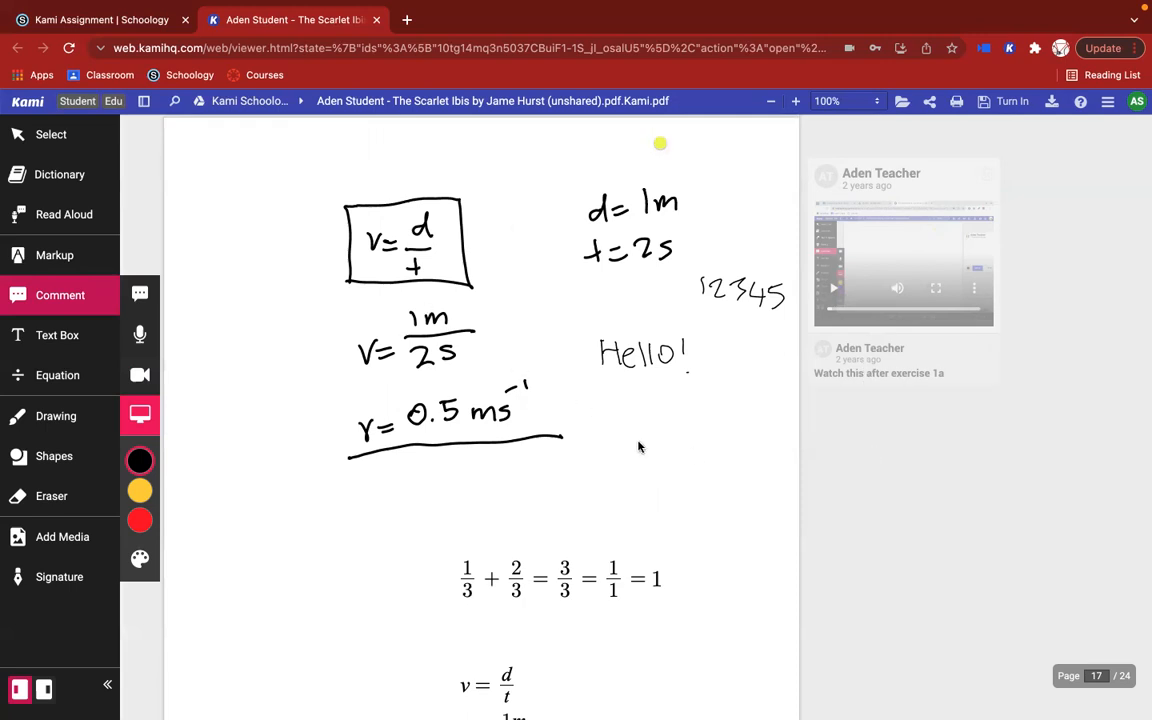
Step: Open the Add New Pages options after page 24, view the available page types, and close them without adding a page
scroll(823, 486, "down", 15)
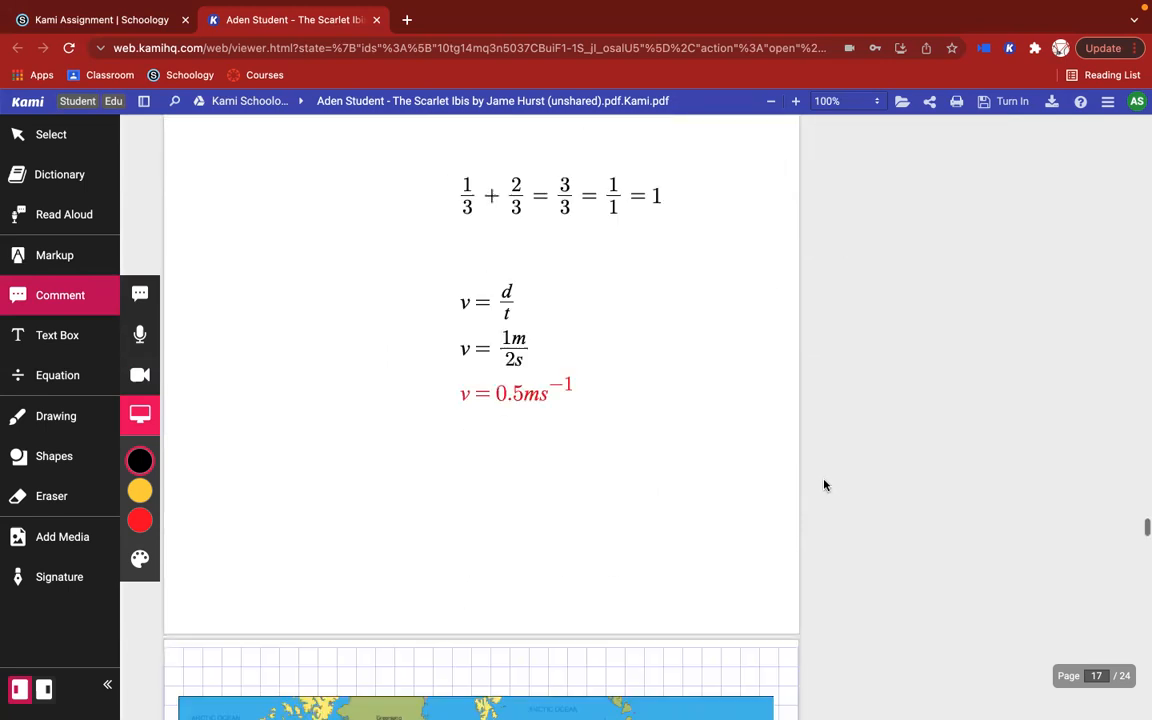
scroll(823, 486, "down", 20)
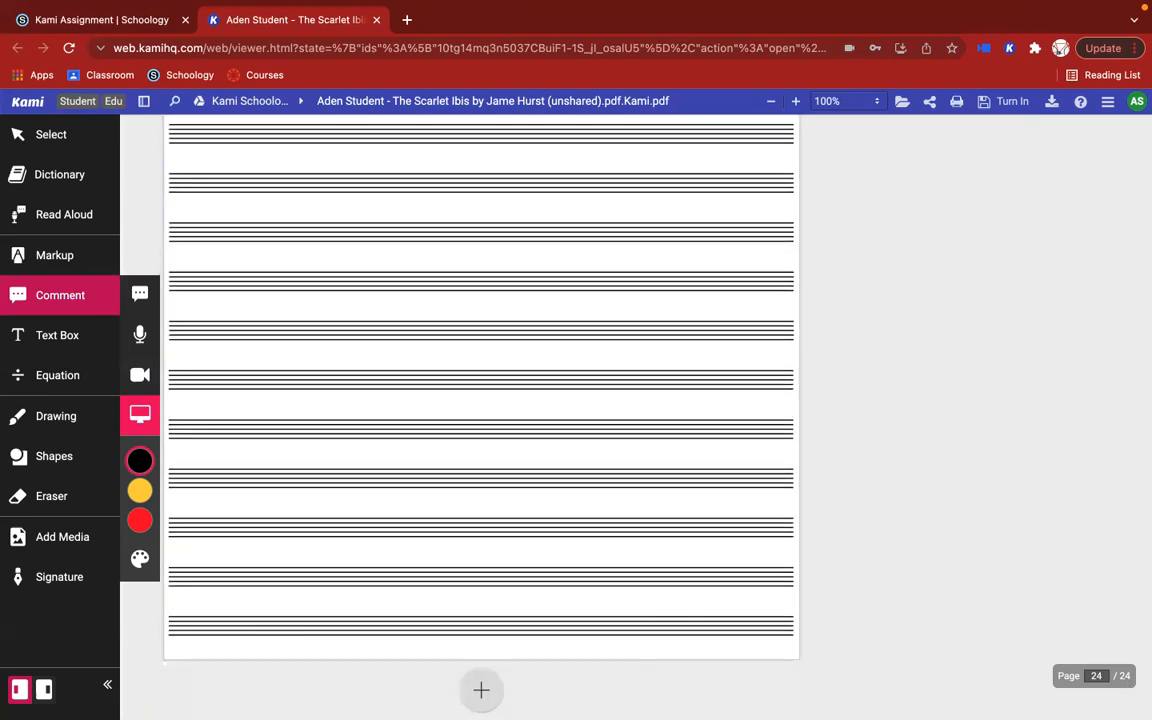
left_click(481, 690)
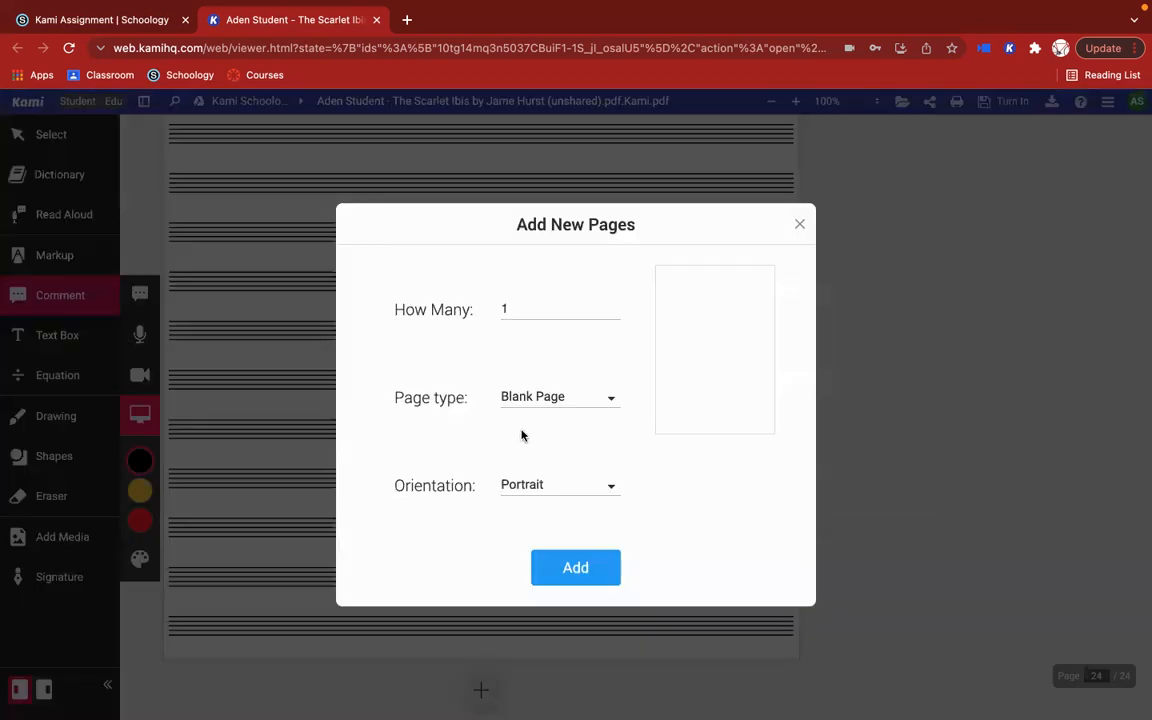
left_click(550, 402)
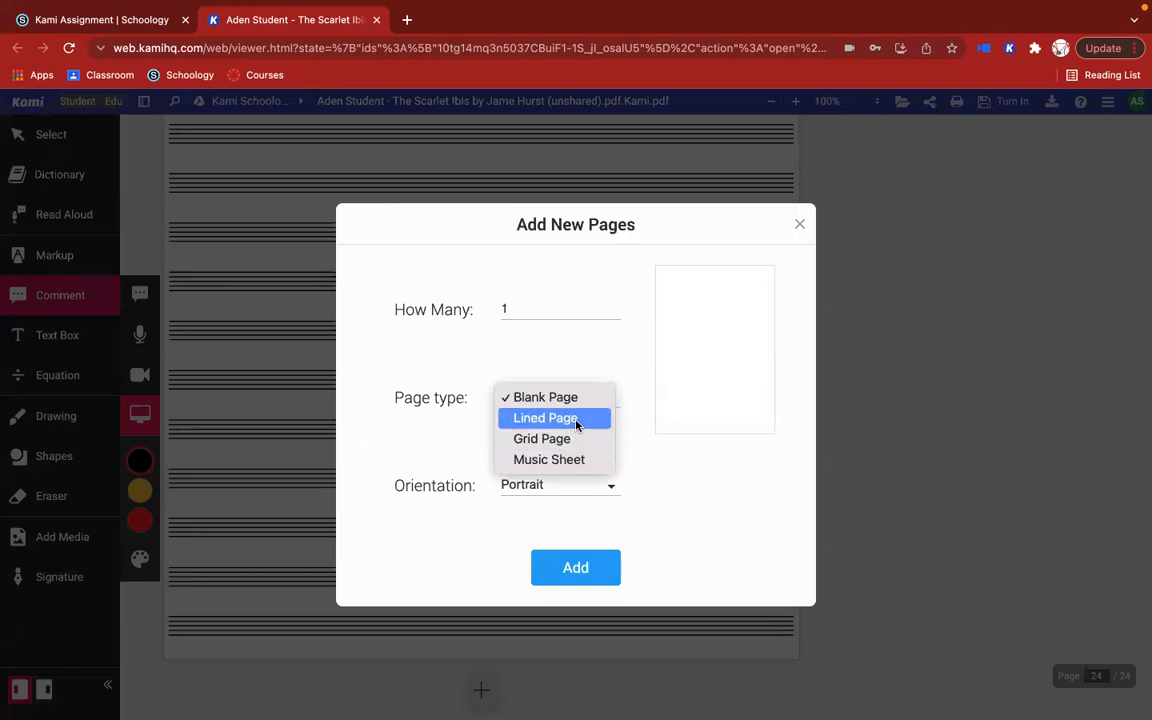
left_click(800, 227)
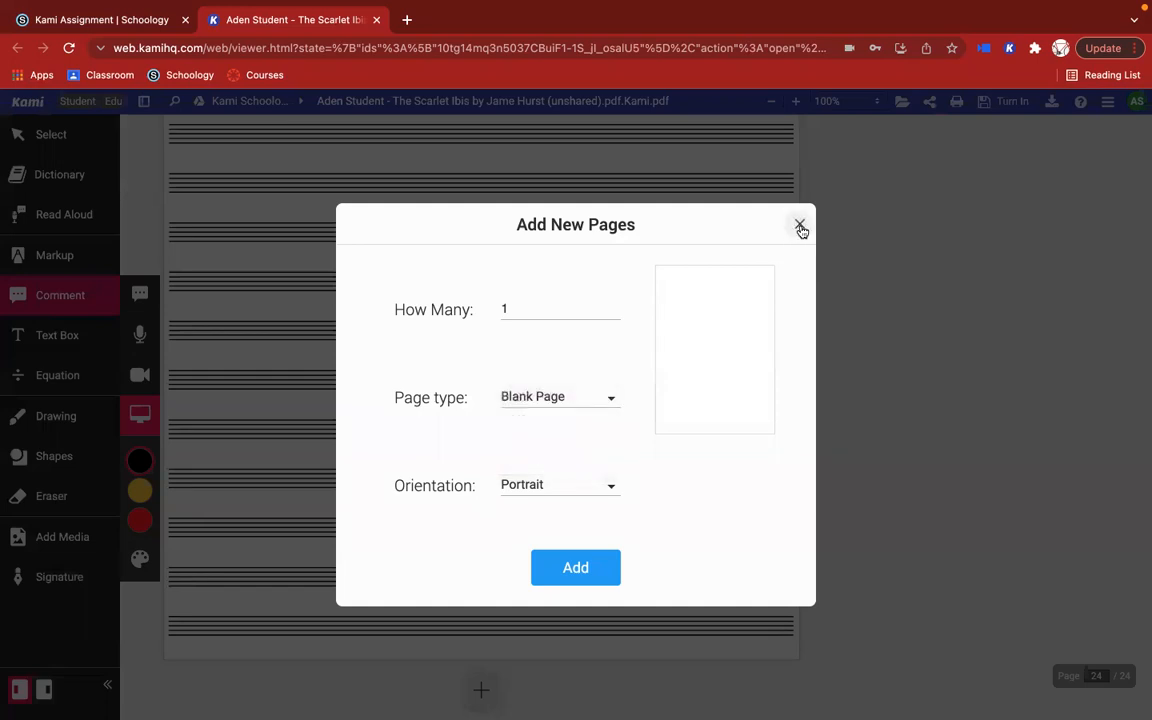
left_click(800, 228)
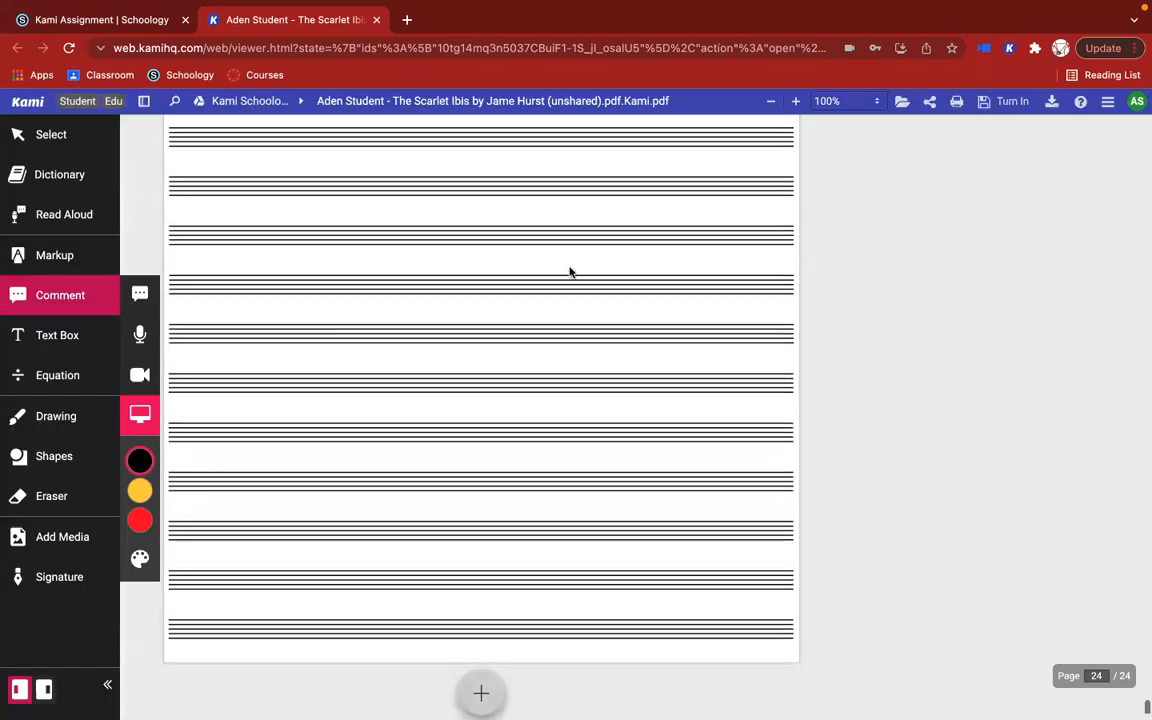
Step: Return from the music sheet at the document's end to the teacher's screen capture comment on page 17
scroll(568, 270, "up", 10)
scroll(570, 272, "up", 15)
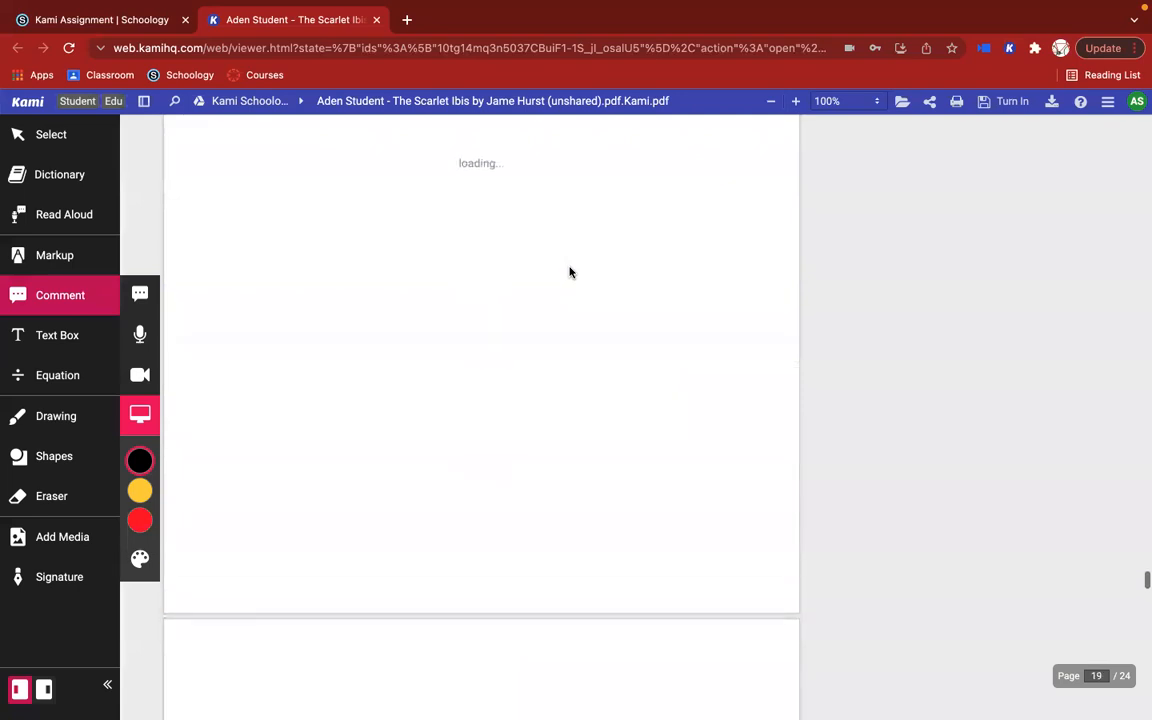
scroll(570, 272, "up", 5)
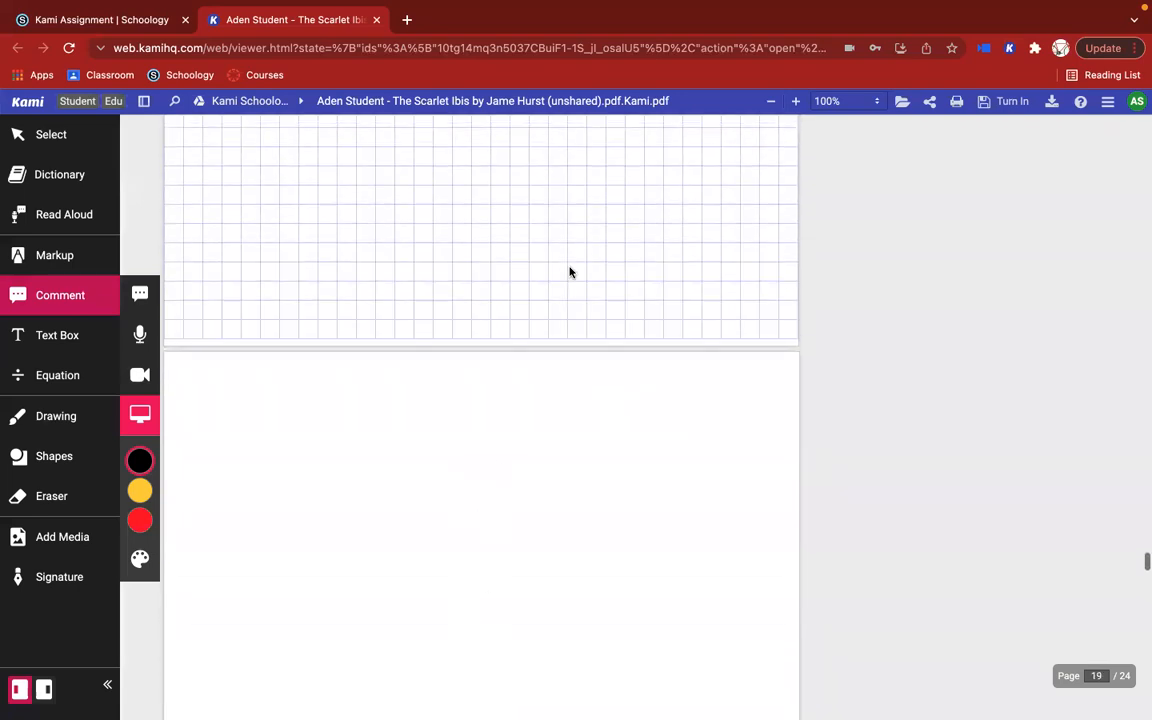
scroll(463, 380, "up", 10)
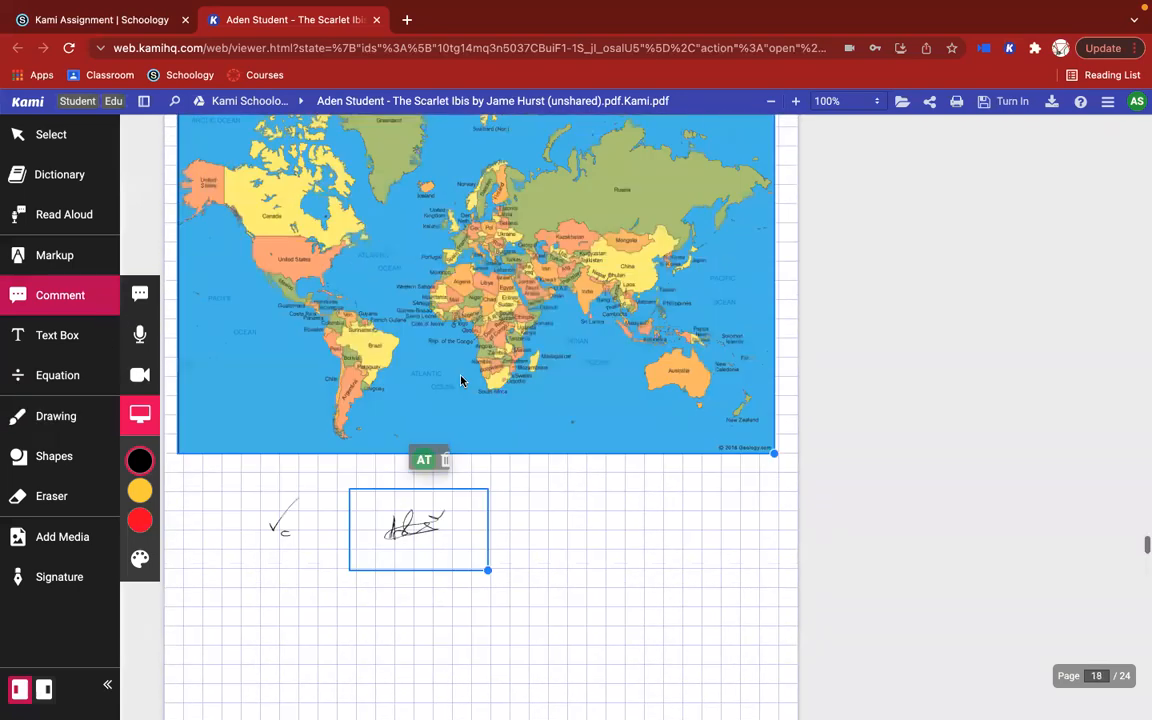
scroll(461, 380, "down", 10)
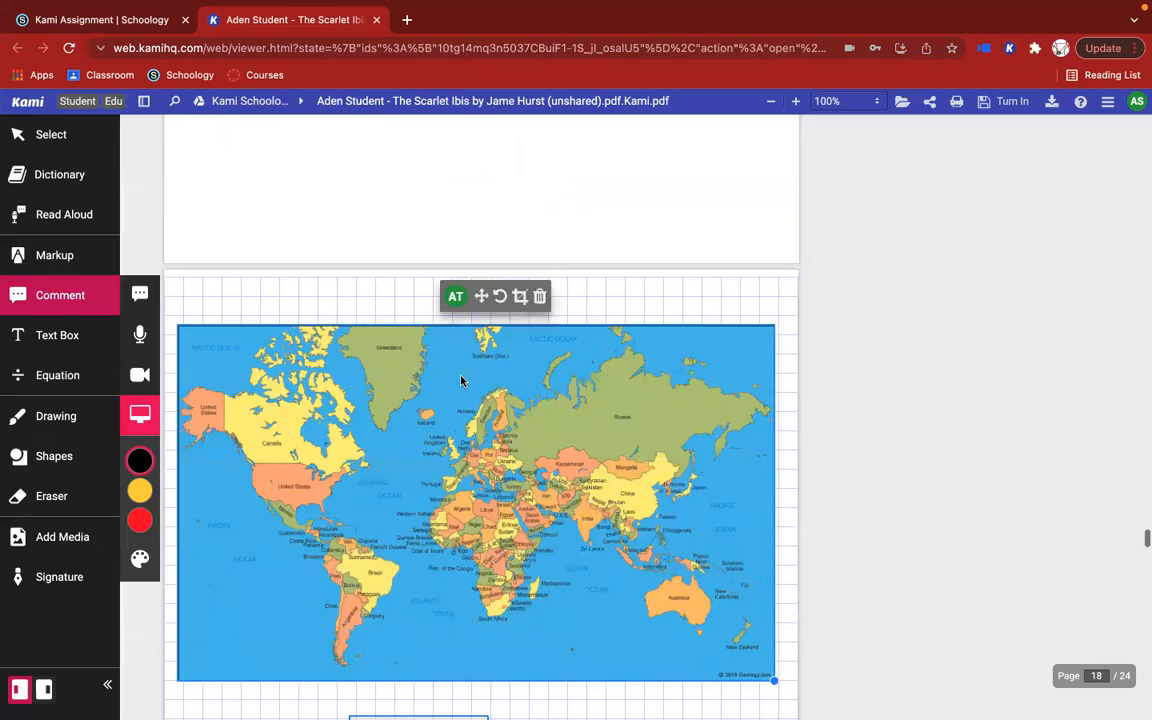
scroll(461, 380, "up", 7)
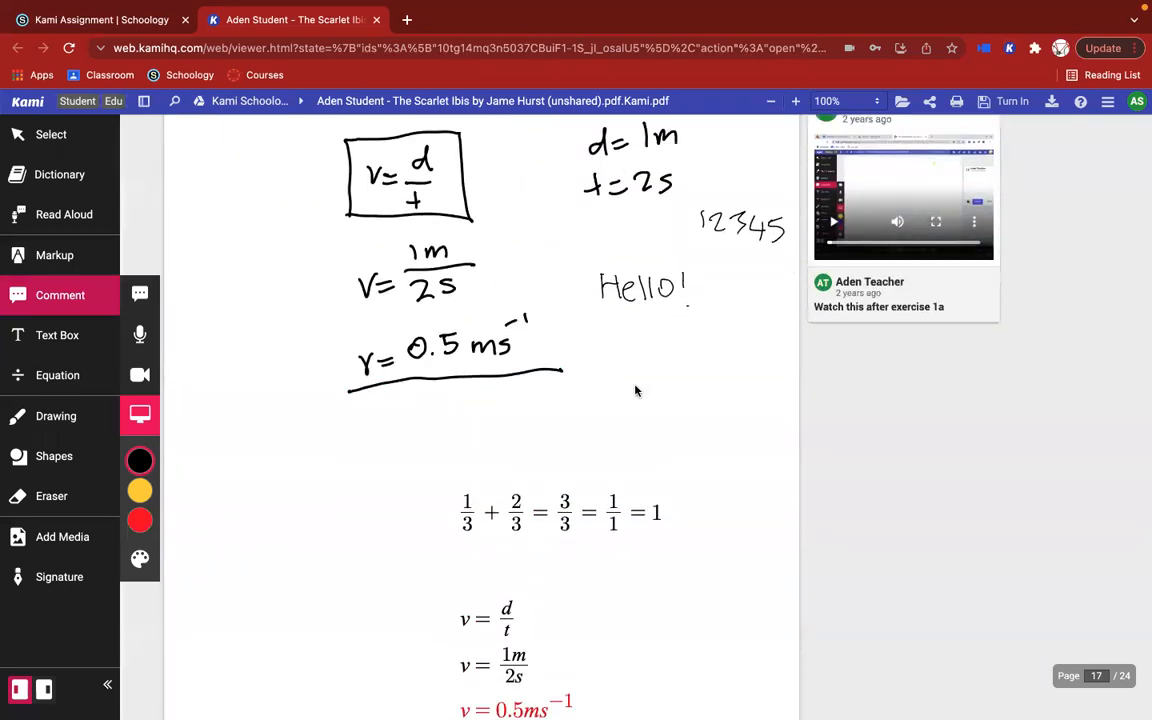
scroll(635, 391, "up", 1)
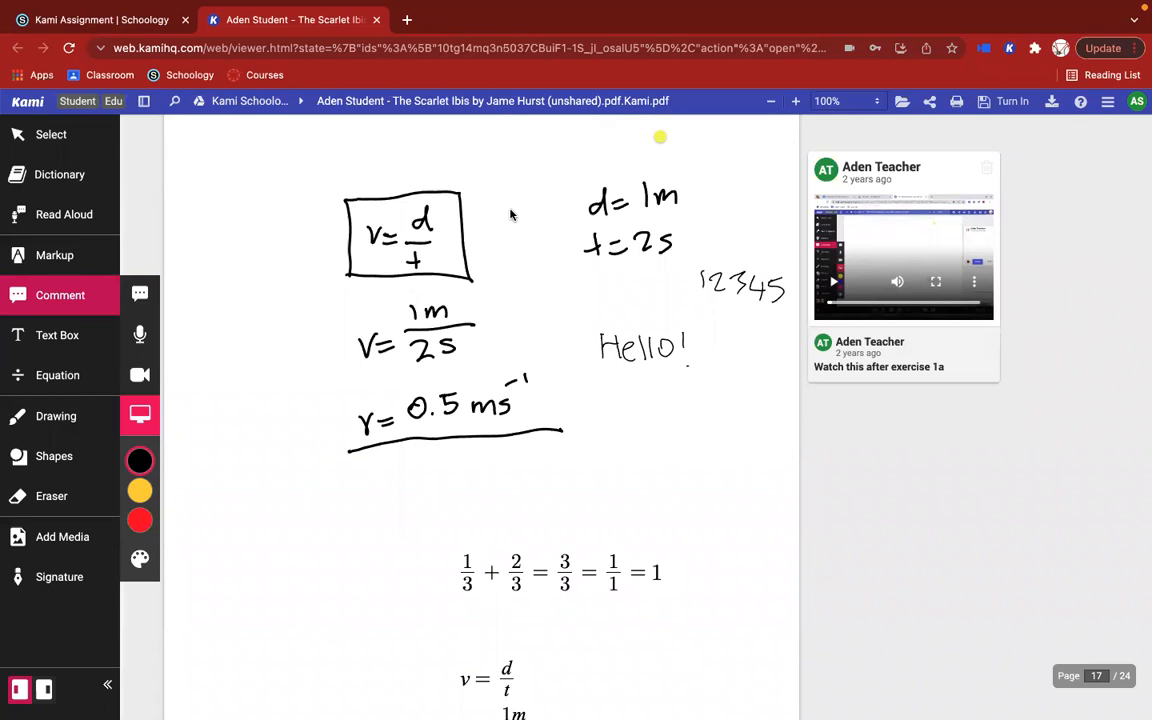
Step: Set the computer's sound output to MacBook Pro Speakers
mouse_move(778, 8)
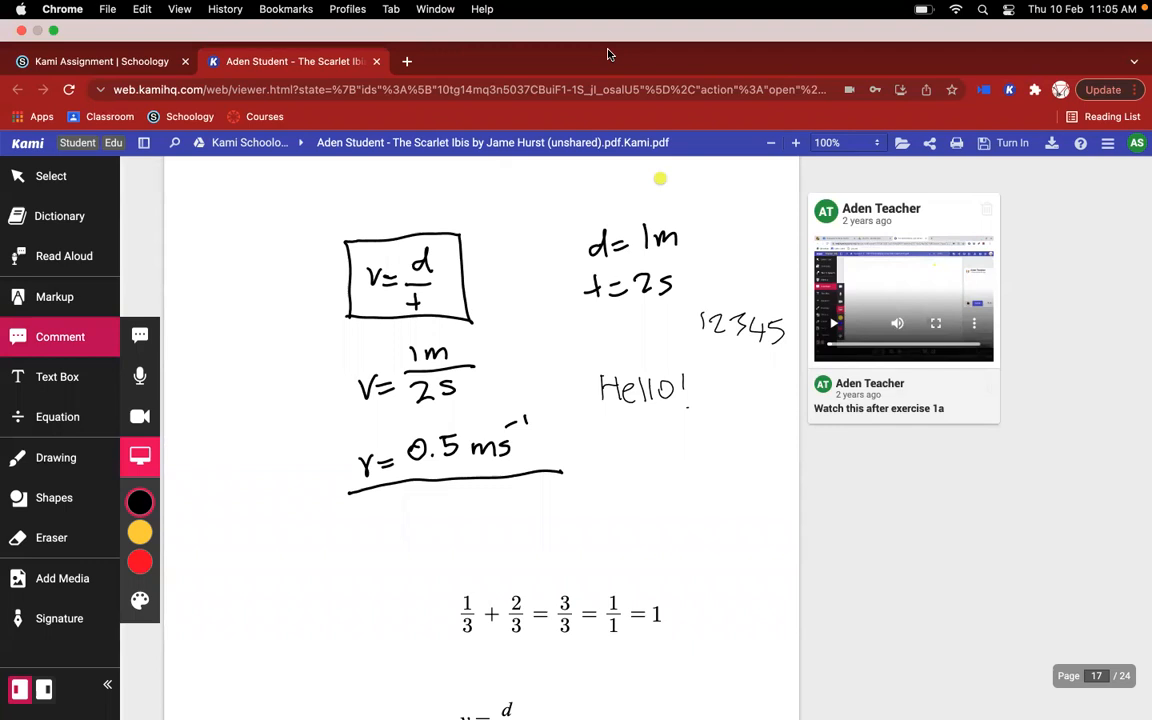
left_click(1006, 9)
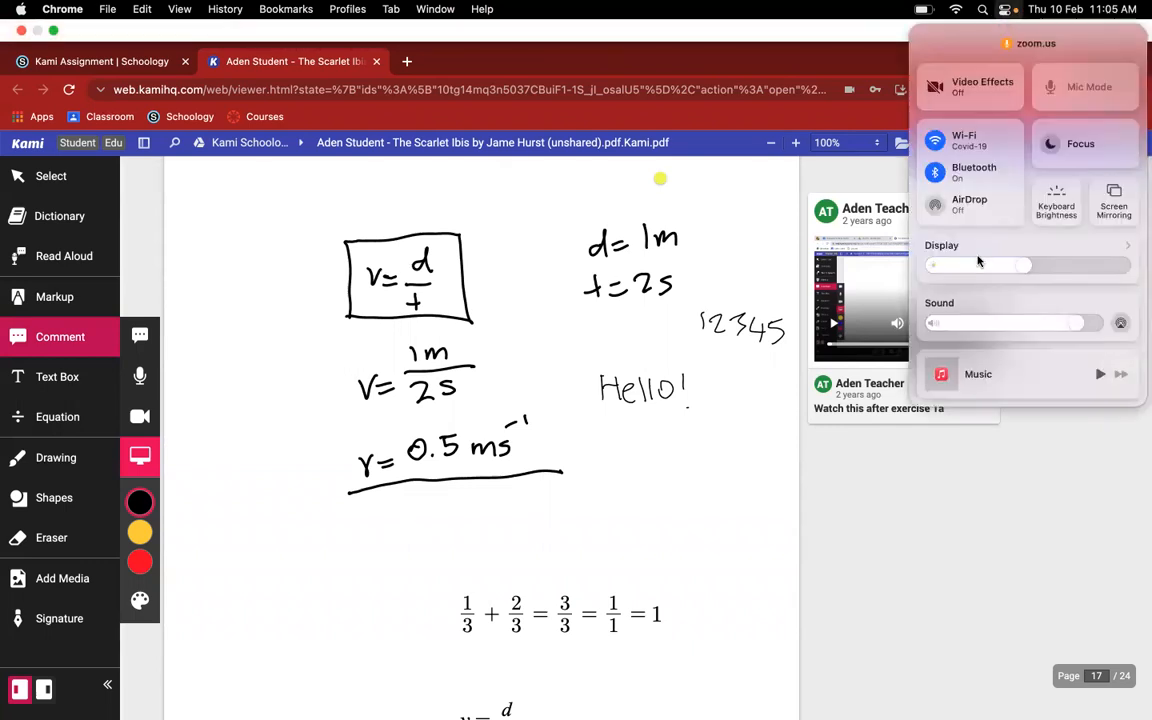
left_click(1118, 324)
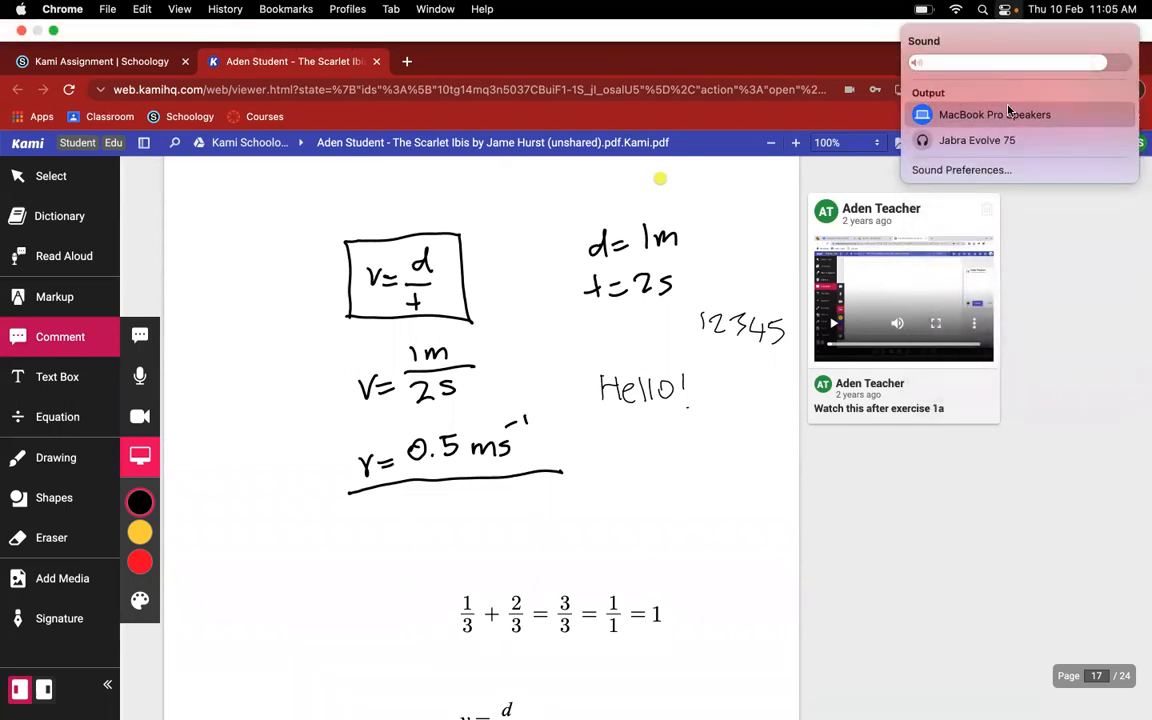
left_click(923, 142)
left_click(924, 116)
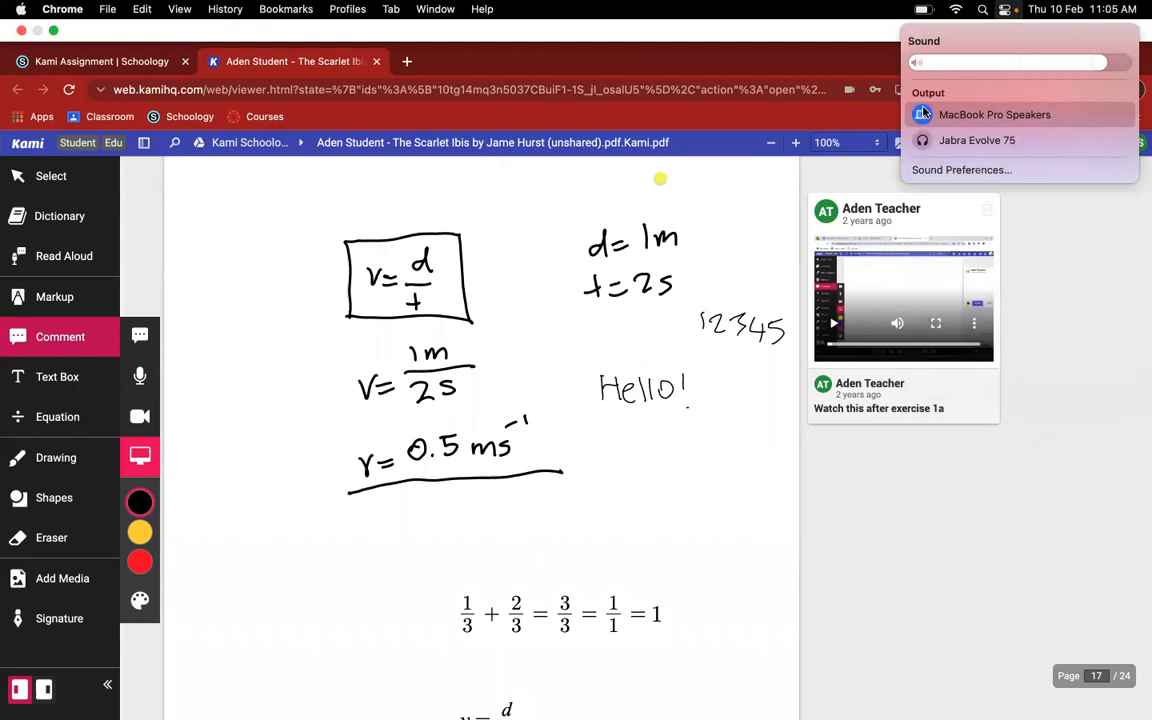
left_click(698, 7)
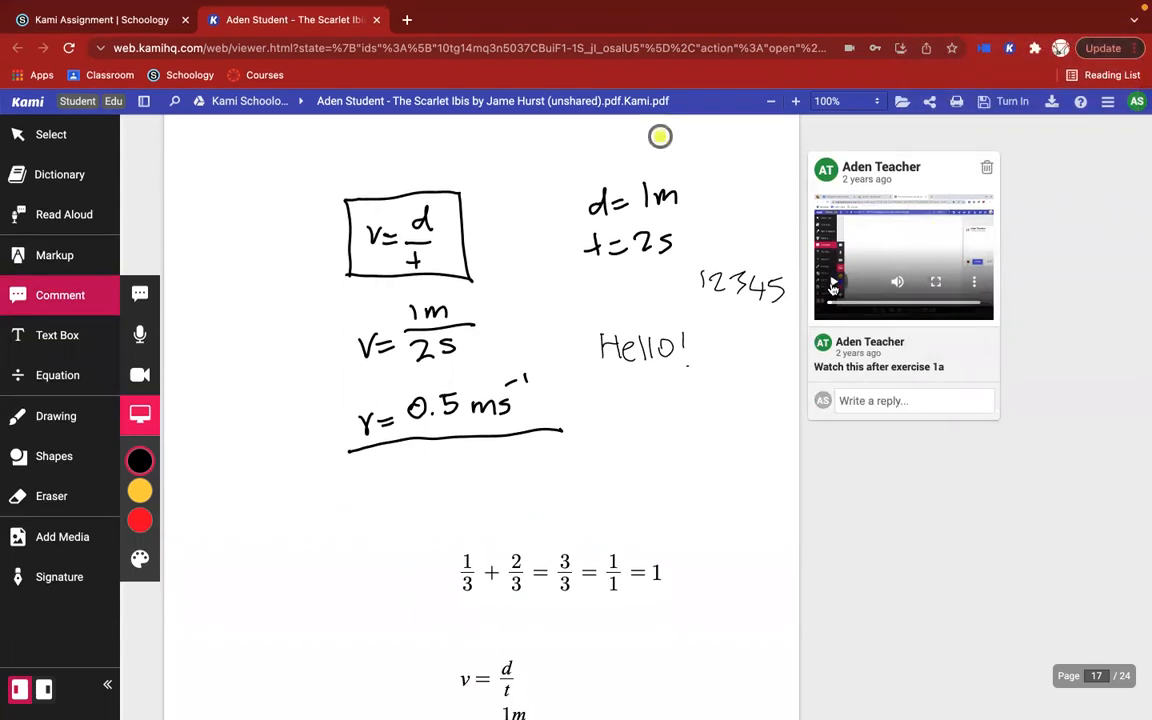
Step: Play the teacher's screen capture comment on the velocity calculation in full screen, and pause it at about 1:04
left_click(935, 281)
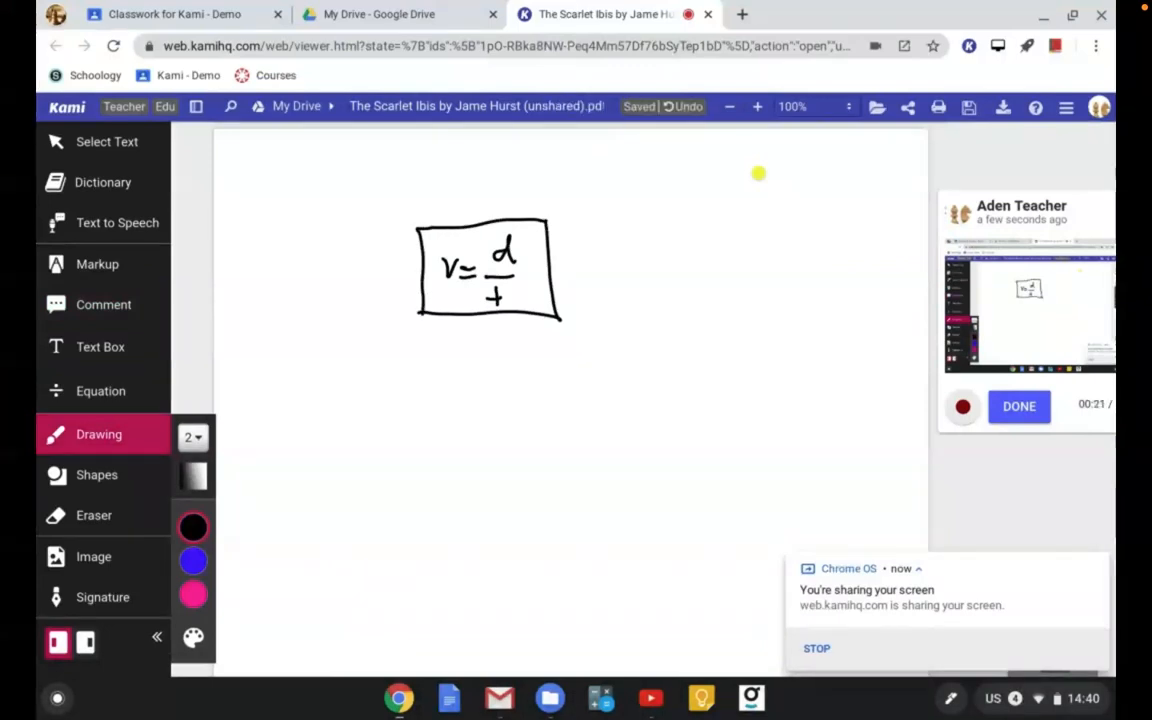
left_click_drag(706, 231, 700, 290)
left_click_drag(686, 283, 707, 281)
left_click_drag(718, 229, 736, 236)
left_click_drag(715, 278, 735, 286)
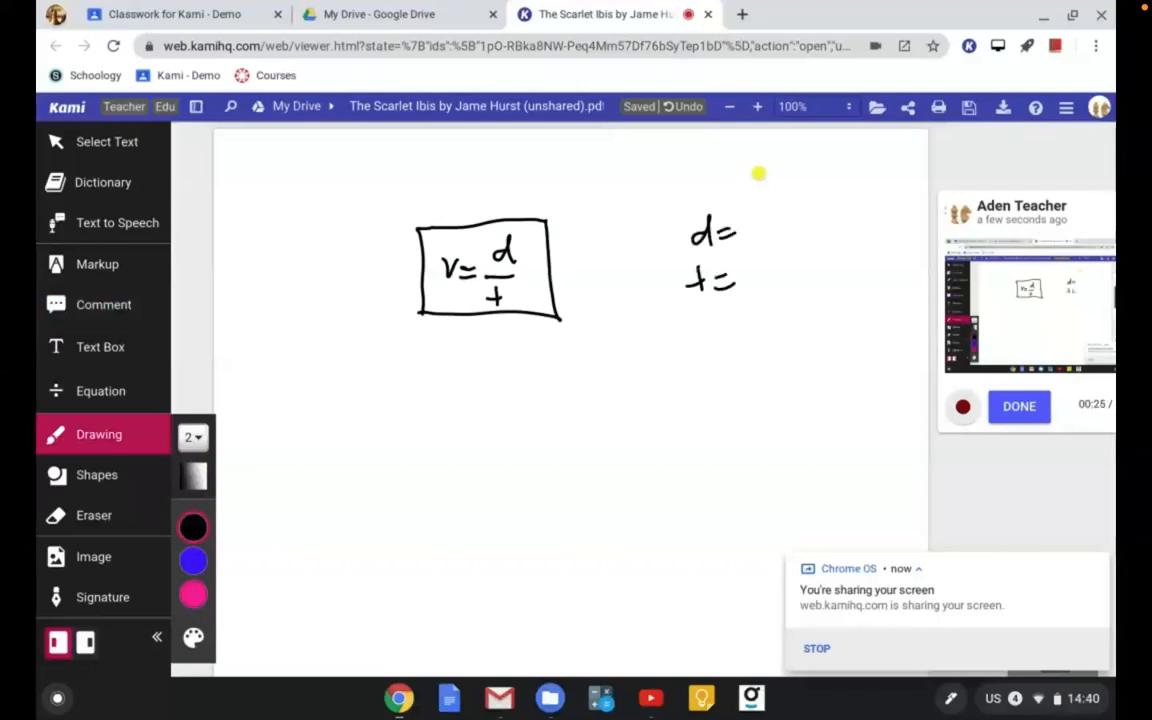
mouse_move(753, 213)
left_mouse_down()
mouse_move(755, 240)
mouse_move(791, 234)
left_mouse_up()
left_click_drag(743, 270, 771, 288)
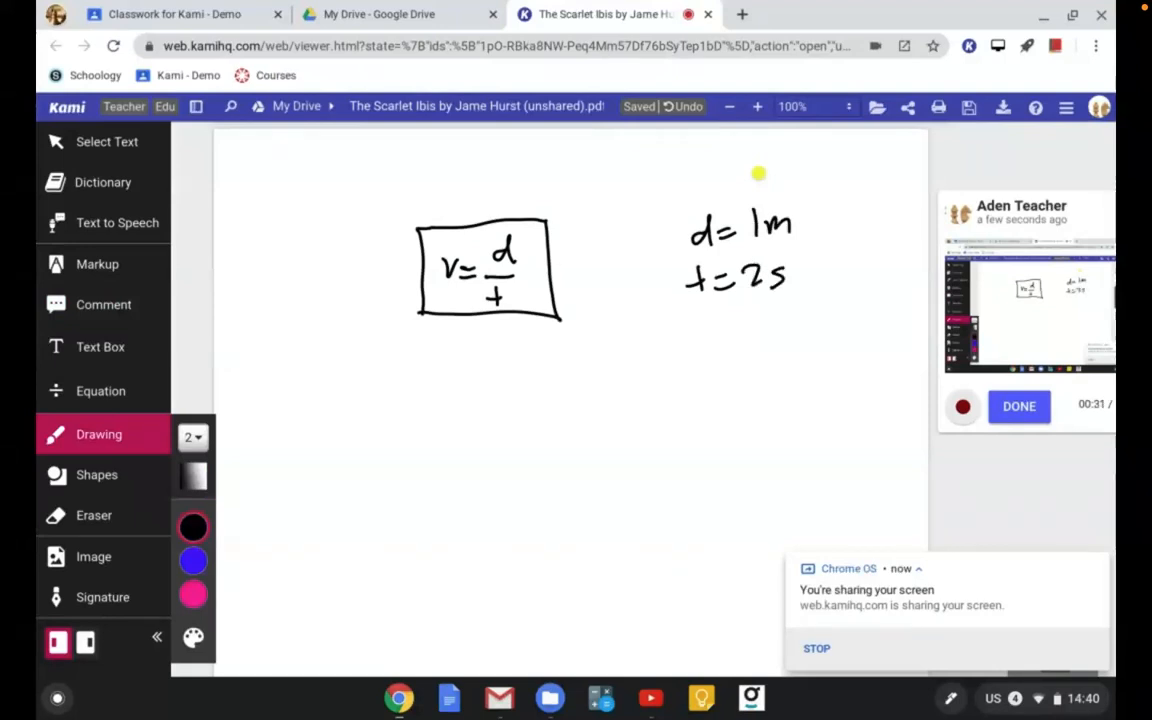
mouse_move(432, 381)
left_mouse_down()
mouse_move(440, 404)
mouse_move(450, 380)
mouse_move(472, 388)
left_mouse_up()
left_click_drag(449, 398, 473, 397)
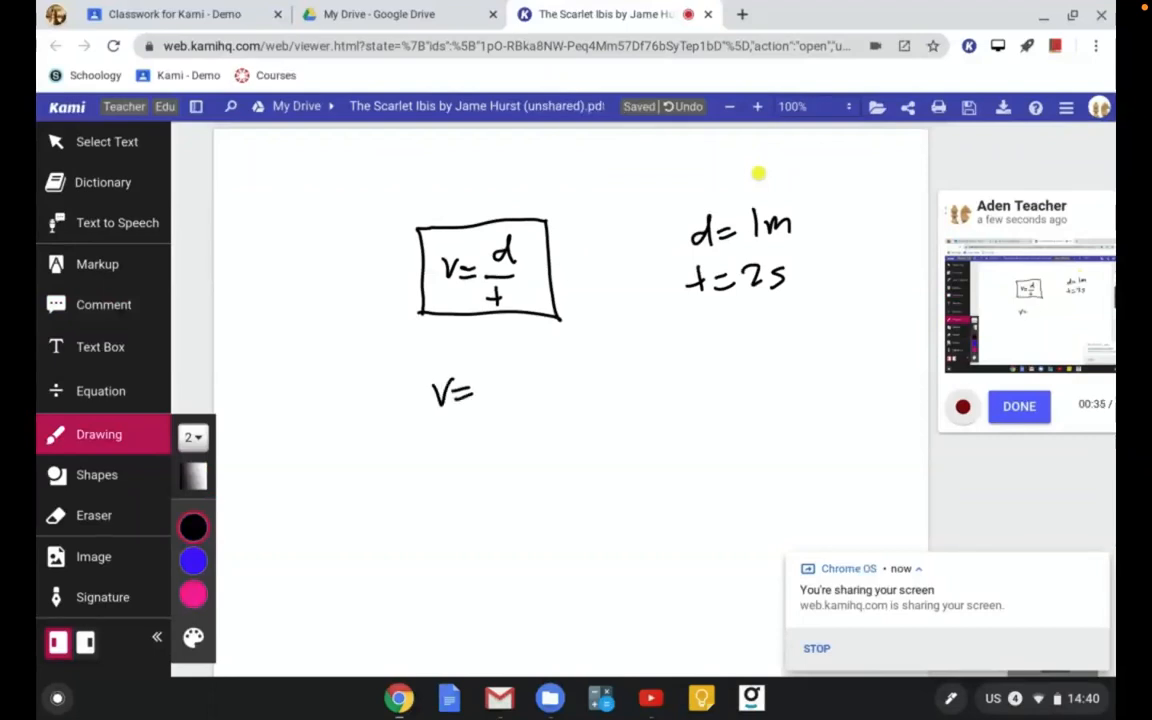
mouse_move(489, 349)
left_mouse_down()
mouse_move(493, 362)
mouse_move(526, 350)
mouse_move(563, 370)
left_mouse_up()
mouse_move(492, 386)
left_mouse_down()
mouse_move(514, 404)
mouse_move(526, 389)
mouse_move(522, 402)
left_mouse_up()
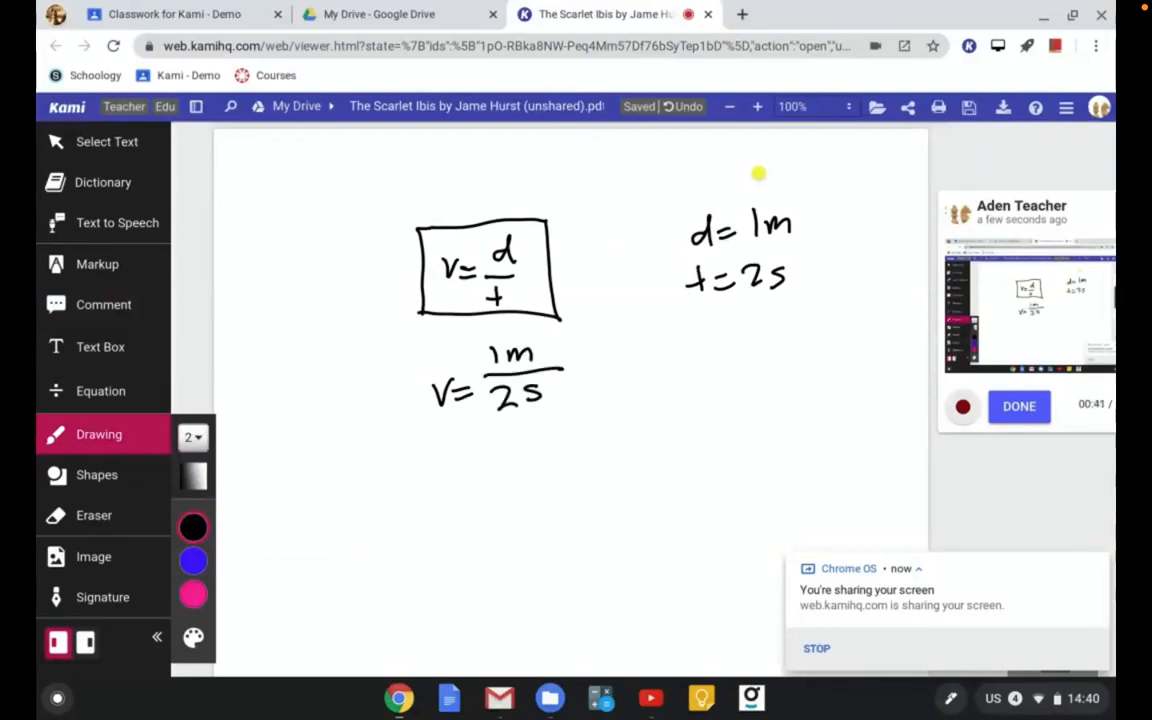
mouse_move(433, 469)
left_mouse_down()
mouse_move(435, 489)
mouse_move(444, 471)
mouse_move(472, 482)
mouse_move(496, 453)
mouse_move(545, 450)
mouse_move(536, 461)
mouse_move(588, 467)
mouse_move(608, 432)
left_mouse_up()
left_click_drag(618, 426, 621, 436)
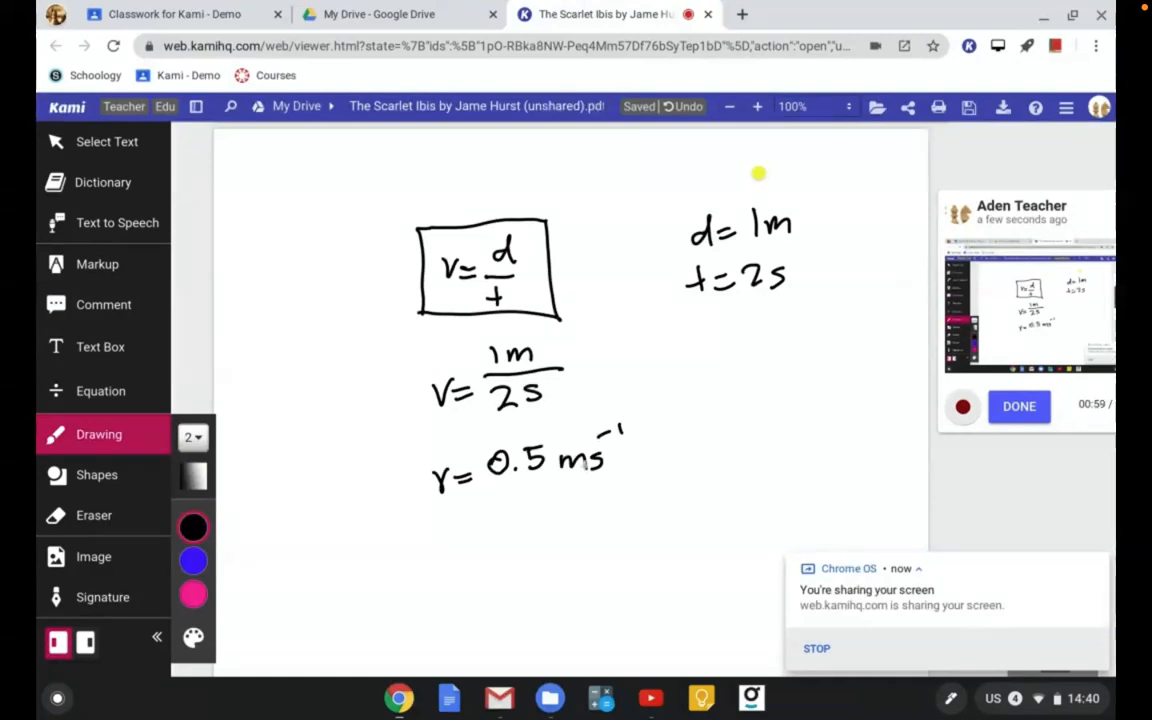
left_click_drag(421, 511, 662, 487)
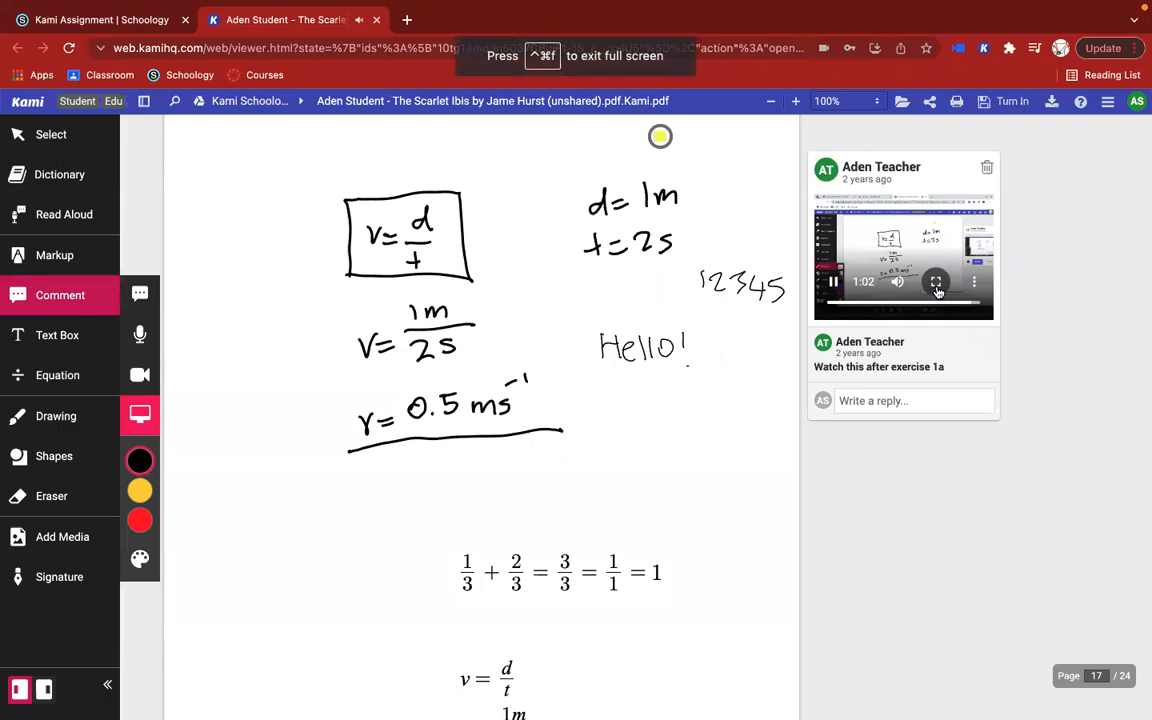
left_click(835, 282)
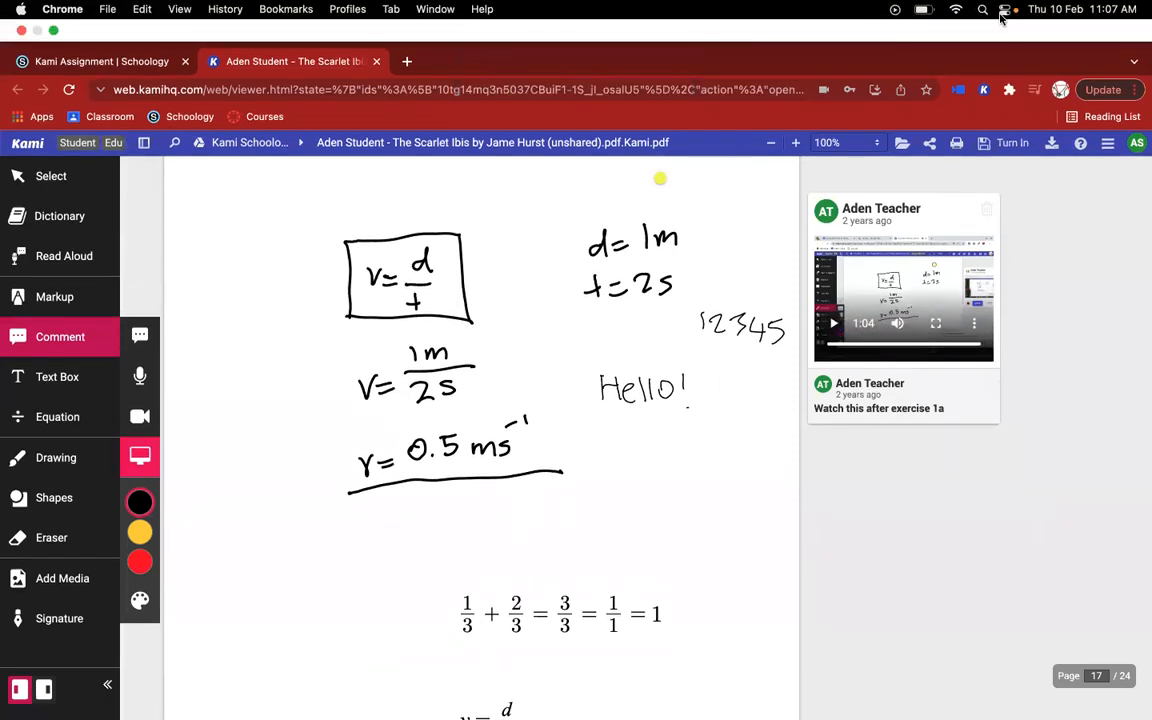
Step: Switch the computer's sound output to Jabra Evolve 75 and return to the page 17 document view
left_click(984, 10)
left_click(1003, 10)
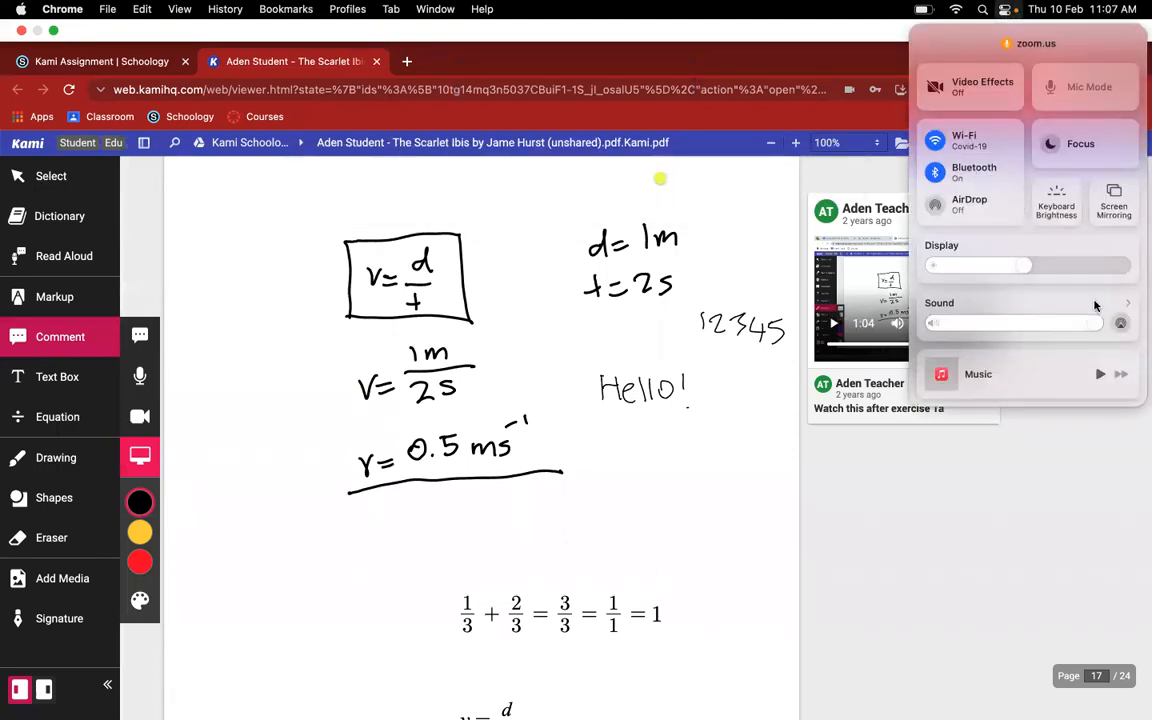
left_click(1121, 323)
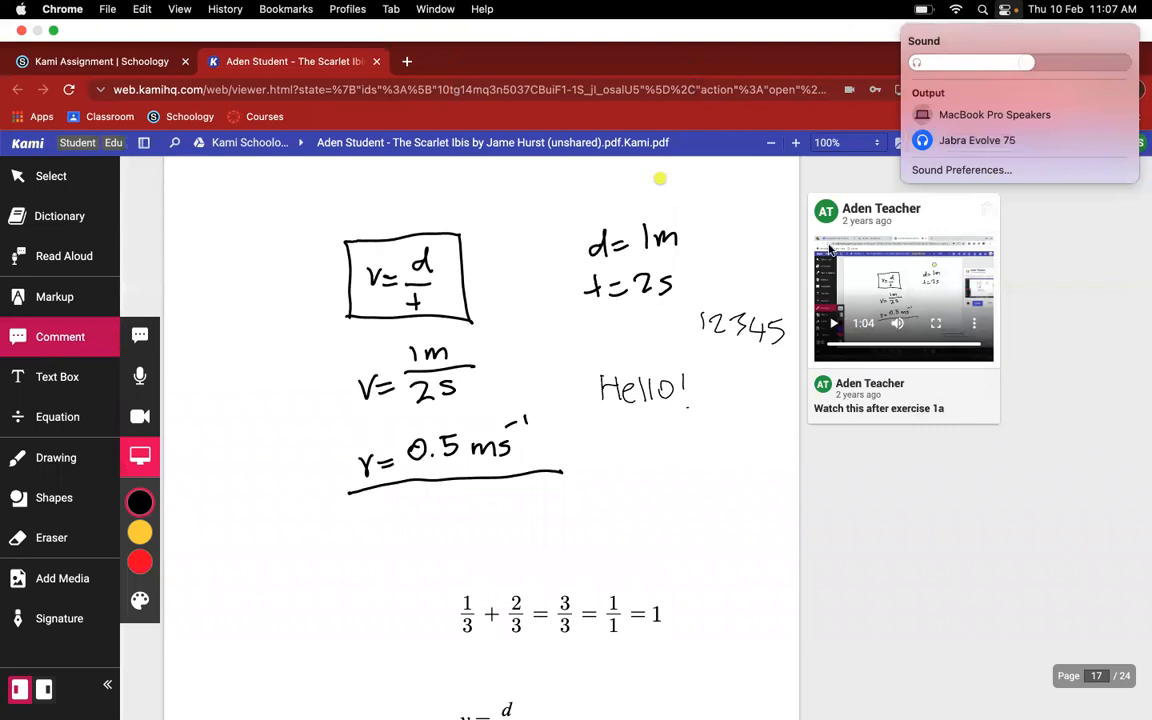
left_click(418, 672)
left_click(487, 572)
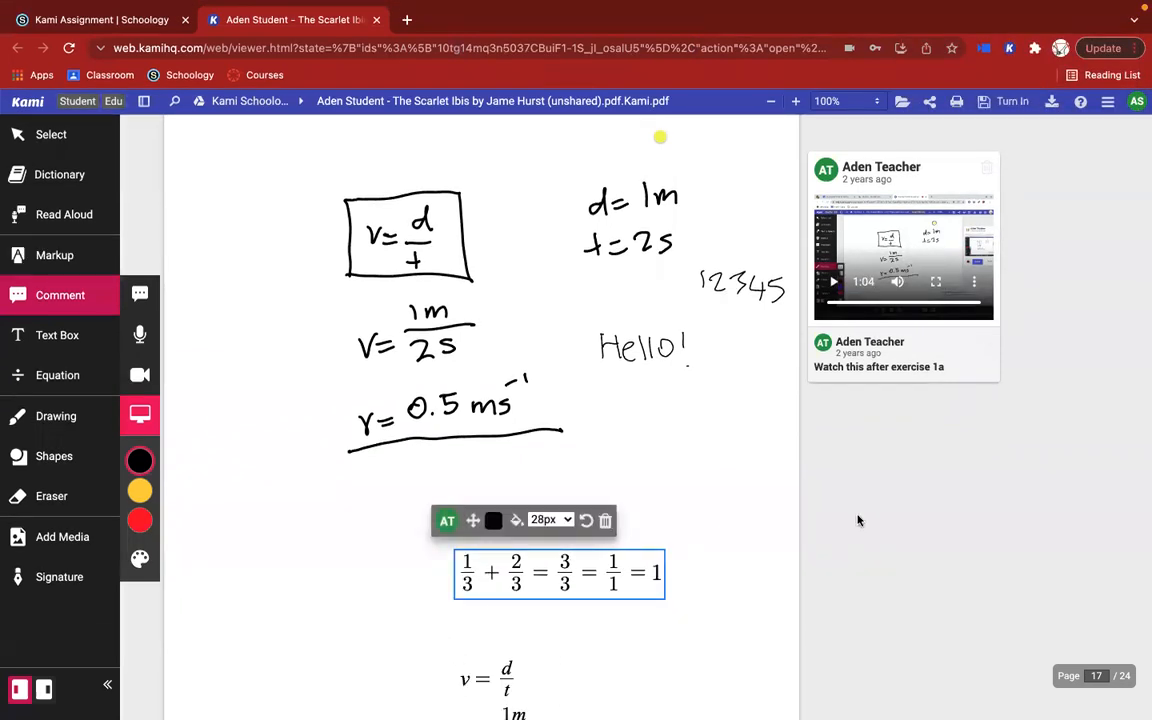
scroll(642, 456, "down", 1)
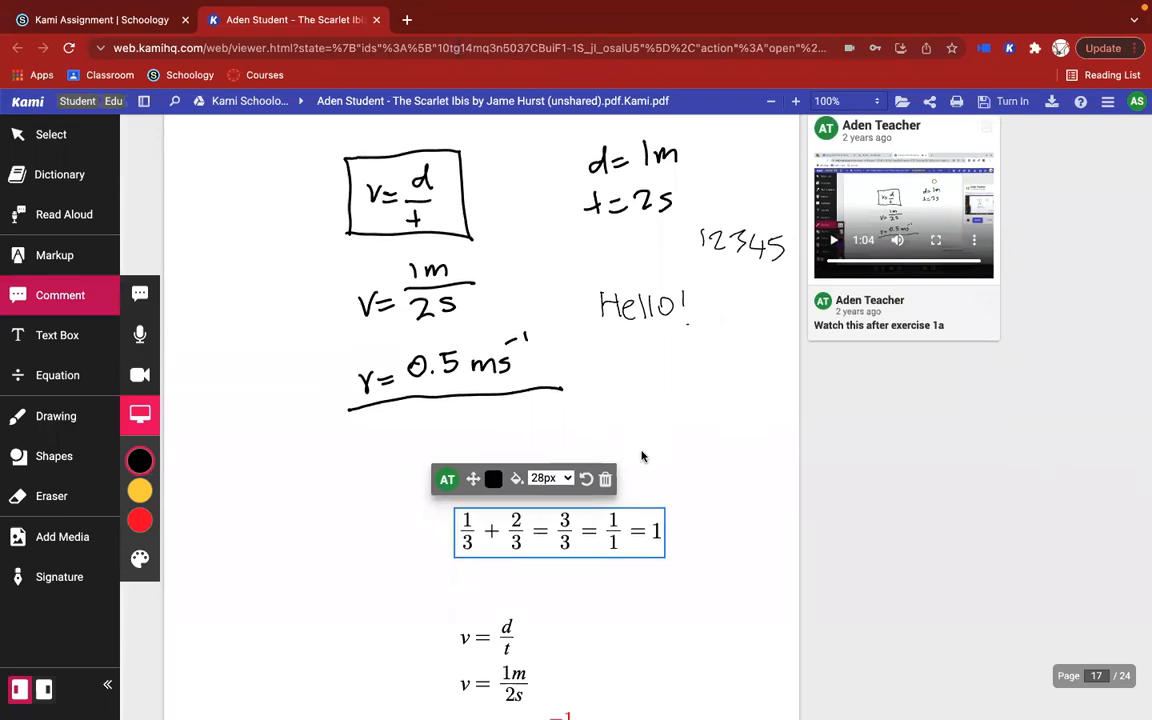
scroll(640, 457, "up", 3)
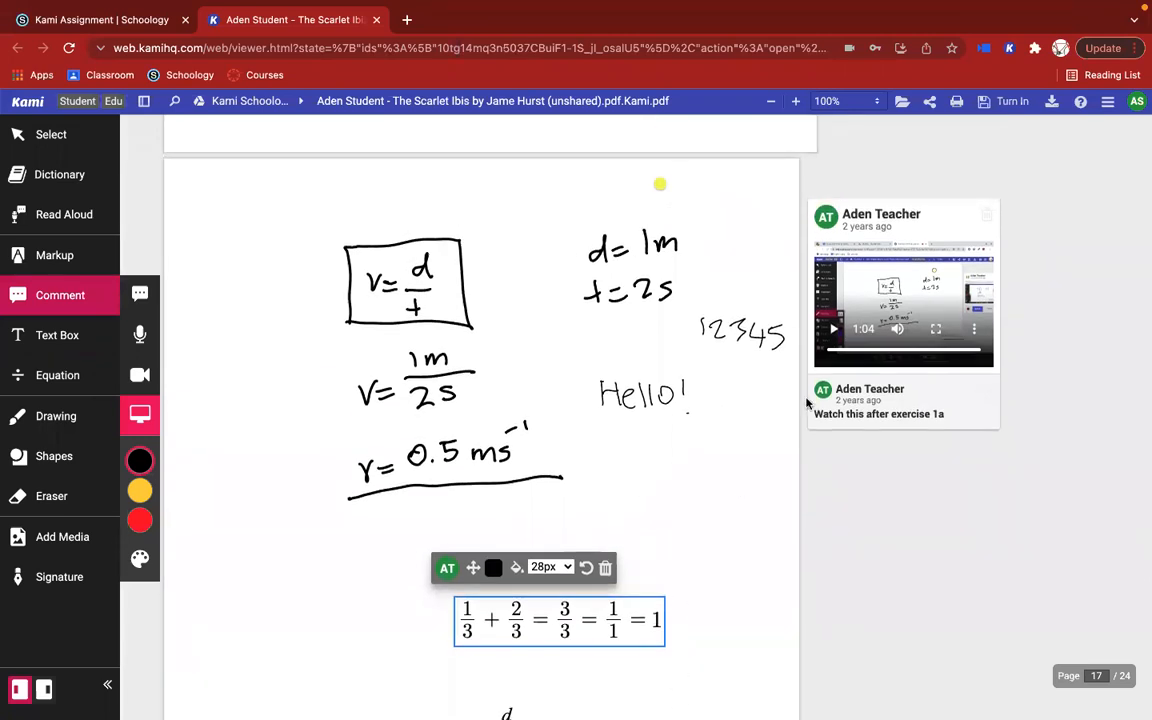
left_click(431, 326)
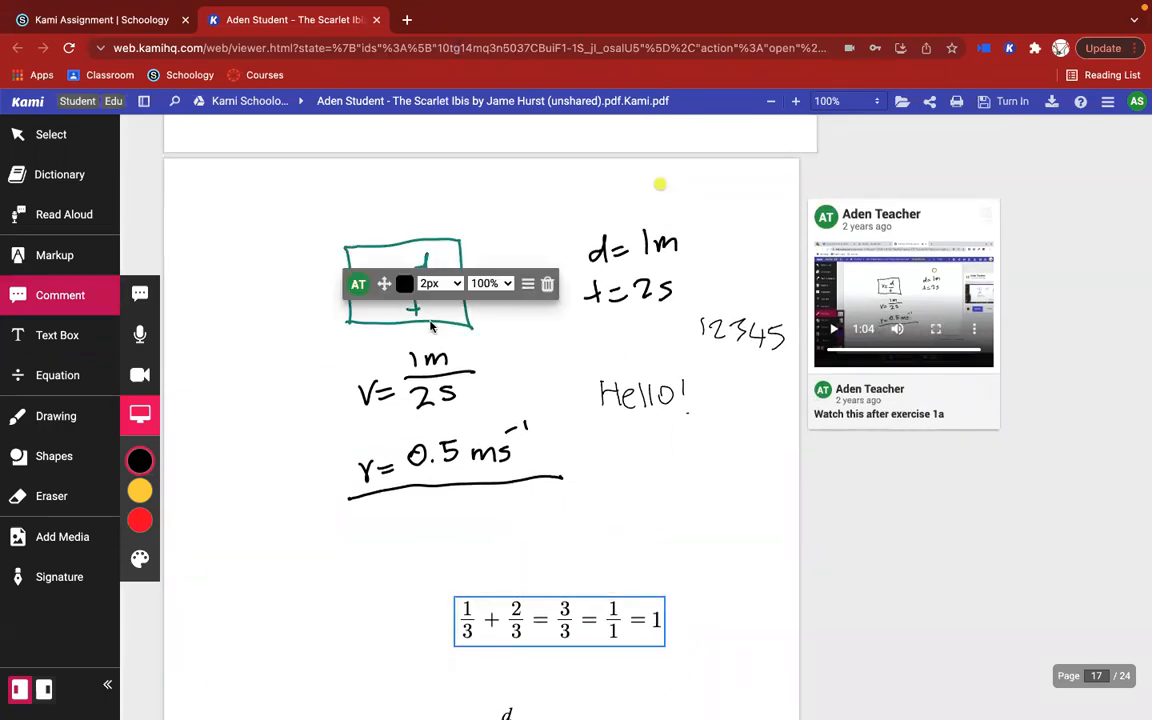
left_click(315, 372)
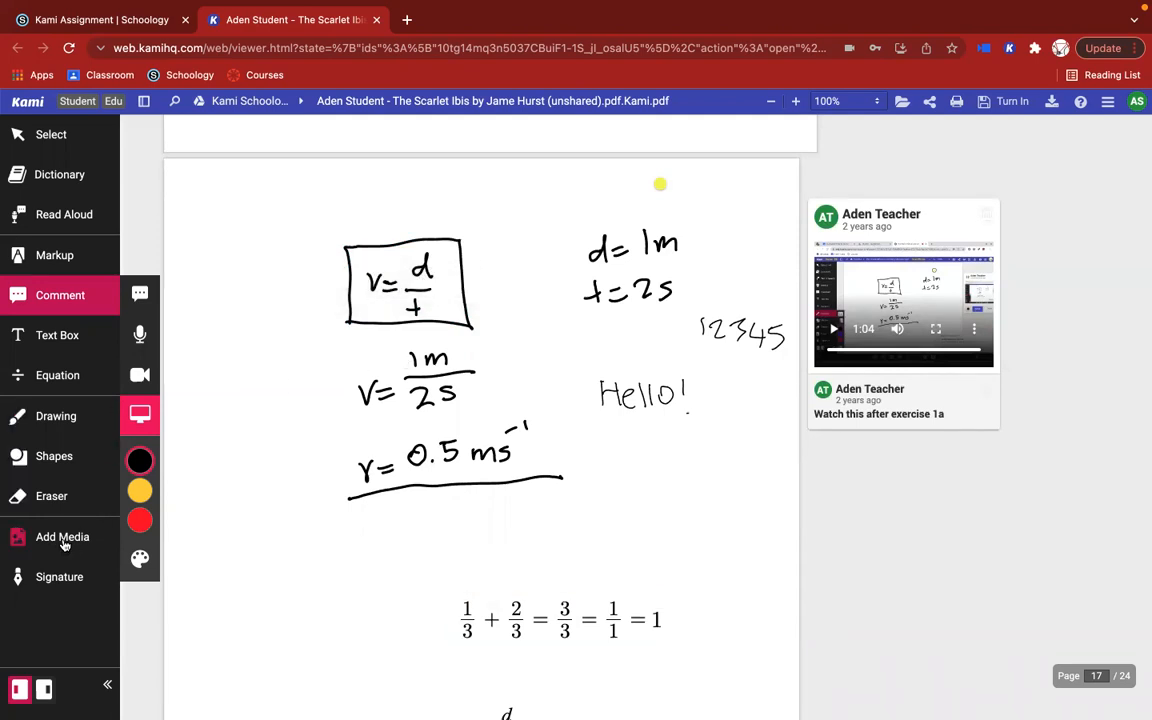
Step: Go to page 1 with the Text Box tool and start a text box beneath "What is the setting of the story?"
left_click(50, 335)
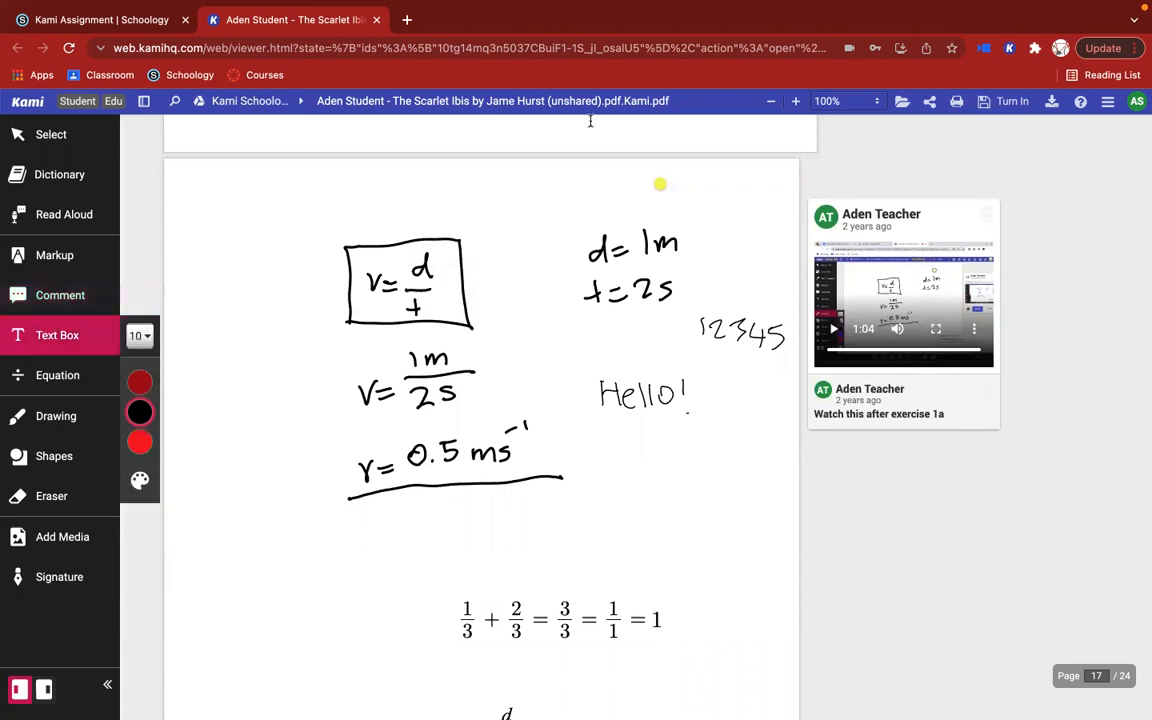
left_click(62, 378)
left_click(72, 330)
scroll(549, 317, "up", 20)
scroll(549, 317, "up", 20)
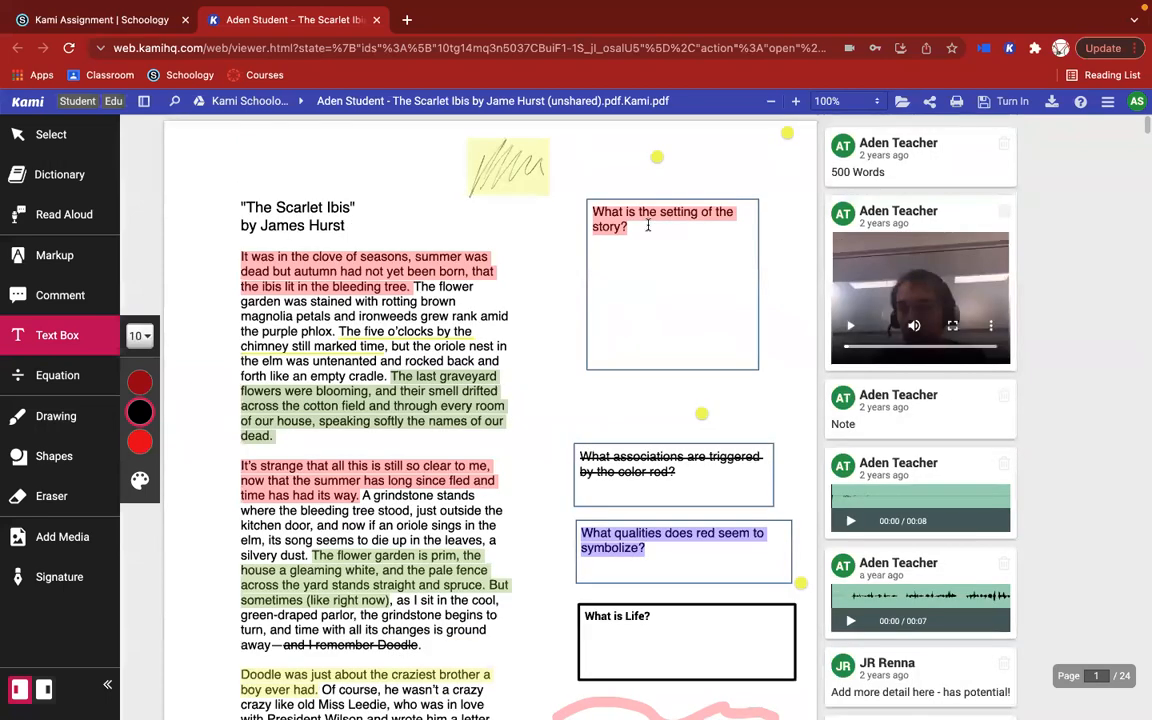
left_click(593, 254)
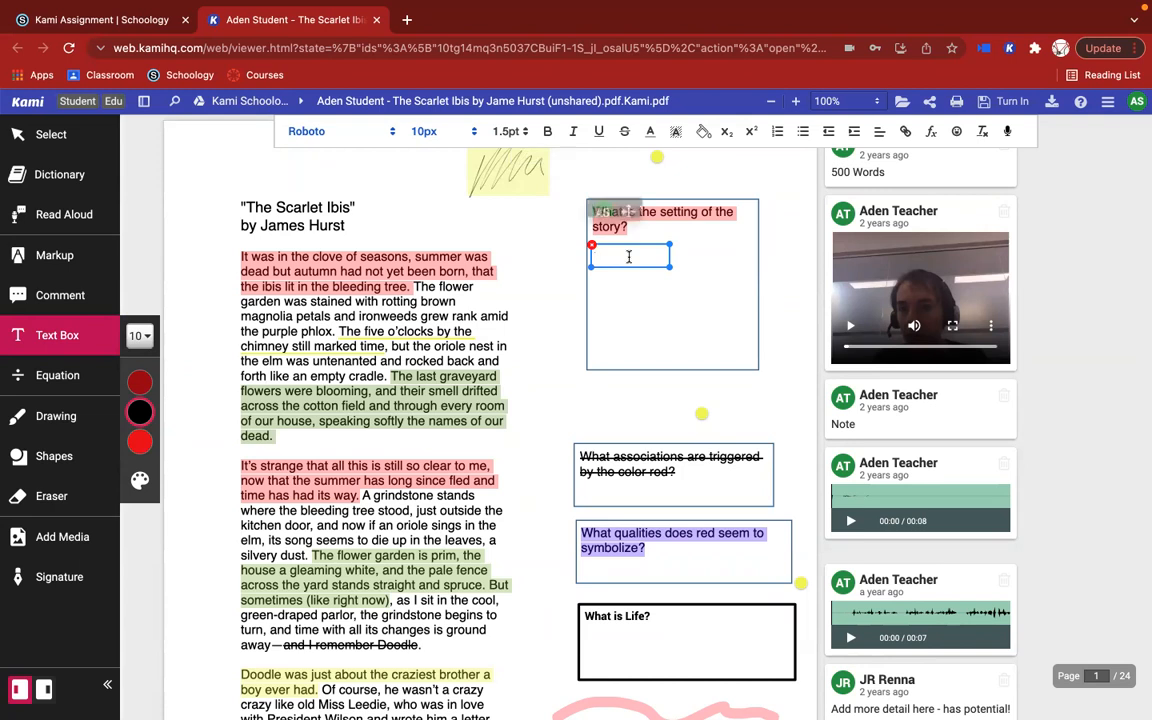
Step: Look through the font and line height options available for the text box
left_click(334, 130)
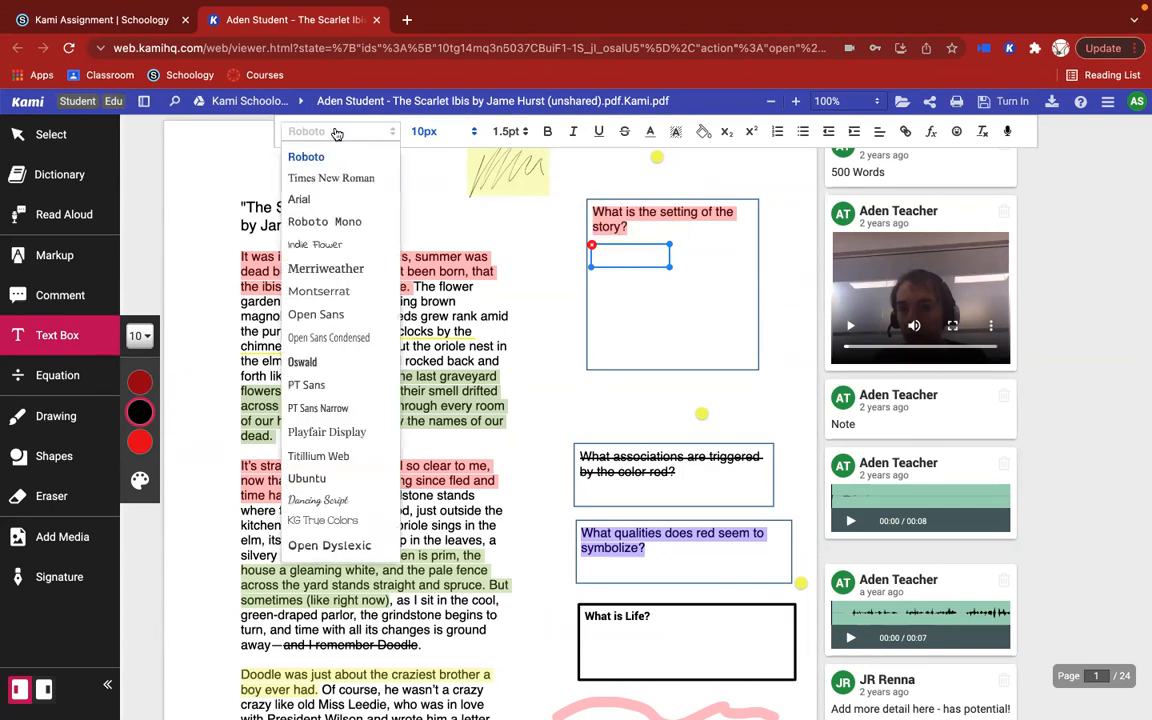
left_click(624, 255)
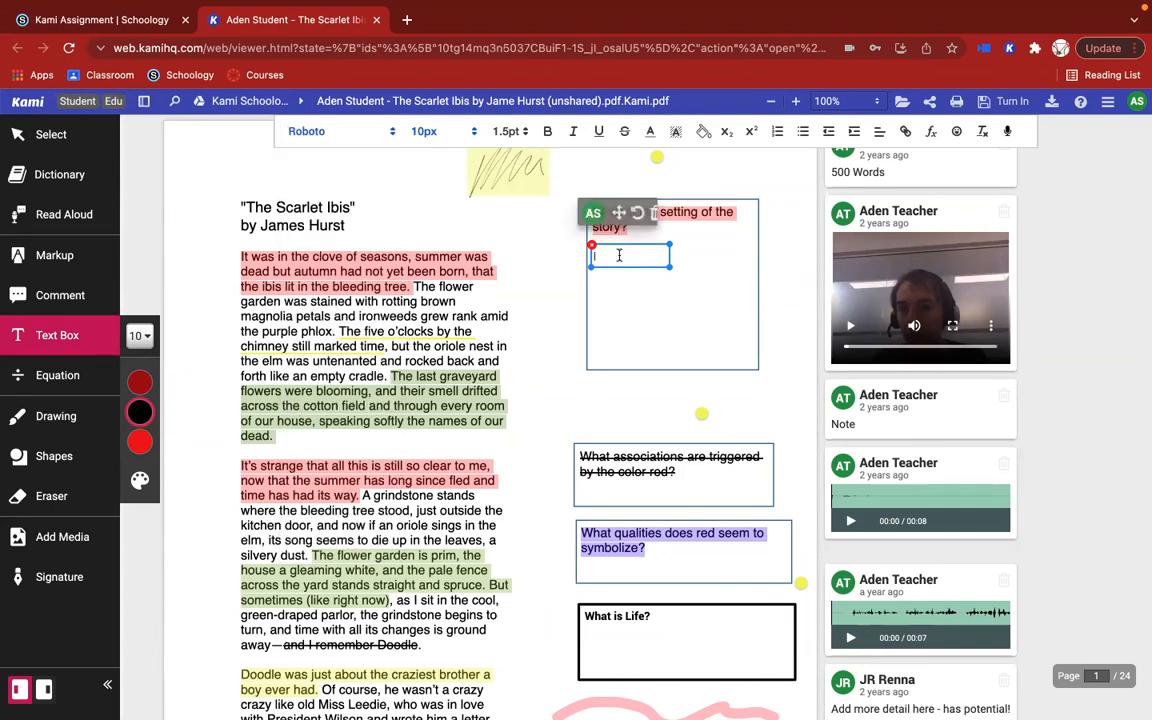
left_click(504, 131)
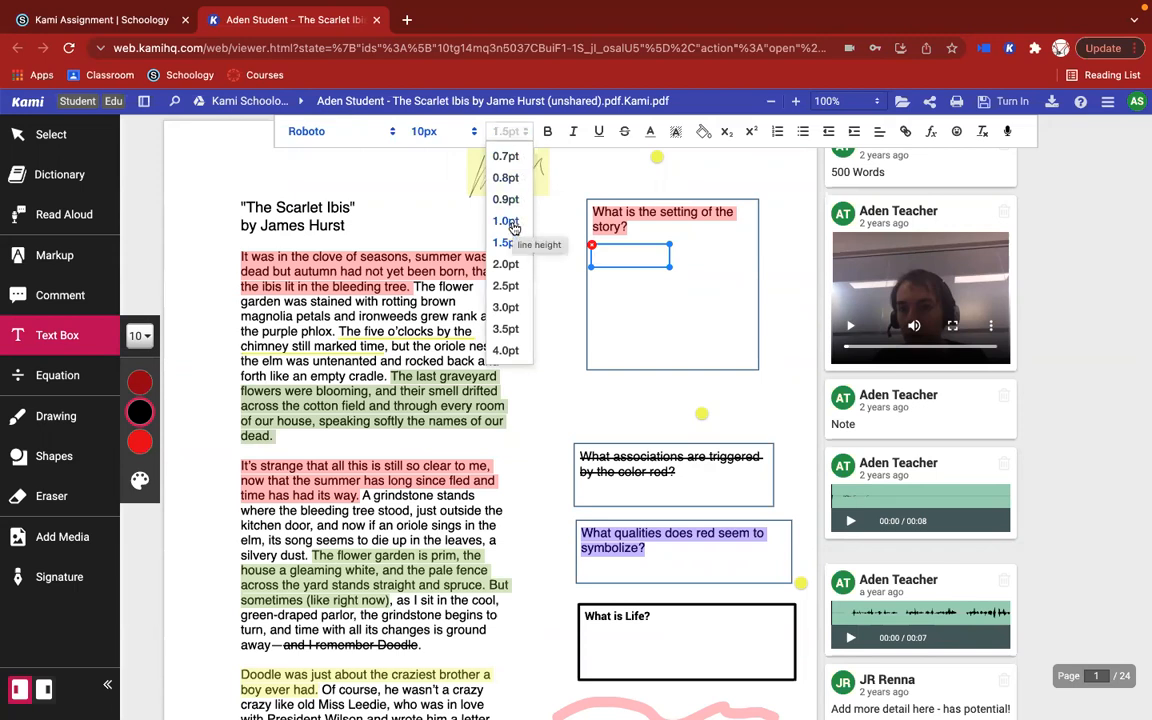
left_click(506, 131)
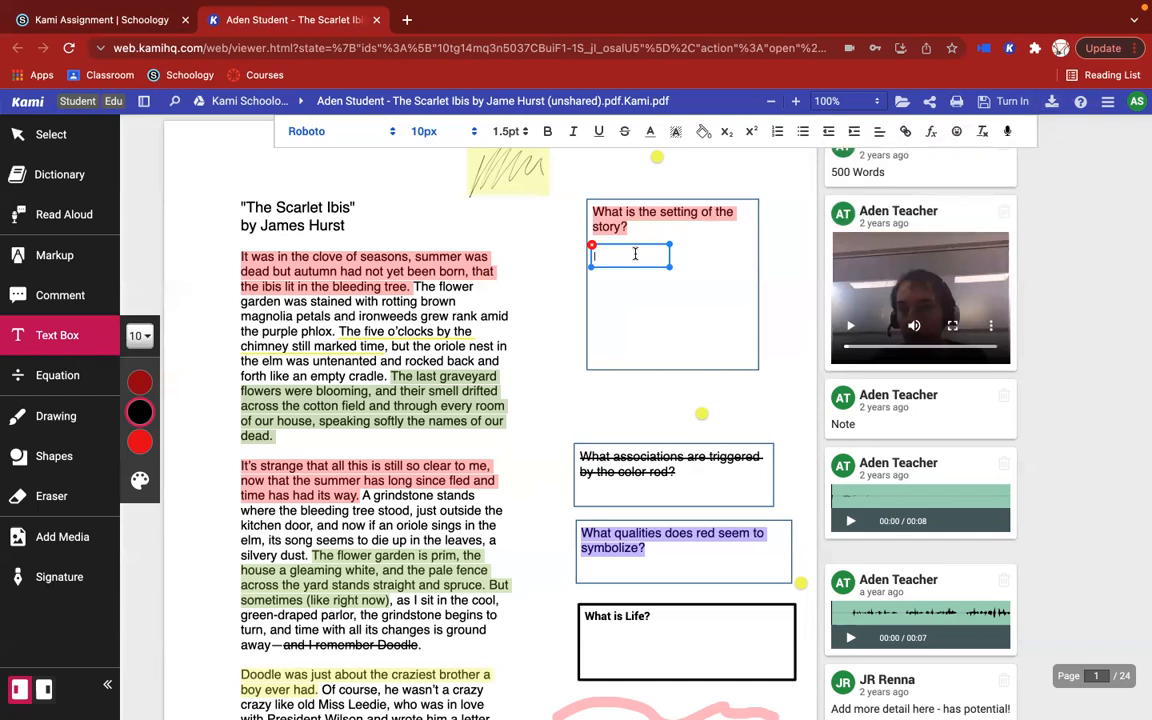
Step: Enlarge the empty text box to cover most of the setting question's answer space and deselect it
mouse_move(635, 254)
left_click_drag(670, 266, 740, 343)
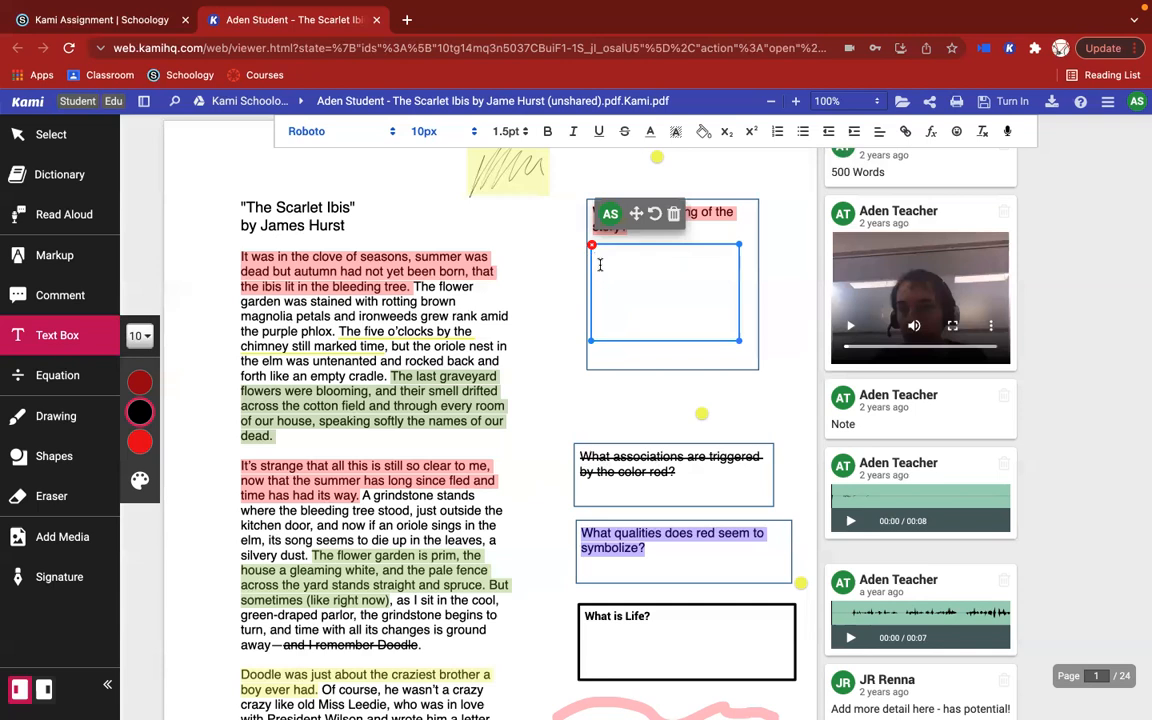
left_click(538, 259)
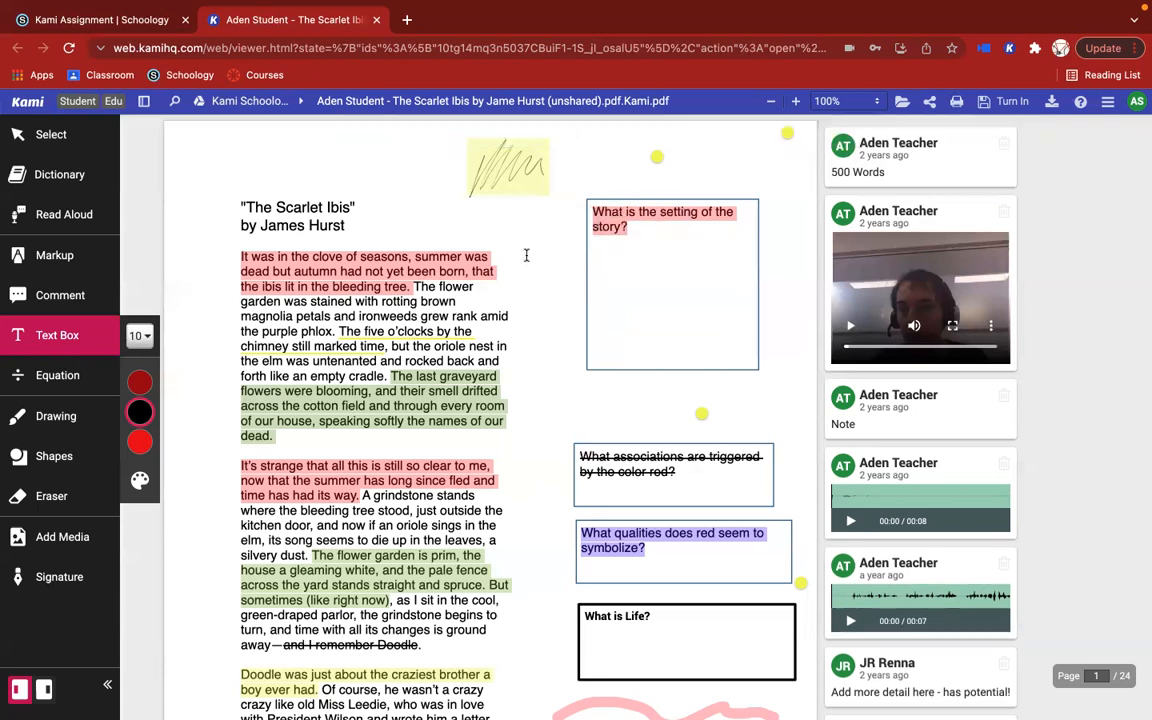
Step: Place a new text box under the setting question and size it to fill the rest of the question's frame
left_click(597, 260)
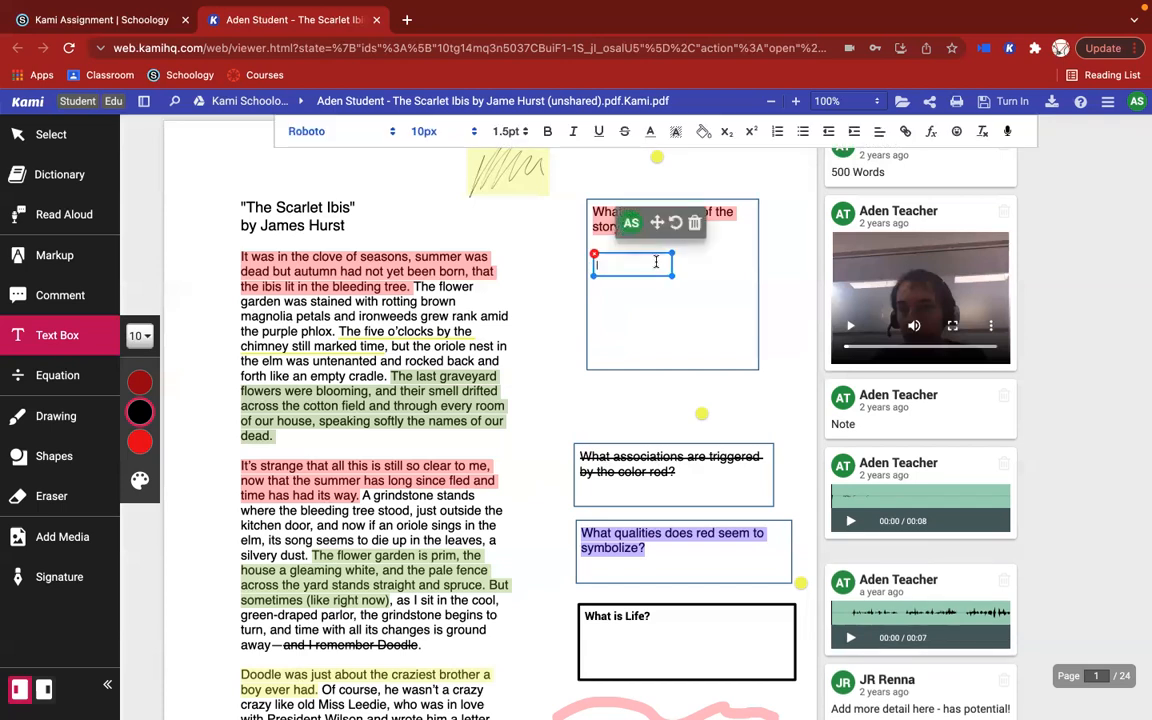
left_click(627, 314)
left_click(627, 312)
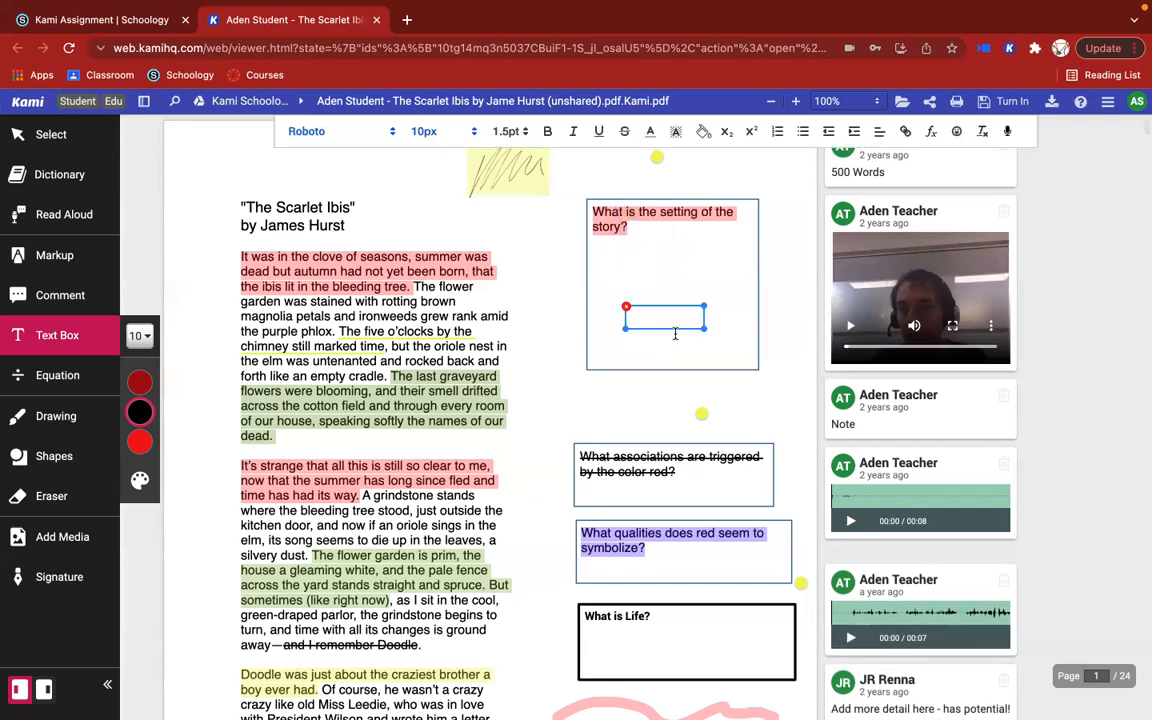
left_click_drag(627, 314, 602, 267)
left_click(620, 315)
left_click(657, 307)
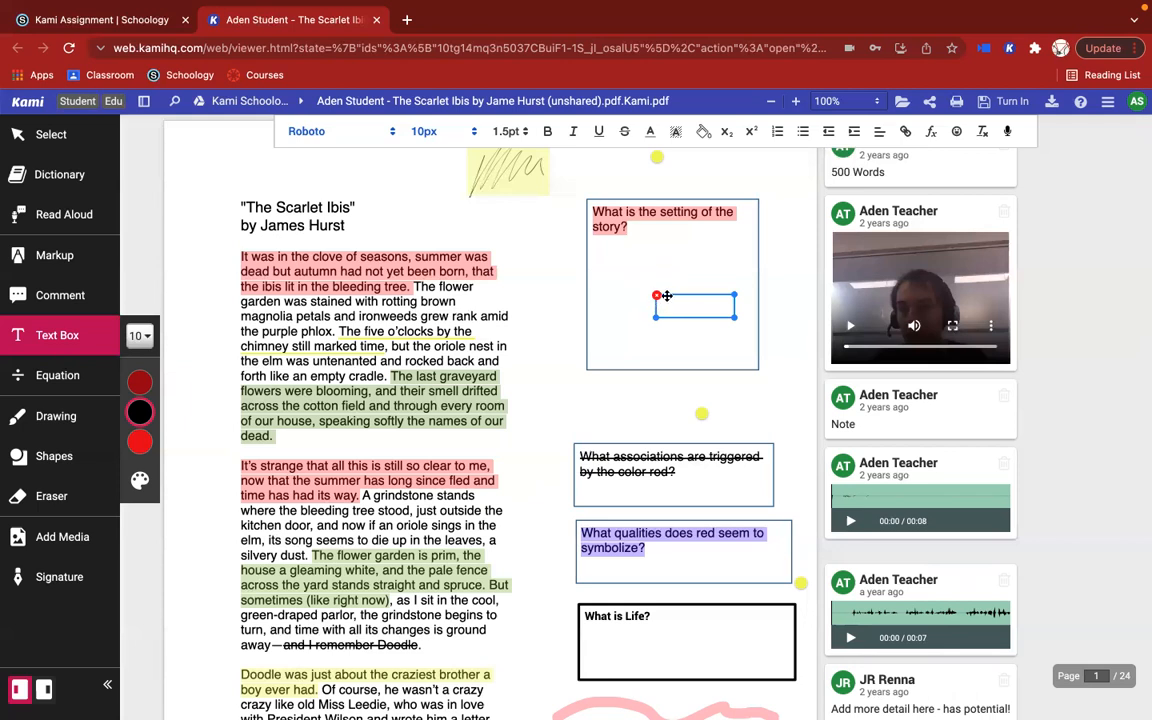
left_click_drag(684, 296, 757, 367)
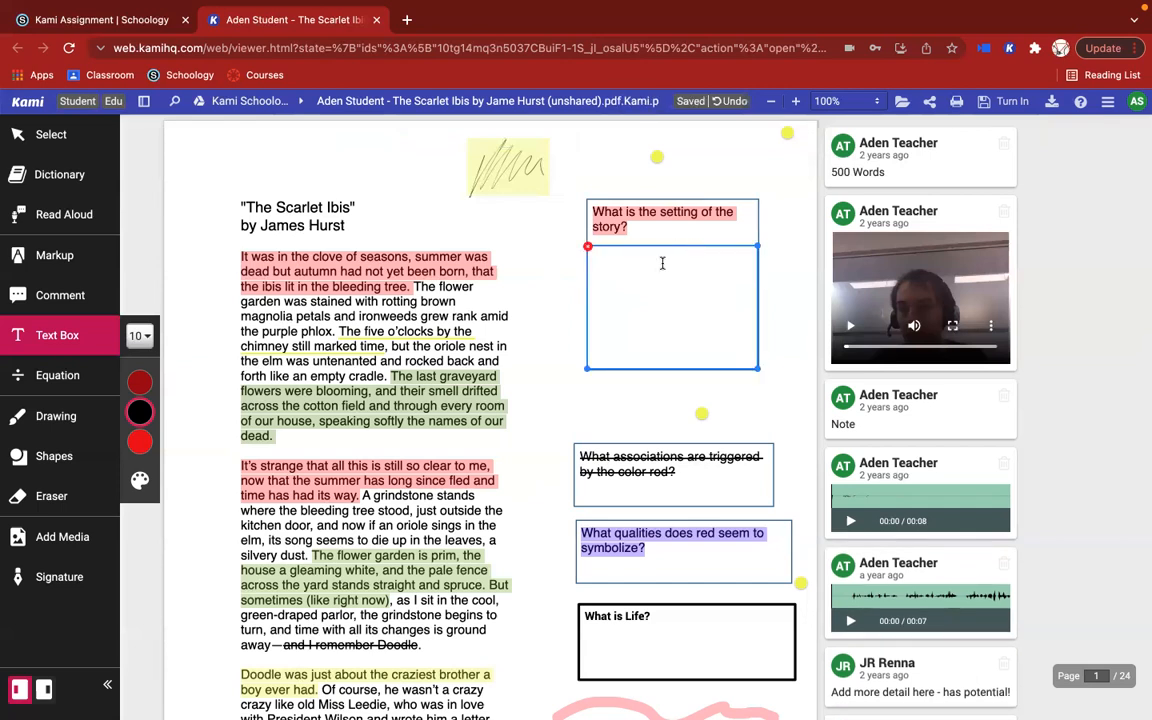
mouse_move(662, 263)
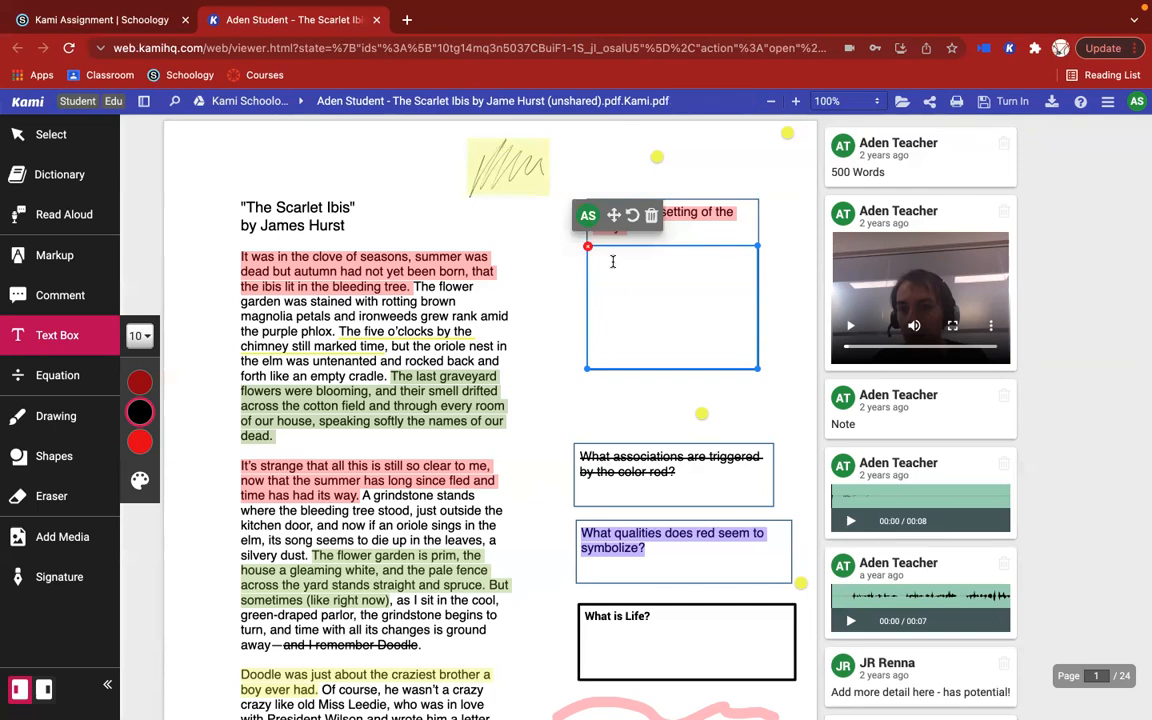
left_click(613, 261)
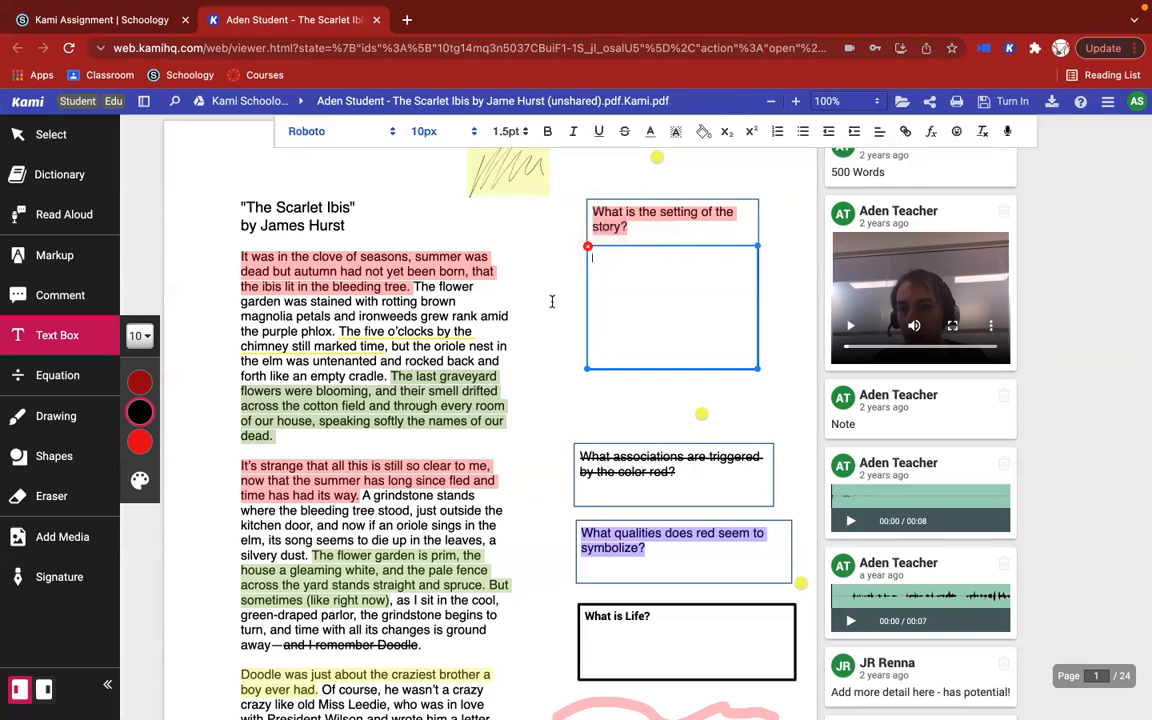
mouse_move(628, 252)
Step: Start an equation beside the story text below the setting question and show the equation symbols
left_click(79, 378)
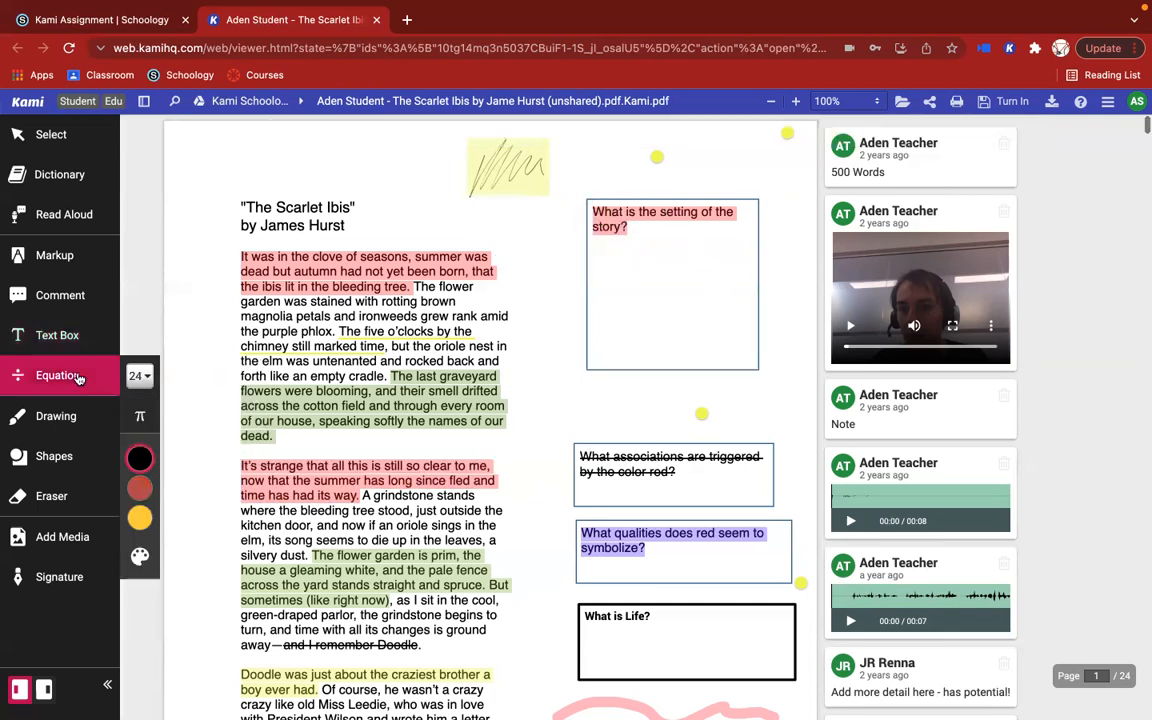
left_click(533, 399)
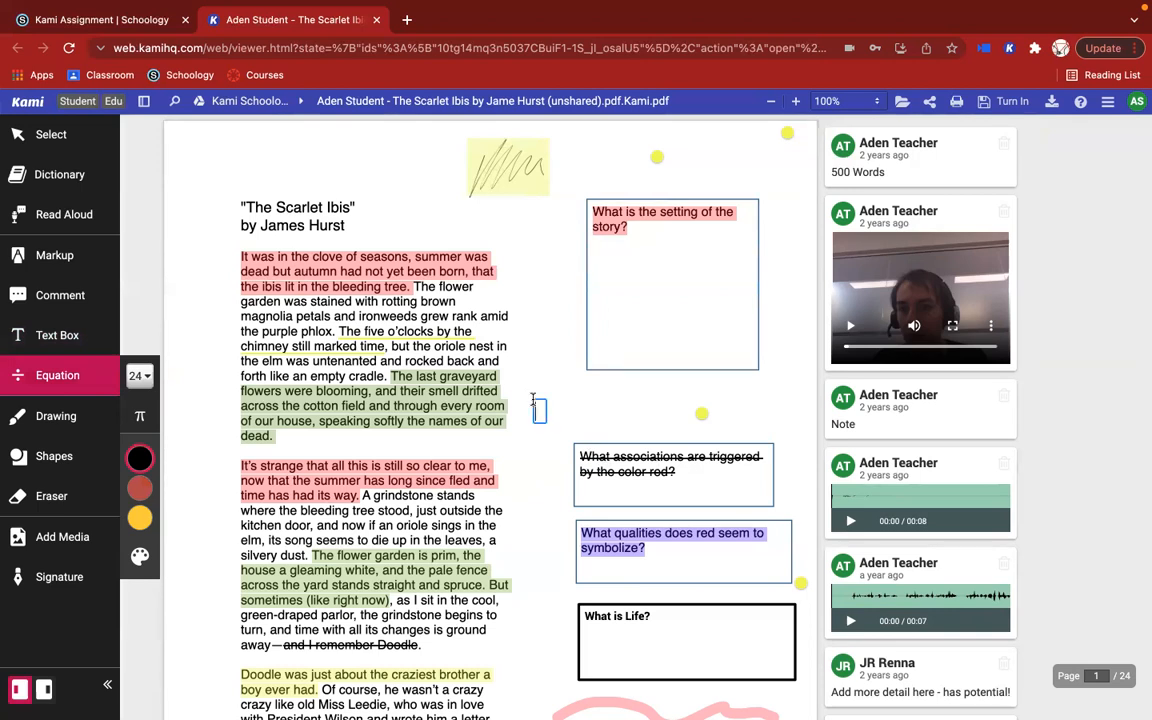
left_click(140, 417)
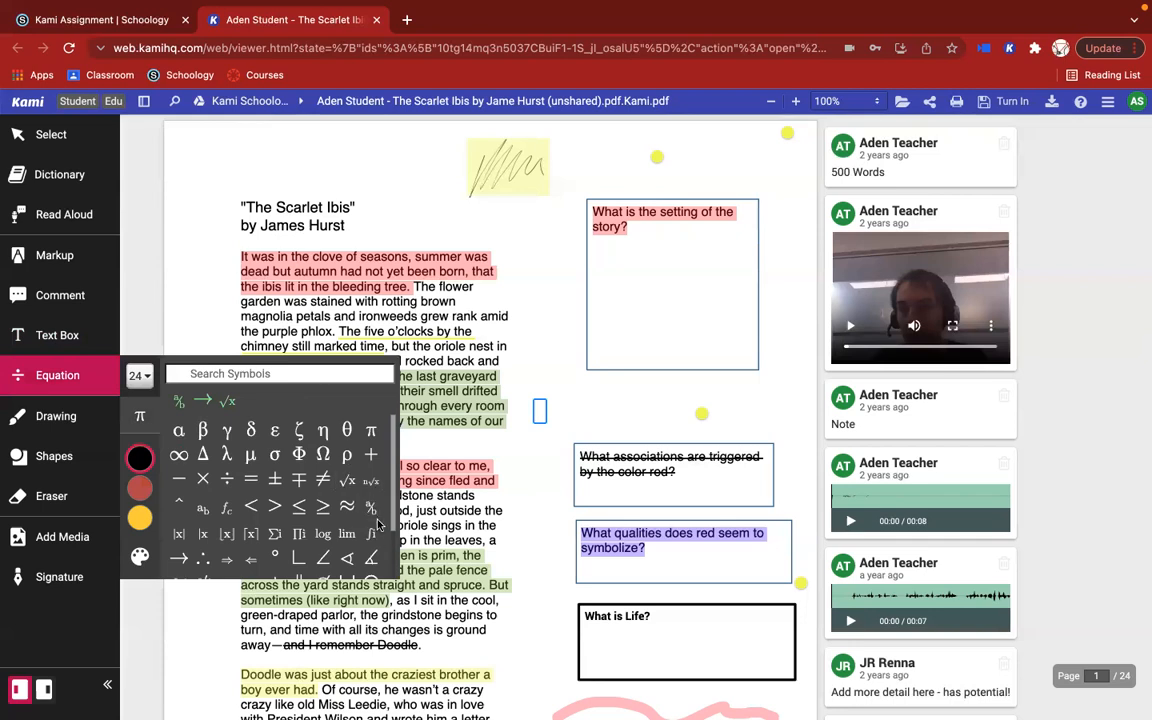
Step: Set the setting question's text box to 24px and enter 1/2+1/2=2/2=1/1=1 in it
left_click(612, 259)
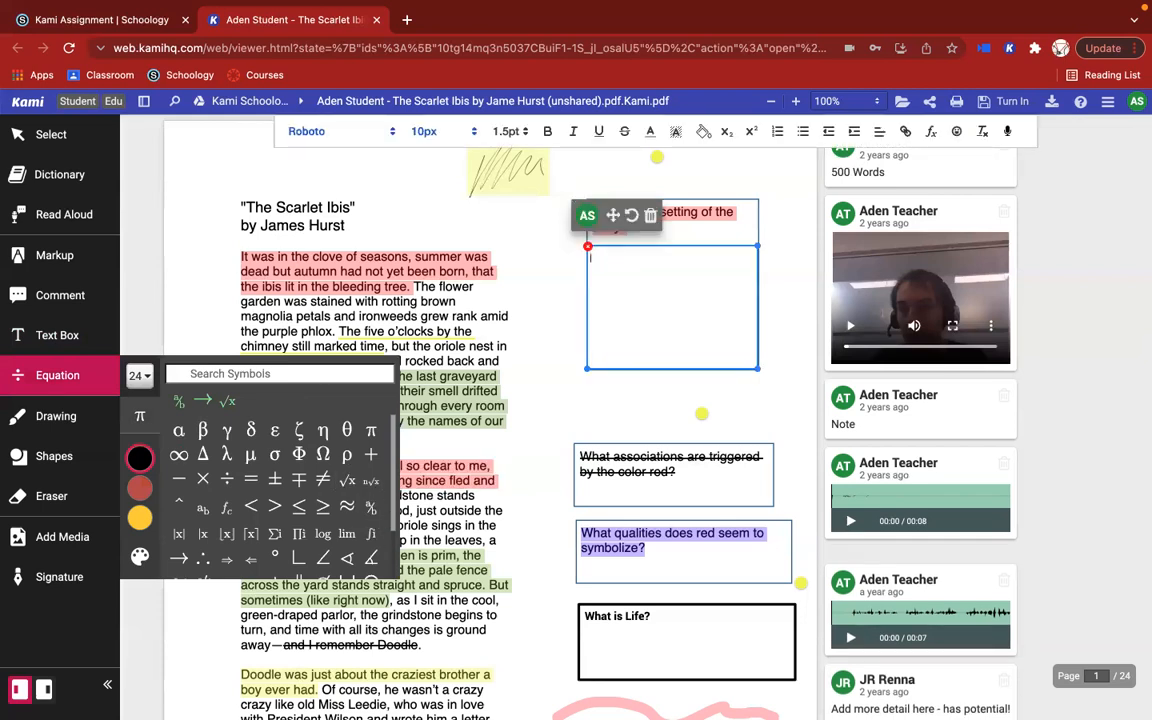
left_click(426, 131)
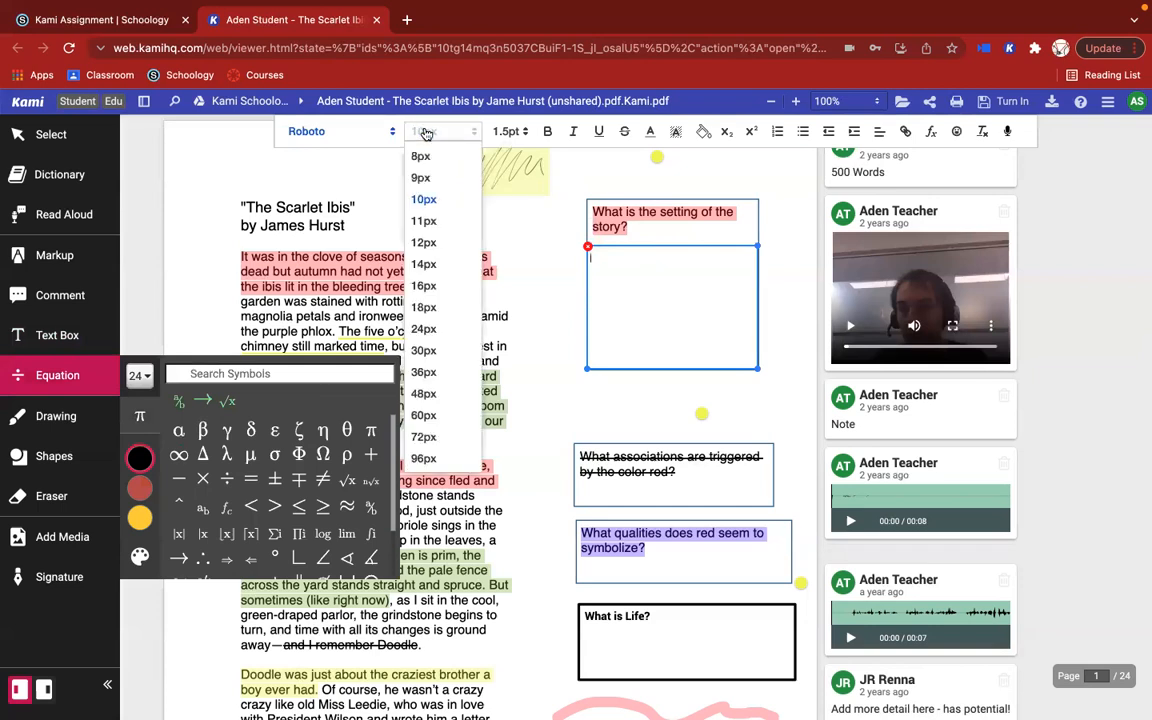
left_click(423, 328)
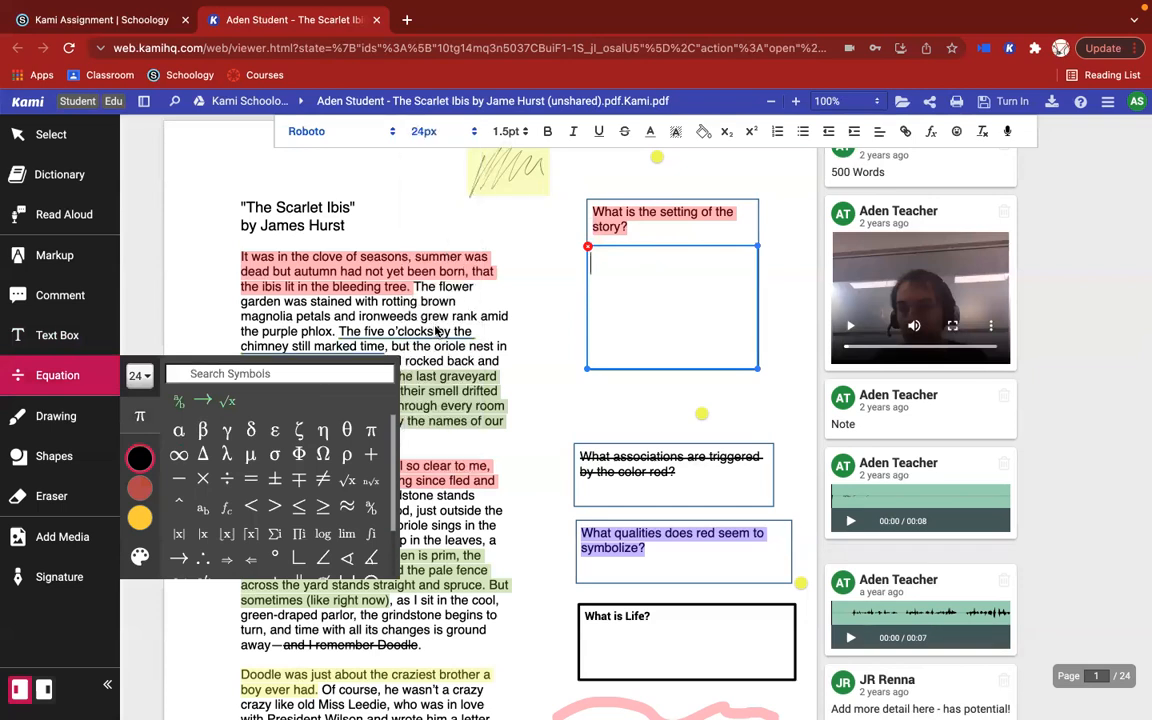
type("1/2+1/2=2/2=")
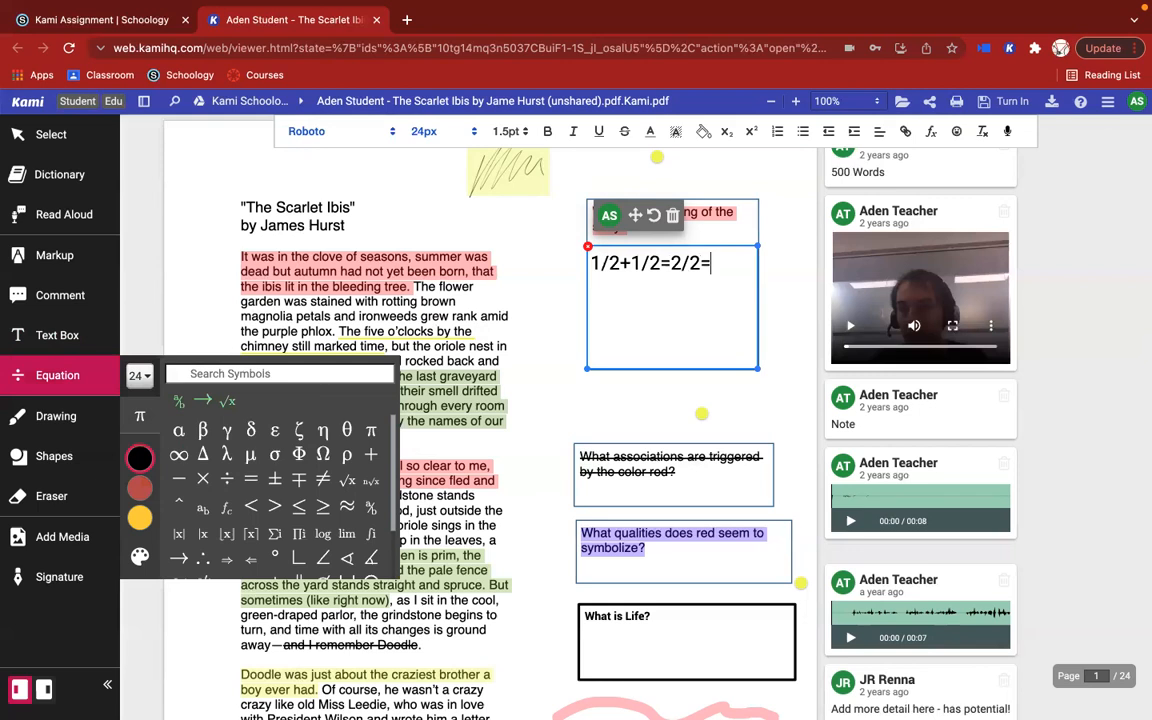
type("1/1=1")
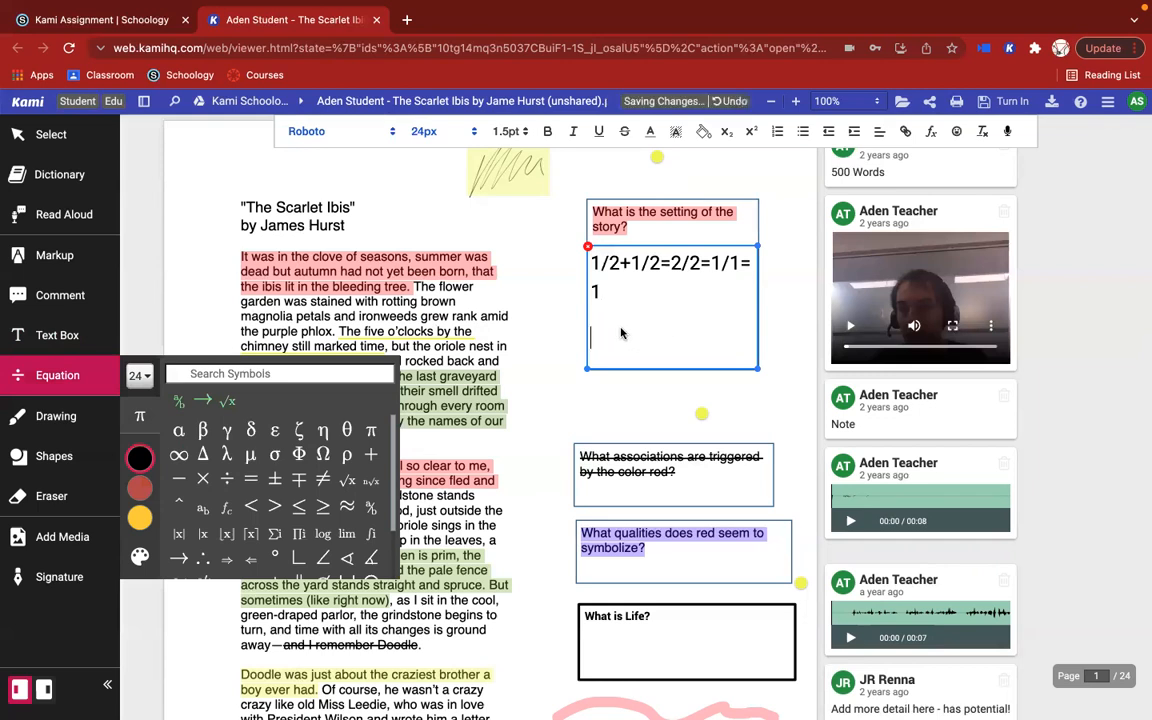
Step: Add 1^2+1^2 on a new line in the text box and select all of its text
key("Return")
type("1")
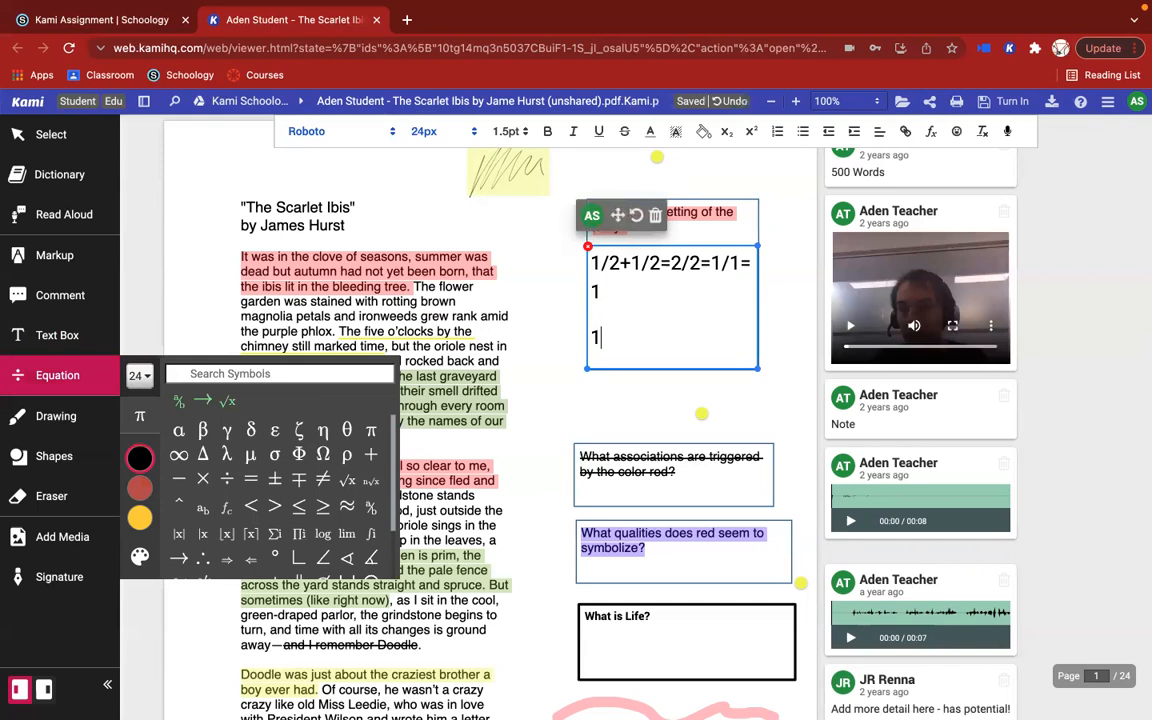
type("^2 +1^2")
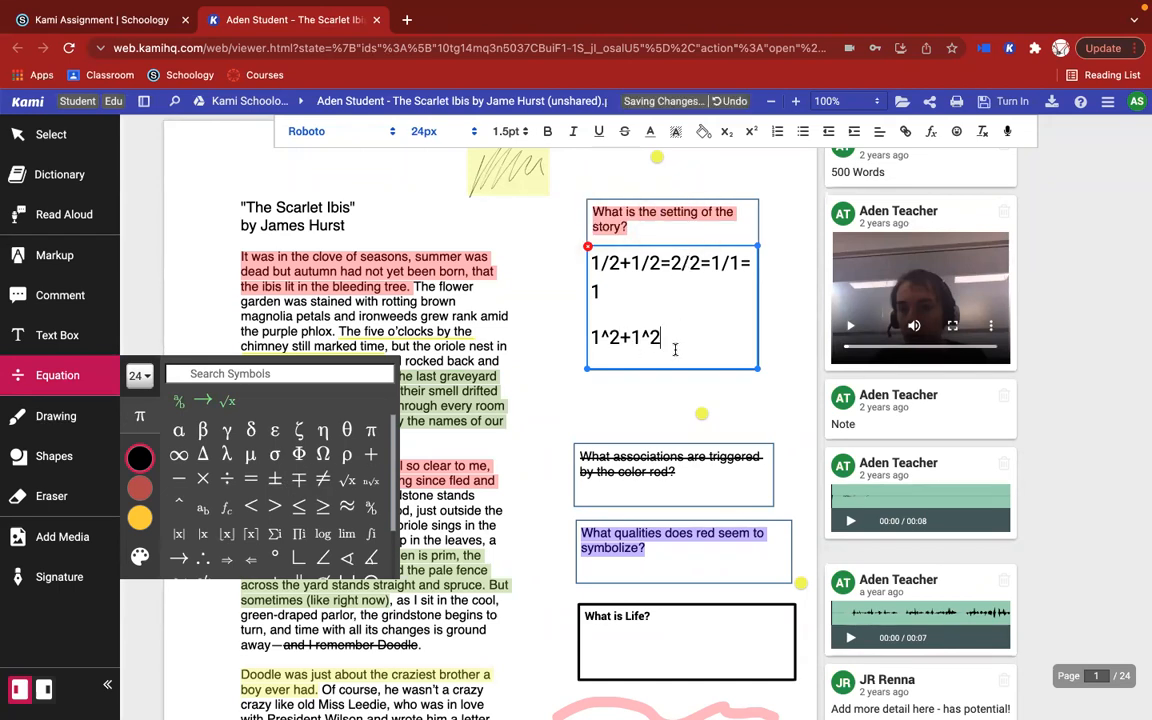
left_click_drag(673, 340, 589, 252)
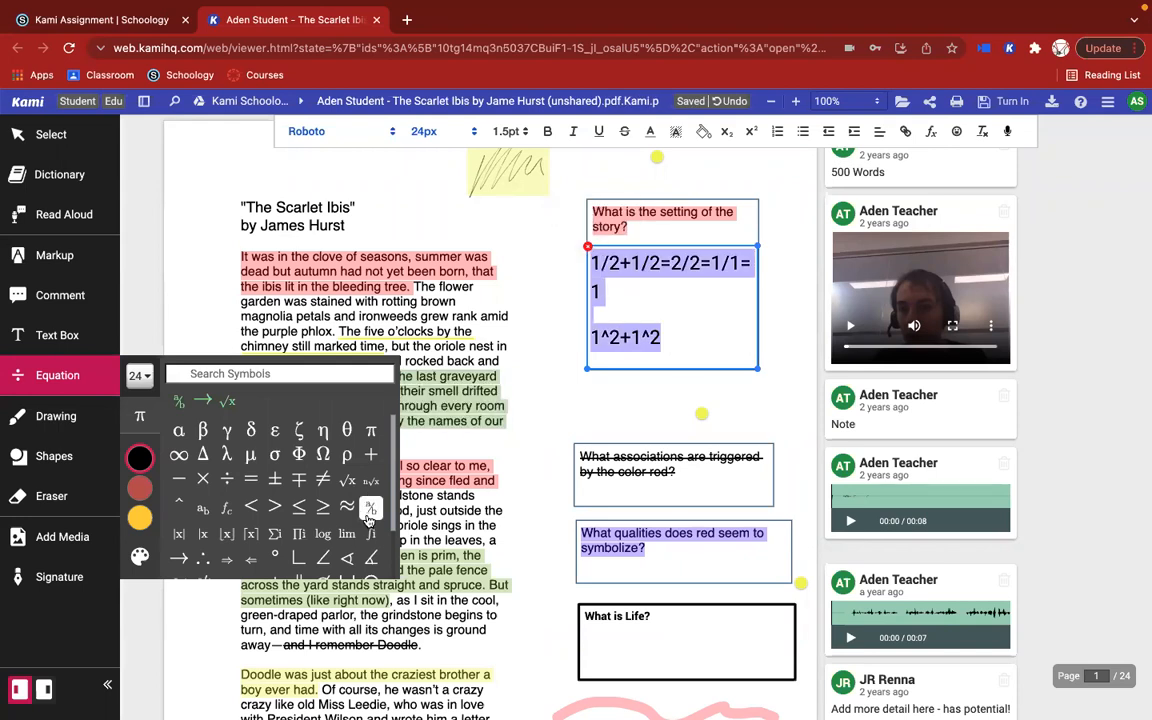
Step: Insert an equation just below the setting question's frame, starting with the stacked fractions 1/2 + 1/2 =
left_click(542, 408)
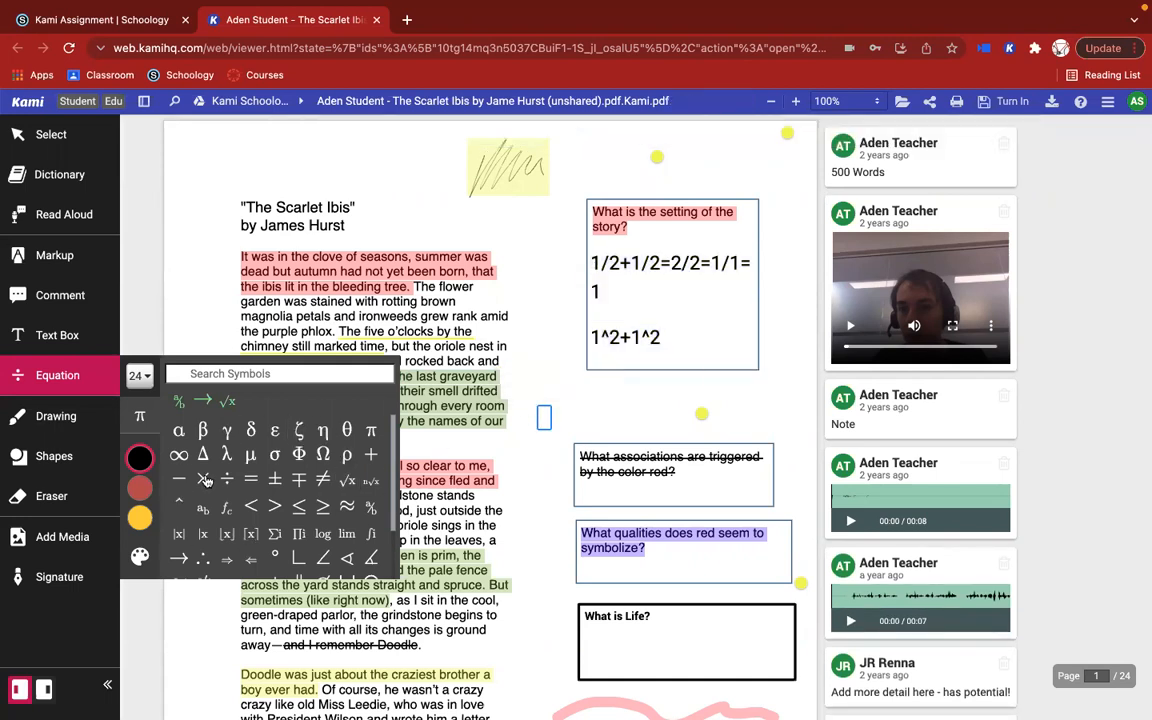
left_click(369, 513)
type("1/")
key("Down")
type("2")
key("Right")
type("+")
left_click(370, 511)
type("1/2")
key("Right")
type("=")
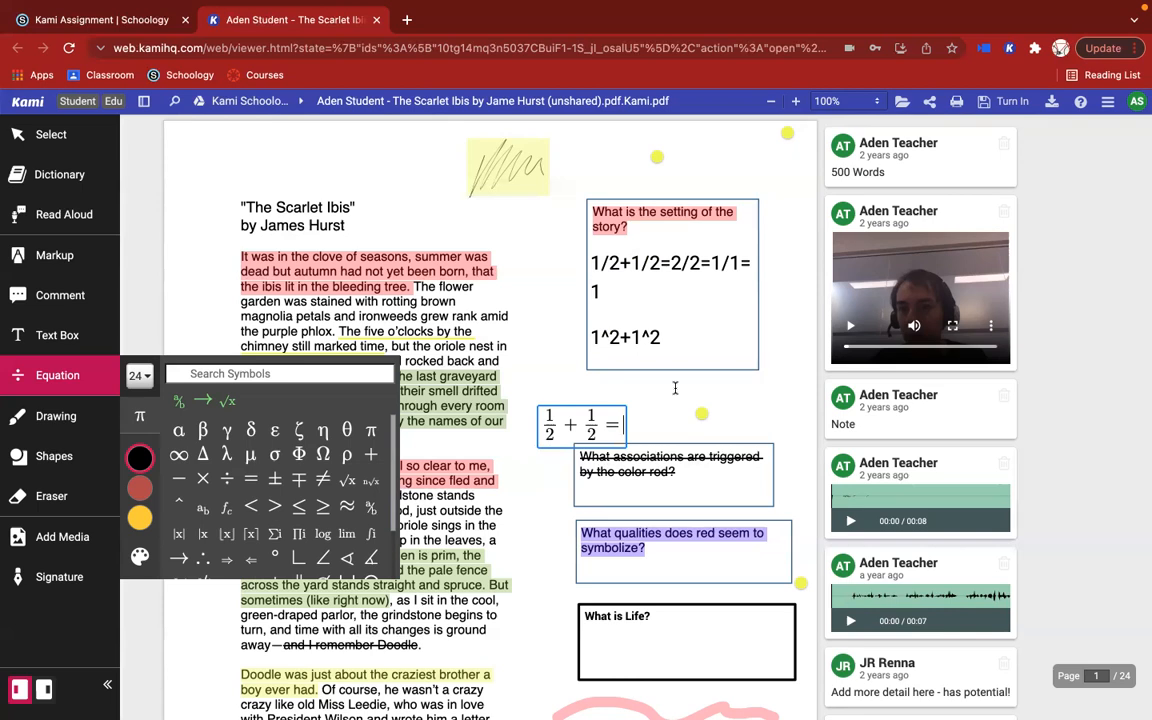
Step: Complete the equation with 2/2 = 1/1 = 1, using stacked fractions, and move it slightly up and left, clear of the question box below
type("2/2")
key("Right")
type("=1/1")
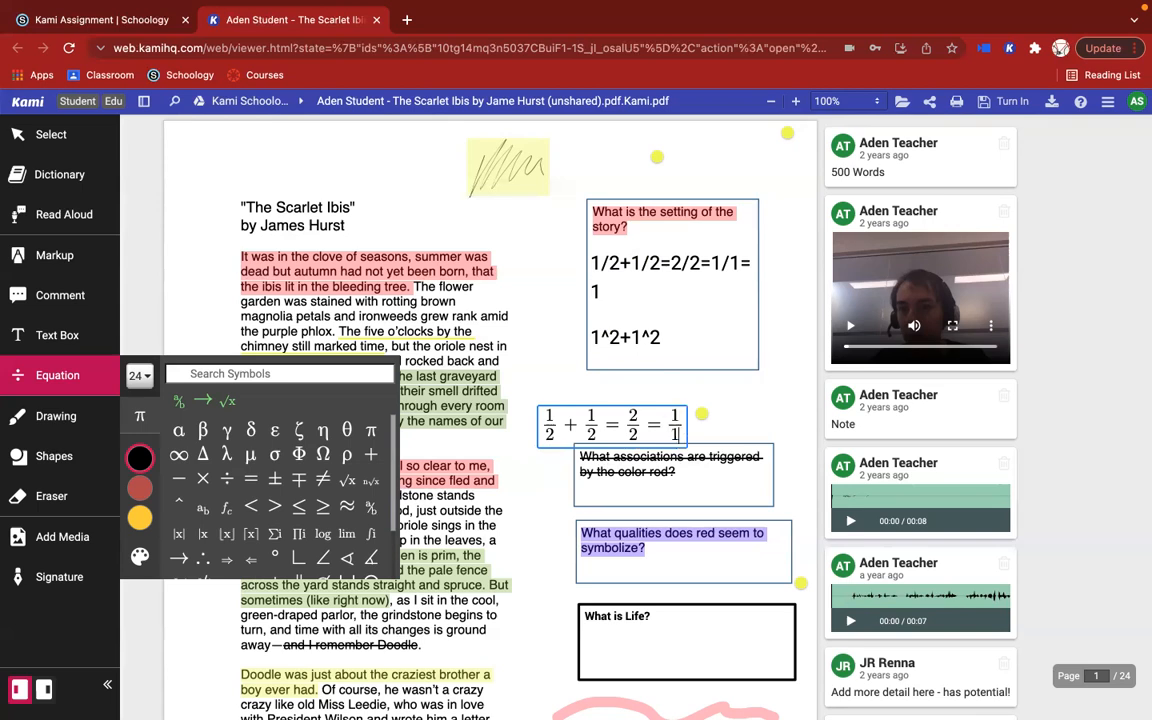
key("Right")
type("=1")
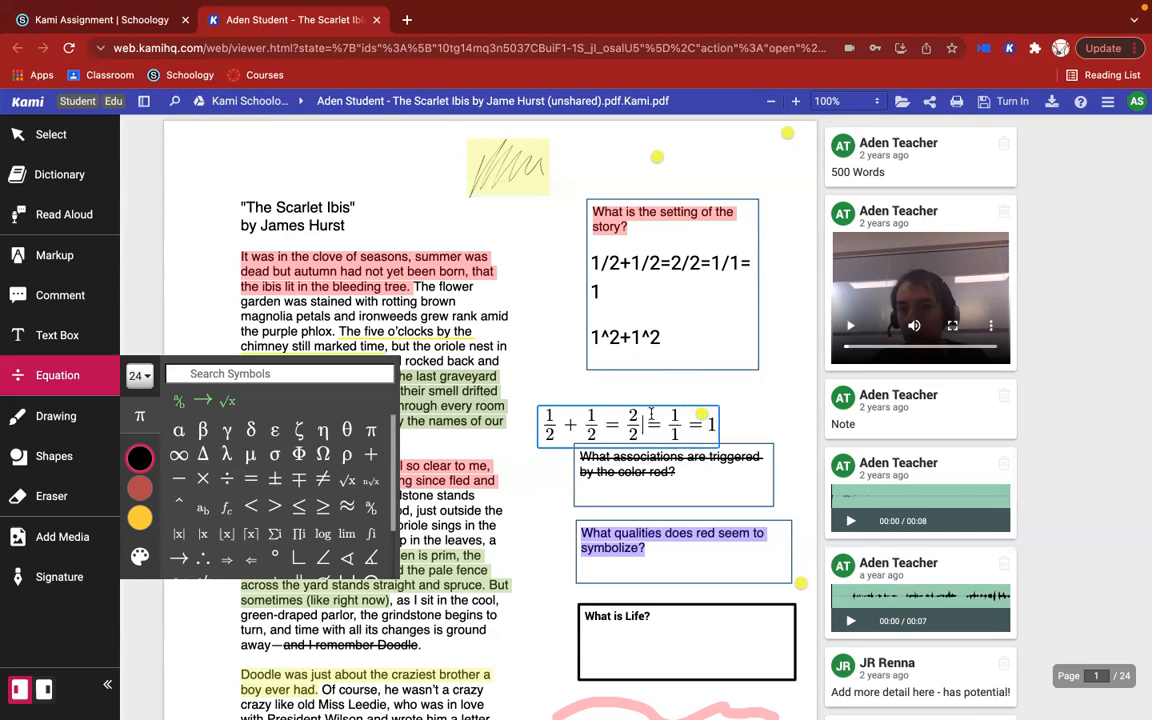
left_click_drag(603, 376, 578, 357)
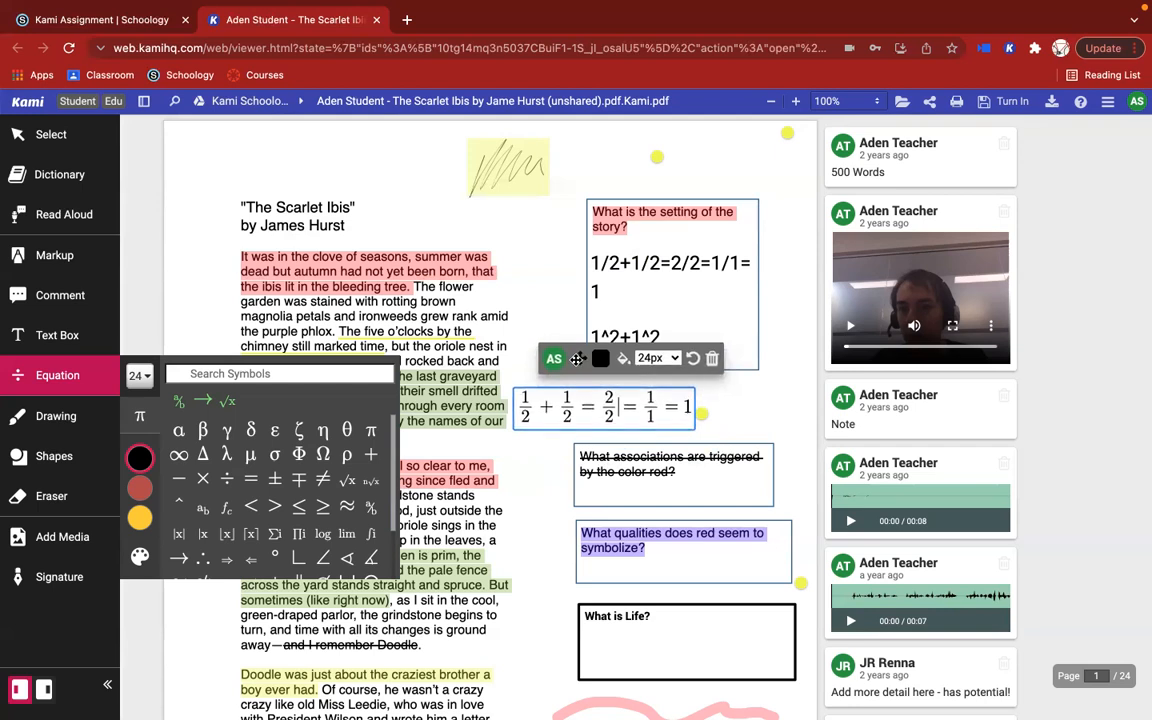
Step: Select the whole fraction equation, close the symbol palette and finish editing the equation
left_click_drag(521, 396, 699, 398)
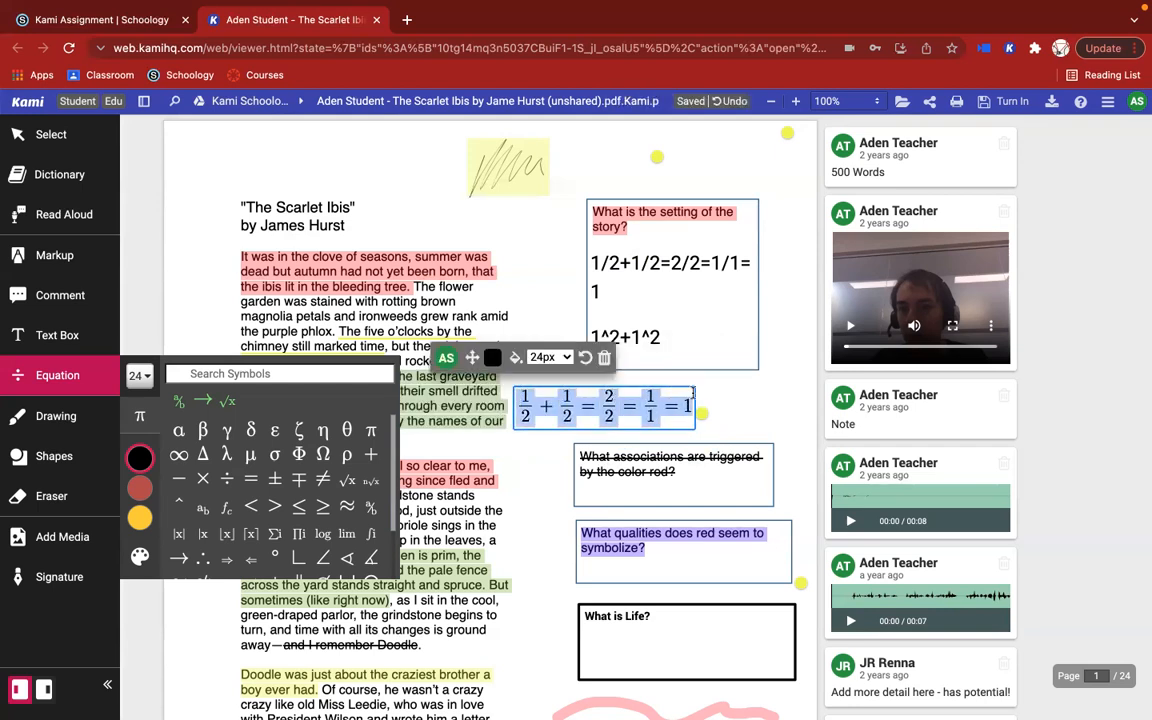
left_click(140, 415)
left_click(609, 398)
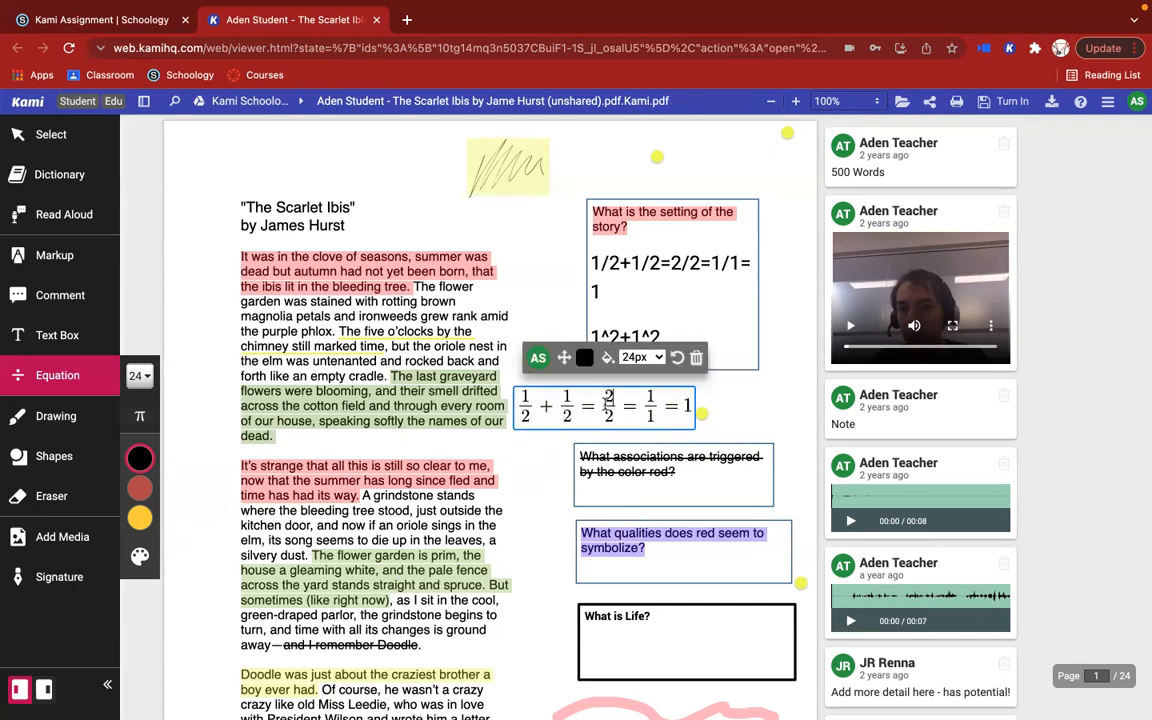
left_click(513, 449)
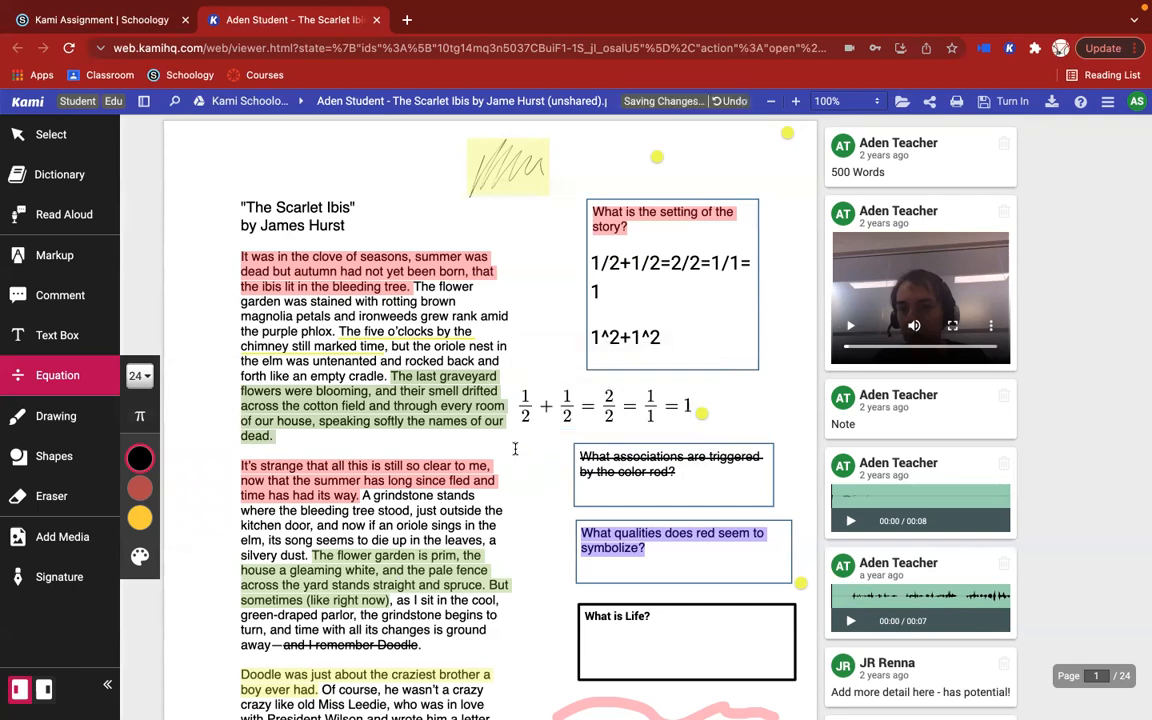
left_click(516, 451)
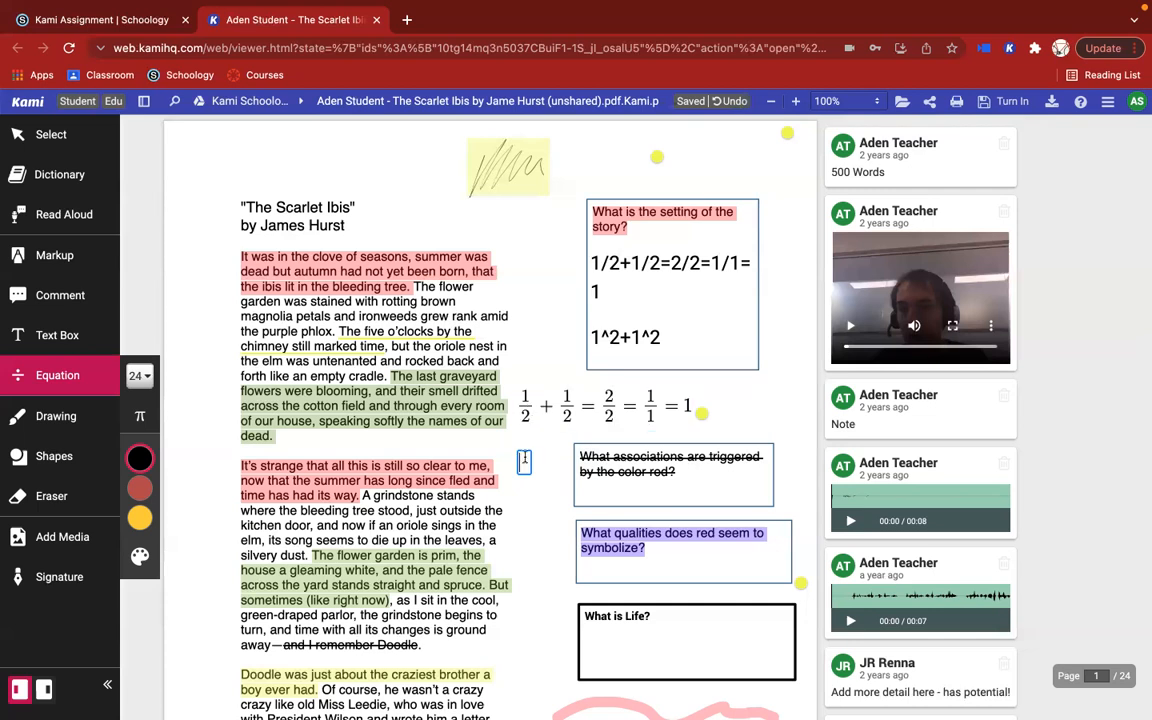
mouse_move(526, 460)
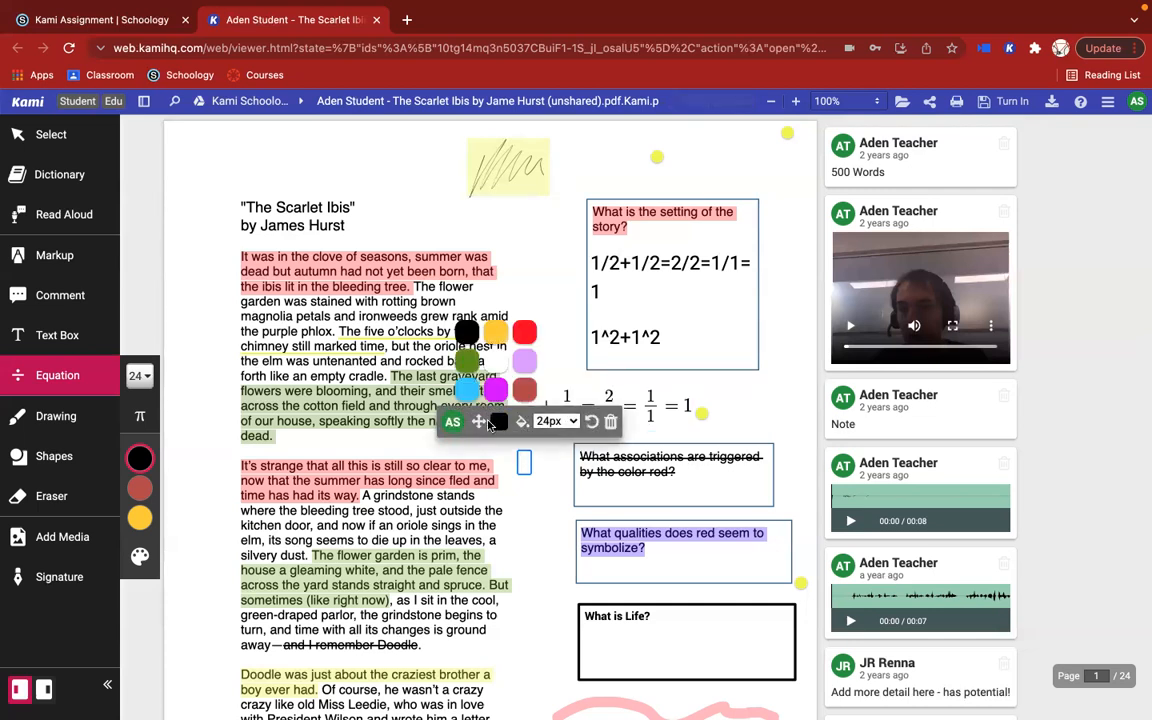
left_click_drag(479, 422, 481, 422)
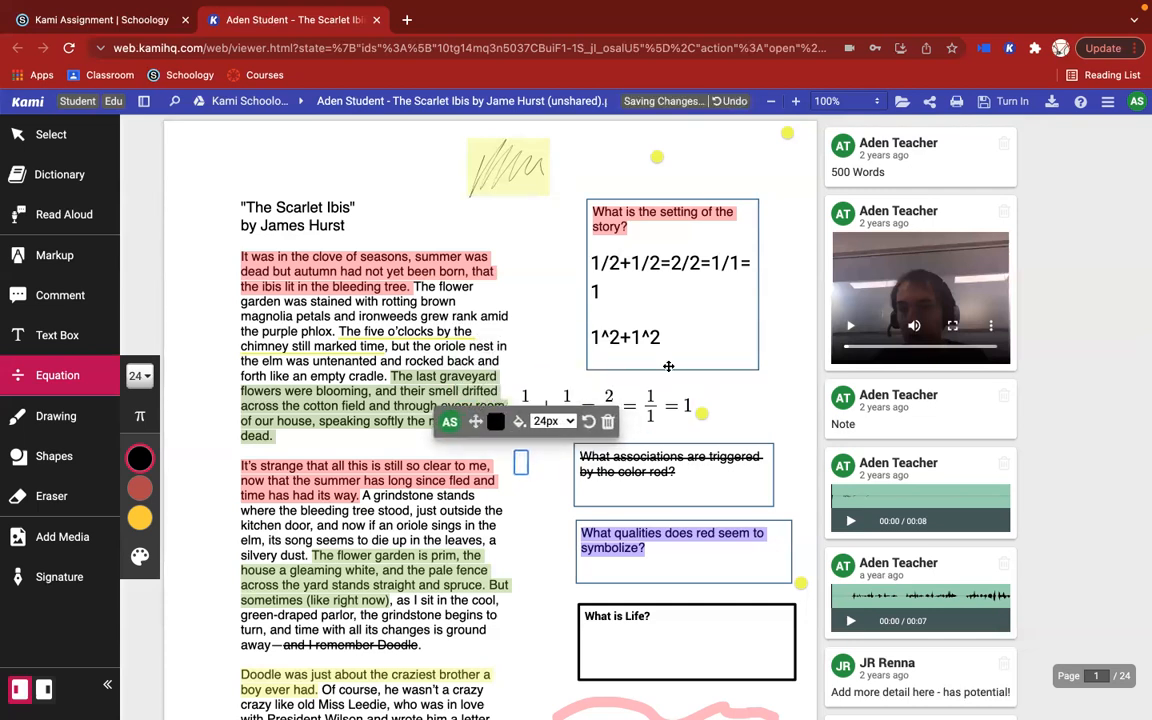
Step: Open the setting question's text box for editing at the 1^2+1^2 line
left_click(688, 334)
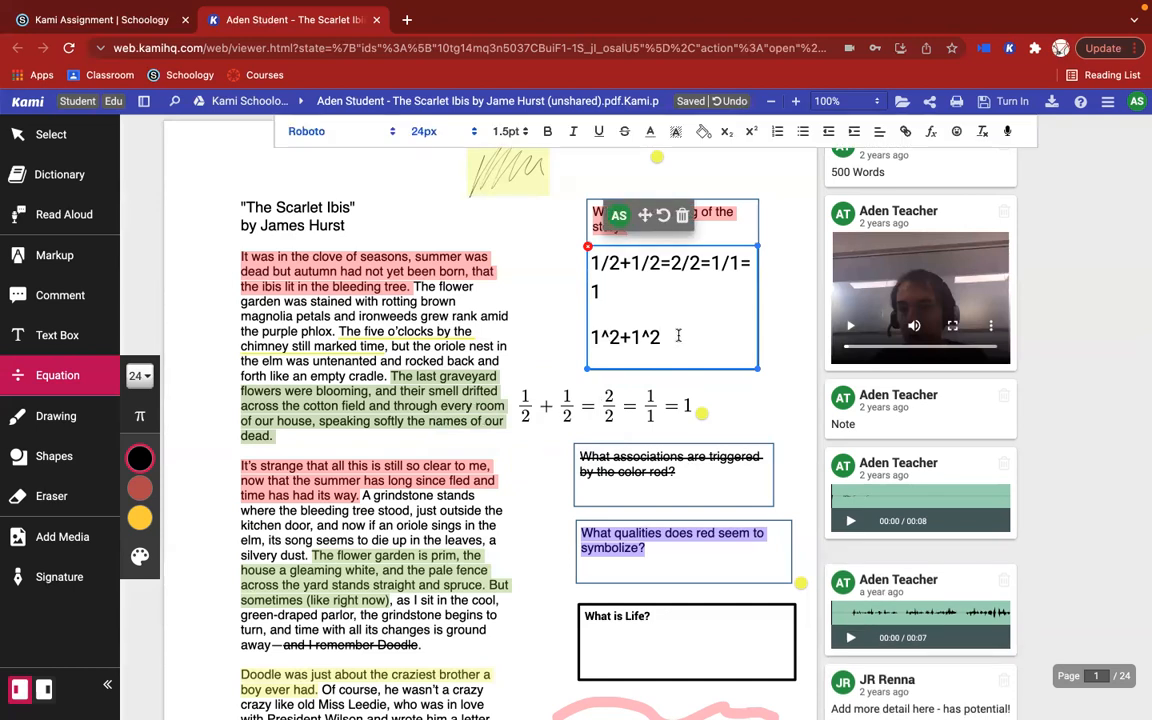
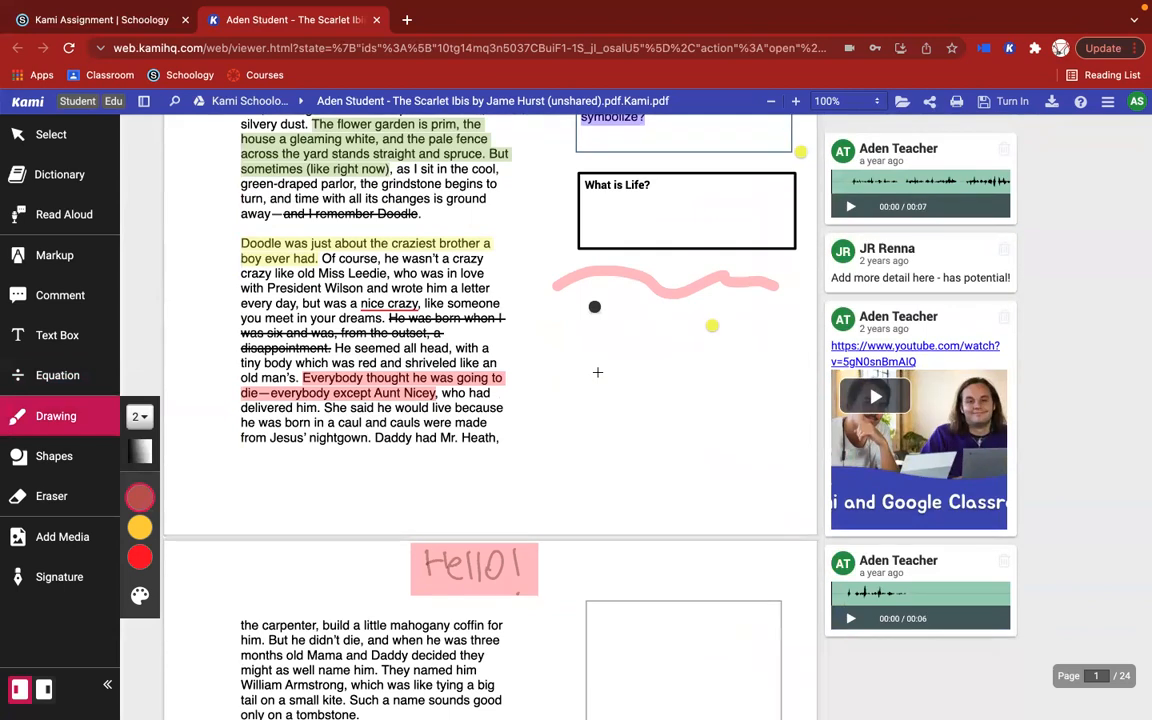
Step: Draw a thin wavy red freehand line across the blank margin below the two dots on page 1
left_click_drag(578, 370, 776, 393)
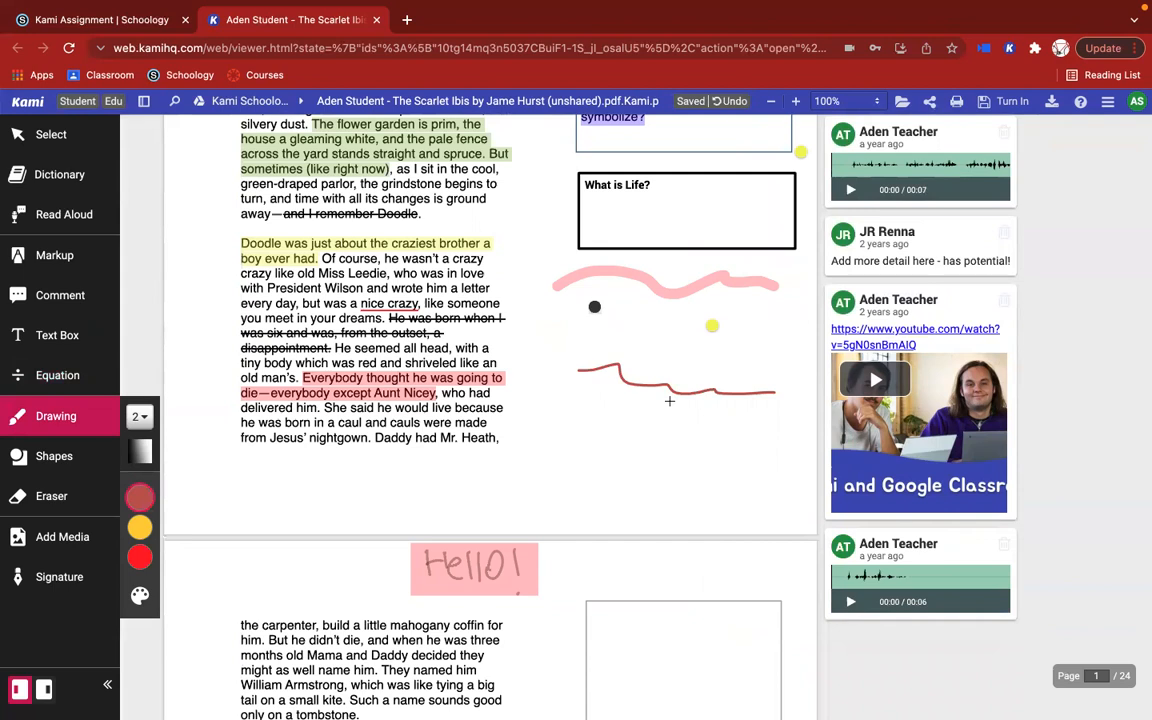
Step: Draw a small black square and a circle side by side in the upper half of the empty box on page 2
left_click(55, 456)
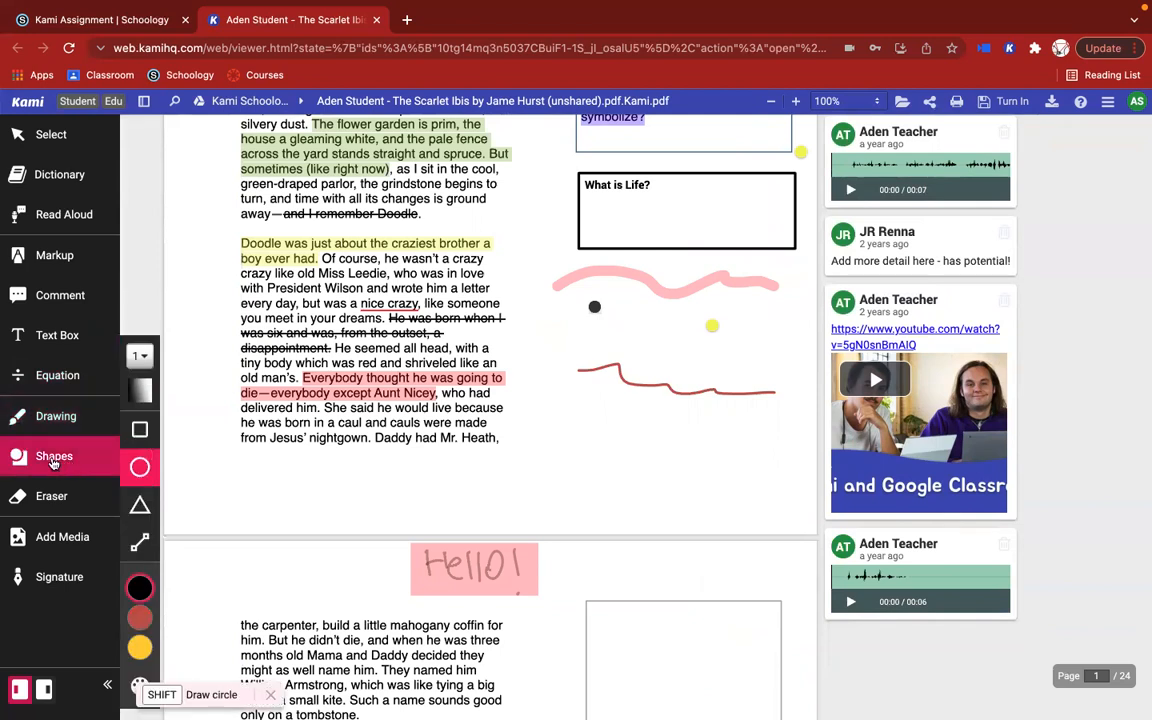
left_click(140, 429)
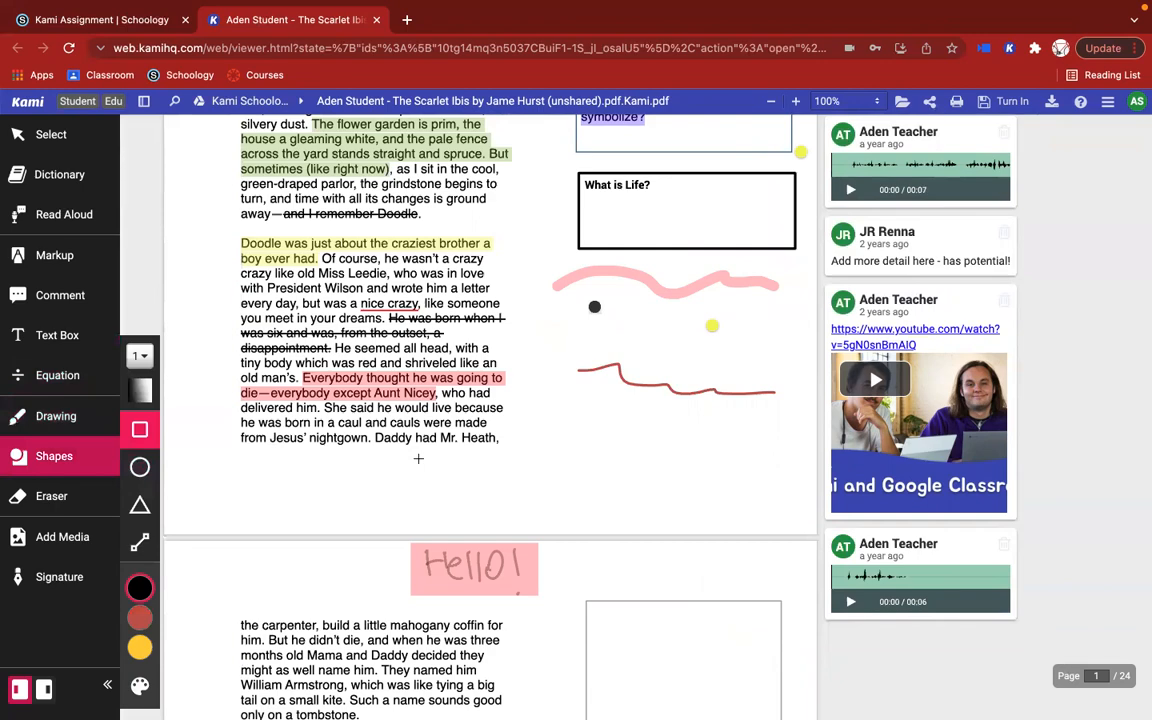
scroll(418, 458, "down", 4)
scroll(418, 458, "up", 3)
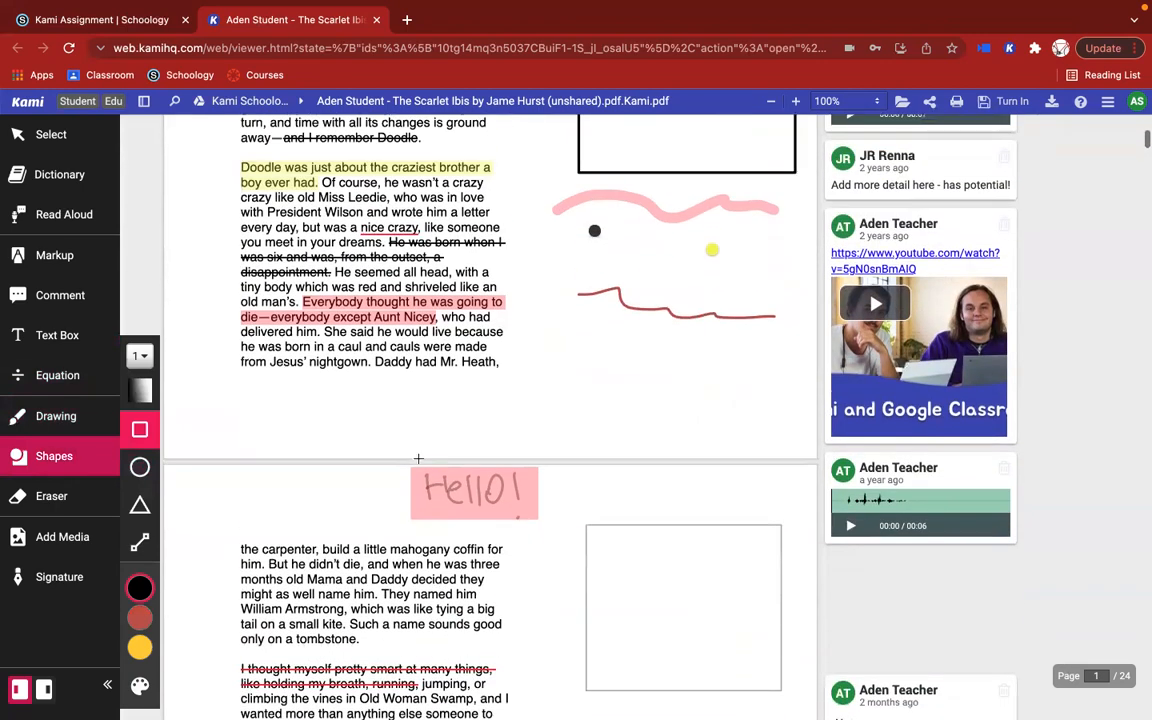
scroll(418, 458, "down", 1)
left_click_drag(601, 482, 656, 536)
left_click(142, 470)
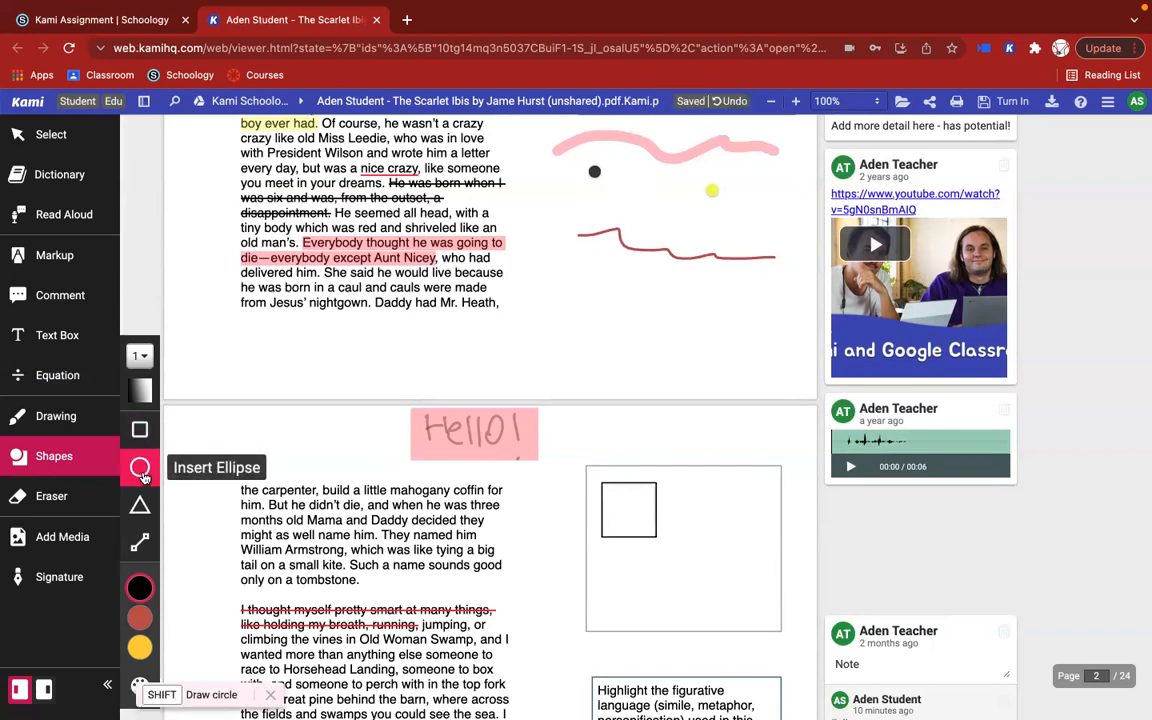
mouse_move(678, 492)
left_mouse_down()
mouse_move(713, 490)
mouse_move(826, 553)
mouse_move(730, 545)
mouse_move(719, 532)
left_mouse_up()
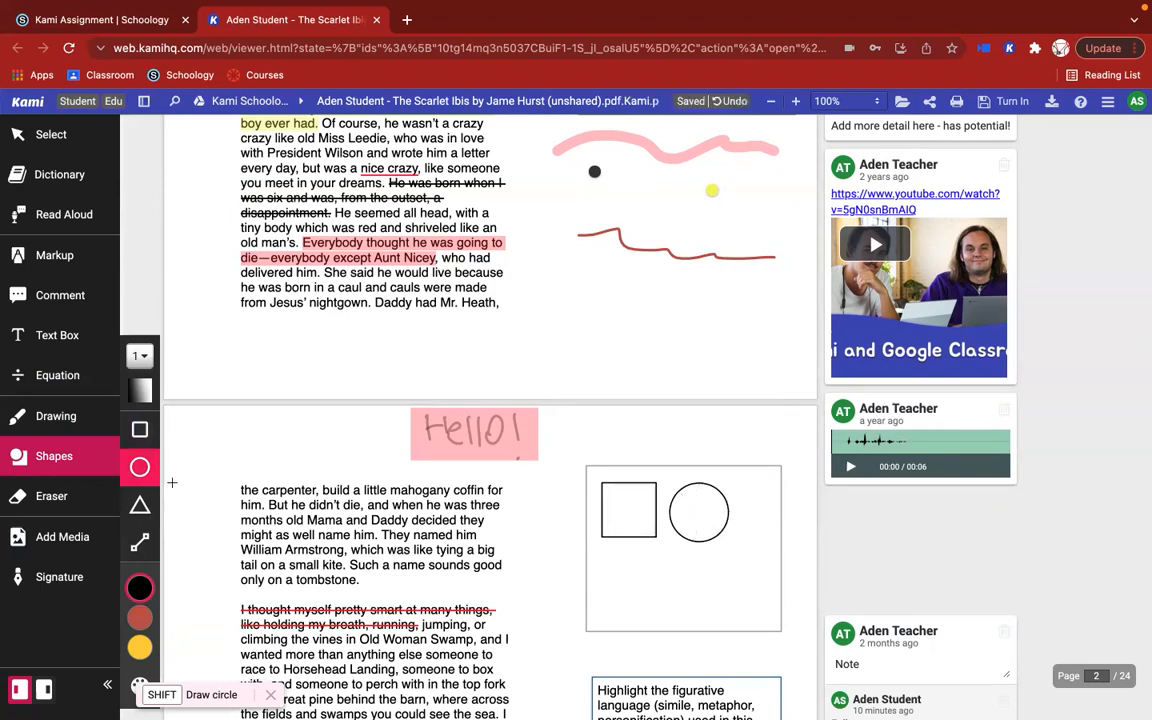
Step: Add an upright triangle below the square and a right-angled triangle below the circle in the page 2 box
left_click(140, 505)
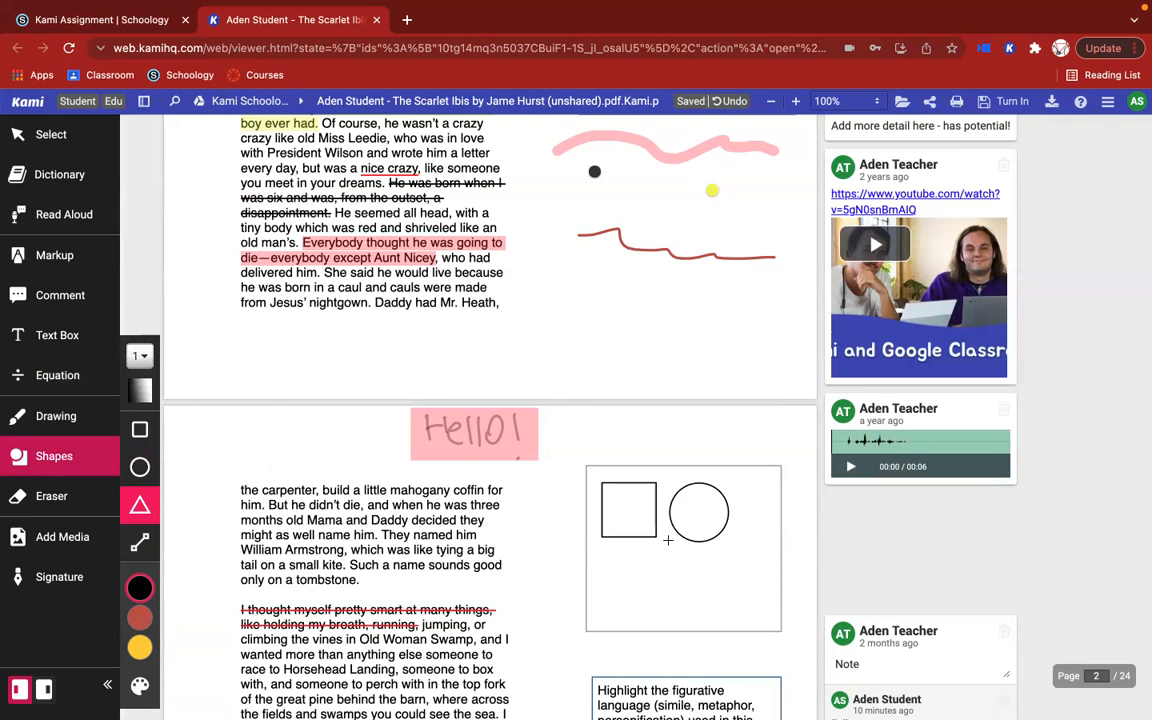
scroll(630, 468, "down", 2)
left_click_drag(630, 468, 592, 521)
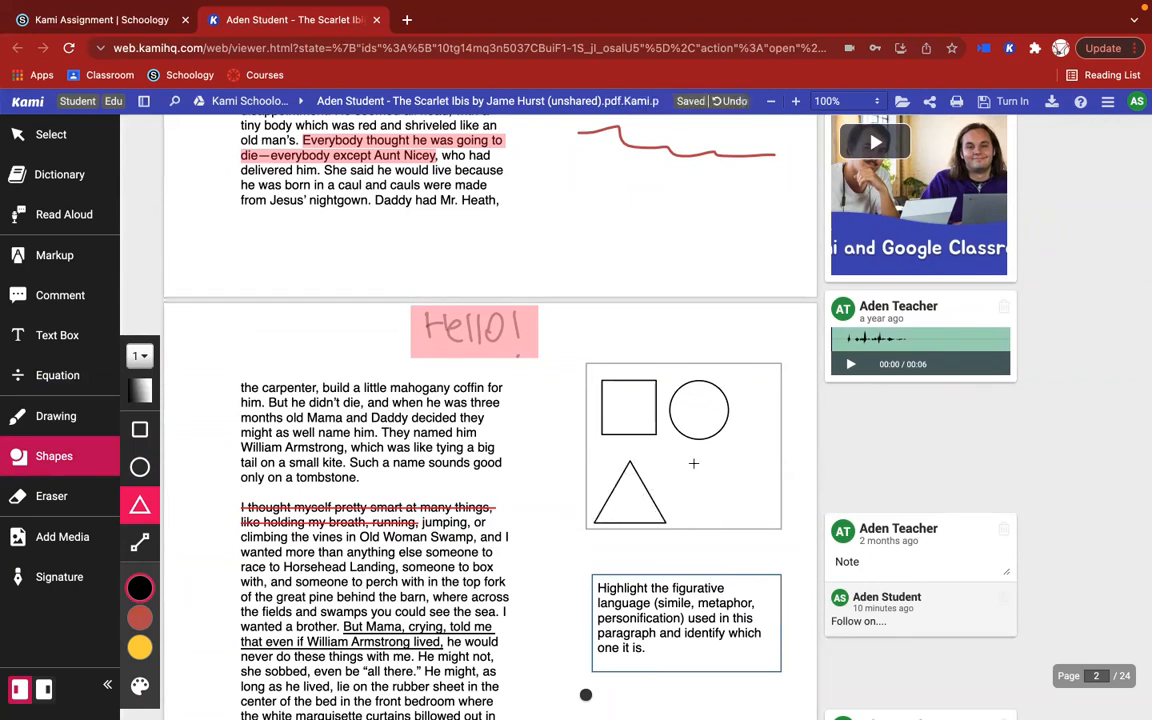
left_click_drag(692, 460, 757, 519)
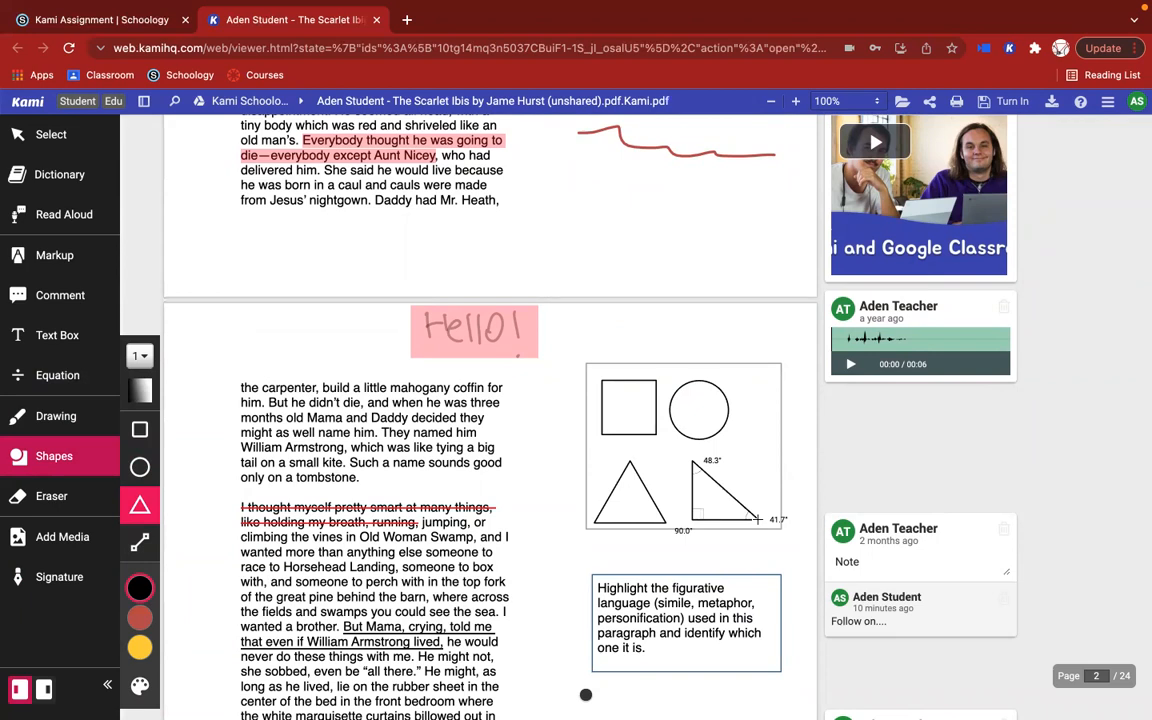
left_click_drag(757, 519, 757, 519)
Step: Connect the black dot to the yellow dot below the "What is Life?" box with a straight black line
left_click(140, 541)
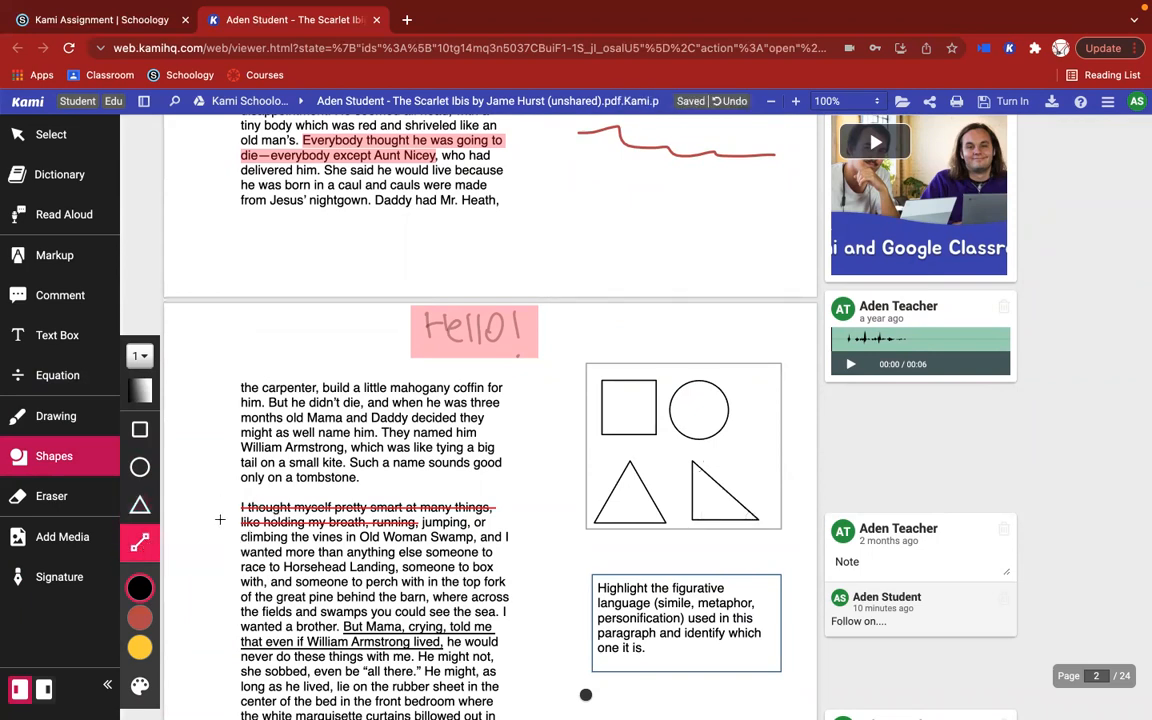
scroll(661, 521, "down", 1)
scroll(661, 521, "up", 5)
scroll(661, 521, "down", 10)
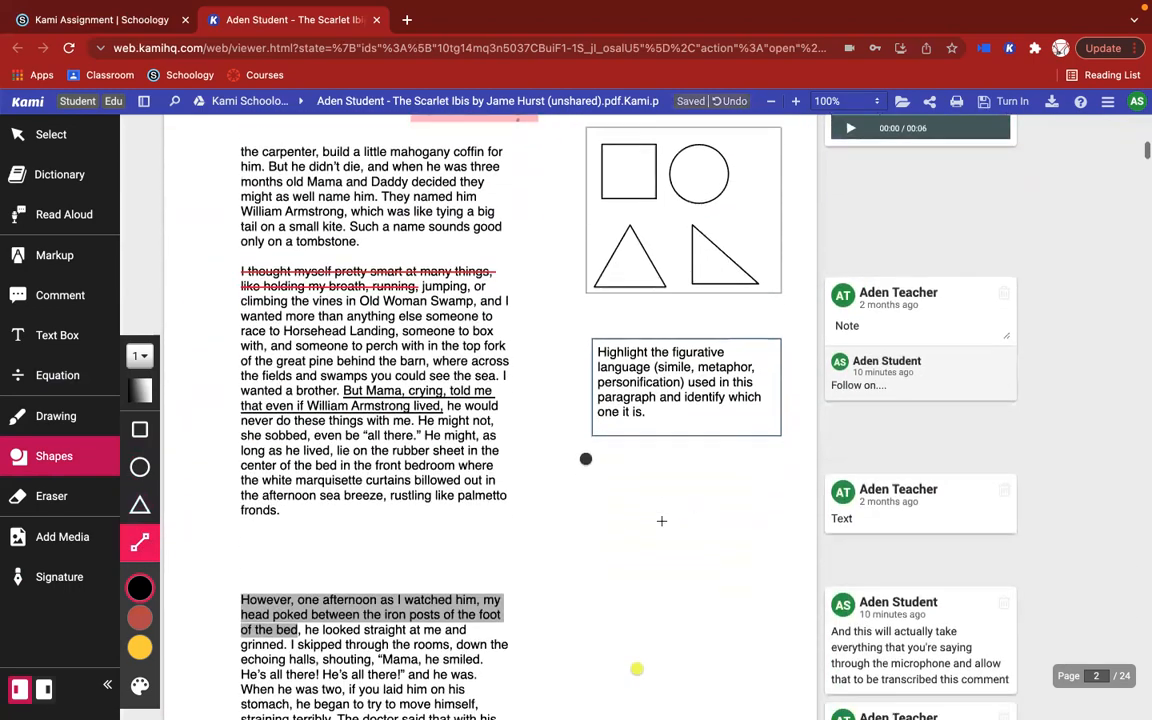
scroll(661, 521, "up", 12)
left_click_drag(594, 418, 711, 437)
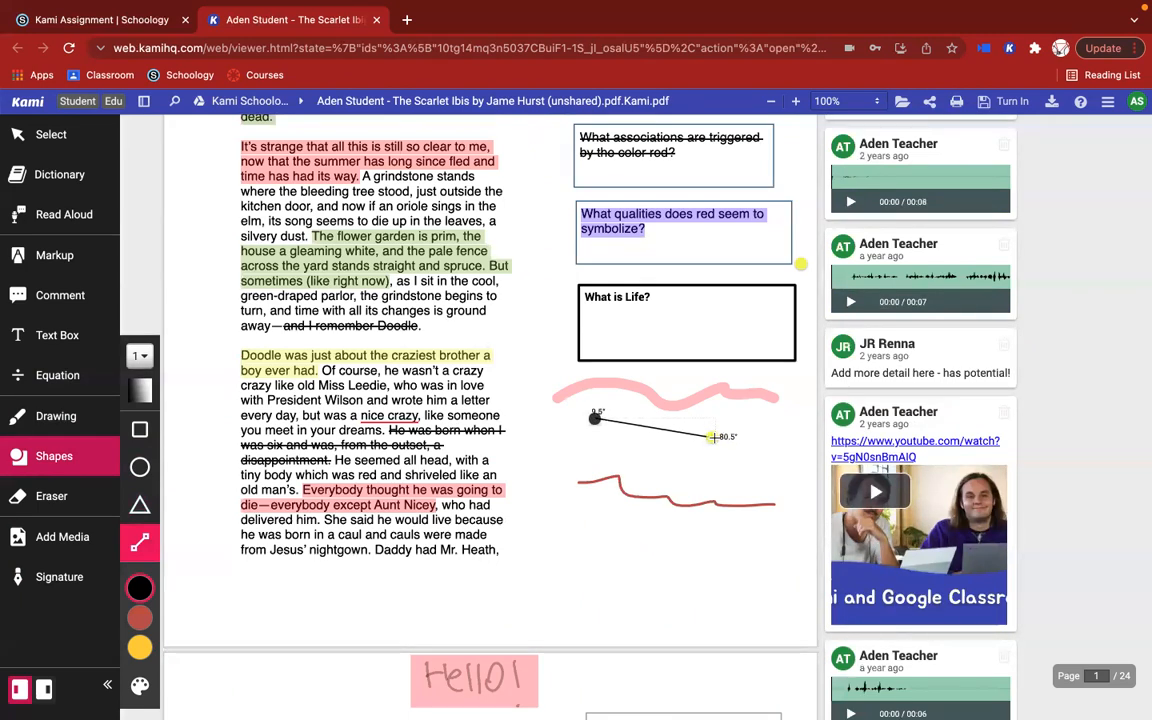
Step: Draw straight black lines fanning out from the yellow dot: one vertical, one horizontal and three diagonals between them
mouse_move(711, 437)
left_mouse_down()
mouse_move(771, 480)
mouse_move(713, 497)
left_mouse_up()
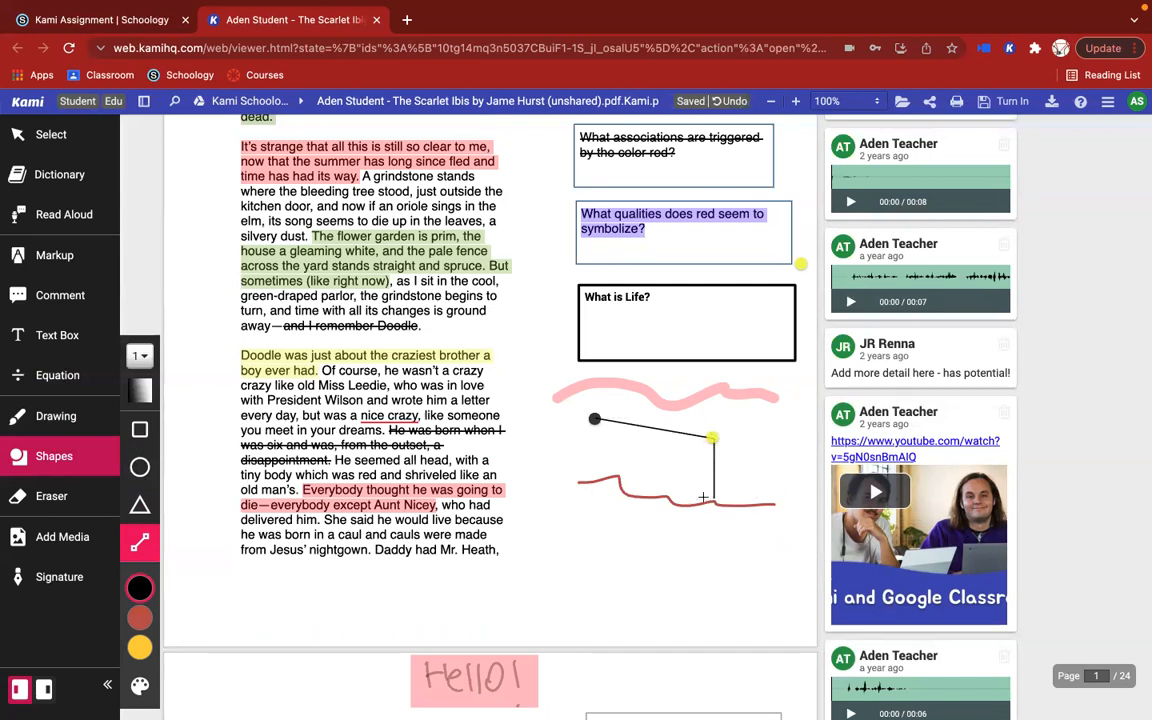
mouse_move(712, 437)
left_mouse_down()
mouse_move(775, 438)
mouse_move(767, 498)
left_mouse_up()
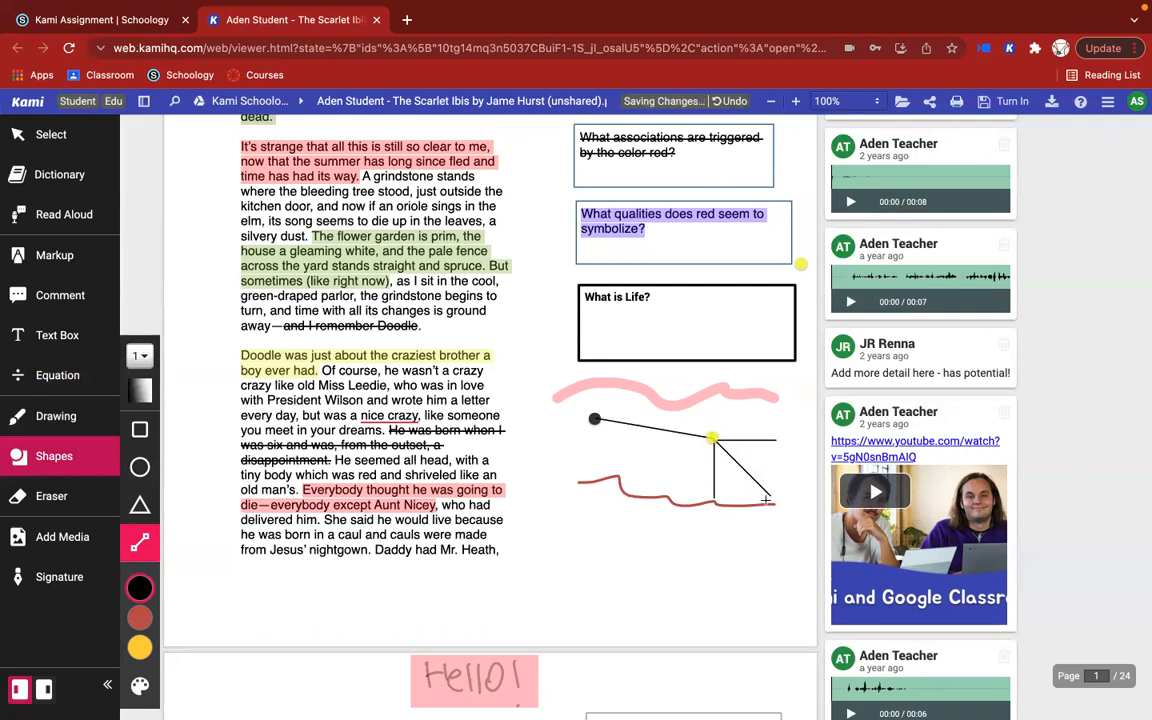
mouse_move(712, 437)
left_mouse_down()
mouse_move(740, 470)
mouse_move(735, 481)
left_mouse_up()
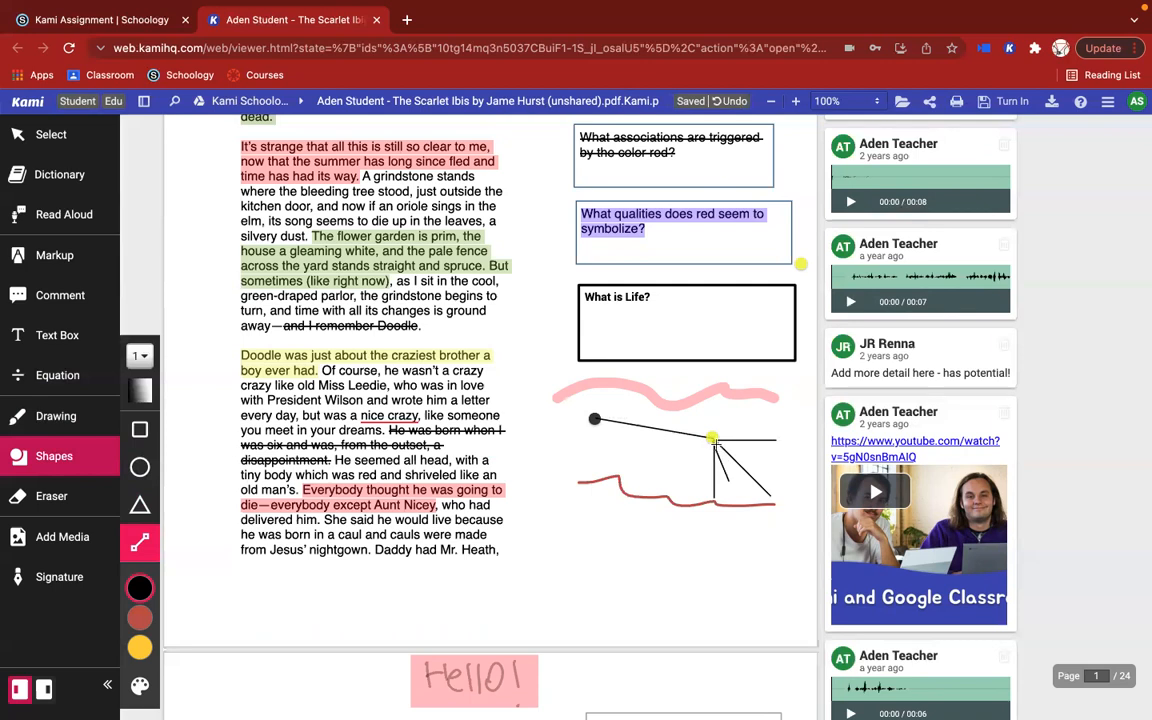
left_click_drag(712, 437, 755, 458)
Step: Turn the longest diagonal line from the yellow dot into a dashed line with an arrowhead at its outer end
left_click(75, 142)
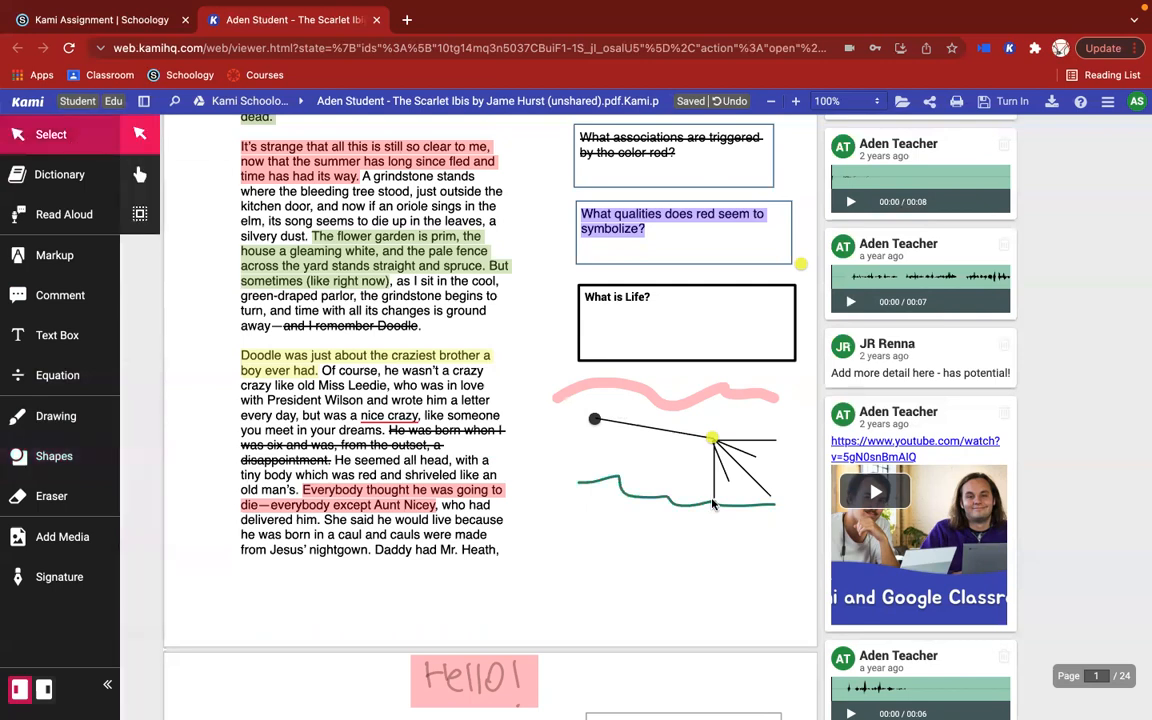
left_click(764, 478)
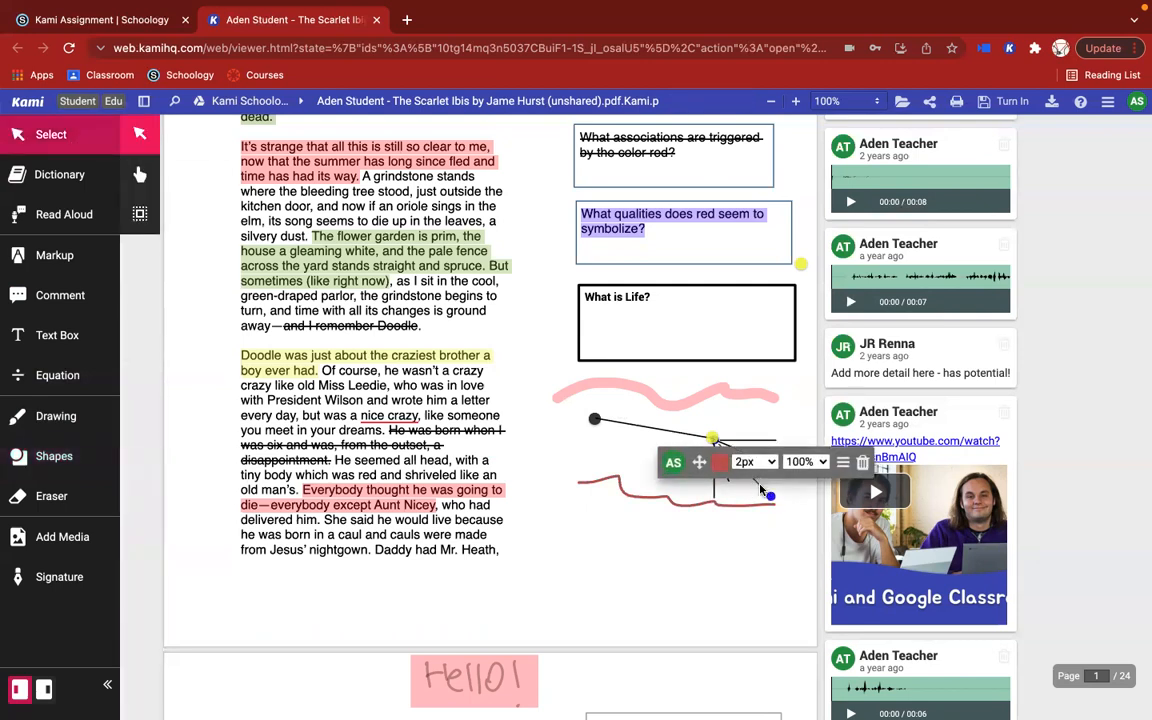
left_click(760, 488)
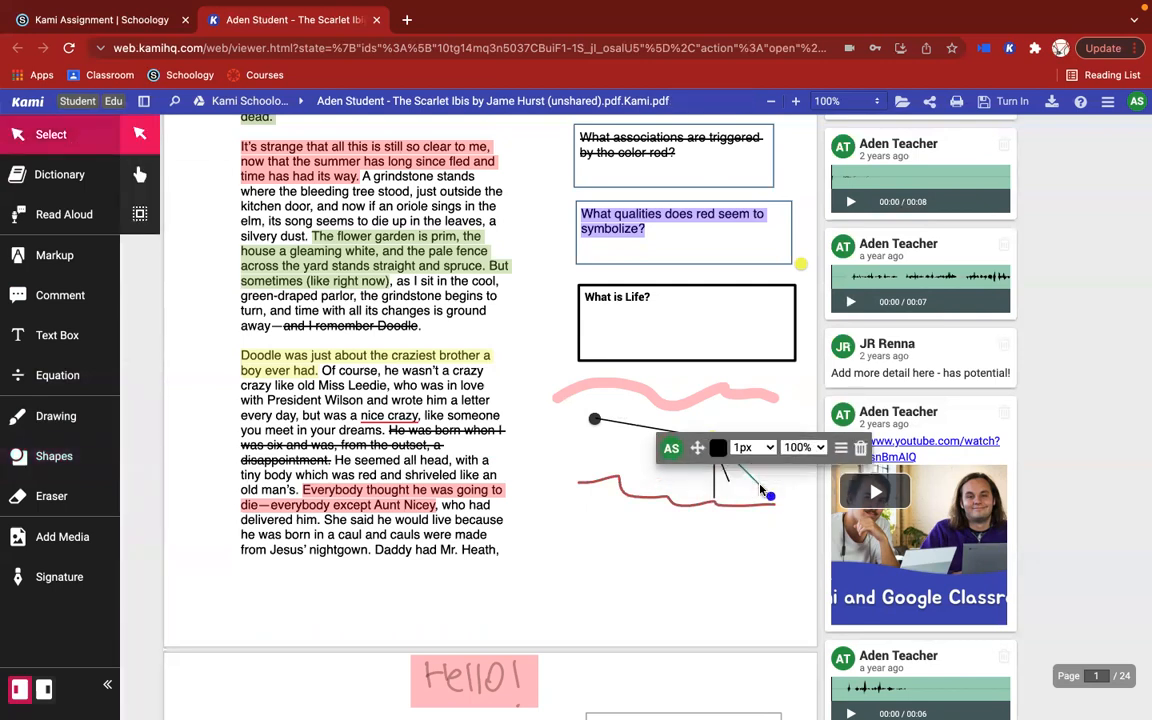
left_click(841, 448)
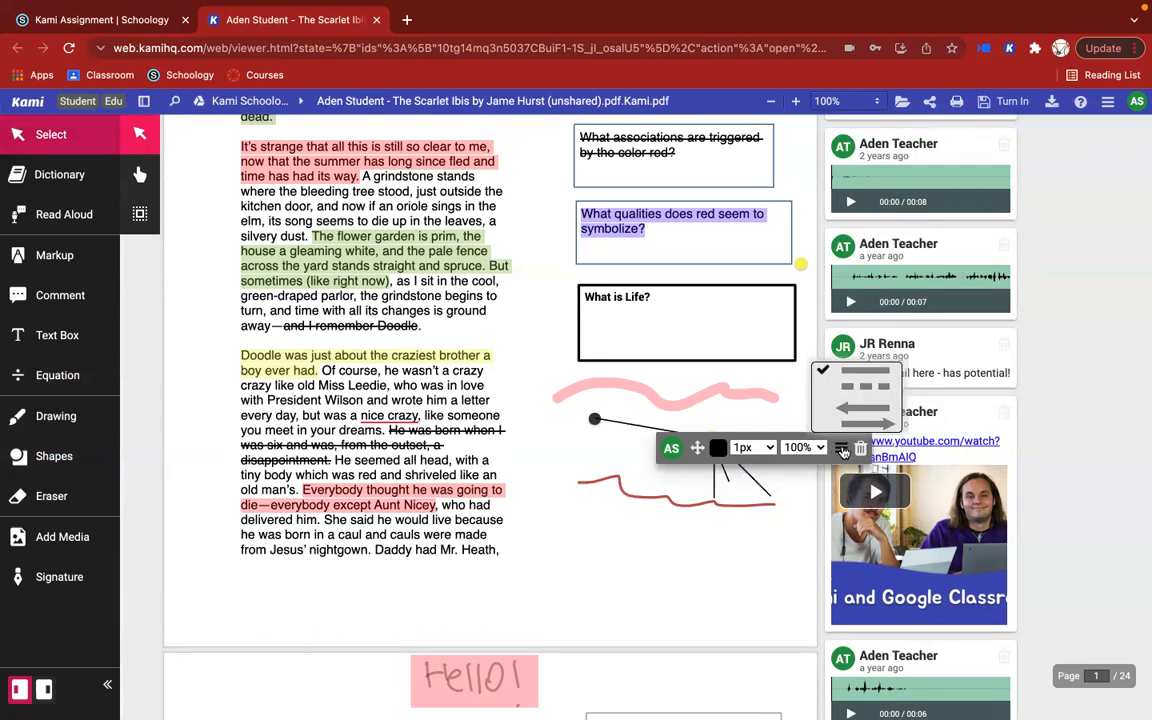
left_click(846, 425)
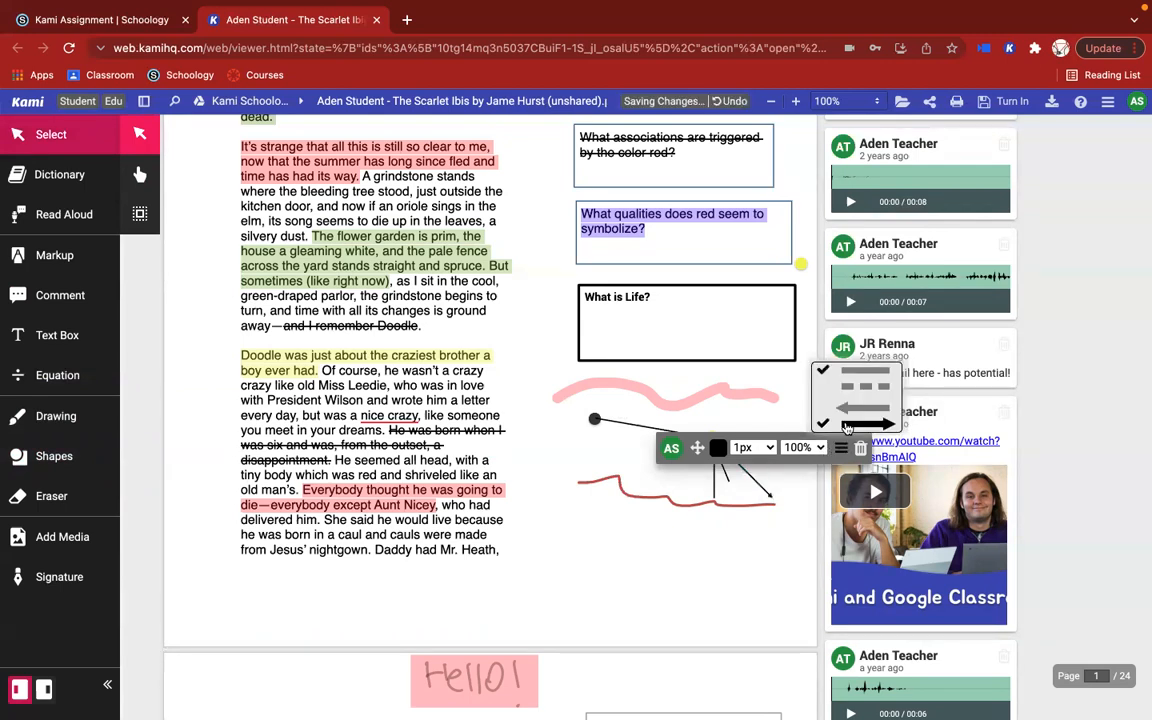
left_click(853, 394)
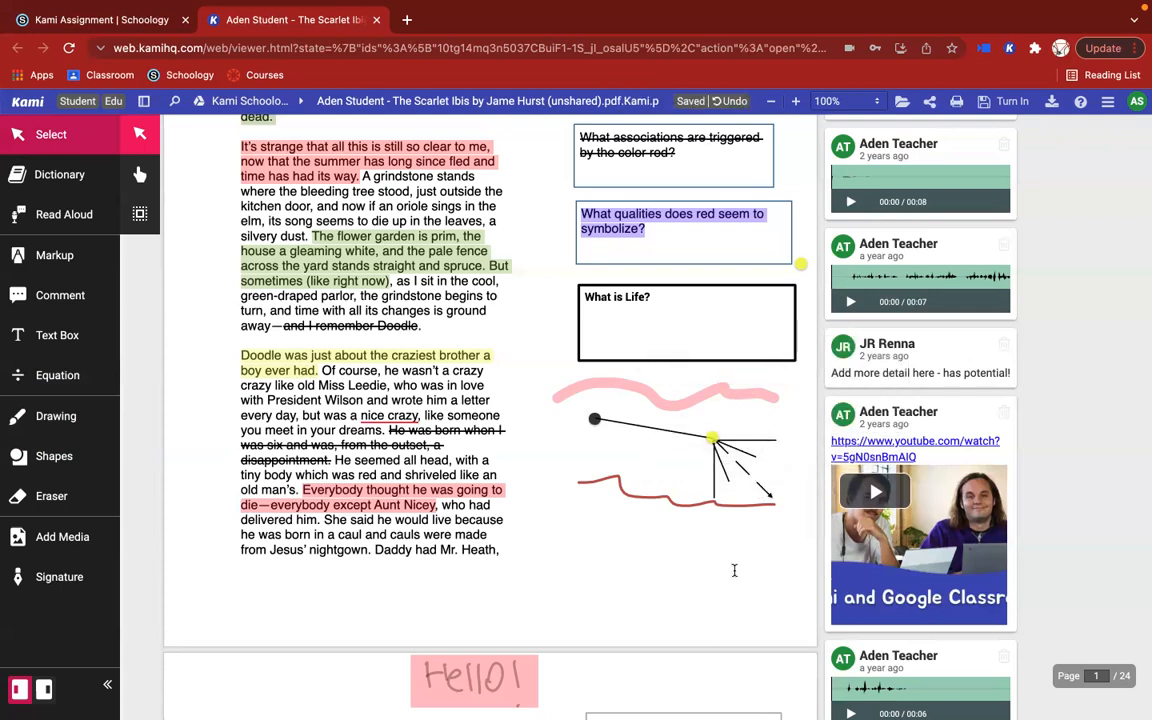
Step: Erase the world map on page 4 with the eraser set to All Annotations, and undo the erasure
scroll(734, 570, "down", 4)
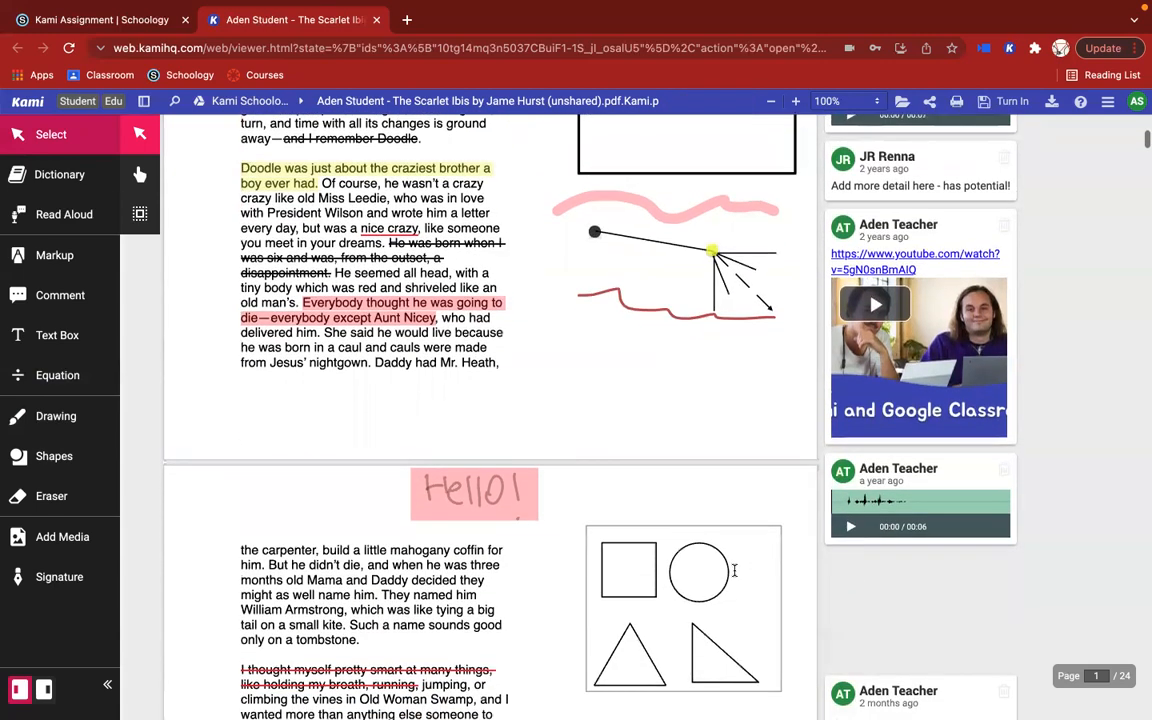
scroll(734, 570, "down", 4)
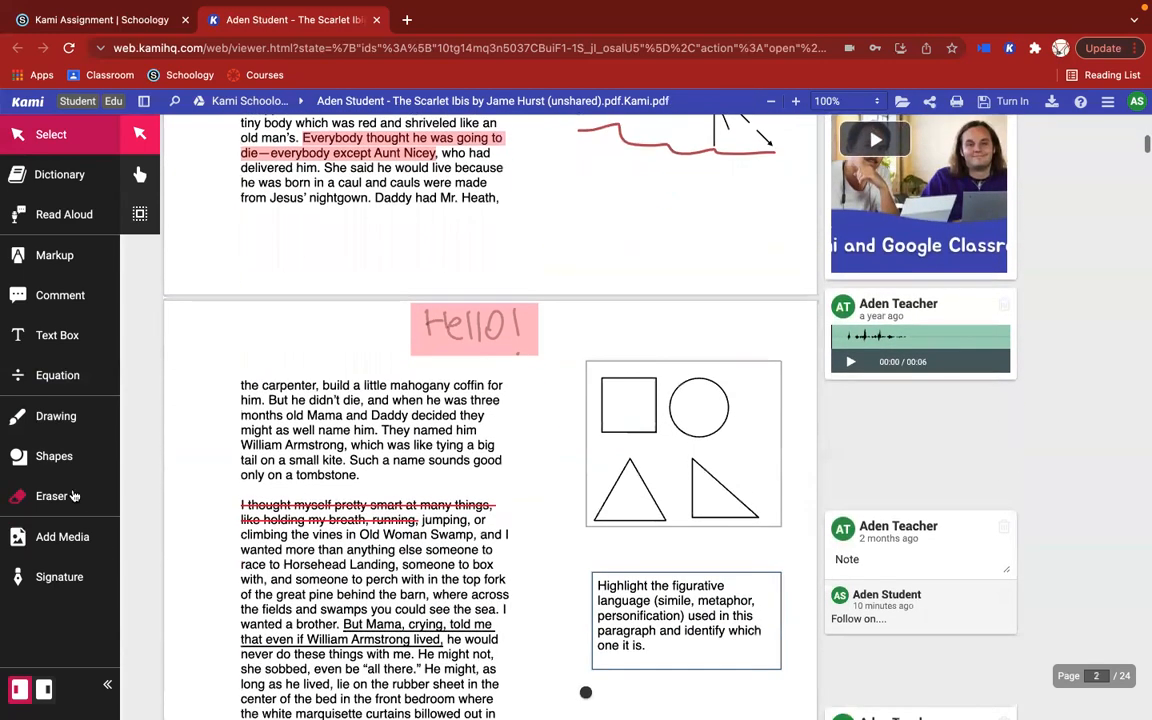
left_click(73, 496)
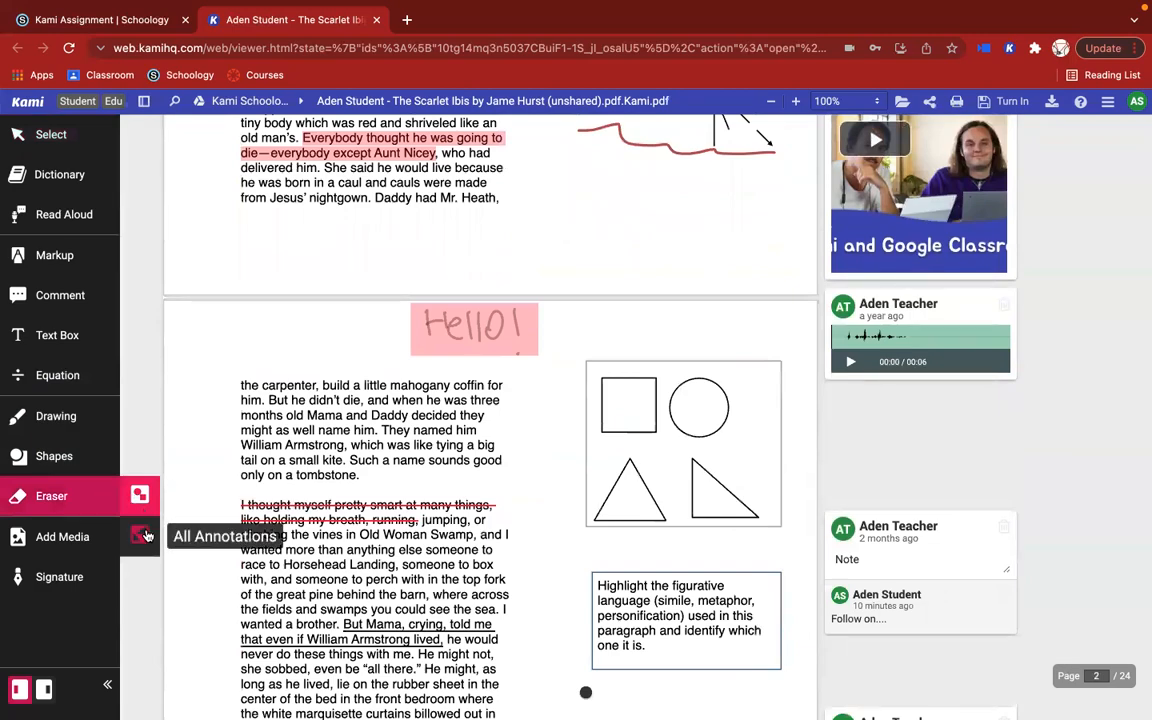
scroll(400, 452, "up", 4)
scroll(400, 452, "down", 15)
scroll(405, 450, "down", 20)
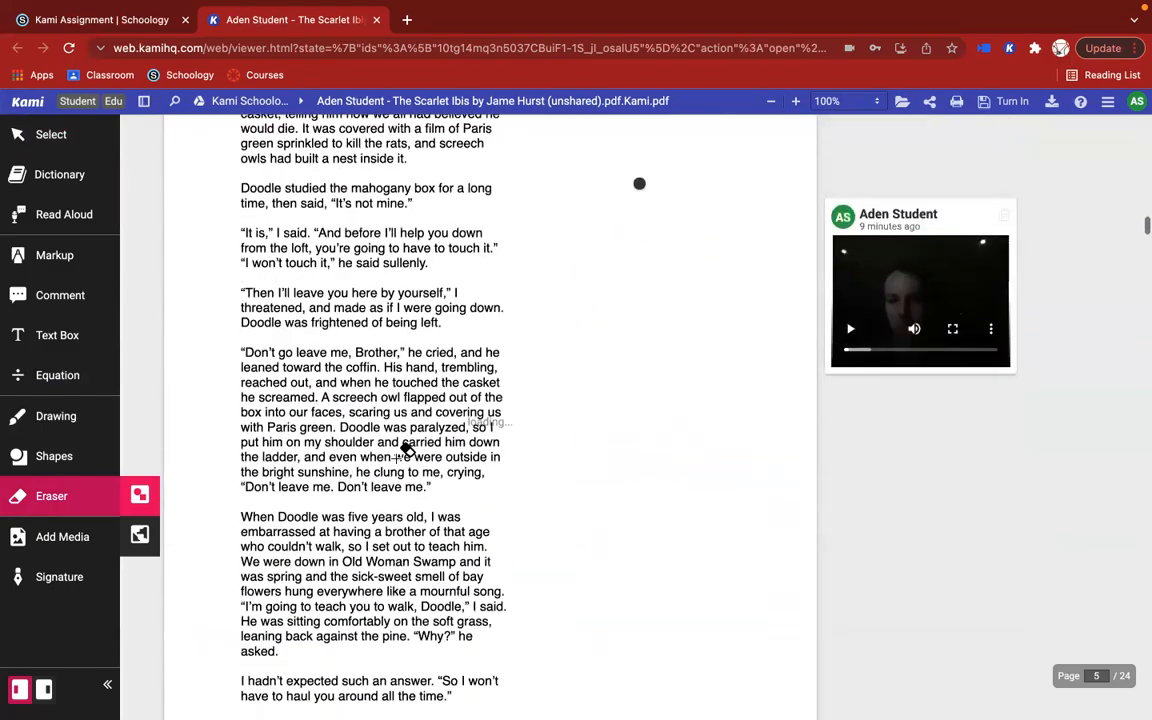
scroll(405, 450, "up", 5)
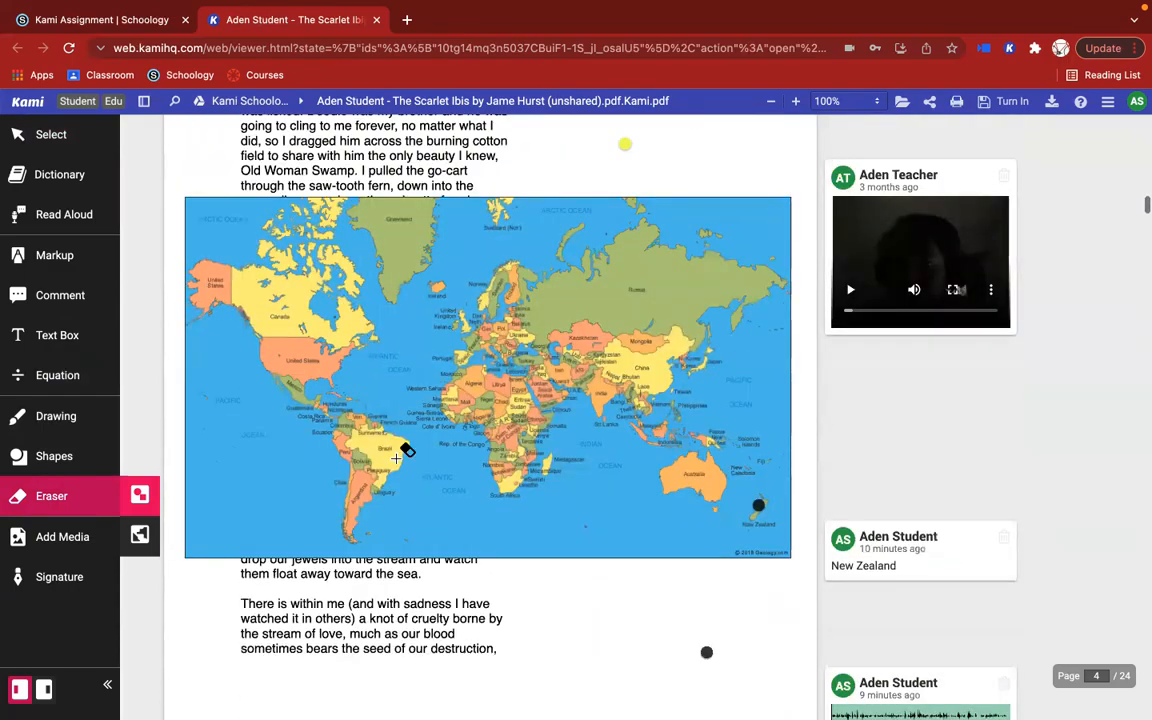
left_click(73, 460)
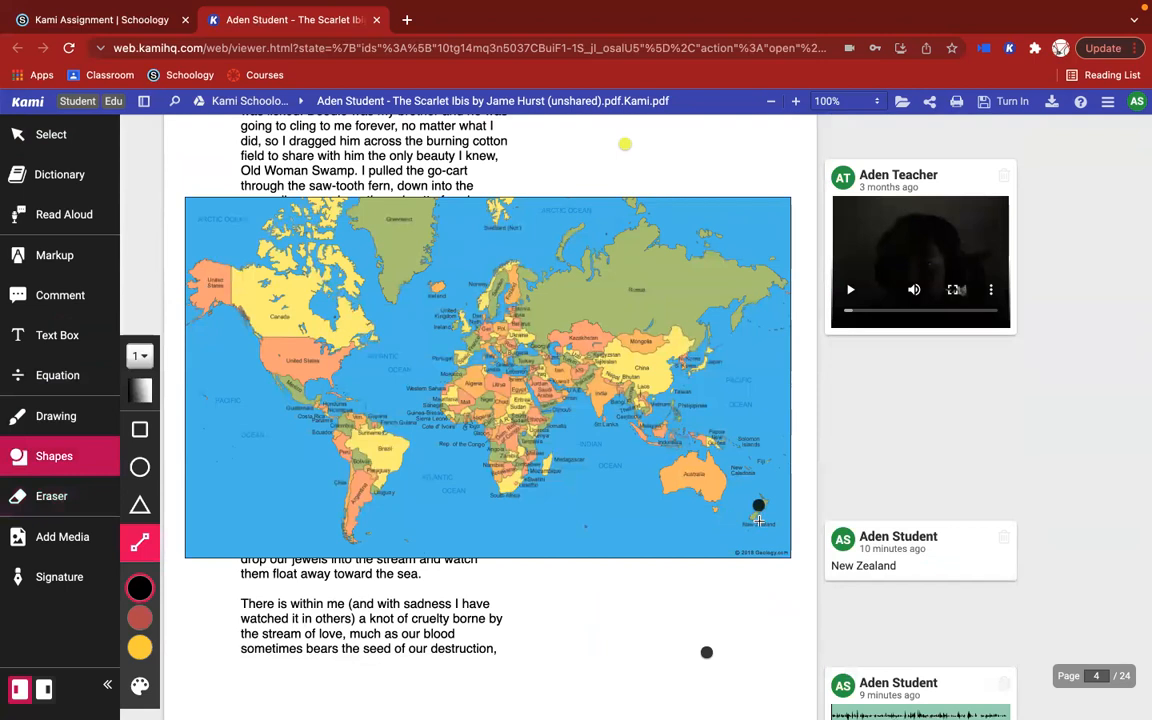
left_click(902, 535)
left_click(50, 496)
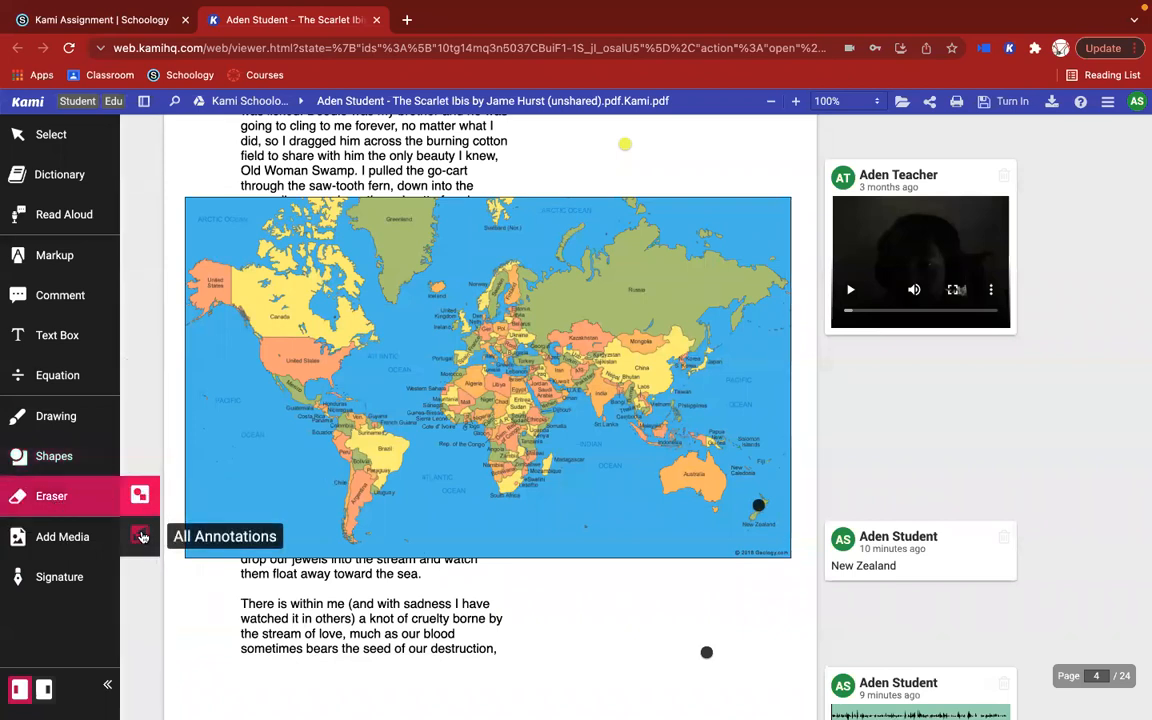
left_click(141, 537)
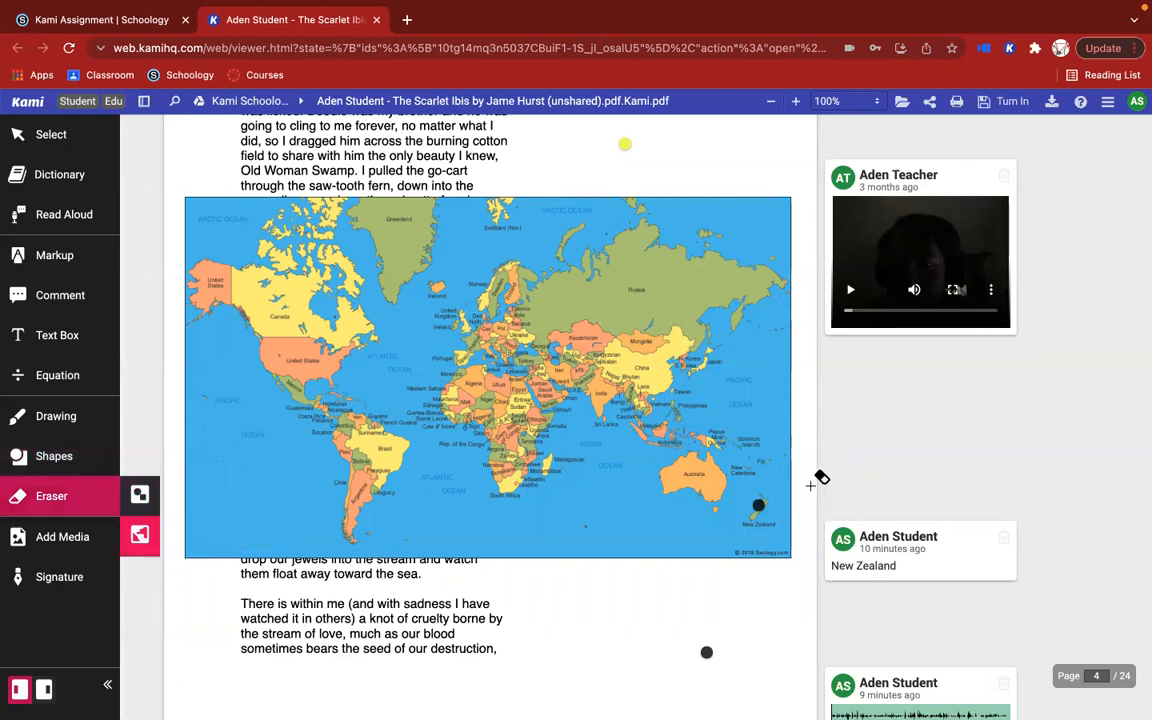
left_click(755, 503)
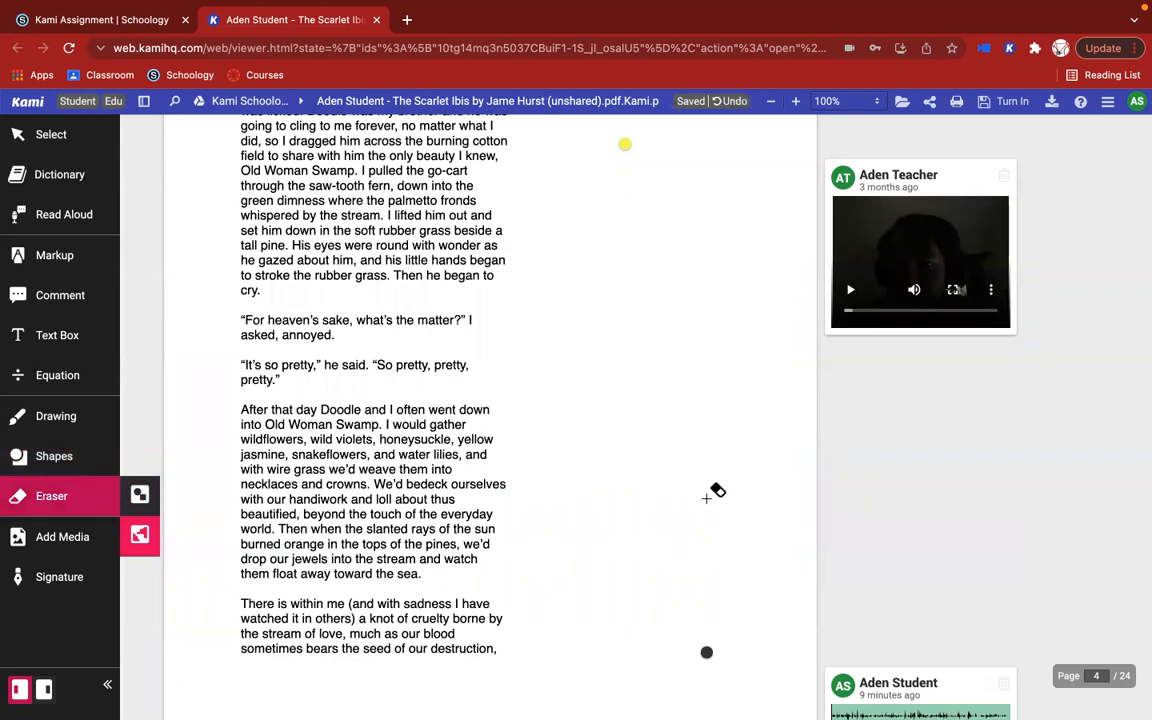
key("super+z")
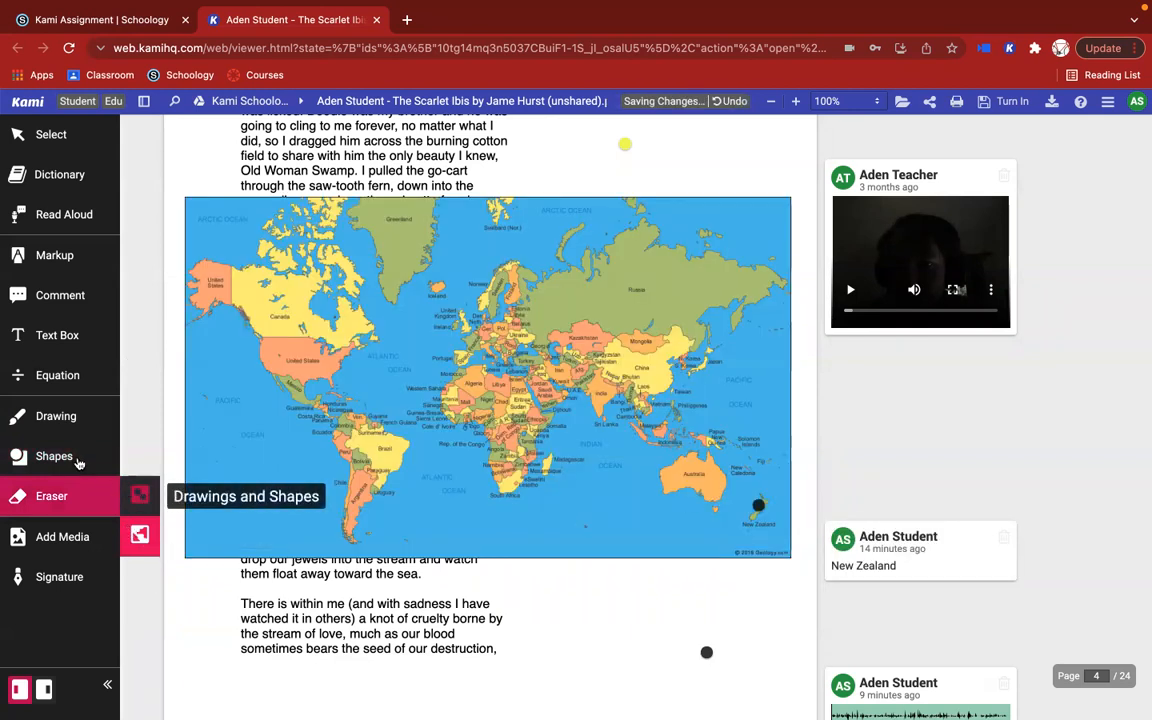
Step: Draw a black circle around New Zealand on the page 4 world map
left_click(77, 457)
left_click(140, 467)
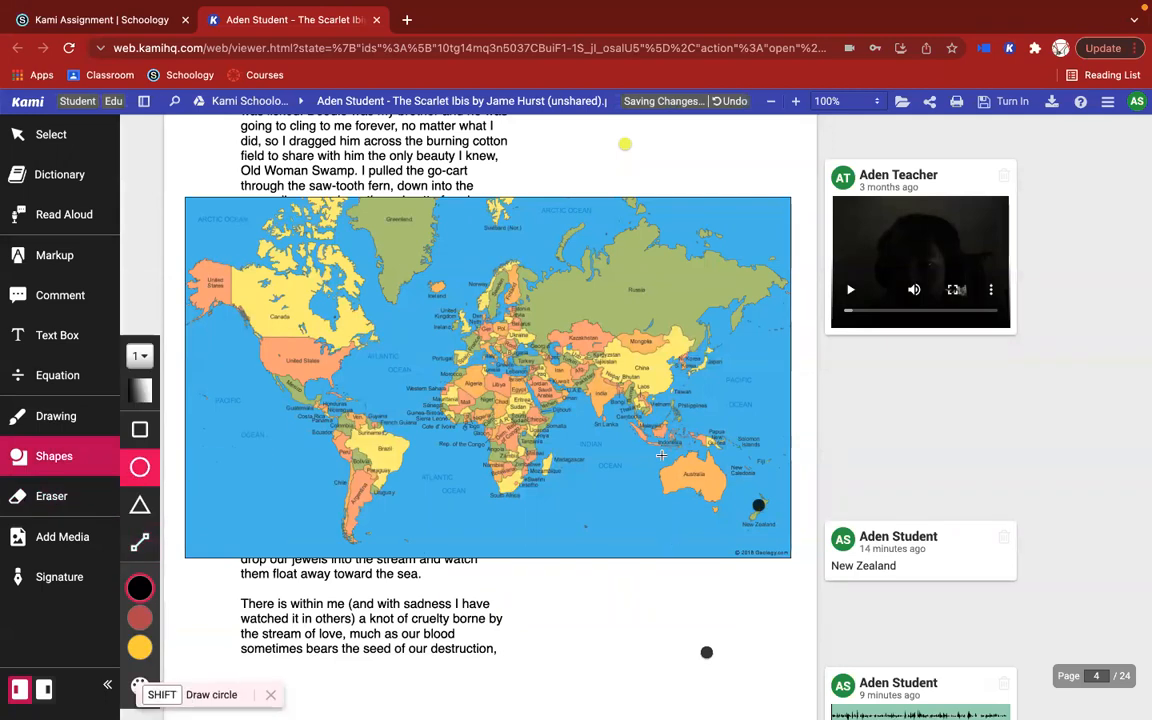
left_click_drag(736, 497, 788, 540)
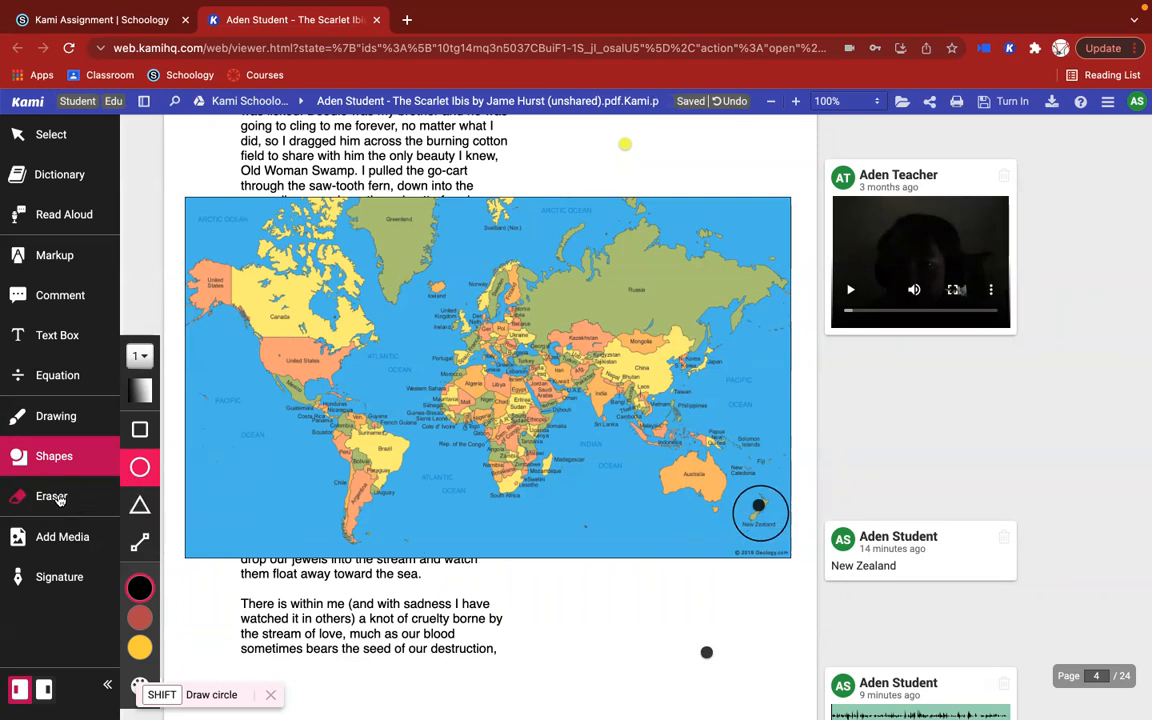
Step: Erase the circle around New Zealand with the eraser for Drawings and Shapes
left_click(50, 496)
left_click_drag(764, 512, 776, 570)
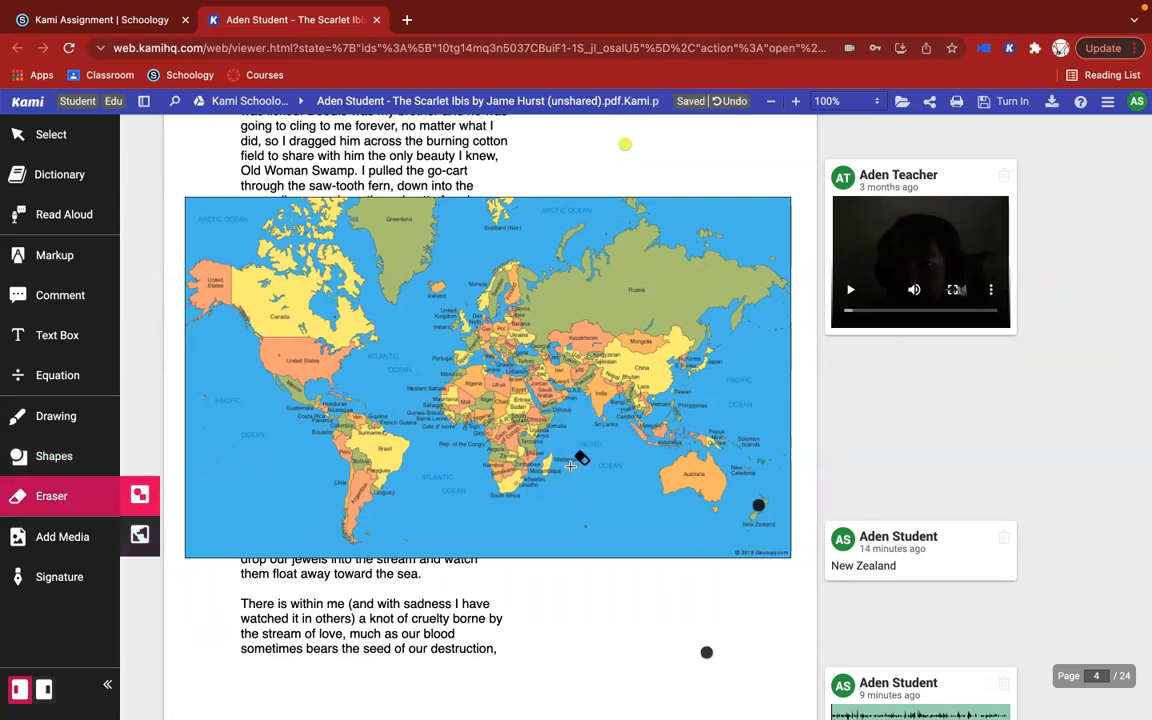
mouse_move(913, 528)
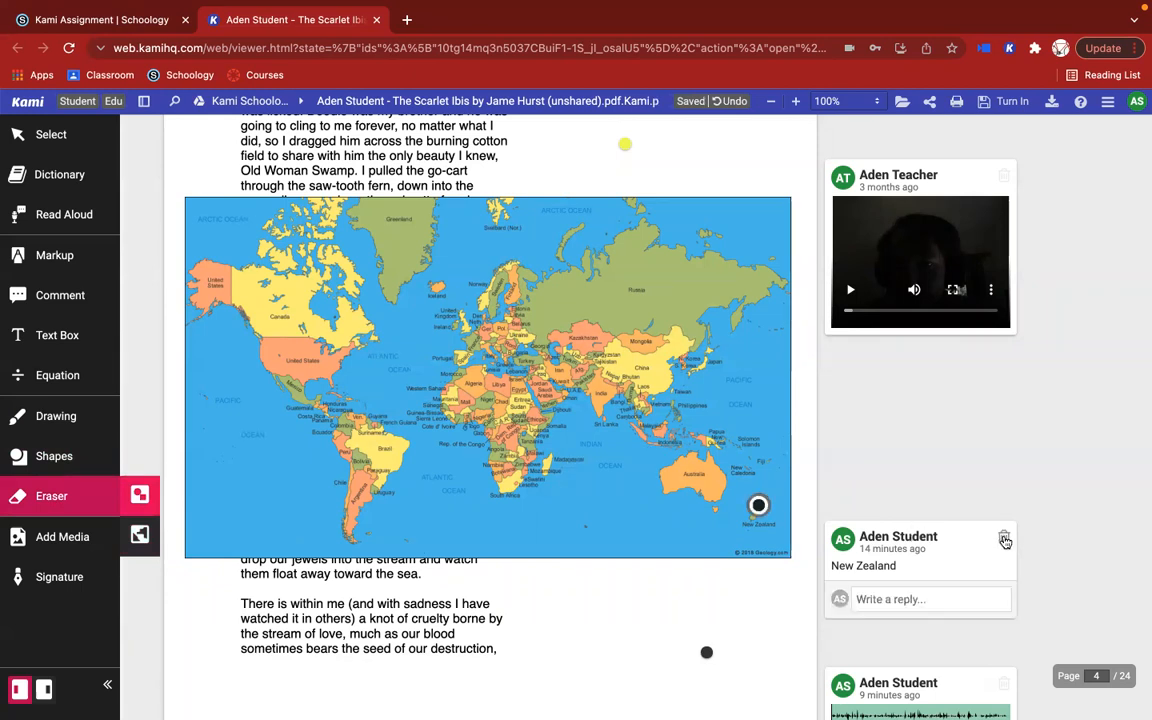
Step: Delete the New Zealand comment from the page 4 world map and show the options for adding media
left_click(1005, 541)
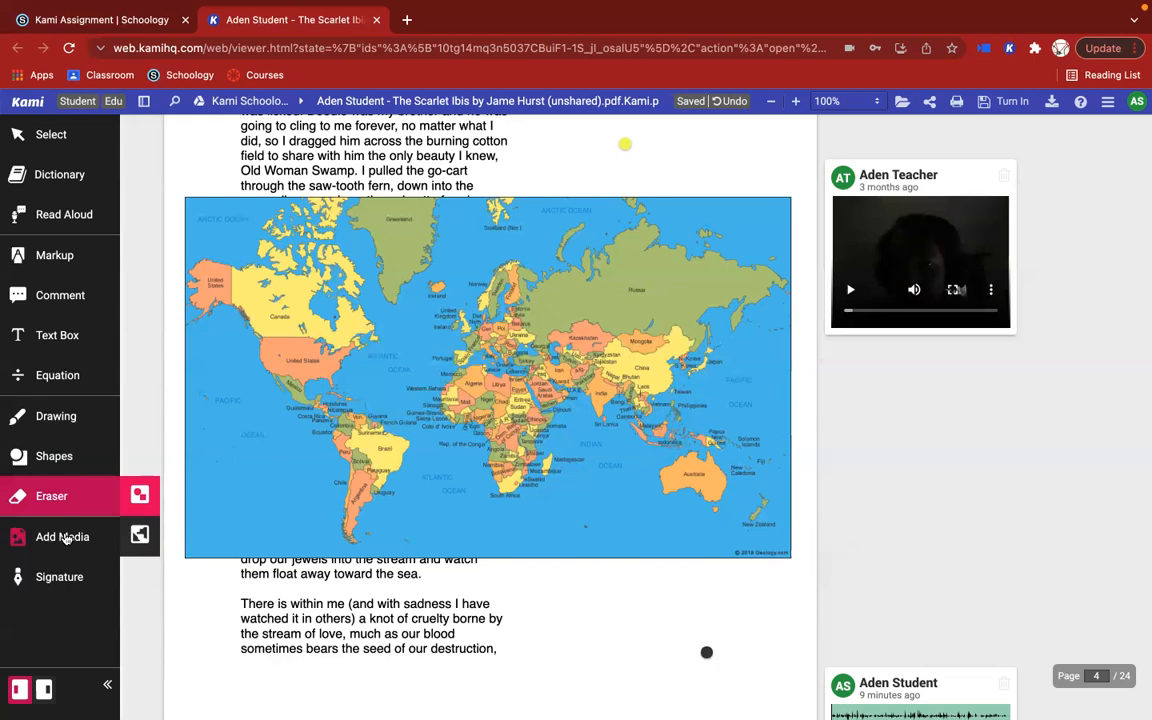
left_click(64, 538)
left_click(560, 437)
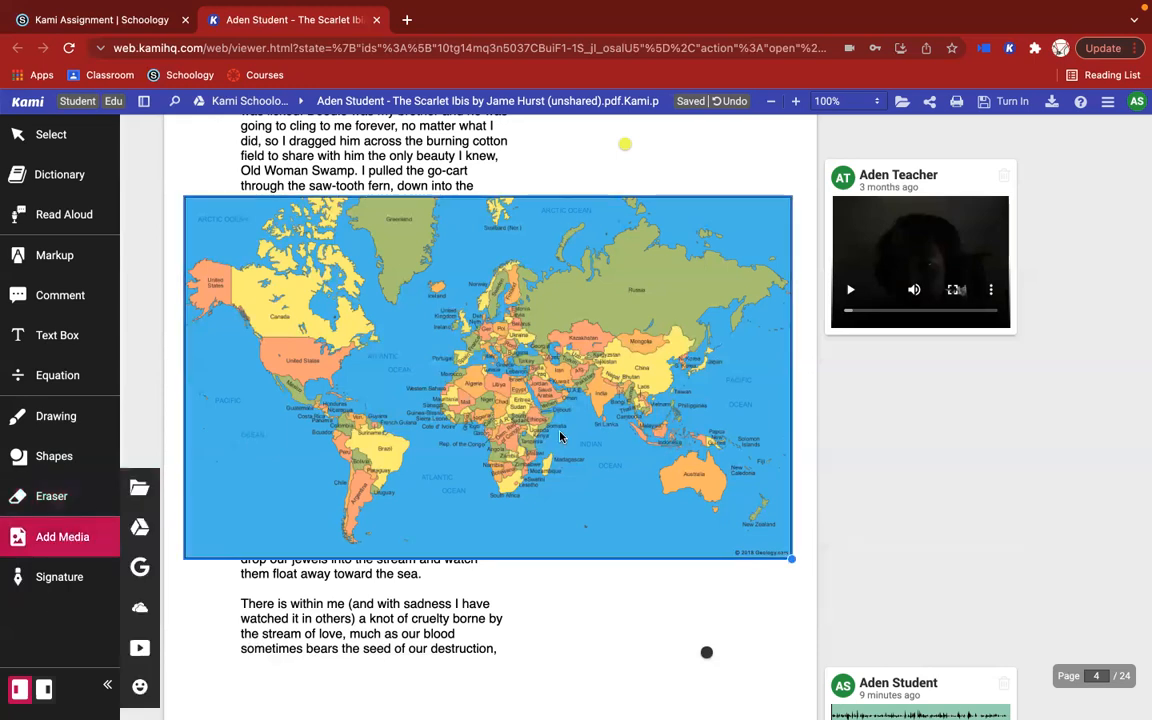
Step: Run a Google image search for "map of new zealand" from the media options
scroll(560, 437, "down", 5)
scroll(560, 437, "down", 3)
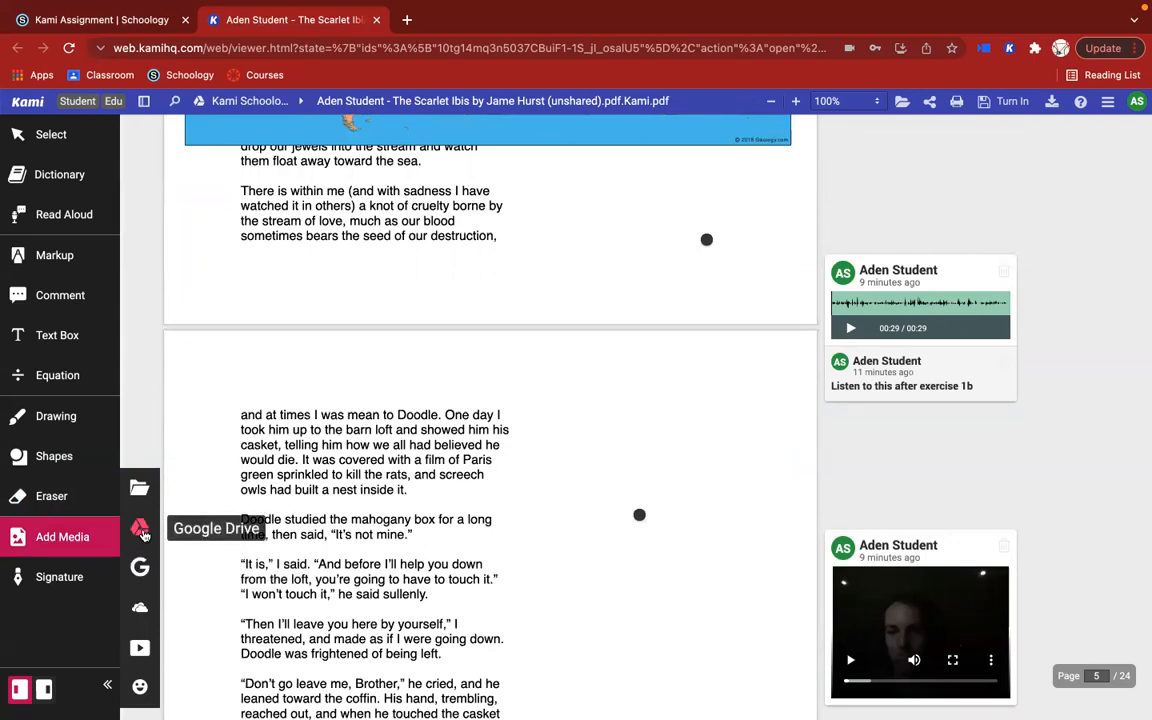
left_click(139, 570)
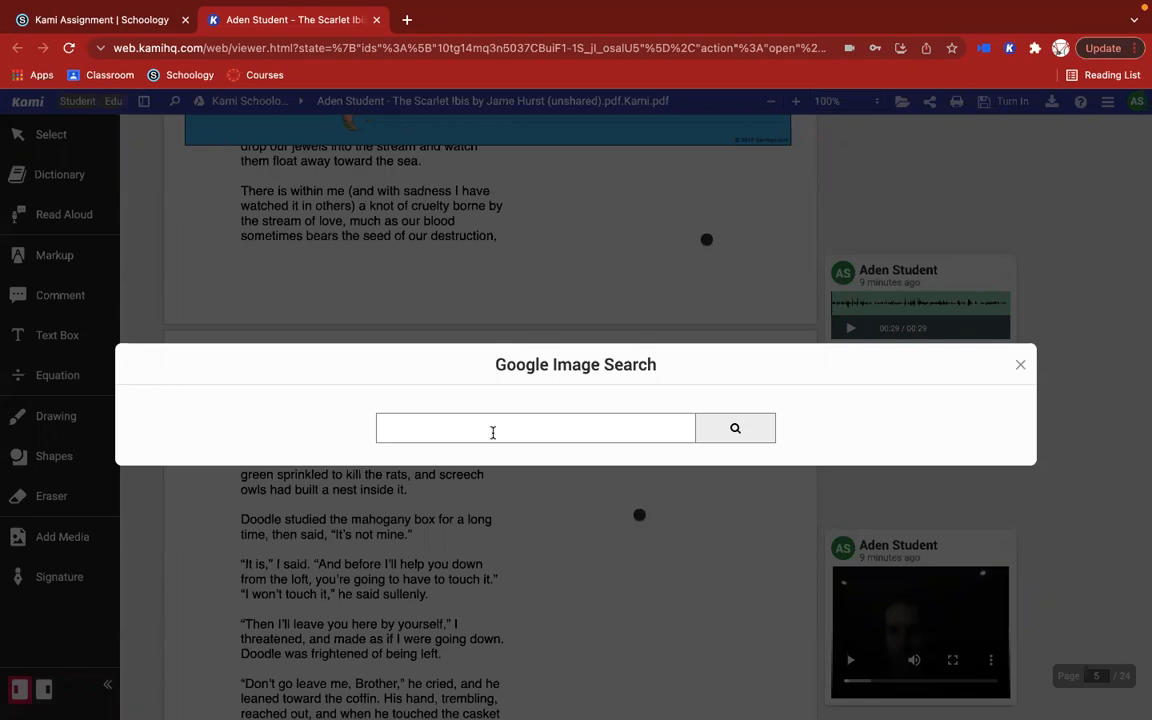
type("mao")
type(" of new zealand")
key("Return")
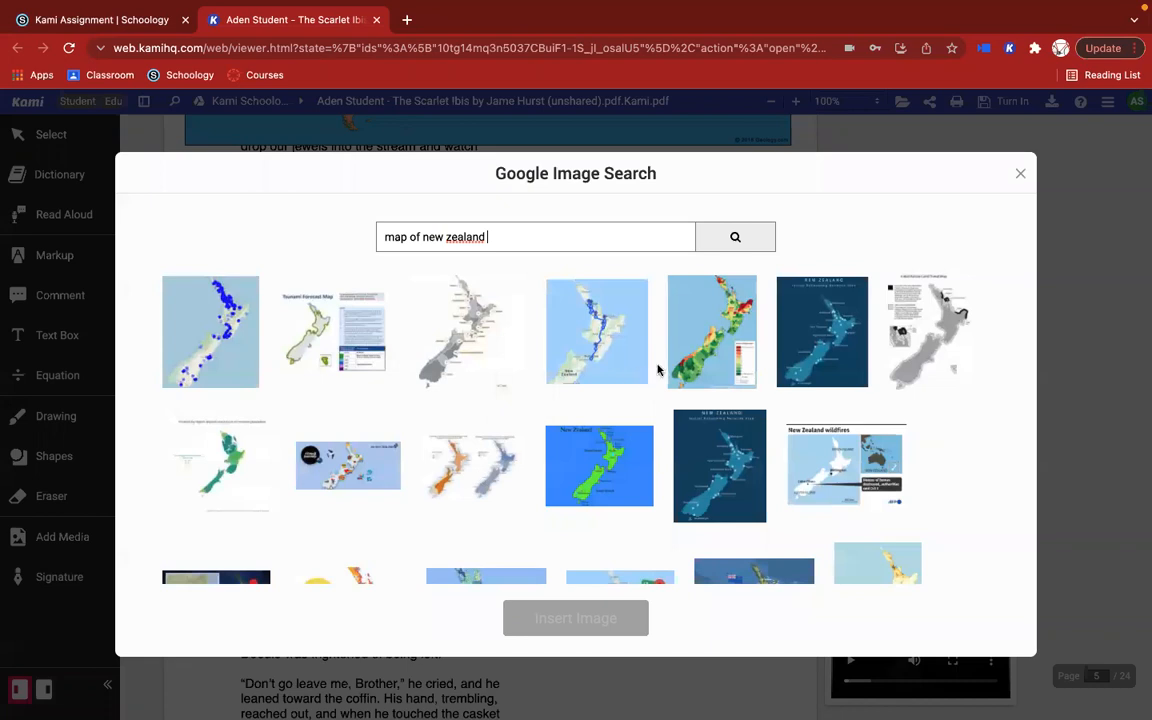
Step: Insert the dark satellite image of New Zealand over the opening paragraphs of page 5
scroll(226, 571, "down", 2)
scroll(500, 450, "up", 2)
scroll(473, 350, "down", 4)
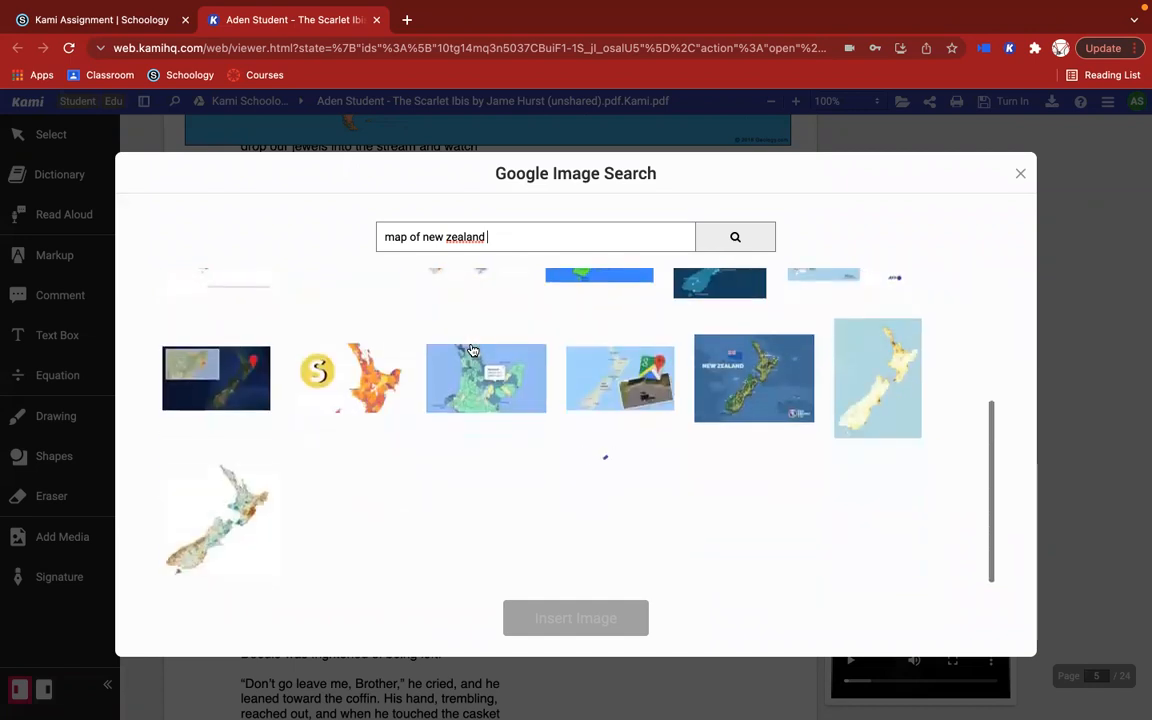
scroll(526, 527, "down", 2)
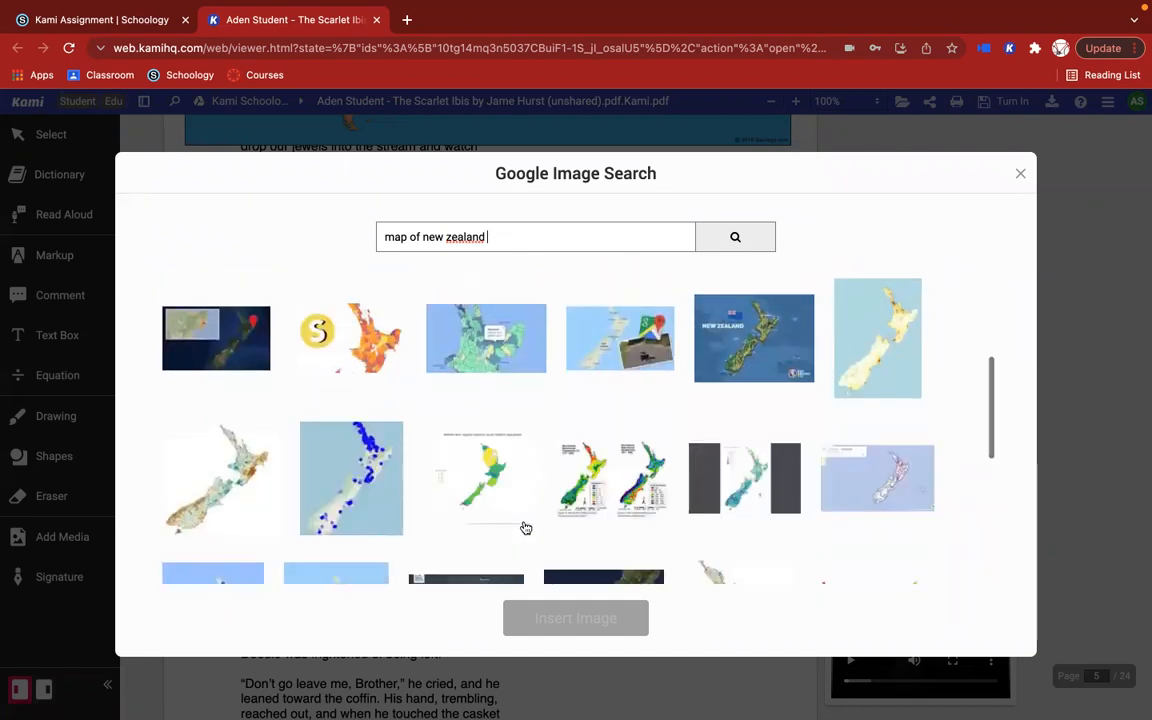
scroll(526, 527, "down", 3)
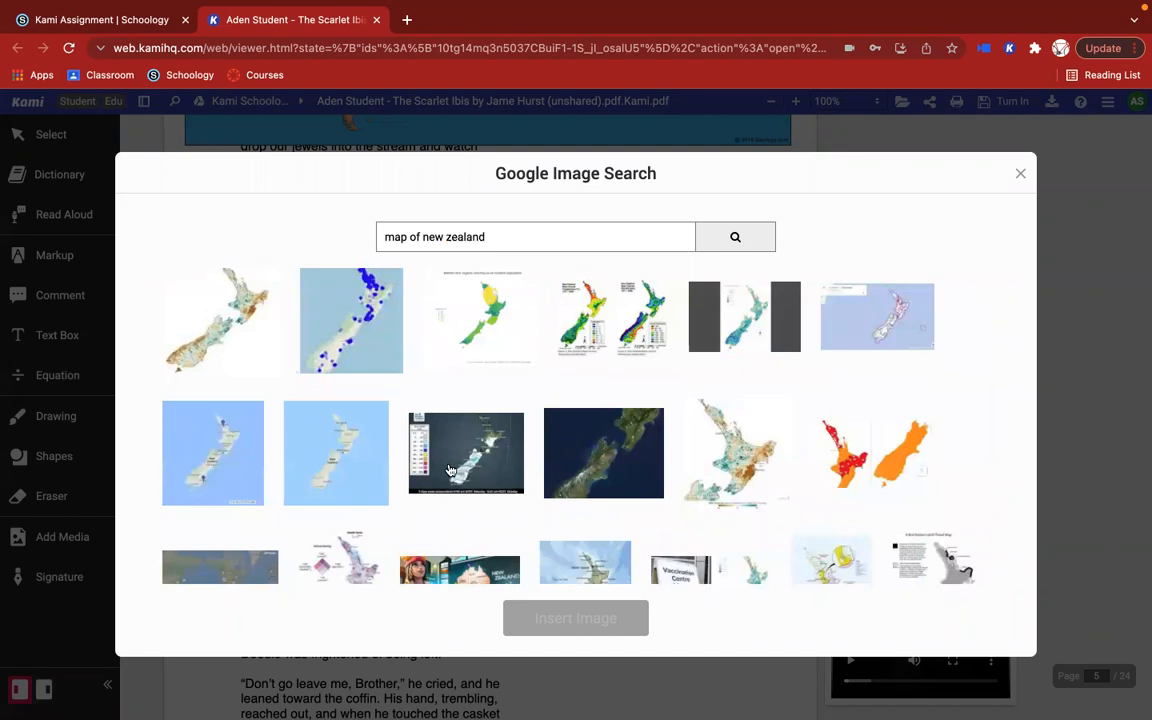
left_click(556, 430)
left_click(568, 618)
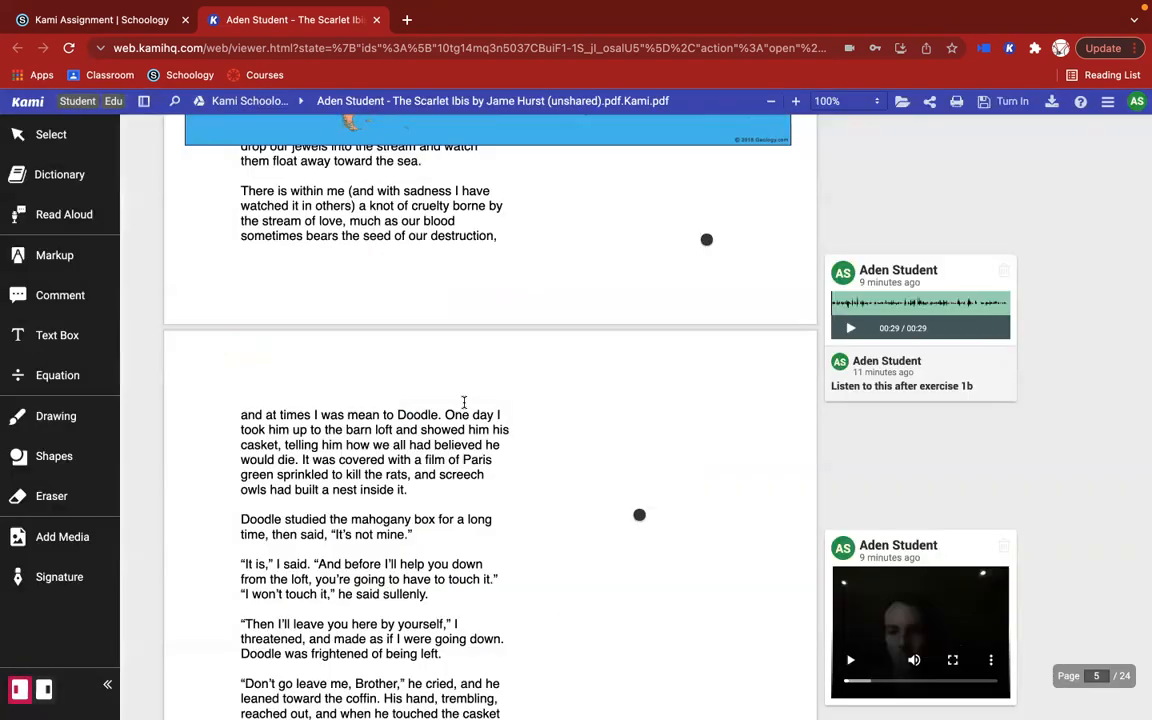
scroll(464, 402, "down", 3)
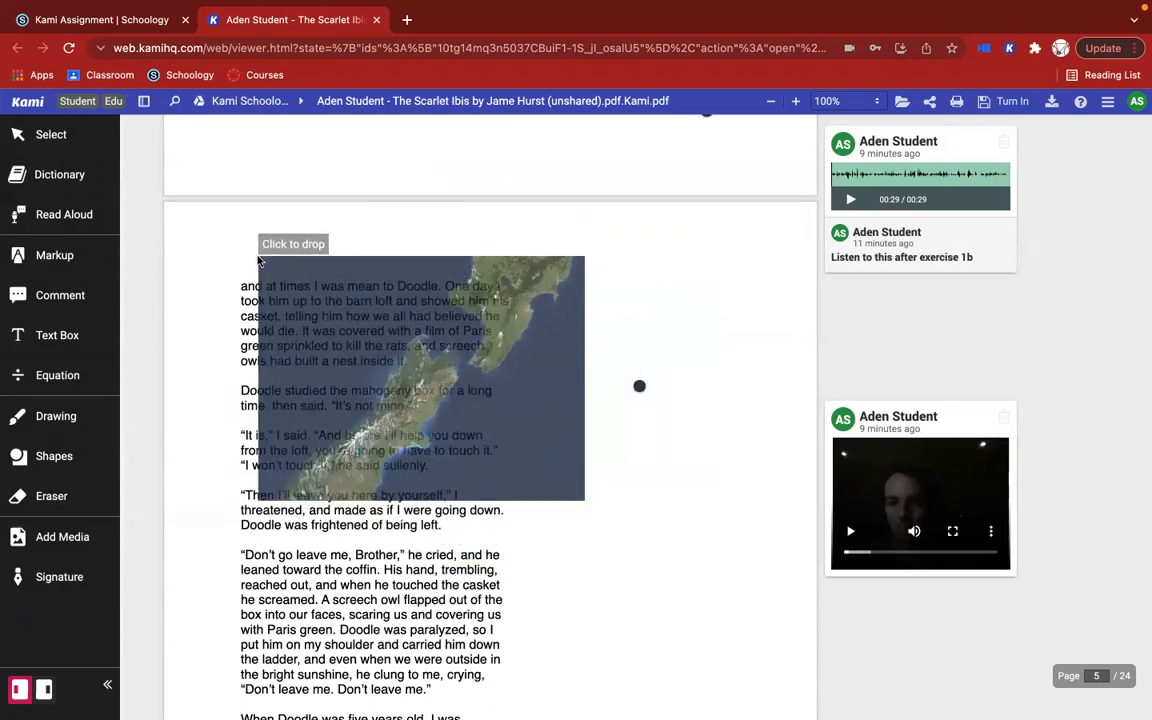
left_click(288, 302)
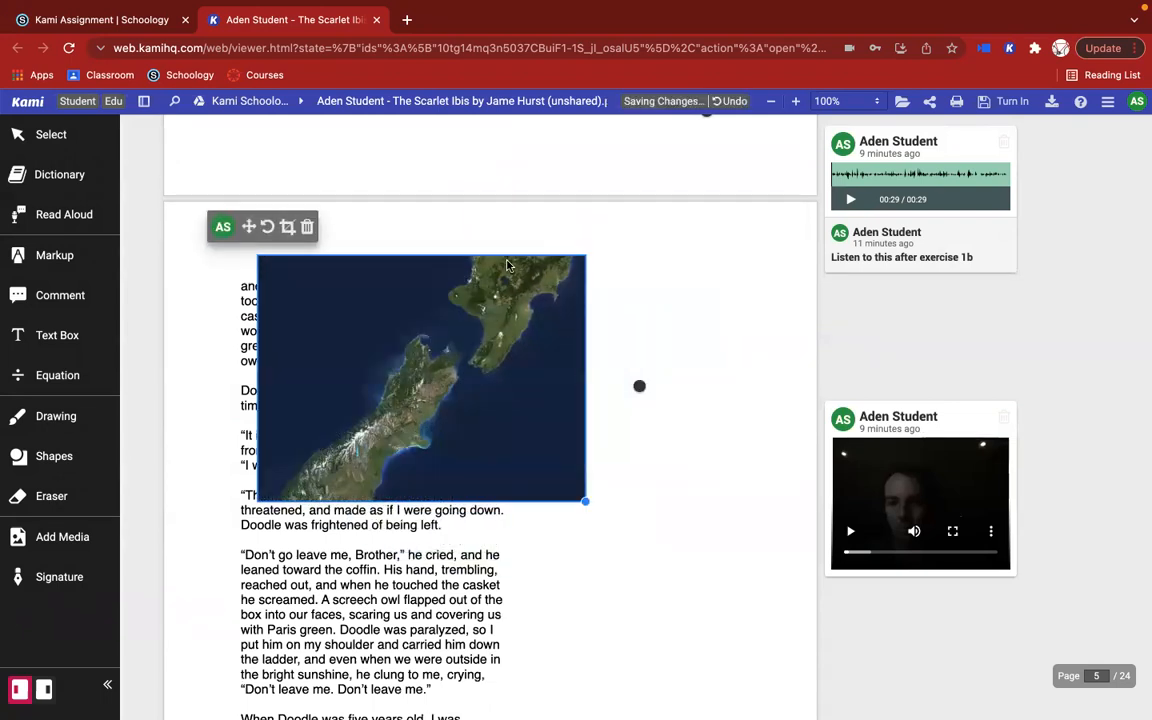
Step: Try to crop the New Zealand satellite image on page 5 from its upper-right corner
left_click(460, 241)
left_click(463, 406)
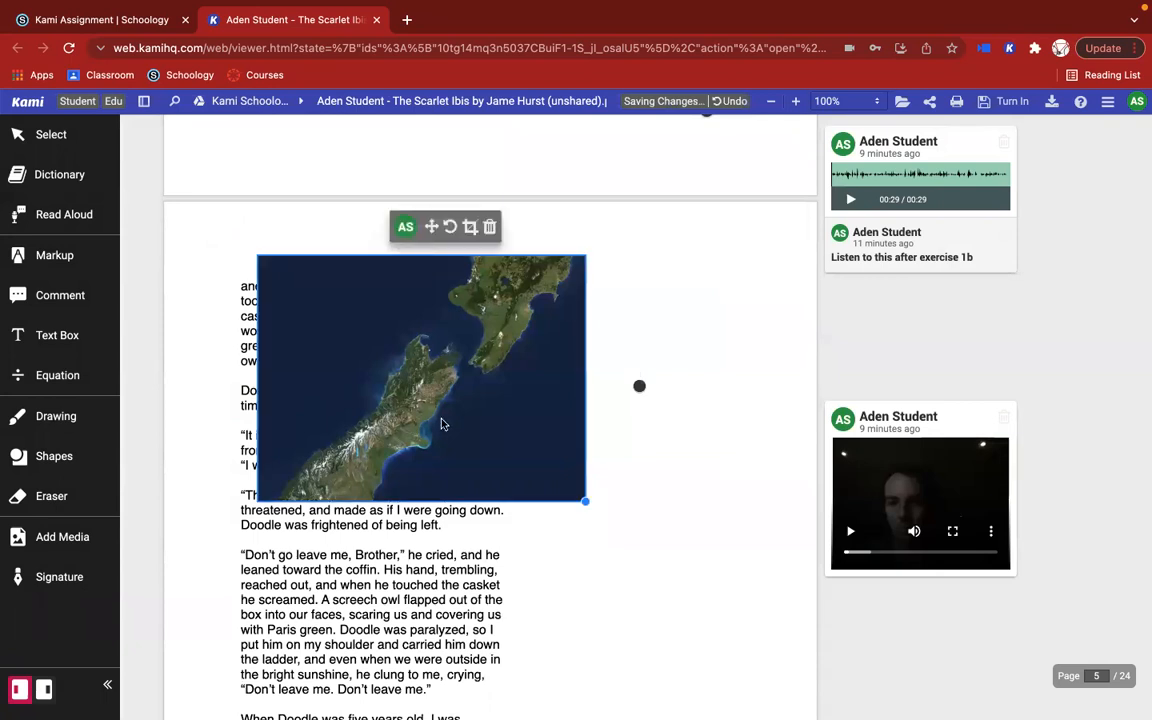
left_click(470, 227)
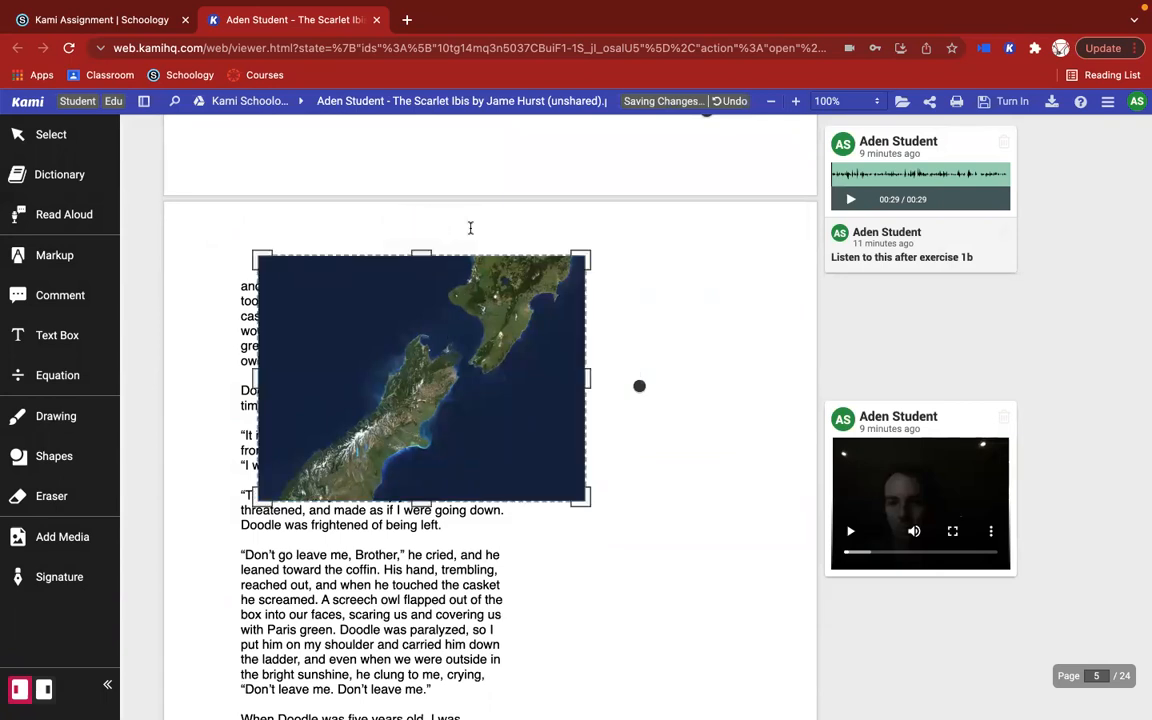
mouse_move(587, 255)
left_mouse_down()
mouse_move(563, 306)
mouse_move(590, 258)
left_mouse_up()
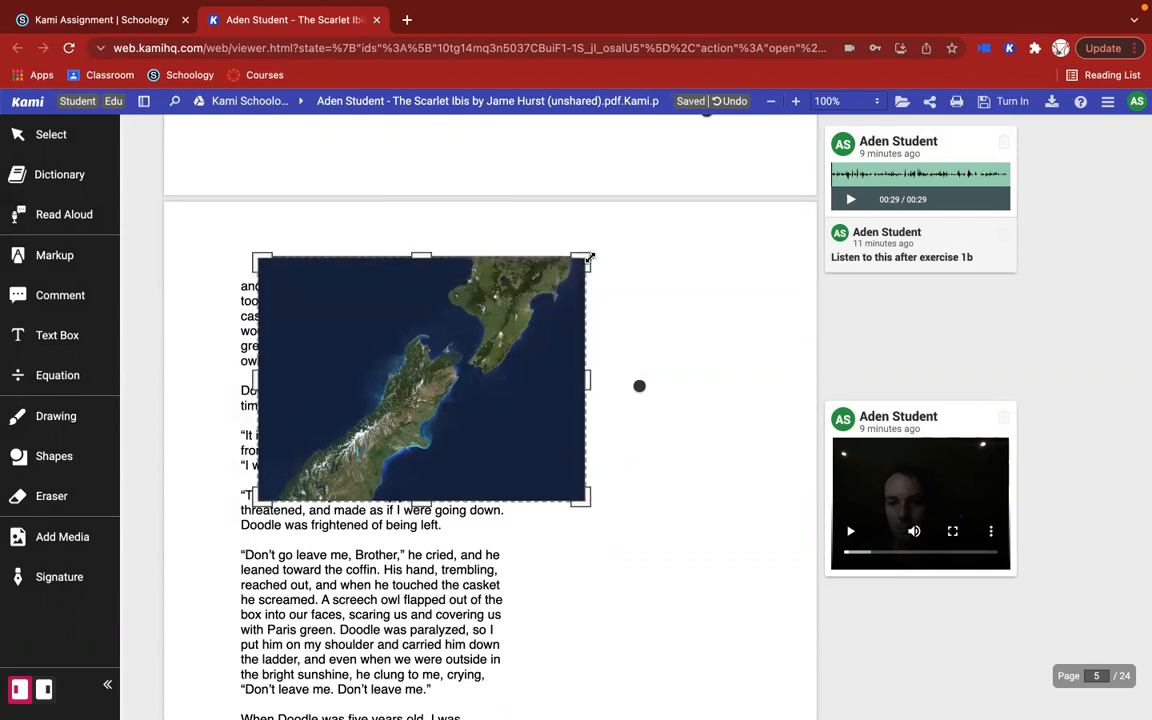
Step: Start inserting a YouTube video, switch to YouTube from the insert dialog and search for "what is kami"
left_click(62, 539)
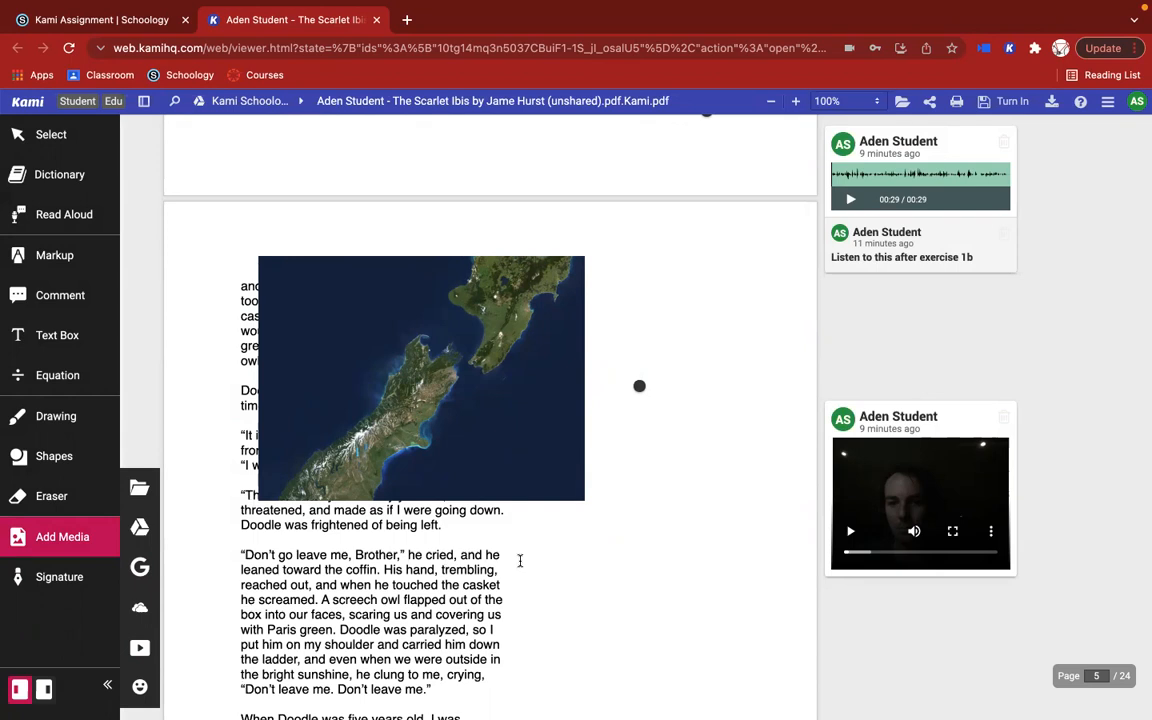
scroll(519, 560, "down", 5)
left_click(140, 650)
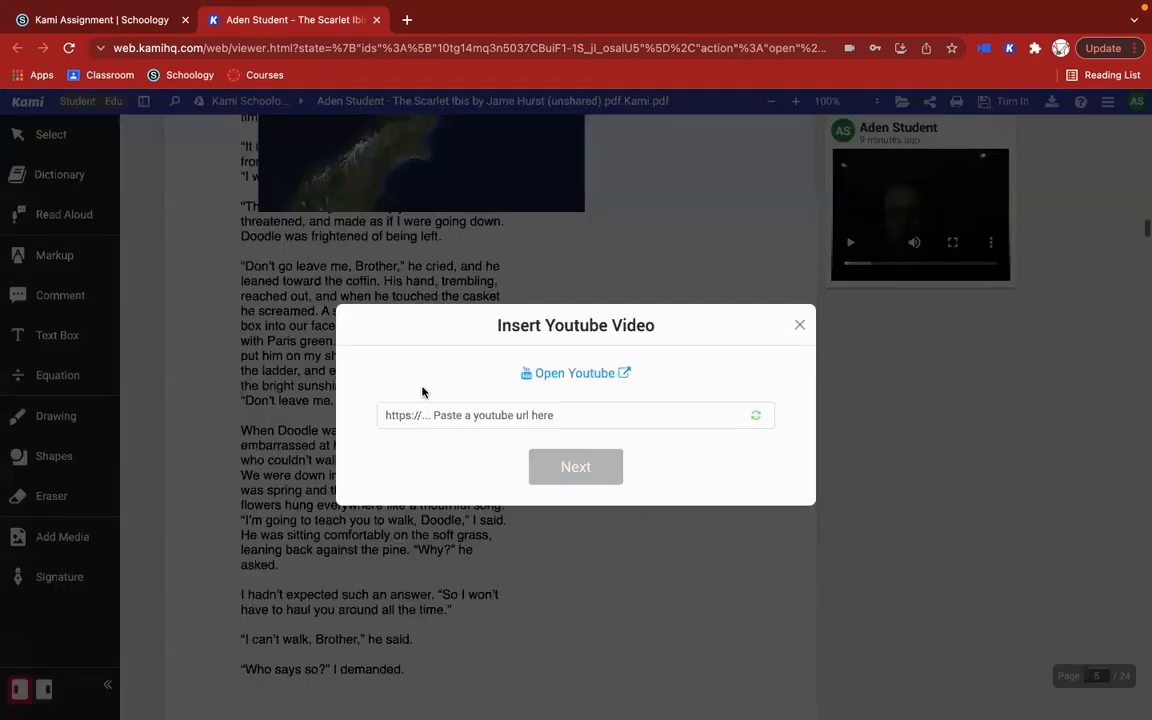
left_click(566, 374)
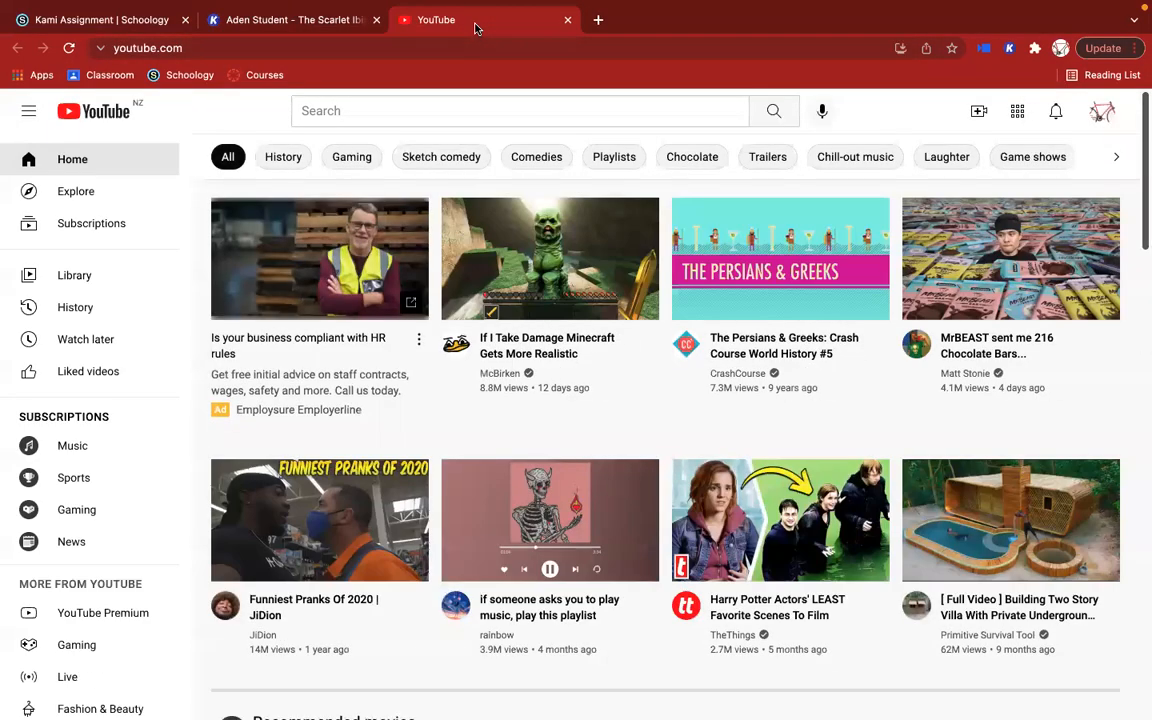
left_click(412, 110)
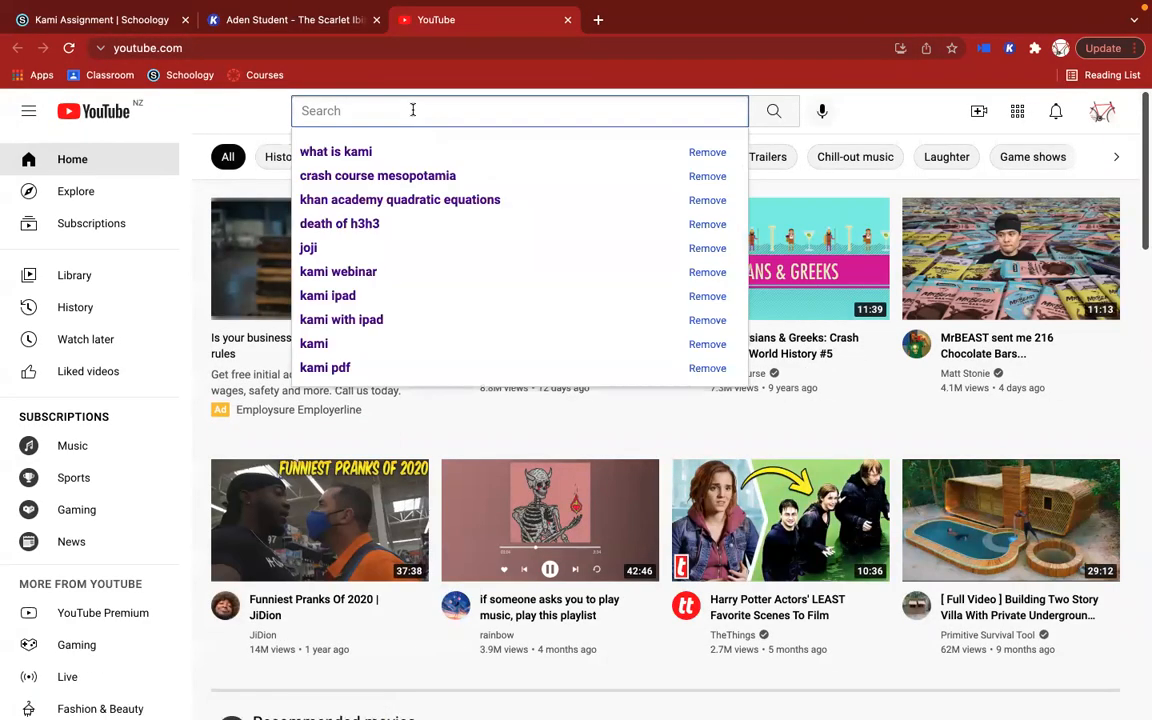
type("what is kami")
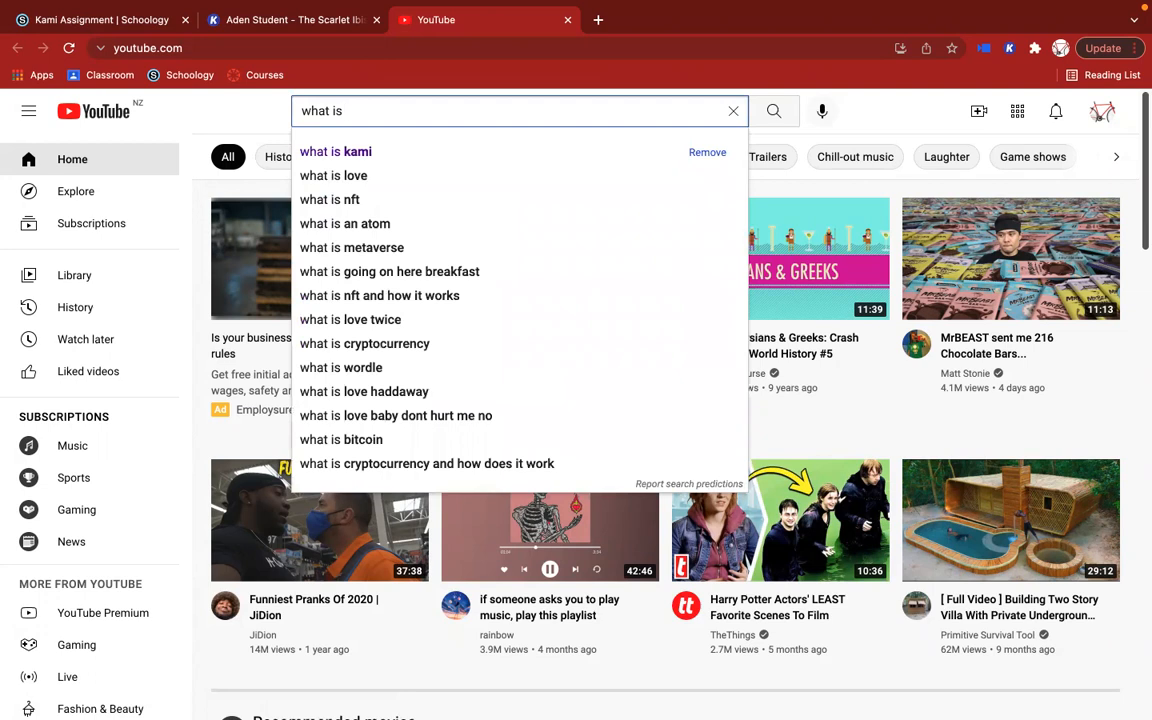
left_click(330, 151)
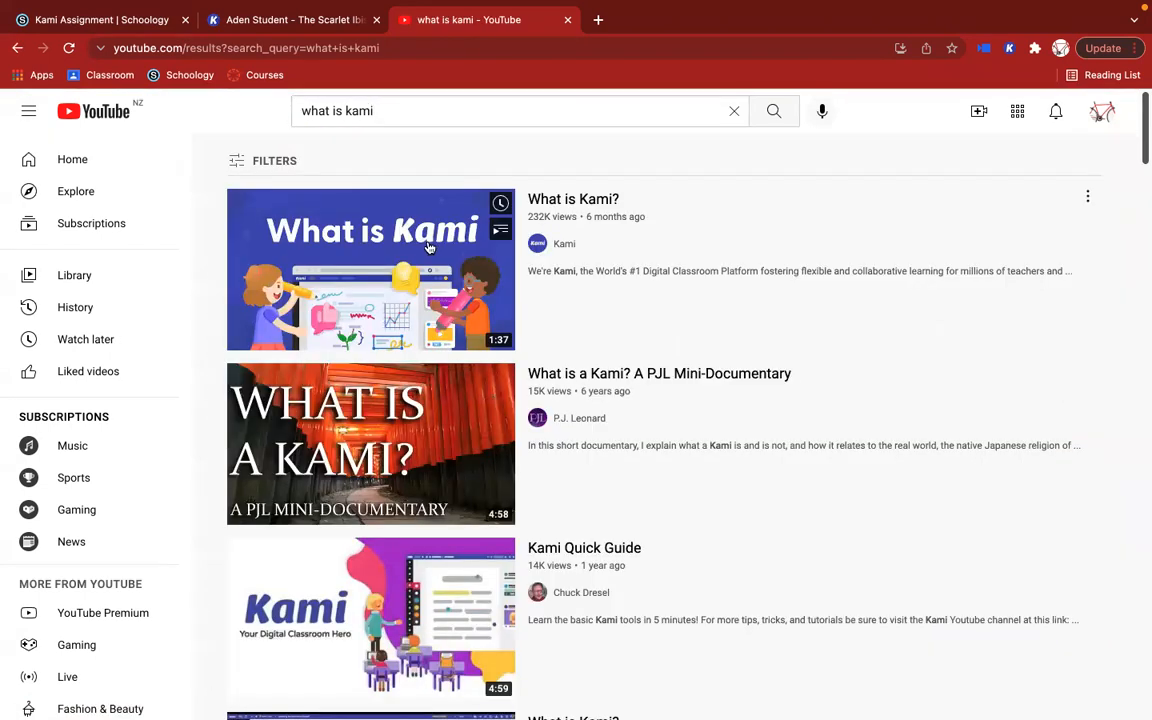
Step: Copy the link of the Kami channel's "What is Kami?" video and load it in Kami's Insert Youtube Video dialog
right_click(428, 247)
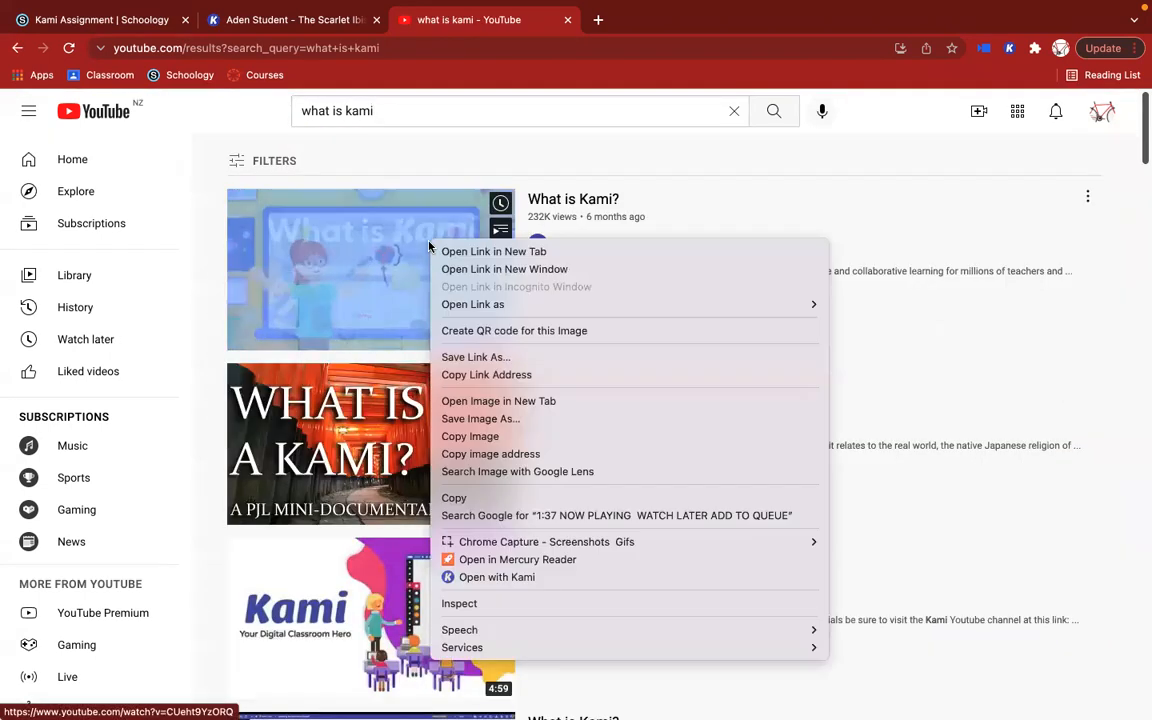
left_click(505, 374)
left_click(285, 20)
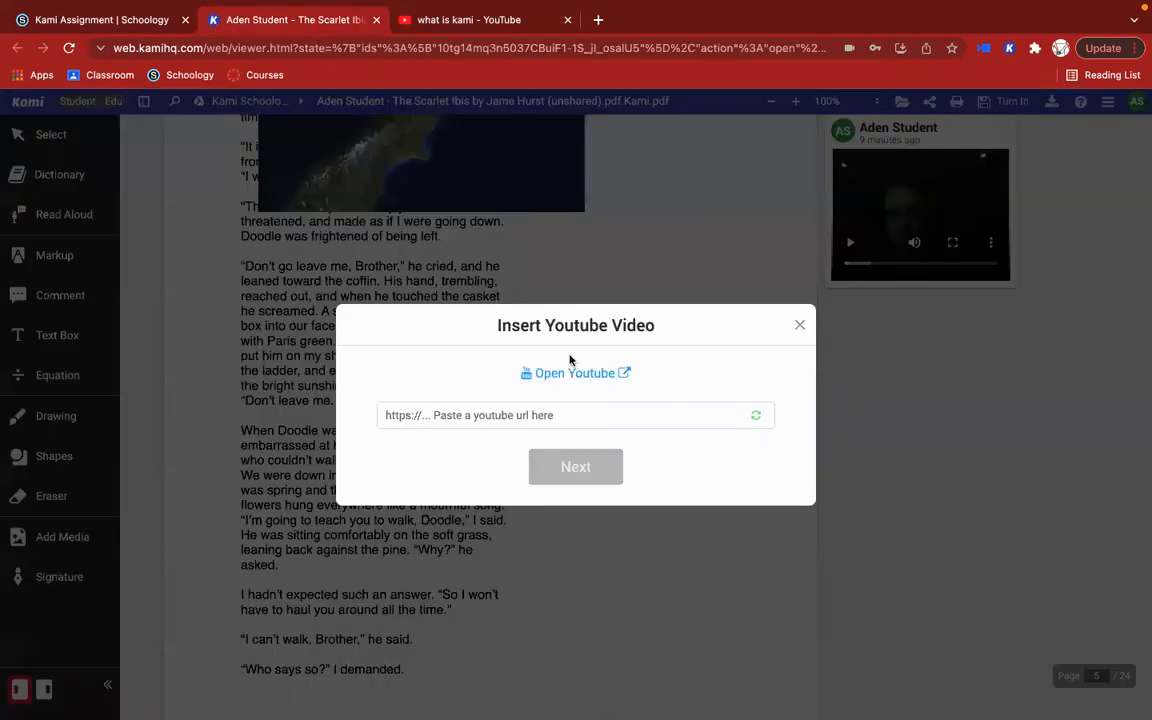
left_click(545, 417)
key("super+v")
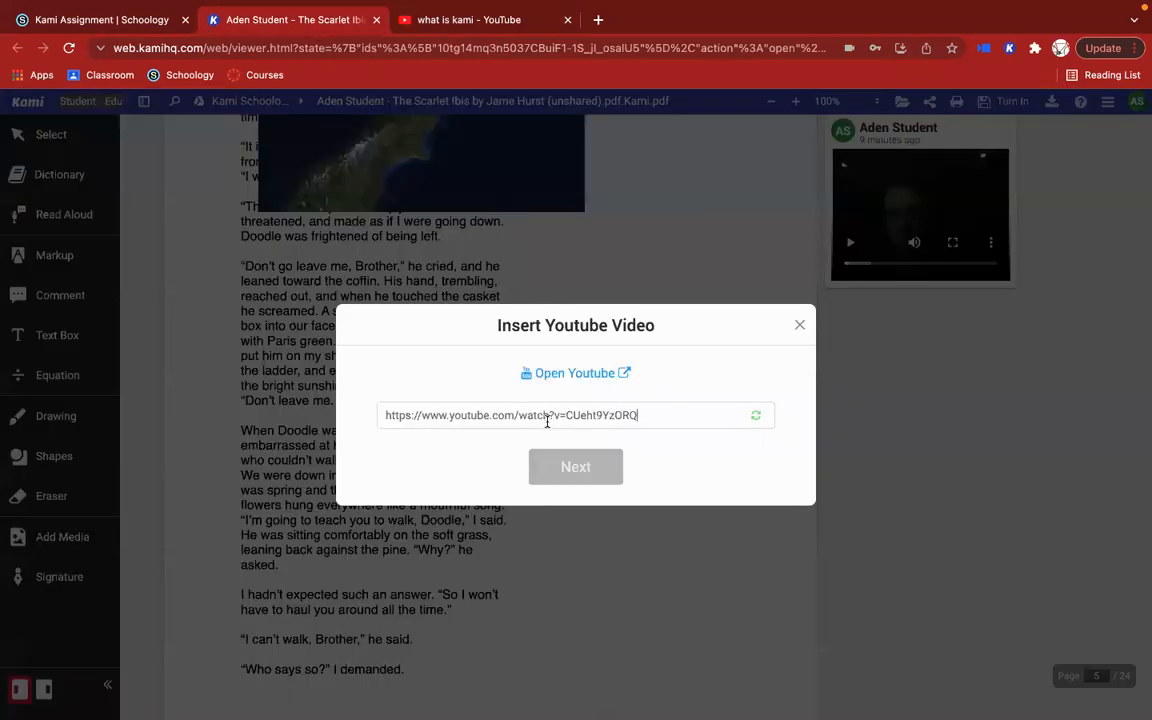
left_click(757, 417)
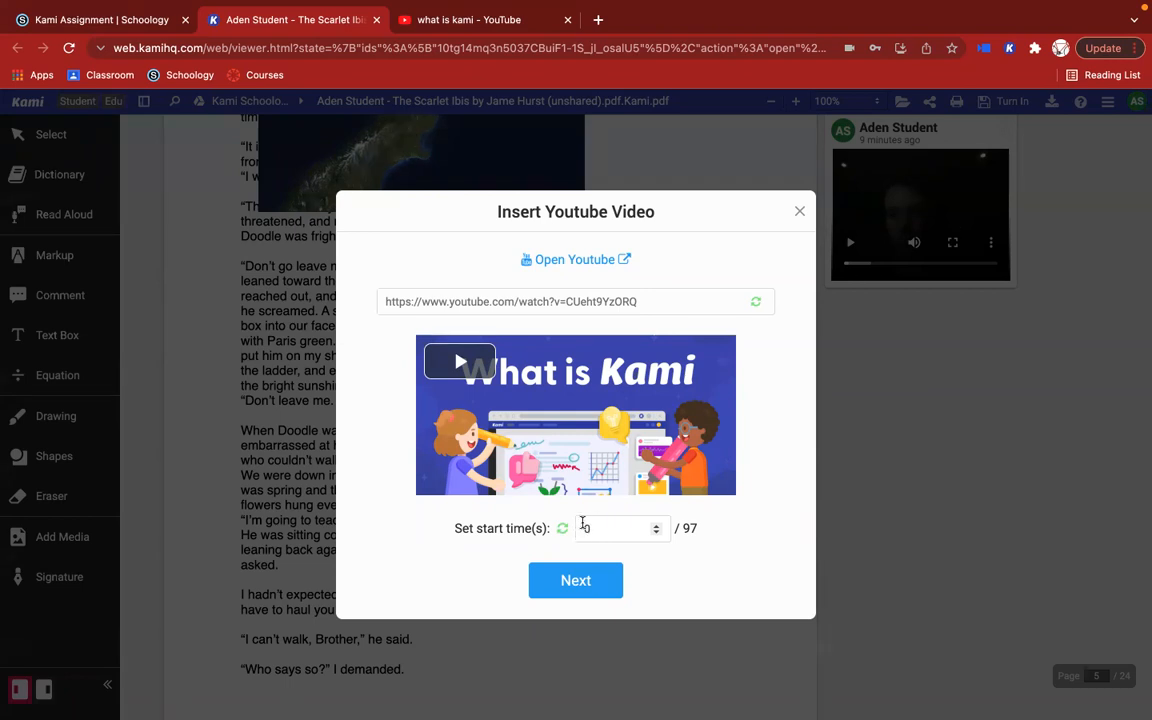
Step: Place the "What is Kami?" video on page 5 below the satellite image and pause its playback
left_click(576, 582)
left_click(304, 308)
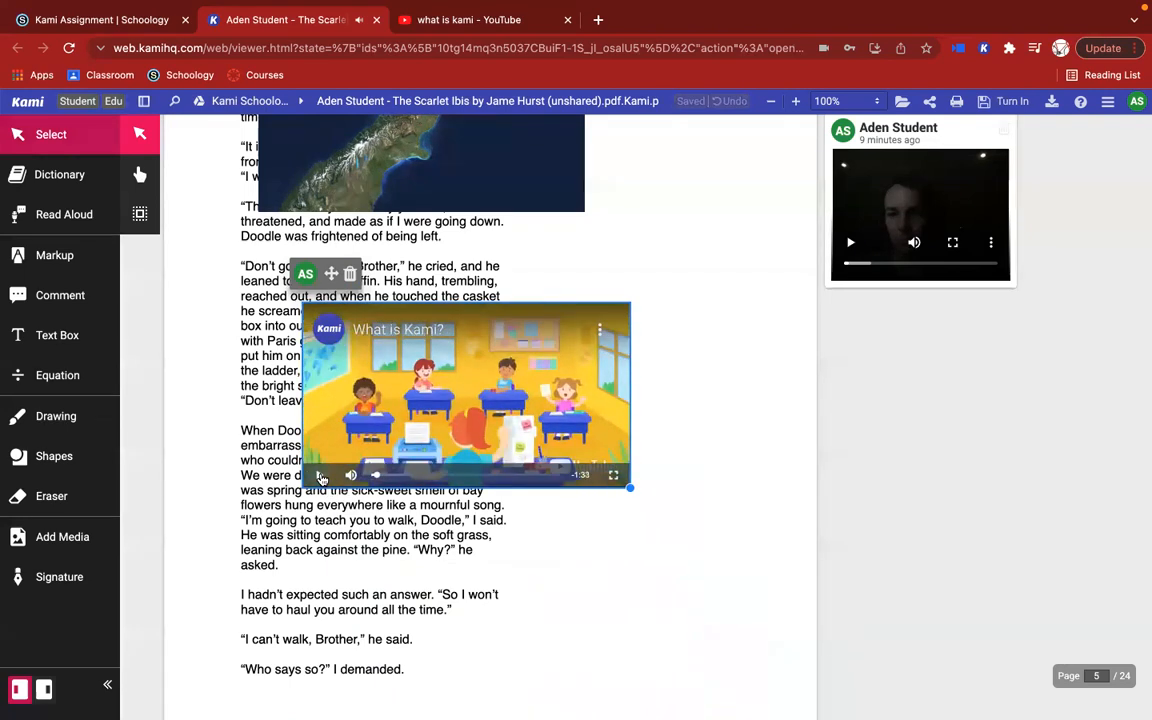
left_click(320, 476)
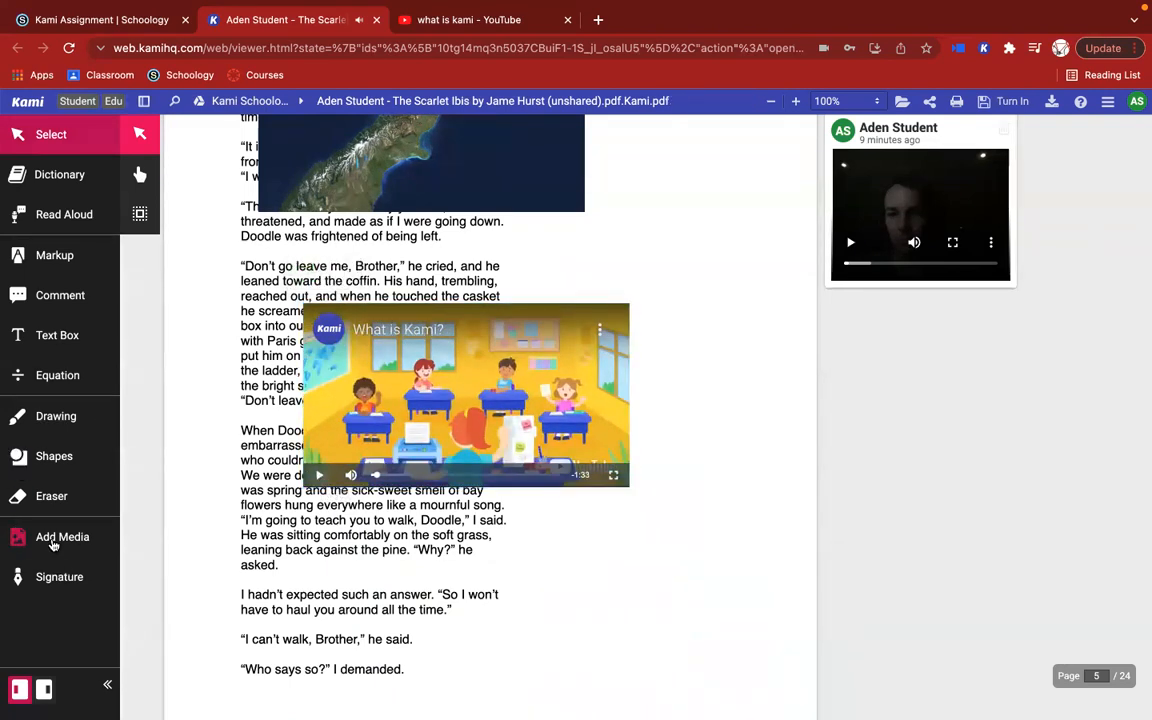
Step: Examine the available media stickers, from the graphic organizers to the feedback stickers
left_click(53, 540)
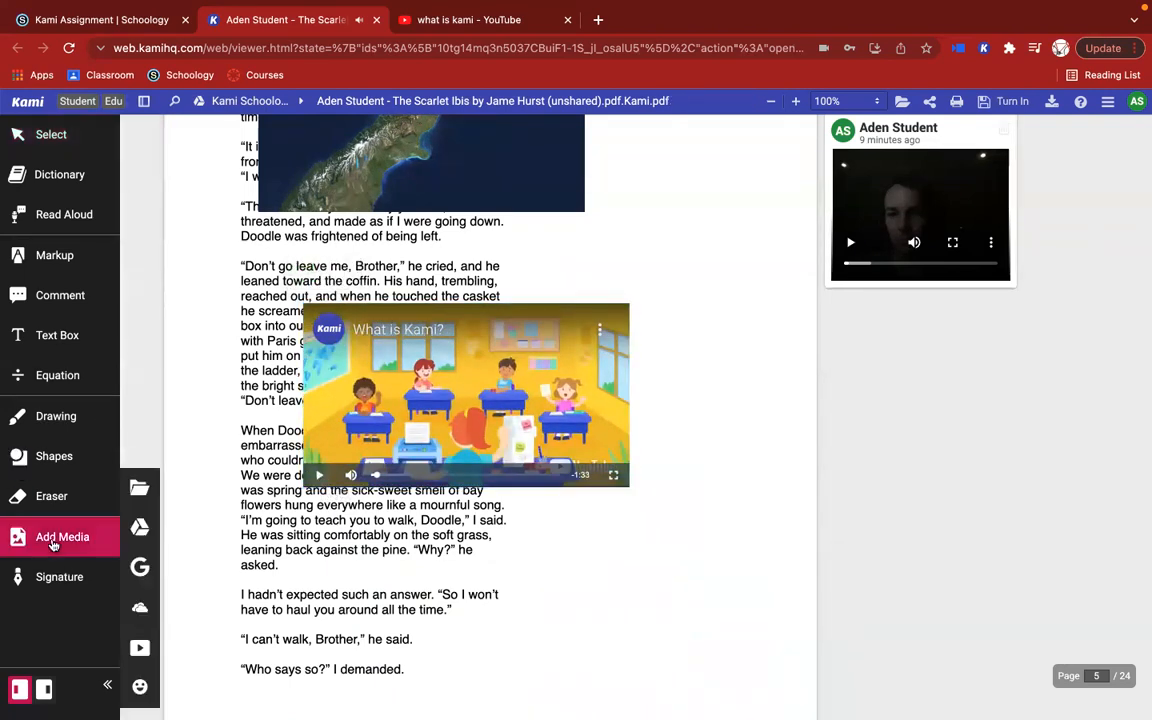
left_click(140, 687)
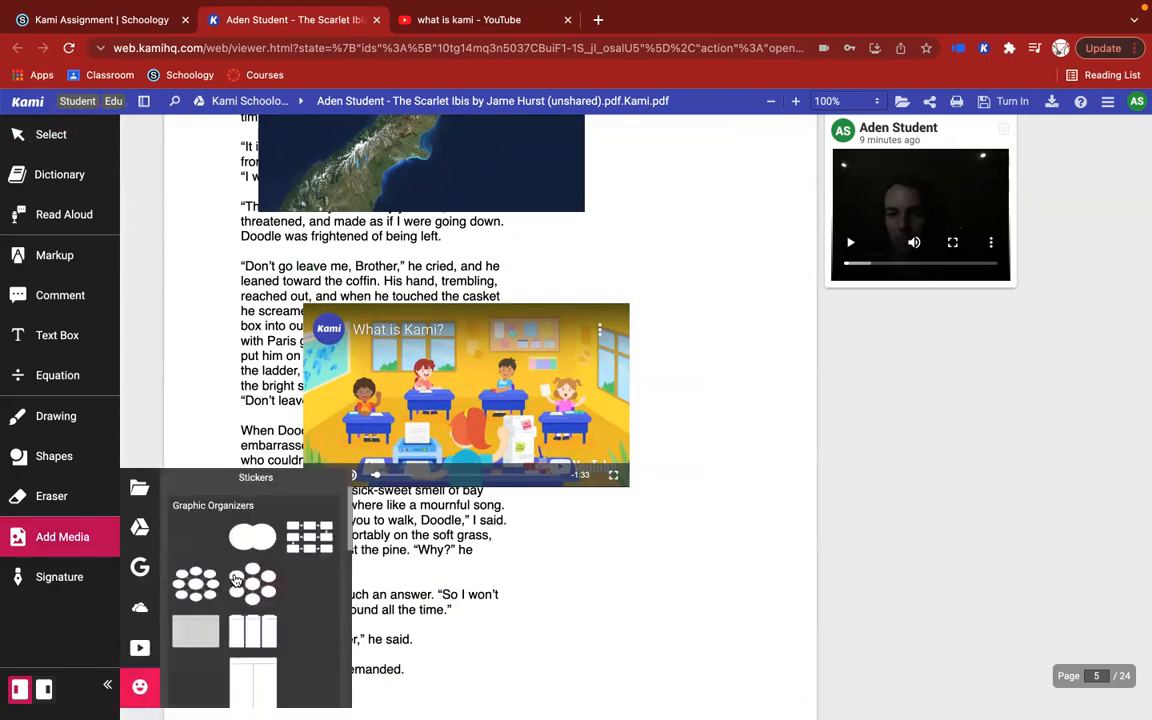
scroll(235, 580, "down", 5)
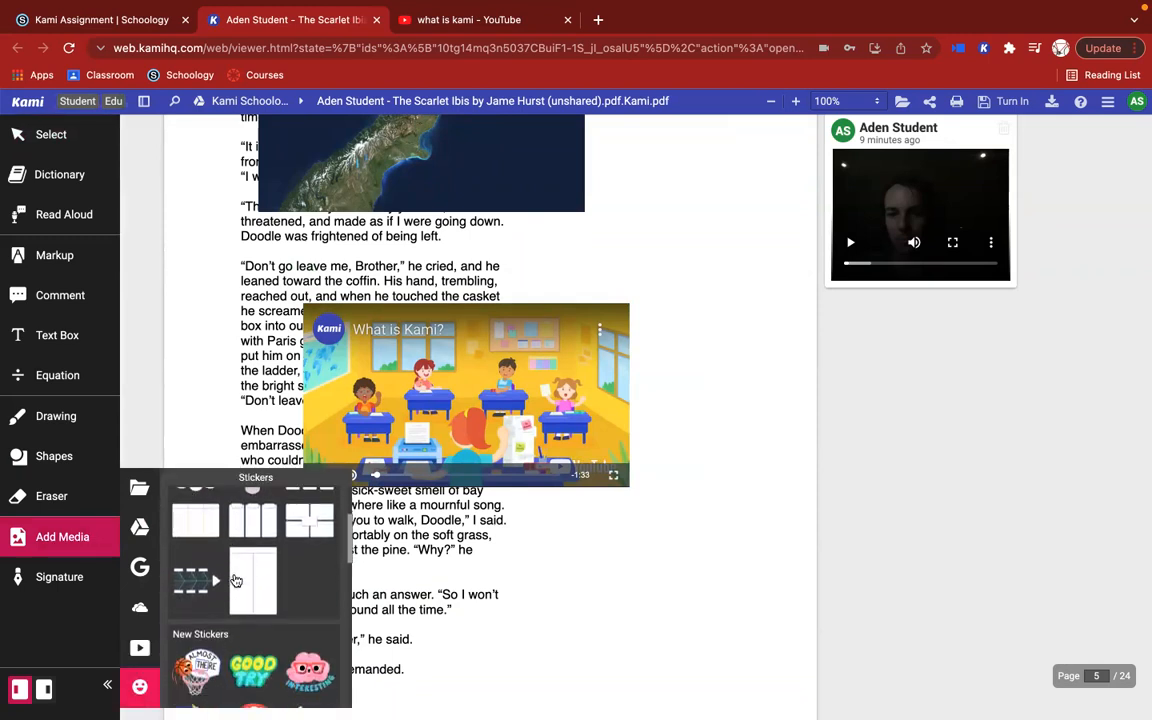
scroll(235, 580, "down", 3)
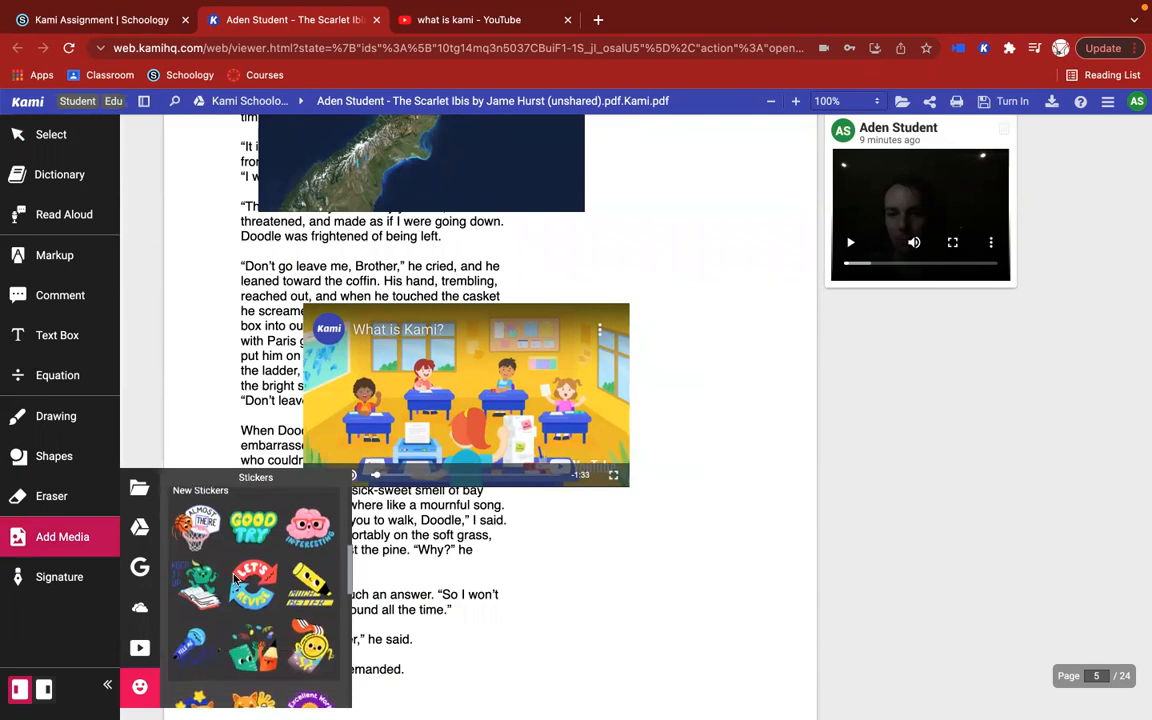
scroll(235, 581, "up", 4)
scroll(235, 580, "up", 4)
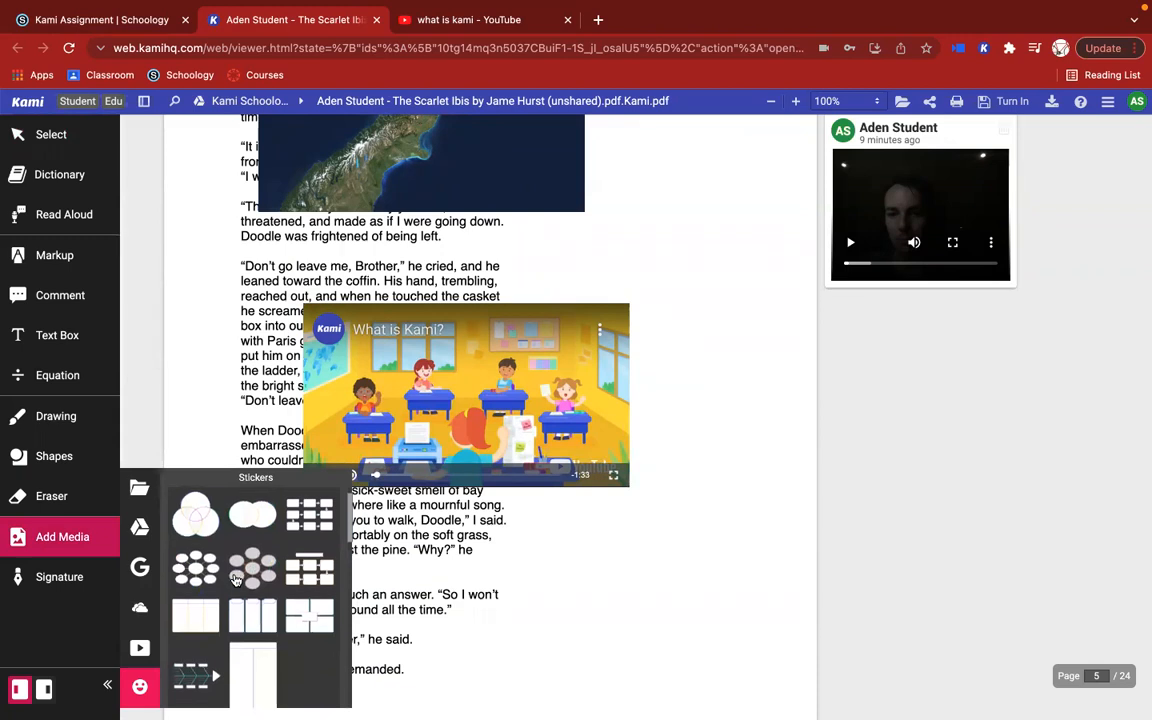
scroll(265, 518, "up", 2)
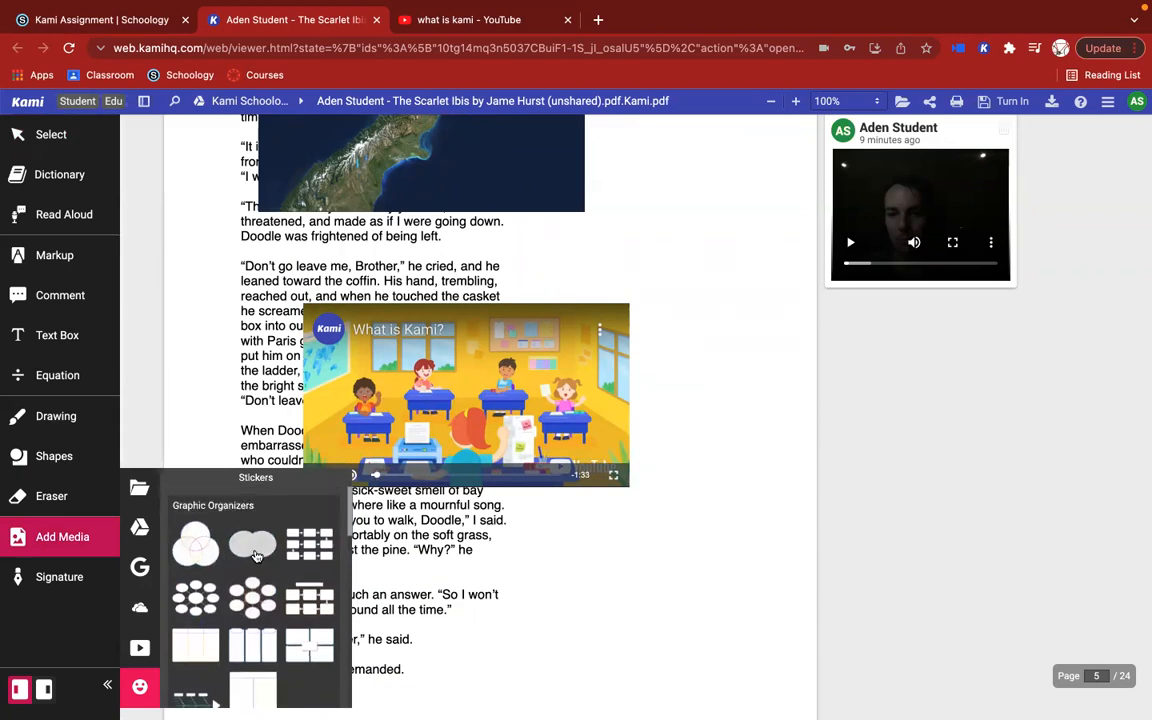
scroll(256, 556, "down", 5)
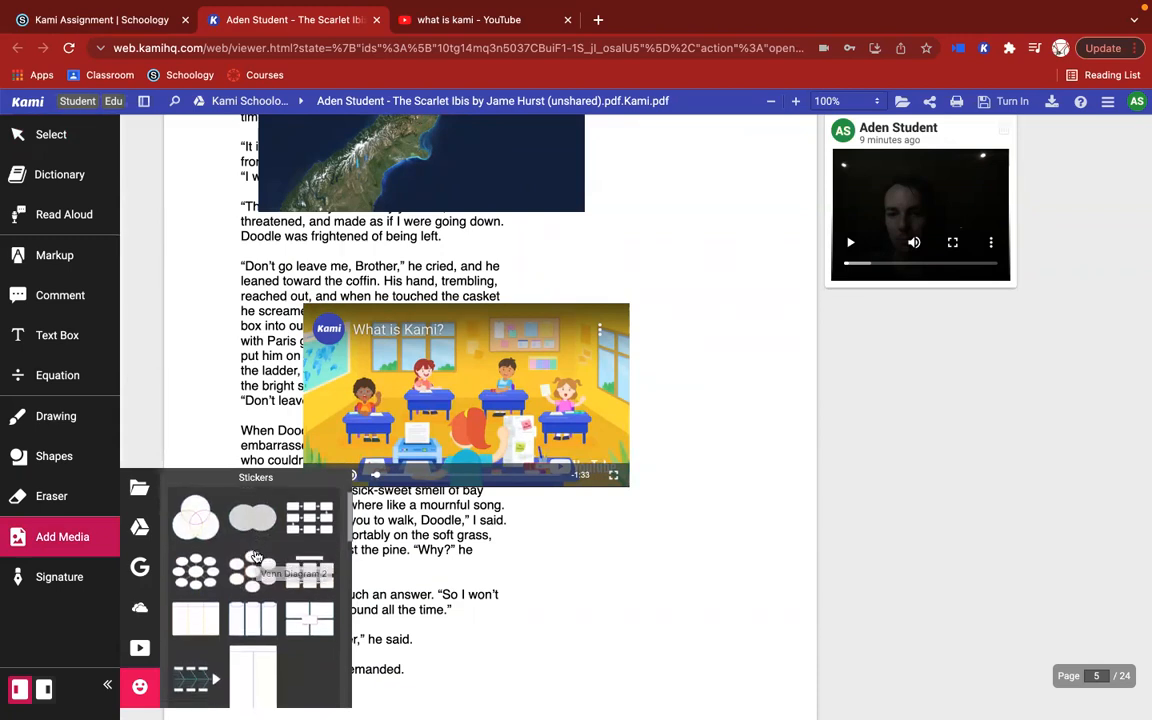
scroll(256, 556, "down", 1)
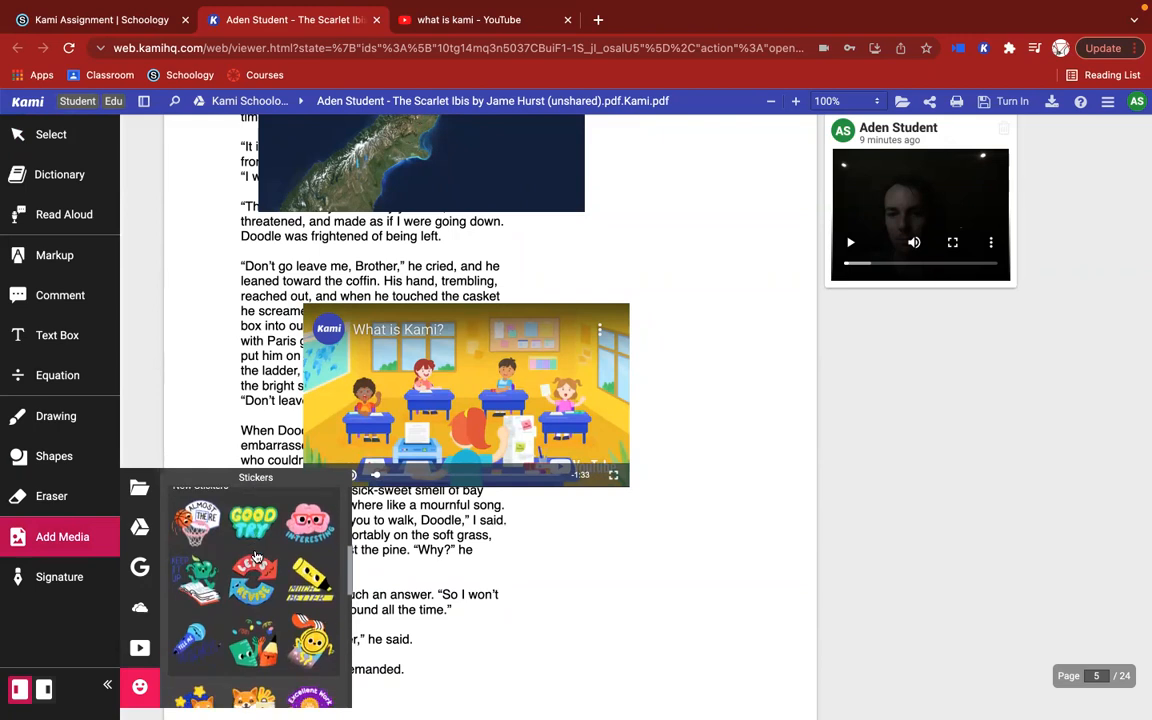
scroll(256, 556, "down", 5)
scroll(260, 622, "down", 5)
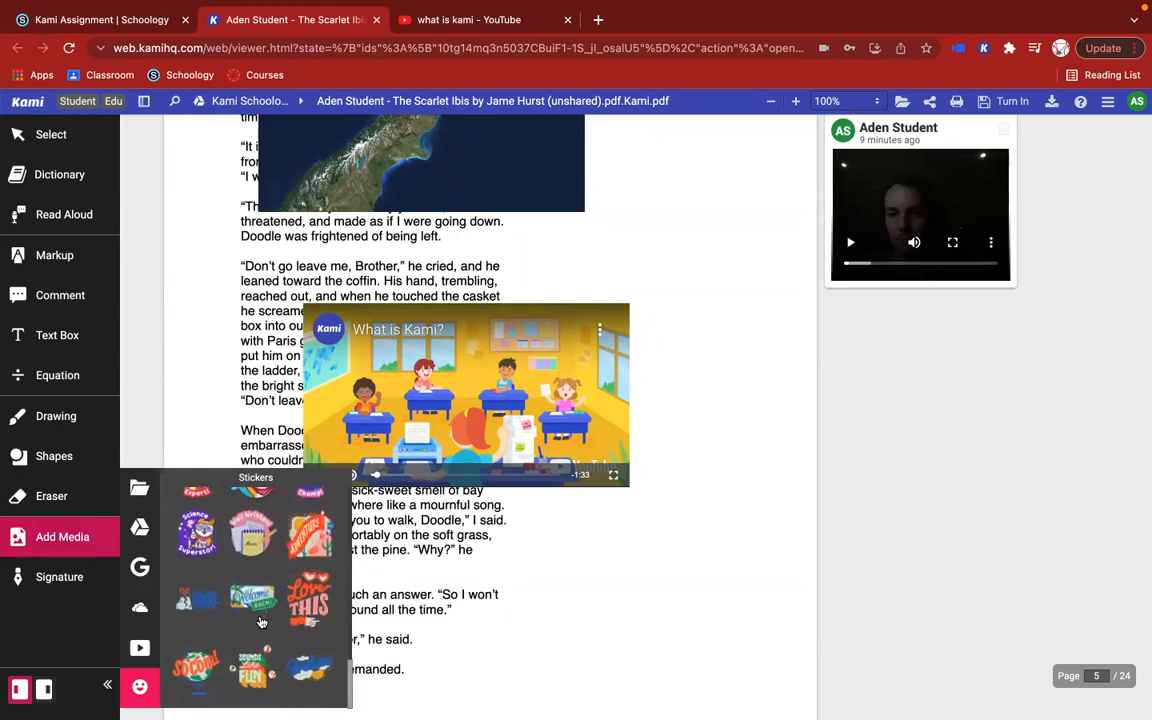
Step: View the computer file chooser for adding media and close it without picking a file
scroll(260, 622, "up", 3)
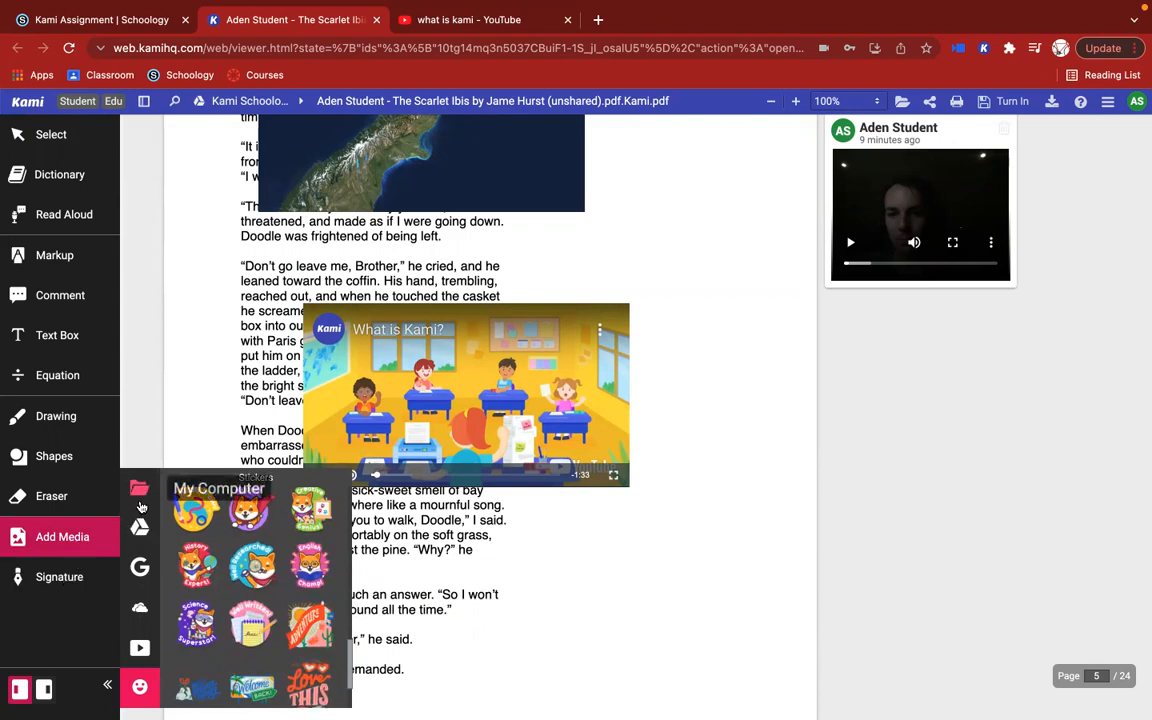
left_click(139, 487)
left_click(795, 514)
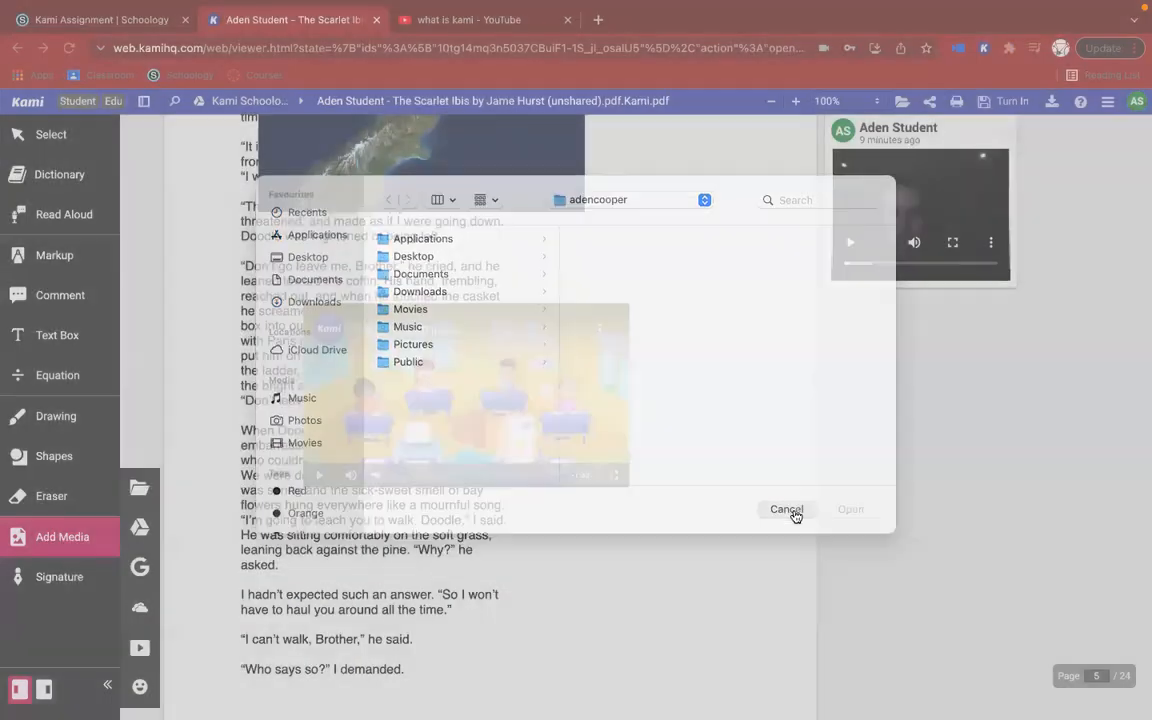
Step: Insert the first saved signature on page 5, beside the "What is Kami?" video
left_click(52, 578)
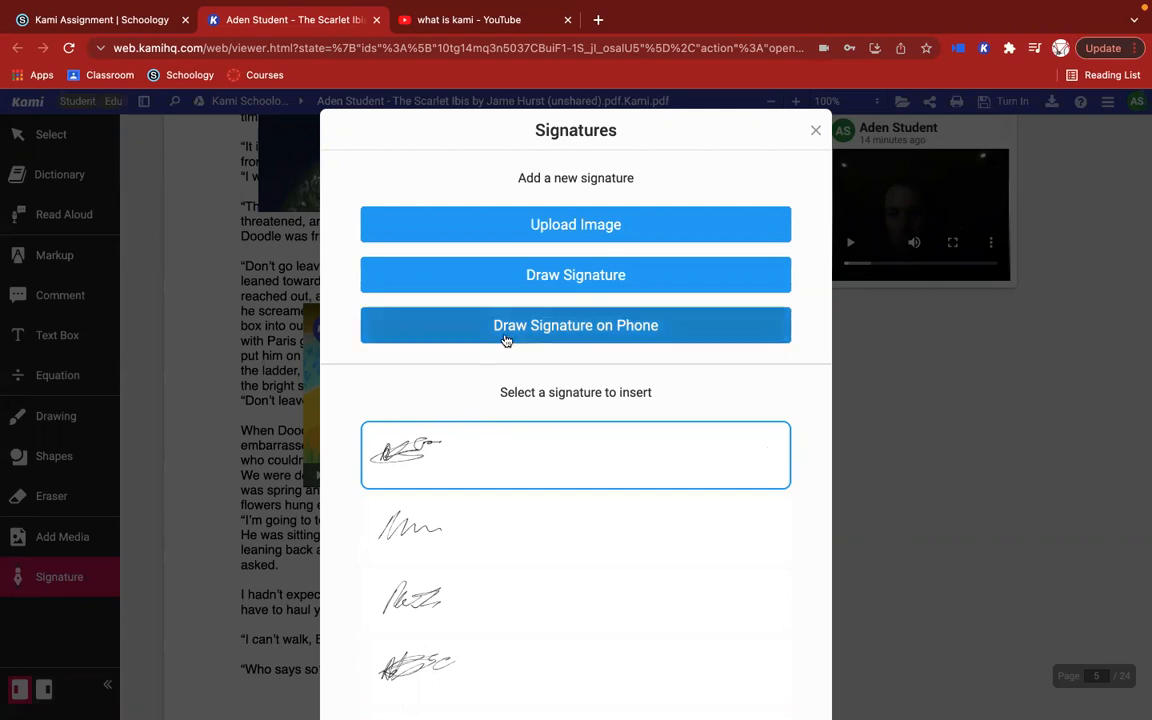
left_click(436, 455)
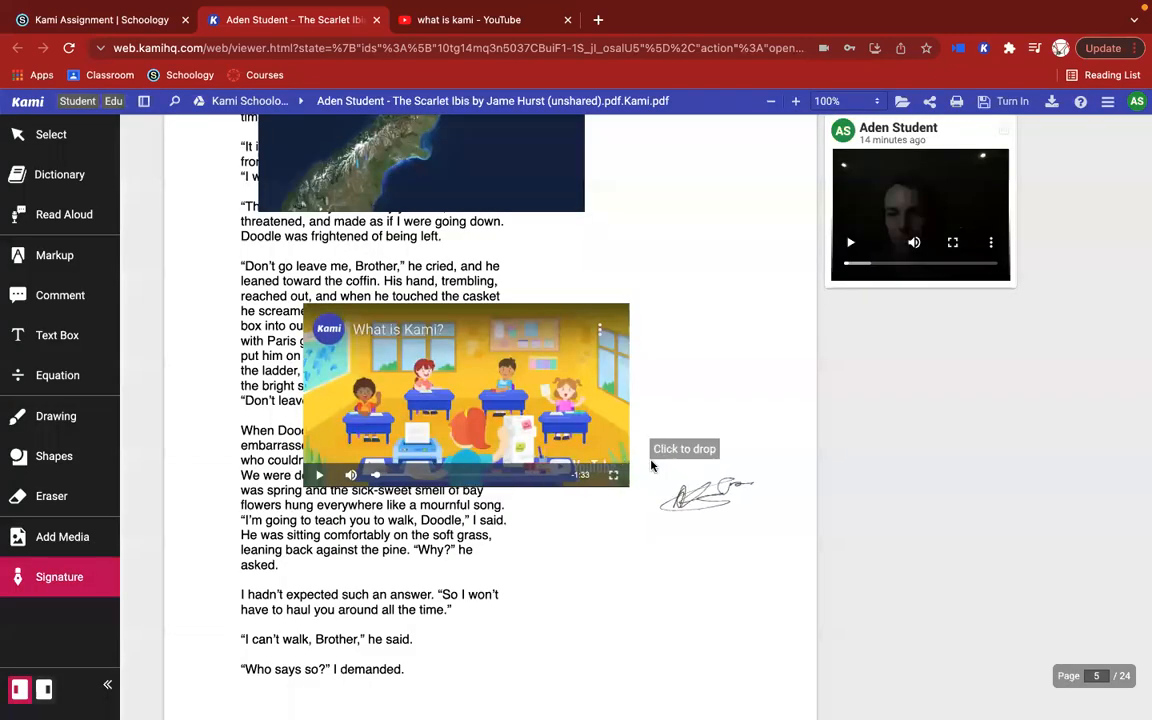
left_click(658, 387)
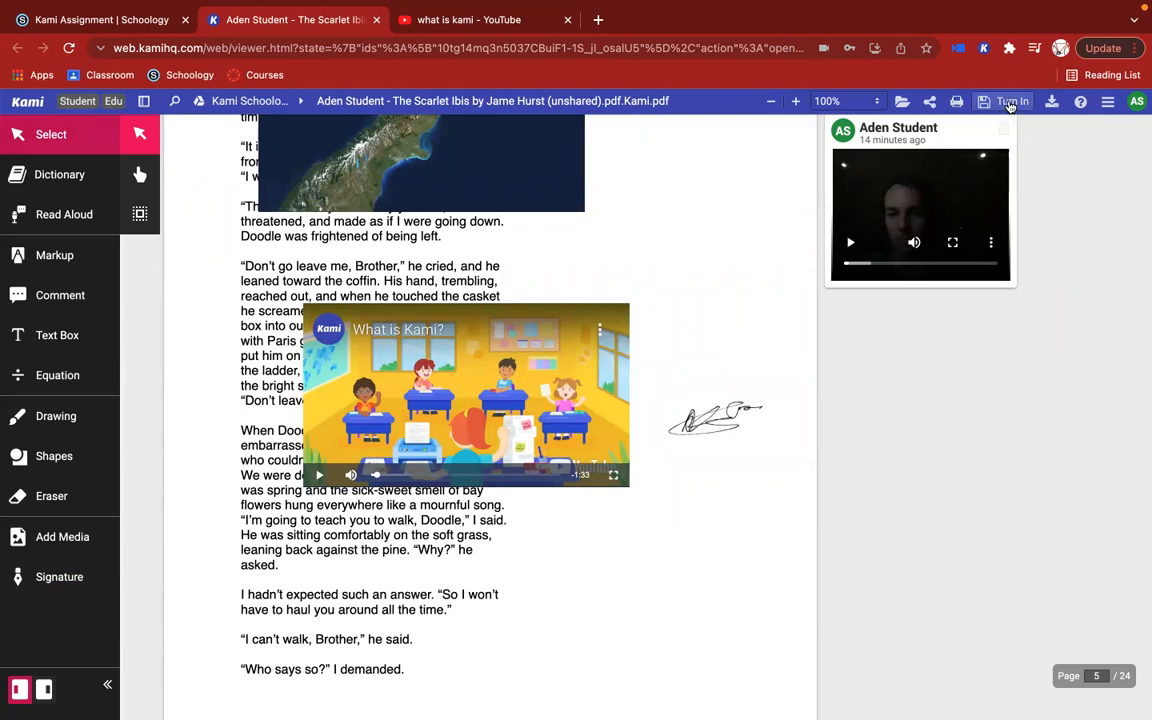
Step: Turn in the annotated Scarlet Ibis PDF from Kami and submit it to the Kami Assignment in Schoology
left_click(1010, 104)
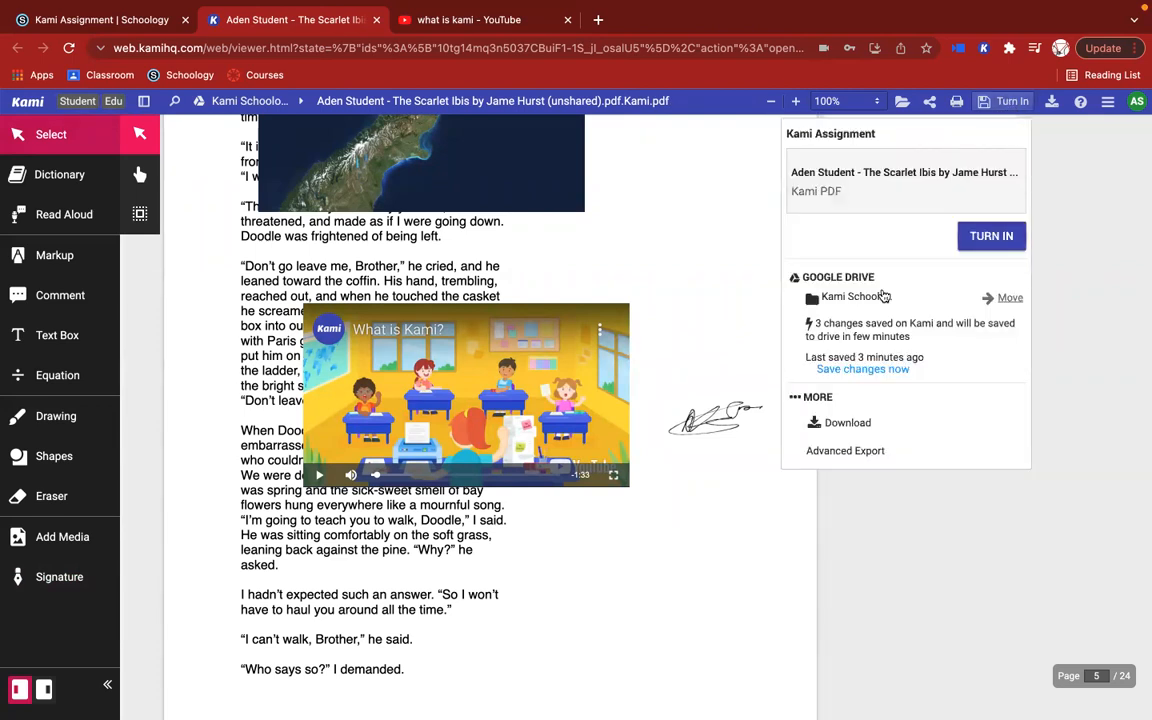
left_click(993, 237)
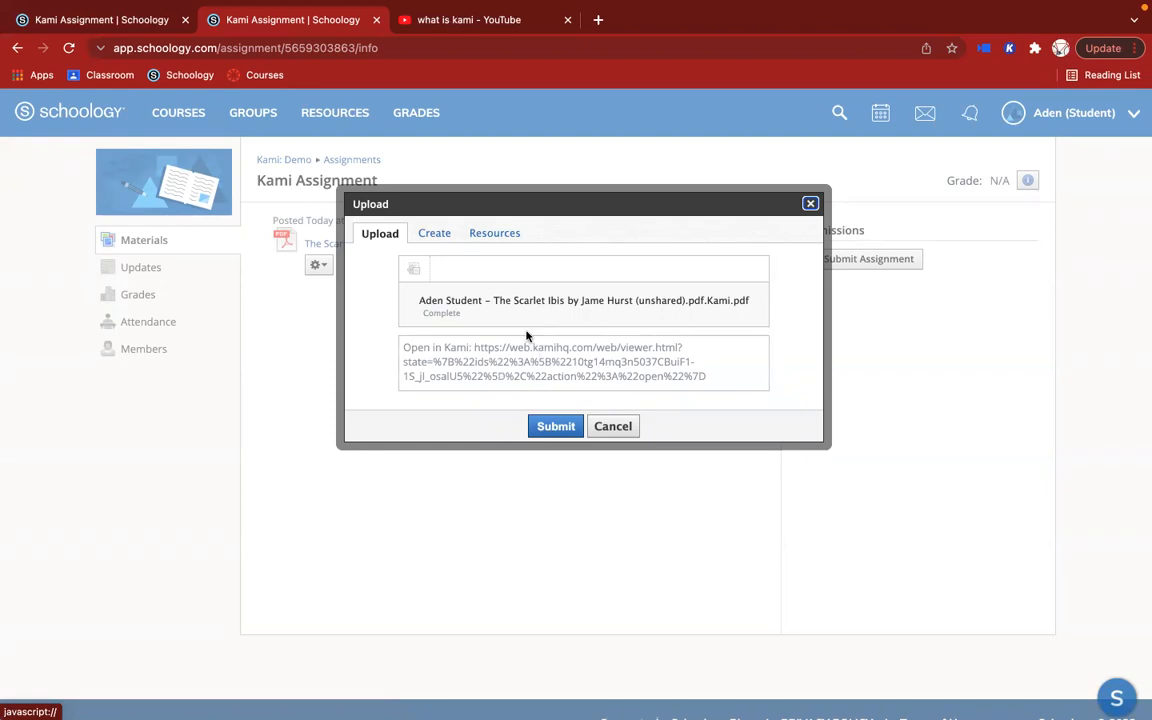
left_click(550, 425)
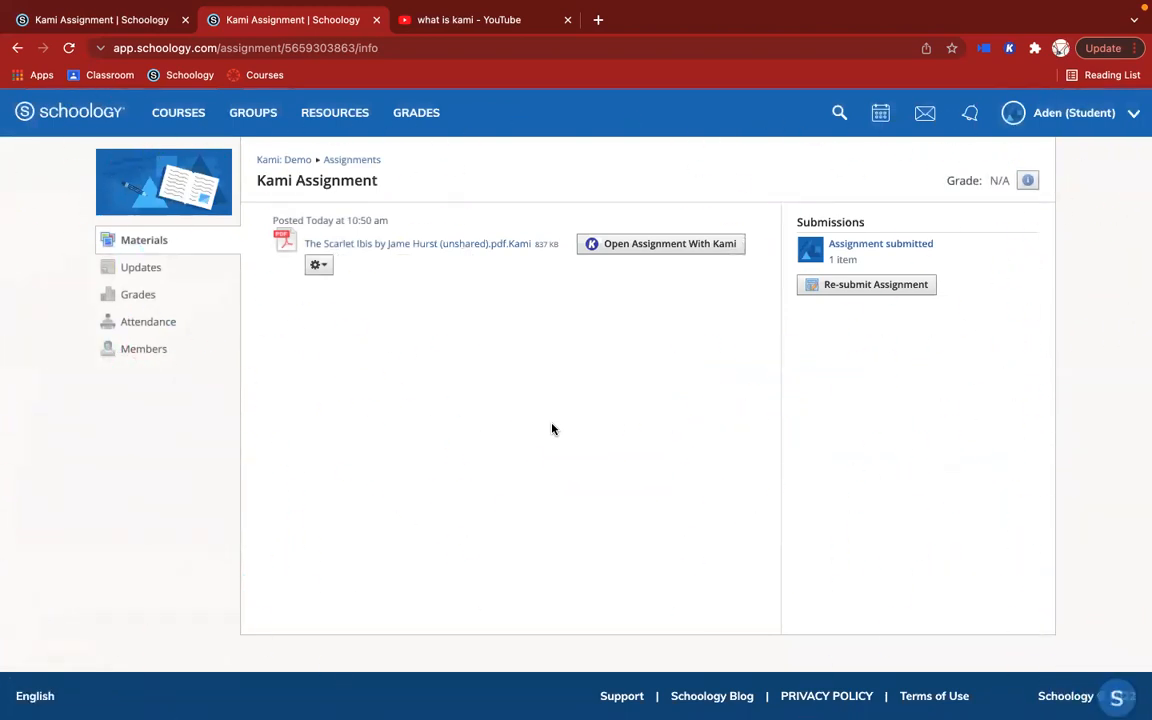
Step: In the teacher's Schoology window, refresh the Kami: Demo course reminders and open the student's submission to Kami Assignment
key("ctrl+Right")
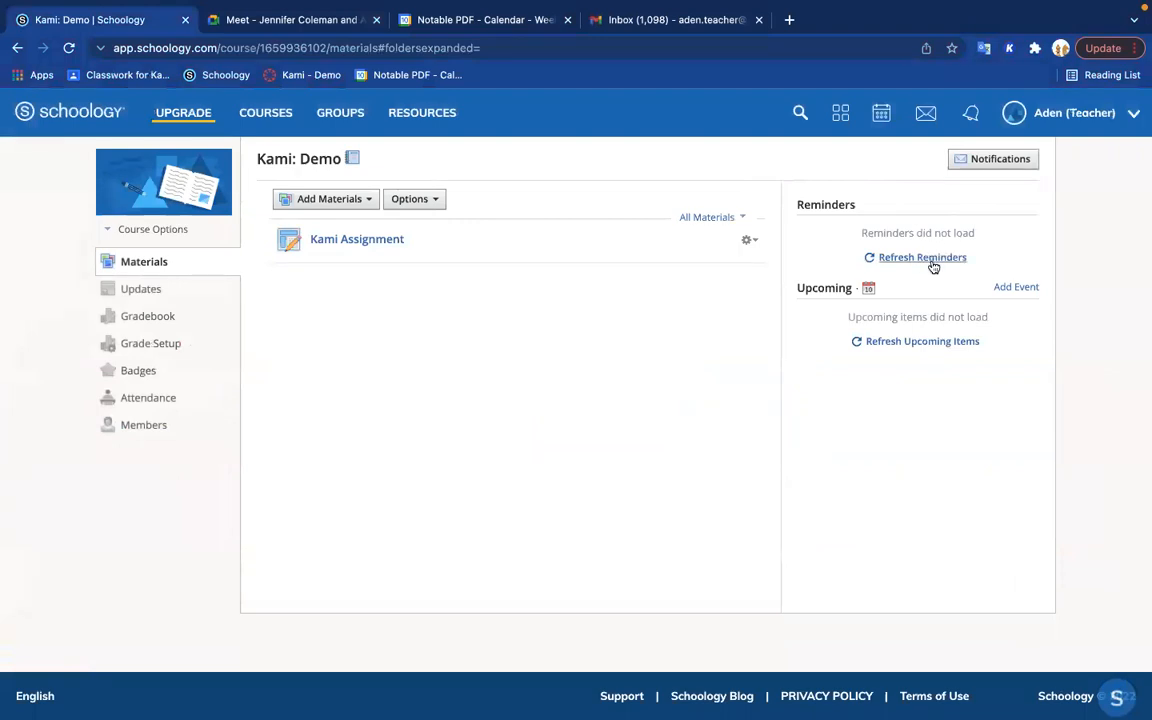
left_click(931, 262)
left_click(921, 309)
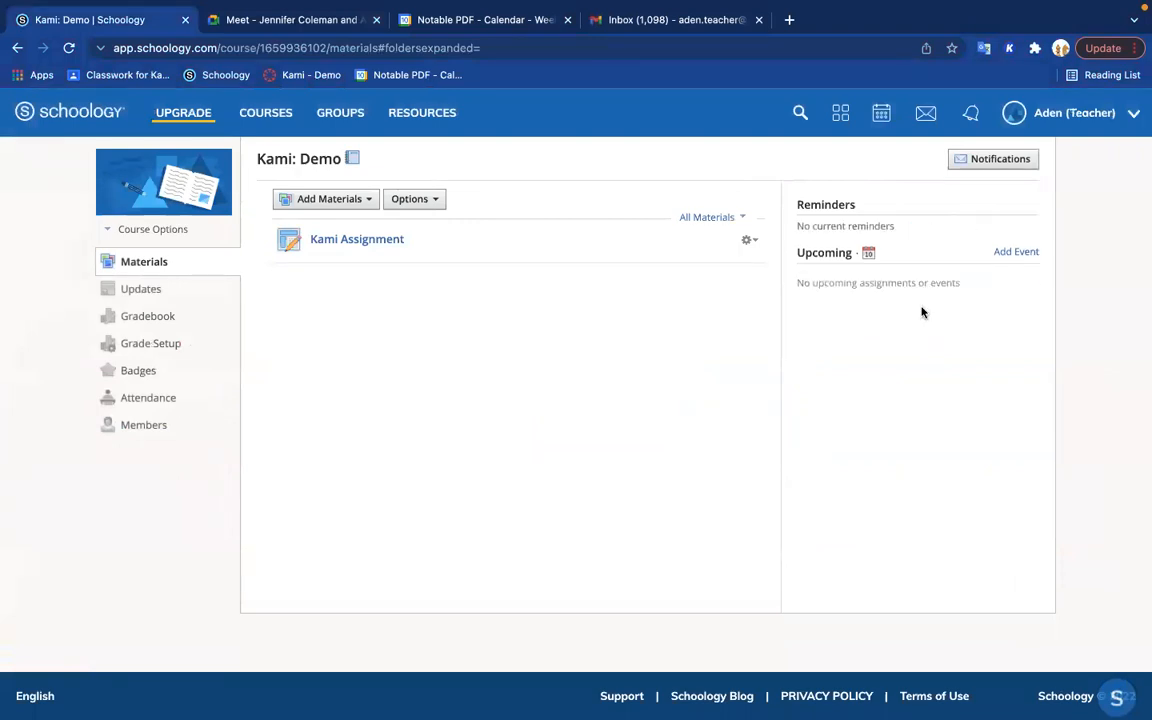
left_click(362, 243)
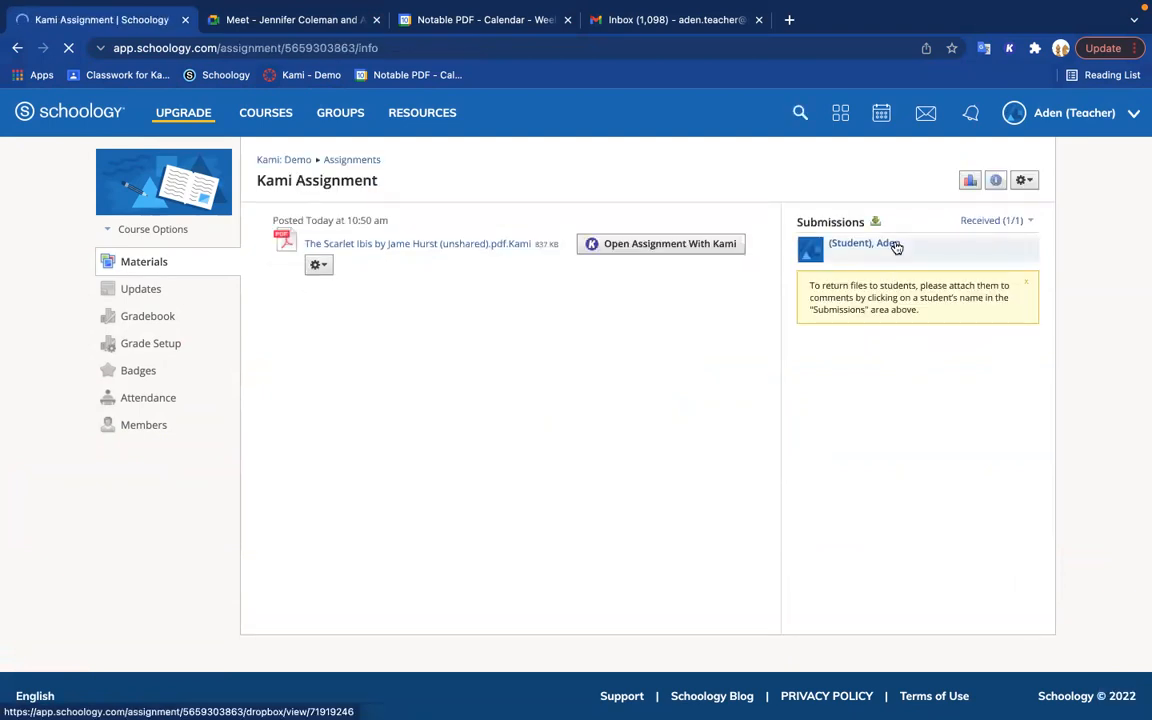
left_click(895, 244)
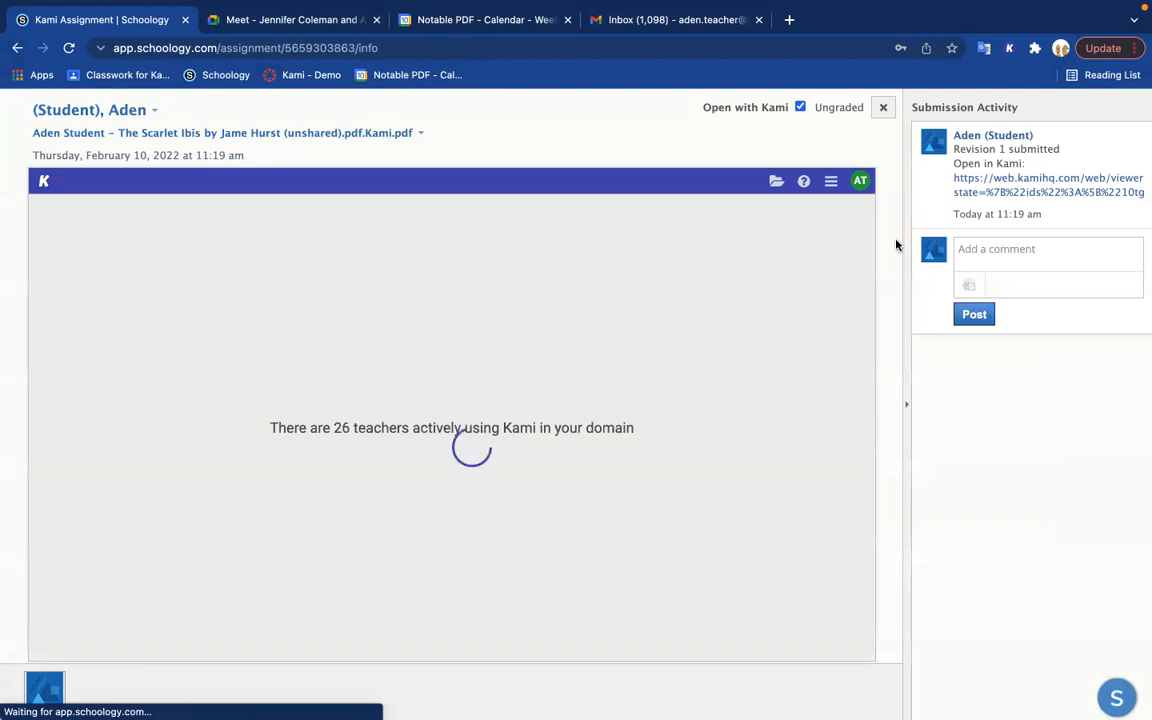
Step: View the submission in Schoology's default viewer with Open with Kami off, and switch it back on
left_click(800, 107)
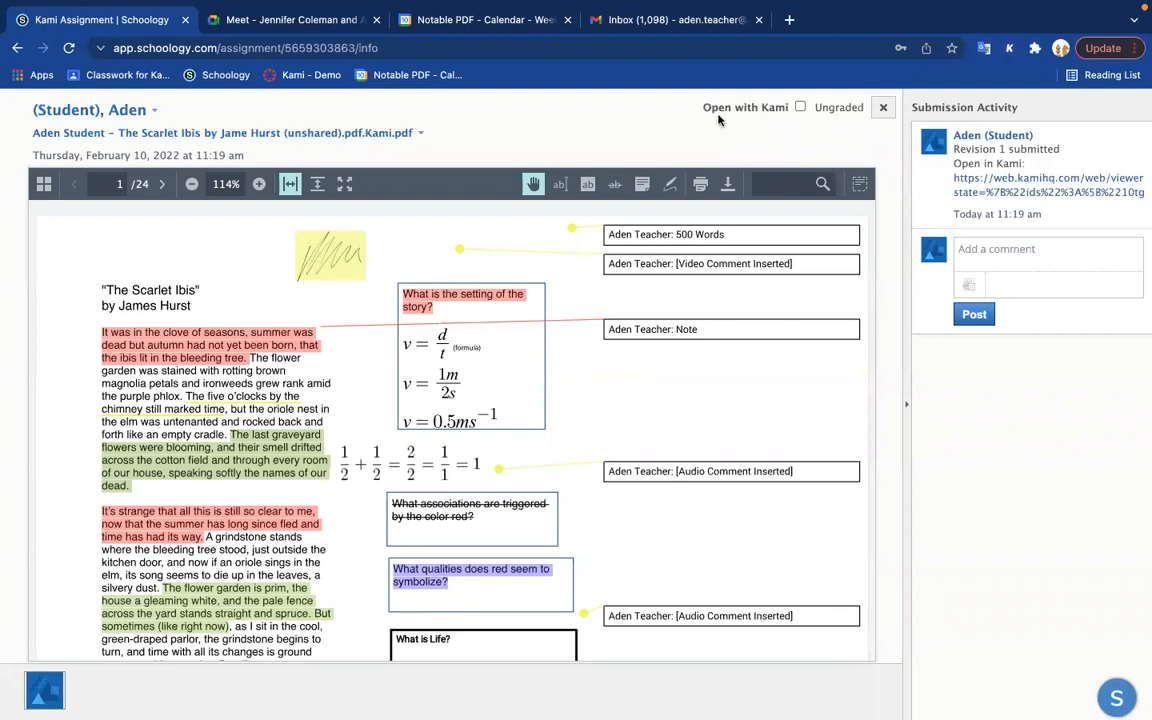
left_click(800, 108)
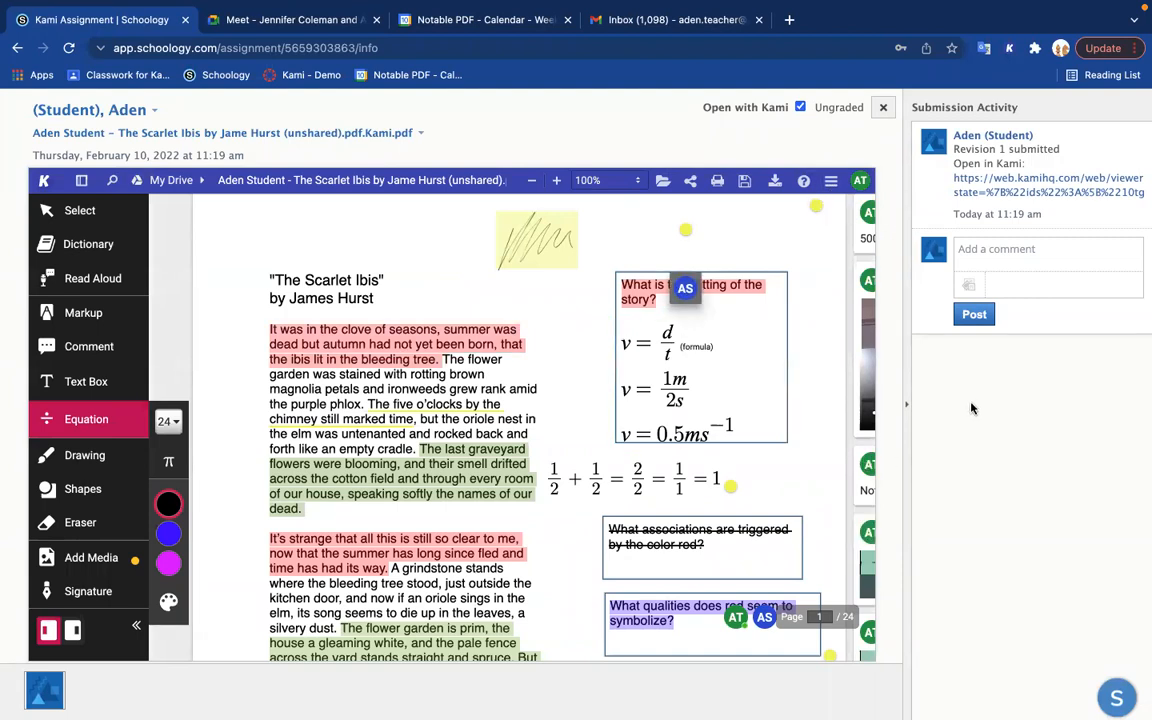
Step: Collapse the Submission Activity panel to widen the Kami viewer, trying out the toggle for Kami's tool descriptions
left_click(906, 404)
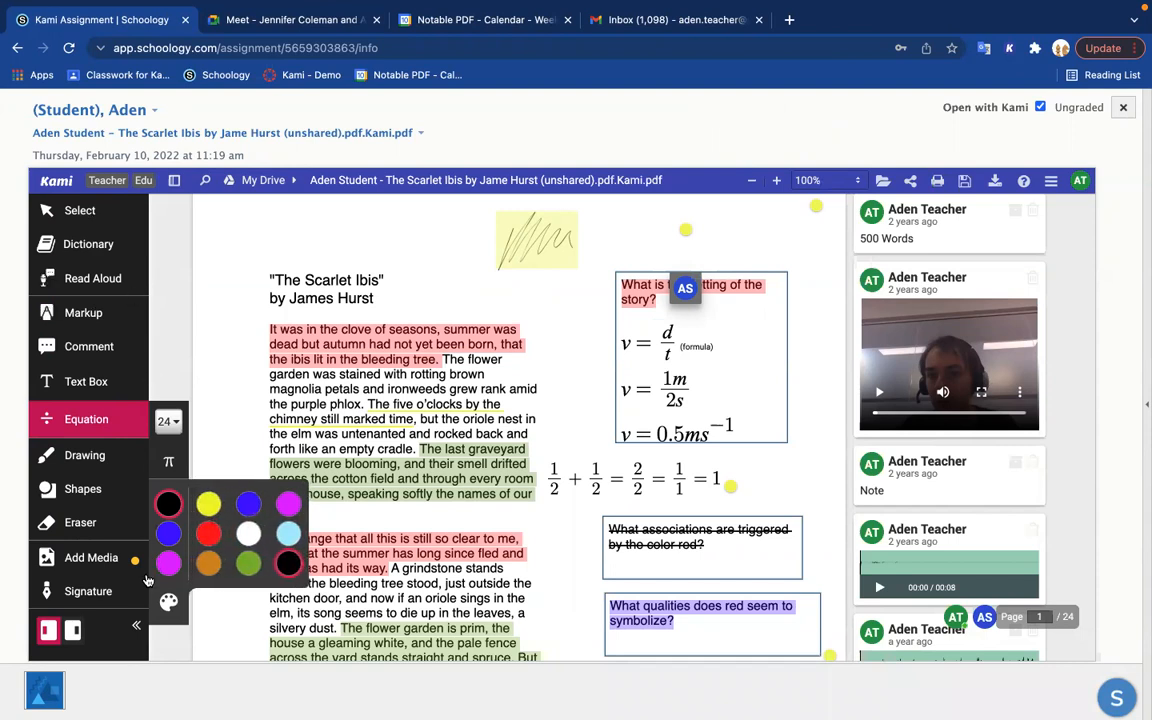
left_click(136, 625)
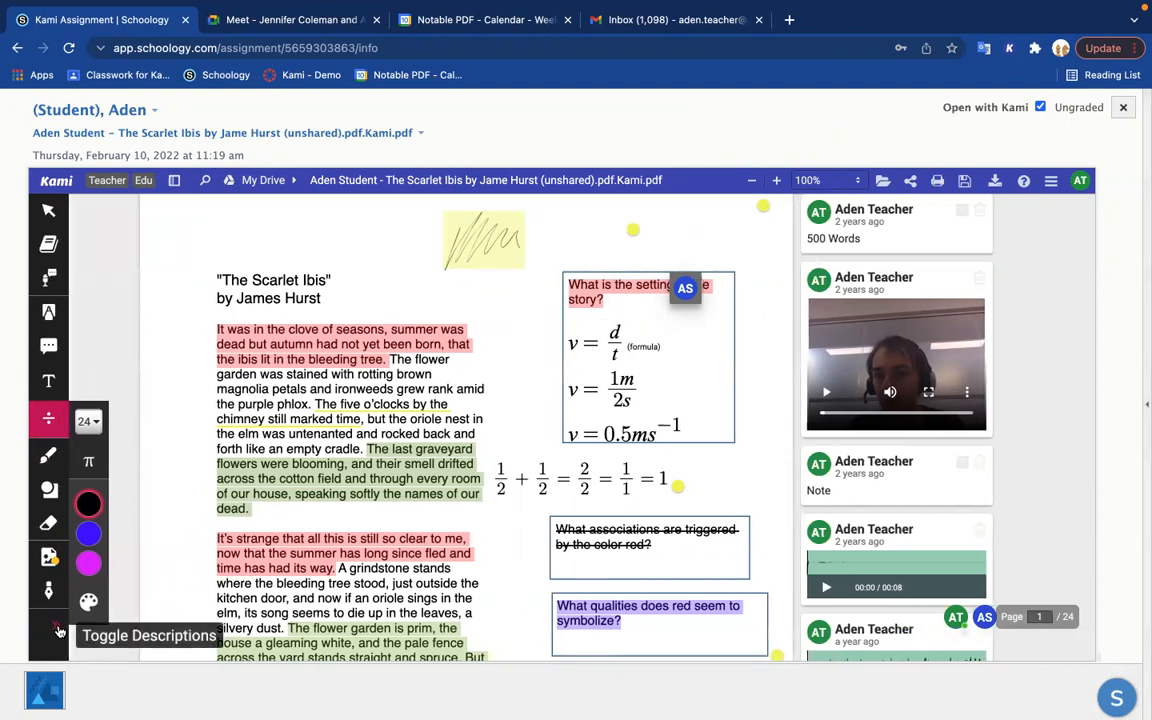
left_click(58, 630)
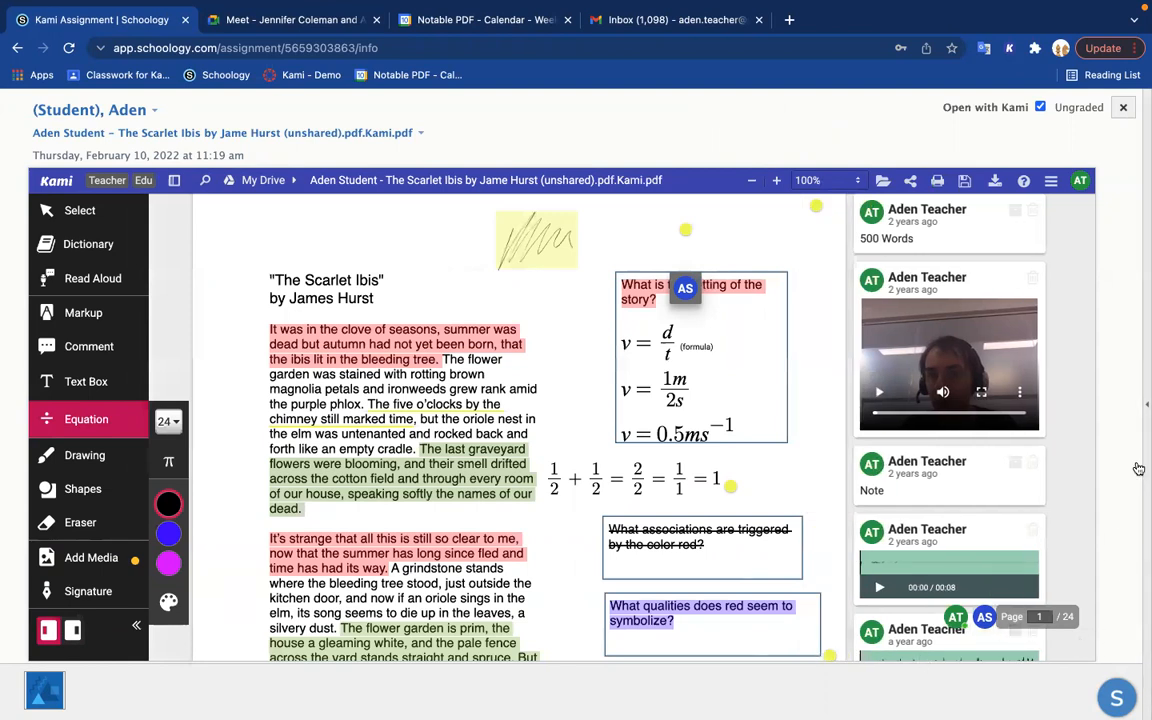
left_click(1139, 395)
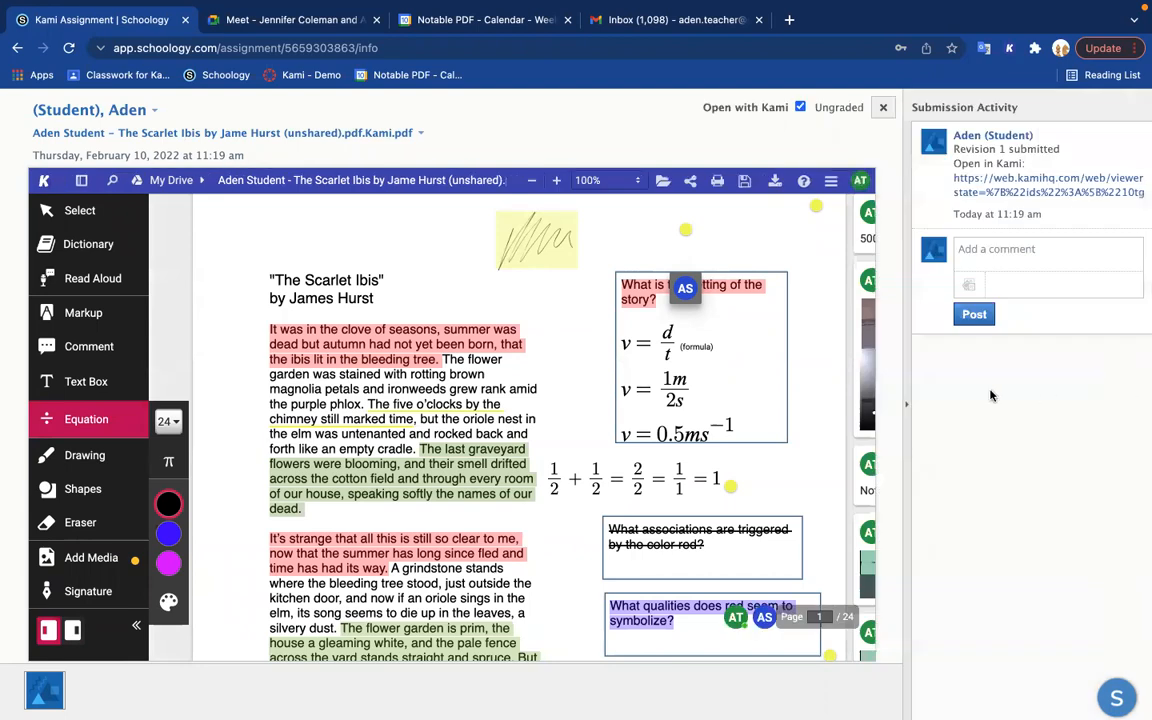
left_click(907, 412)
Step: Try adding a text comment next to the shapes box on page 2, leaving it empty
scroll(816, 463, "down", 5)
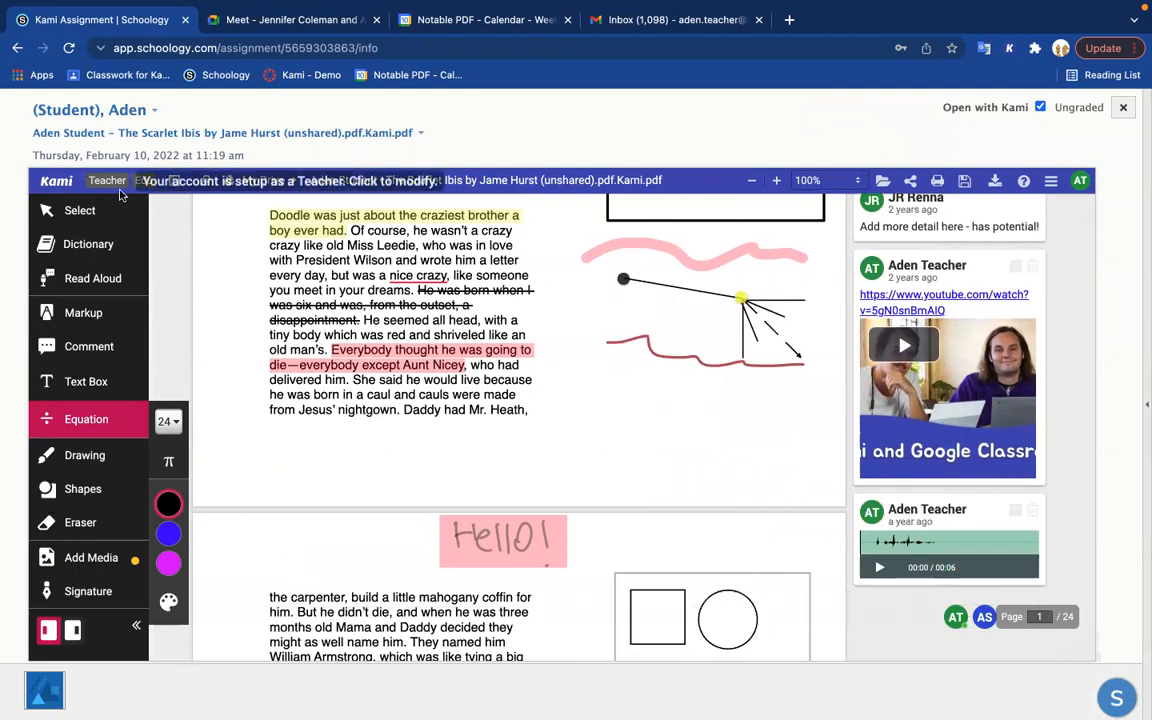
scroll(675, 515, "down", 5)
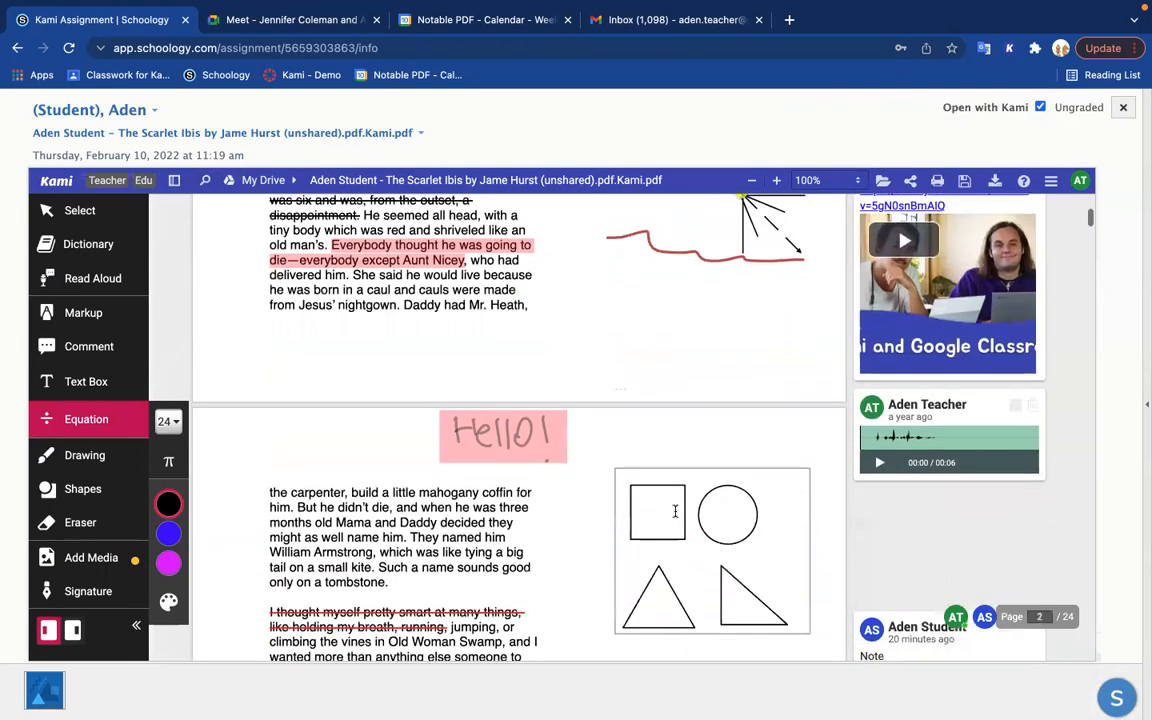
left_click(84, 348)
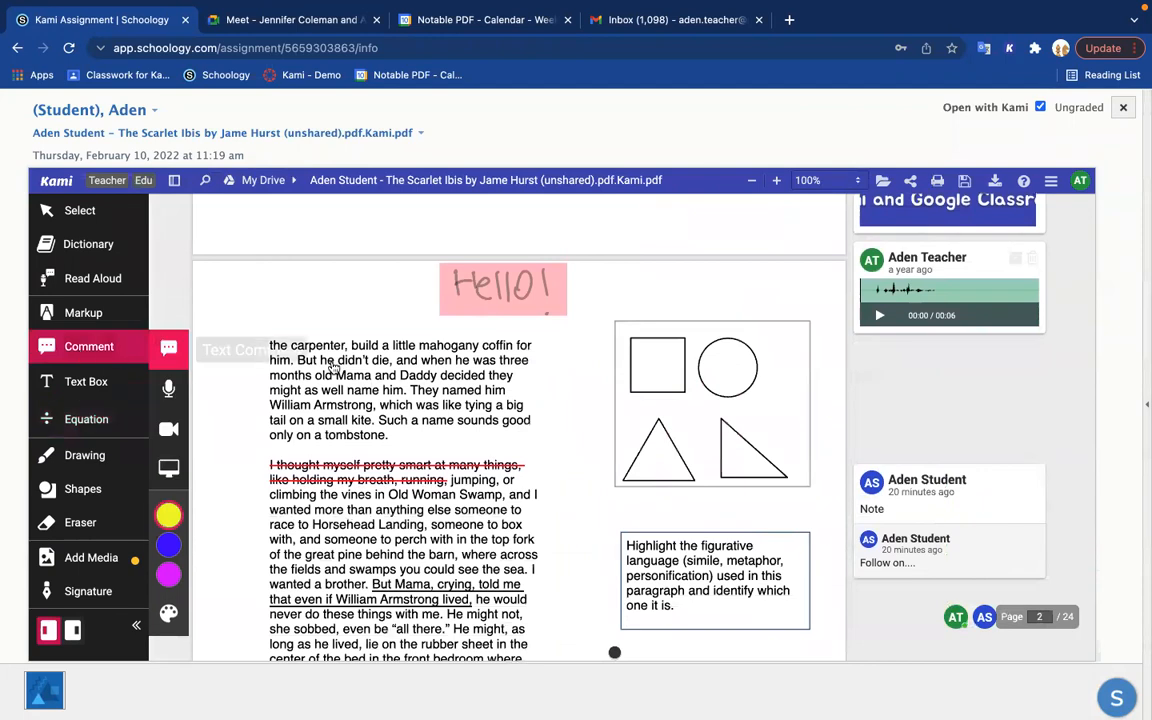
left_click(816, 400)
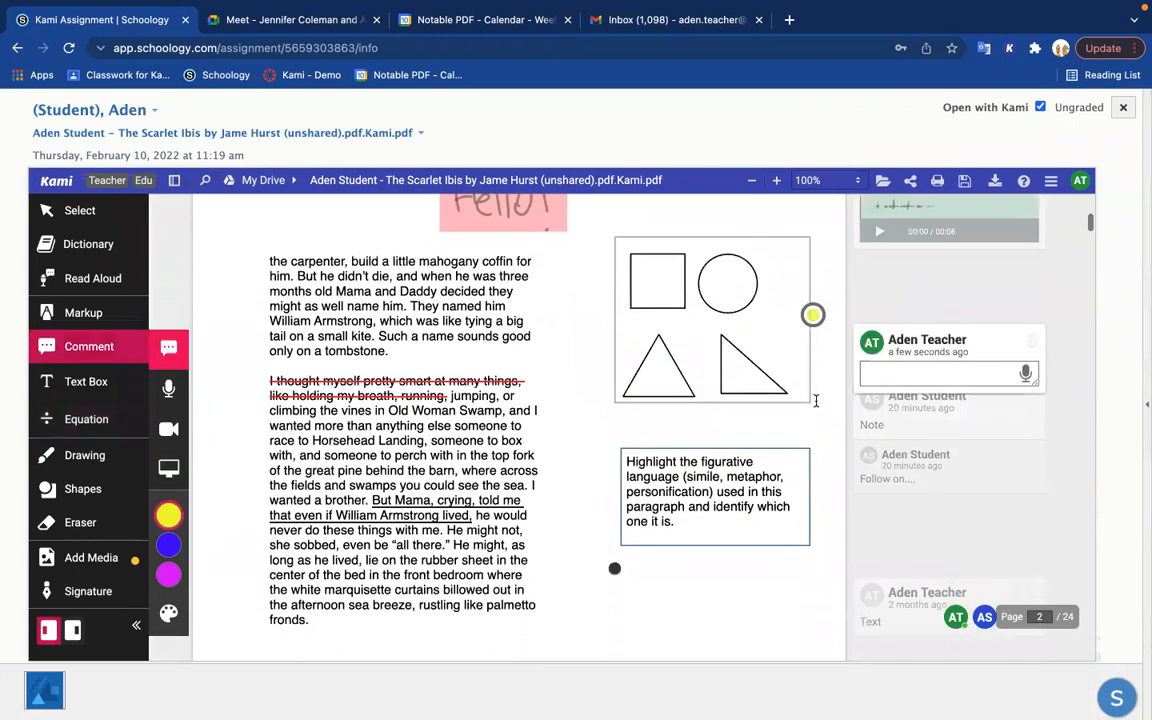
left_click(958, 410)
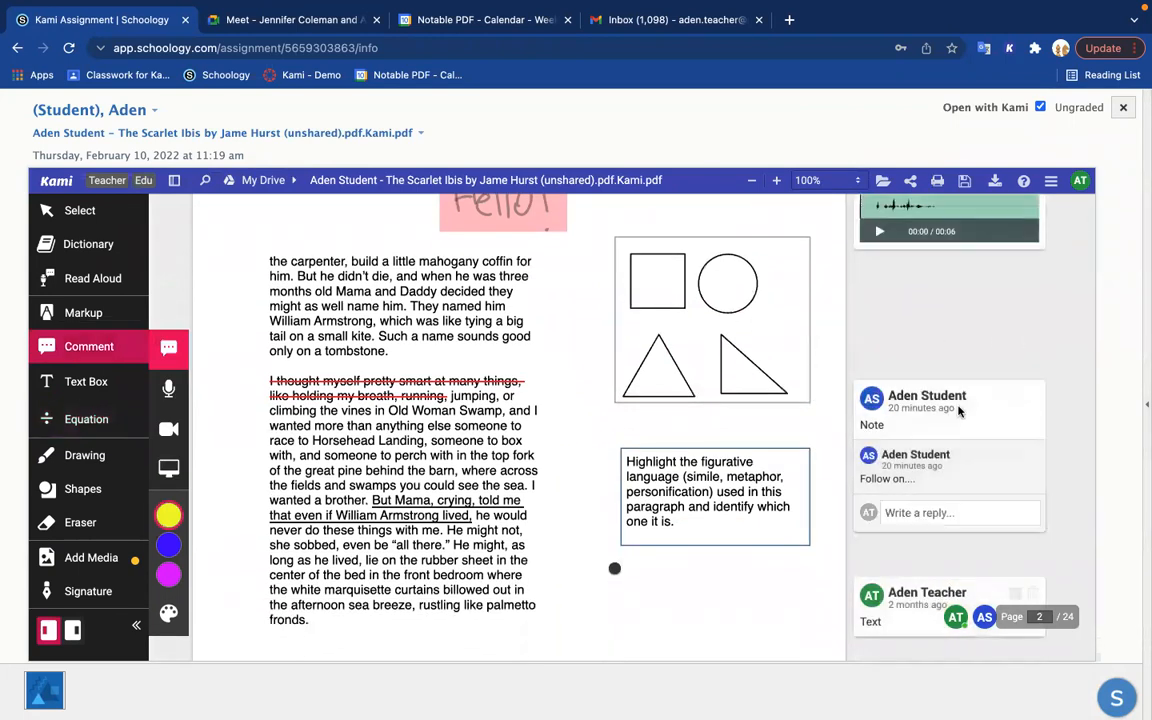
Step: Try adding the teacher's "Text" comment on page 2 to the annotation bank, dismissing the confirmation
scroll(986, 338, "down", 2)
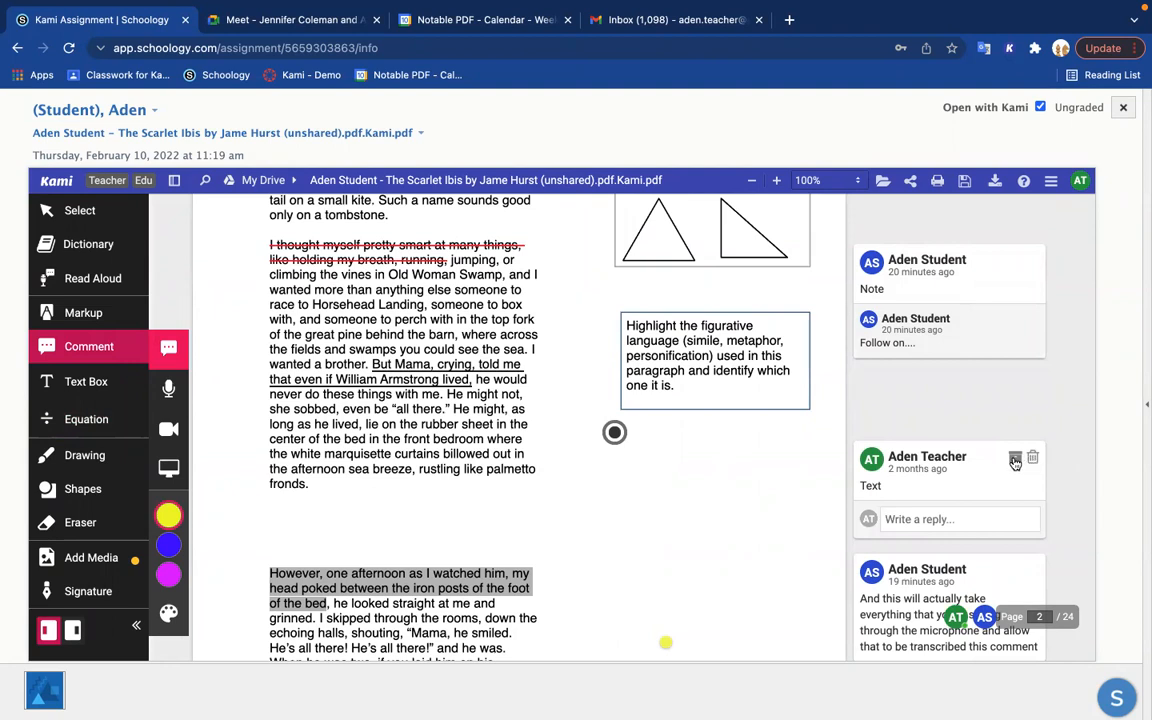
left_click(1015, 461)
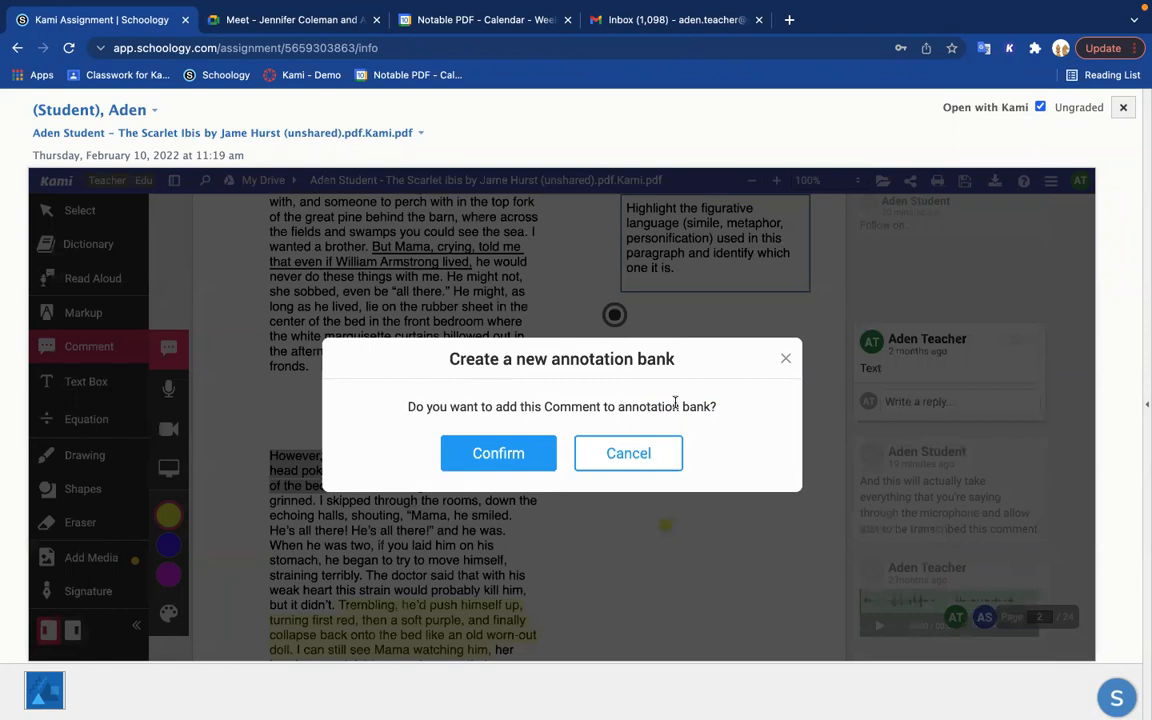
left_click_drag(615, 407, 712, 407)
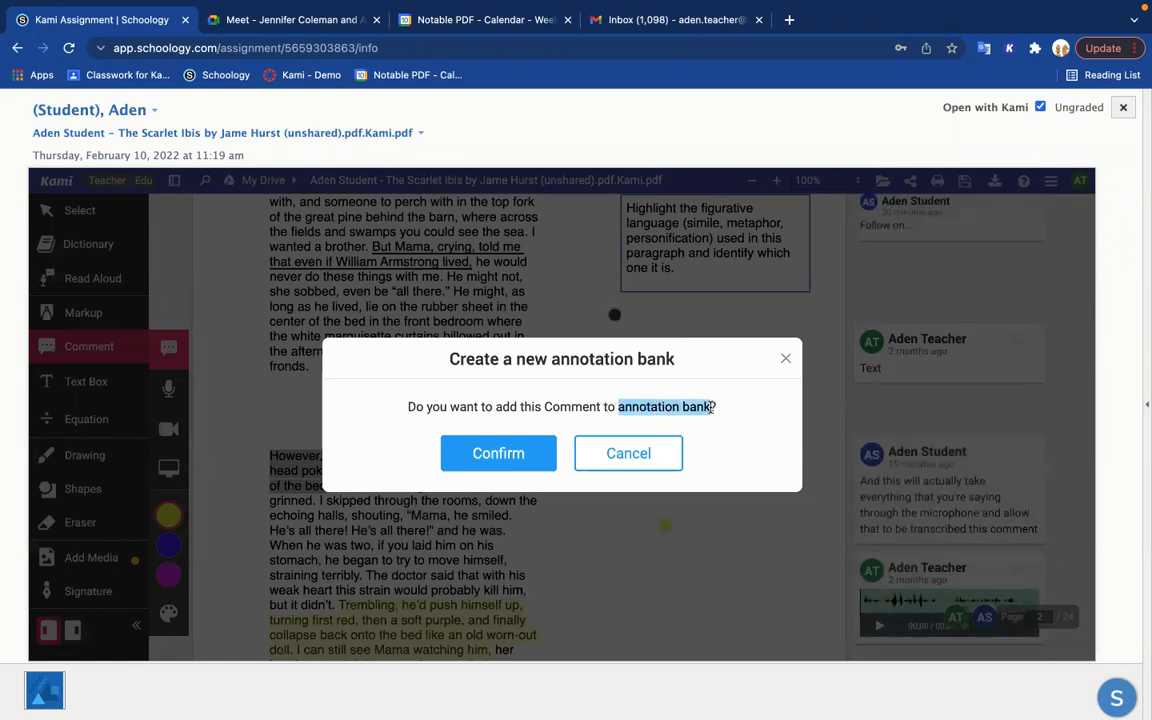
left_click(788, 361)
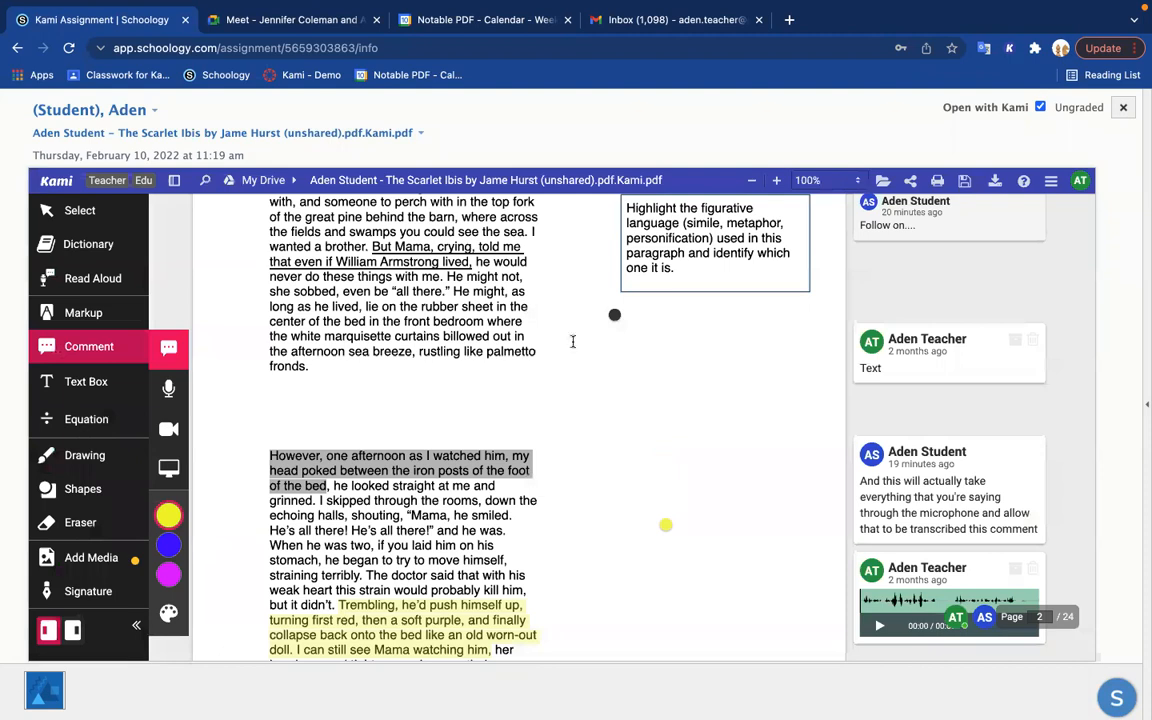
Step: Show Kami's sidebar and look through the page thumbnails with their annotation counts
left_click(175, 186)
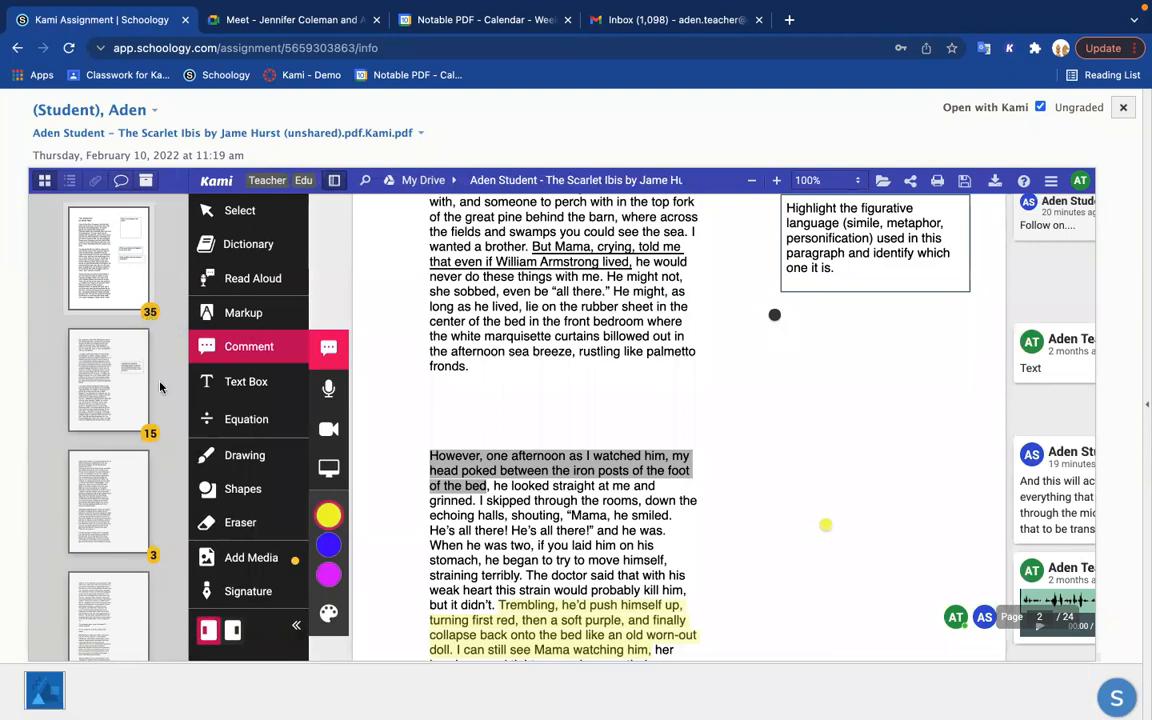
scroll(100, 460, "down", 5)
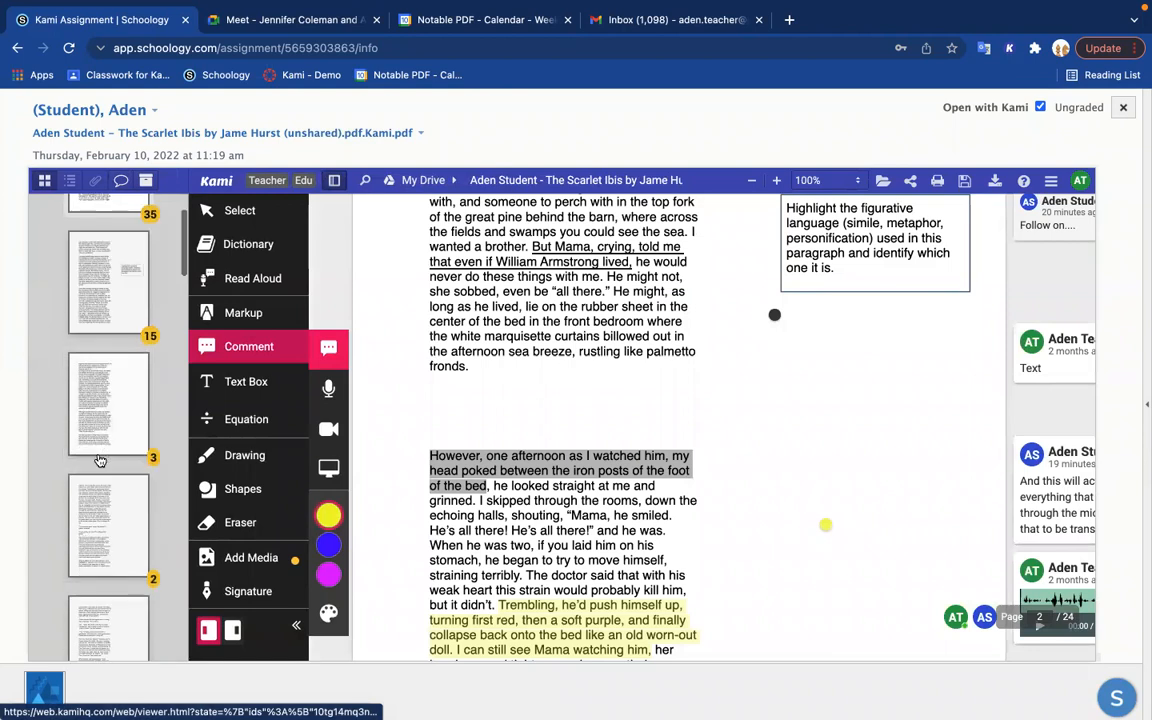
scroll(100, 460, "up", 7)
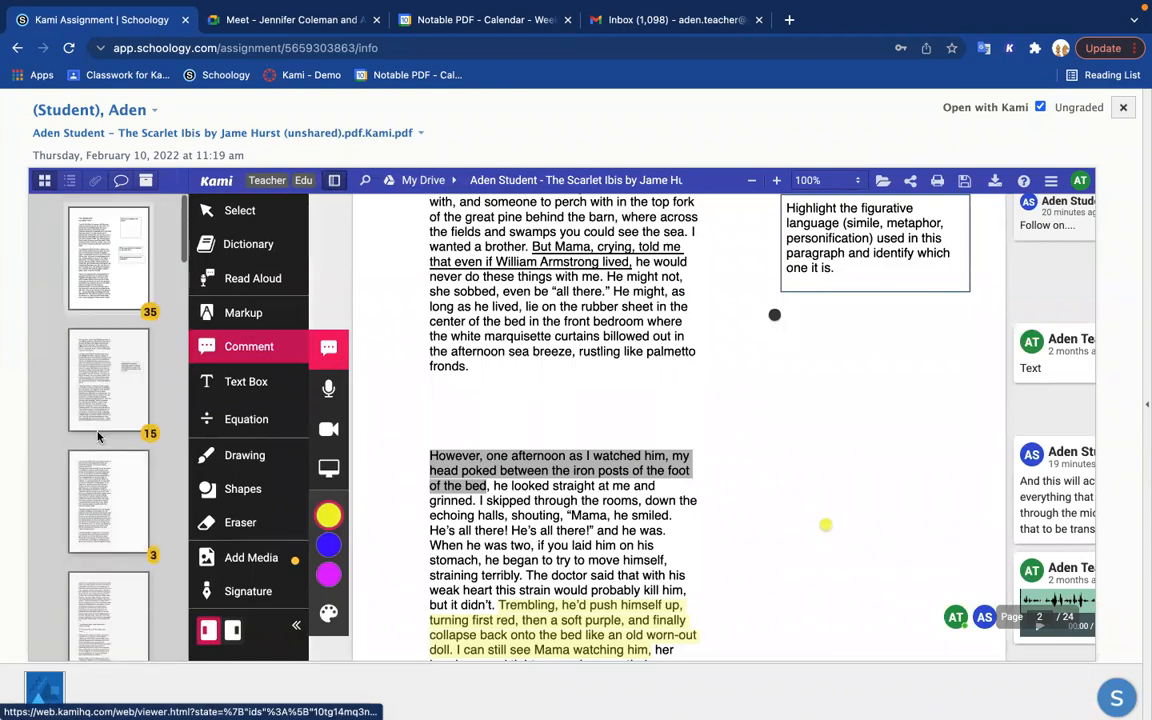
Step: Browse the list of annotations and jump to the teacher's page 2 underline on "But Mama, crying, told me that even if William Armstrong lived,"
left_click(122, 184)
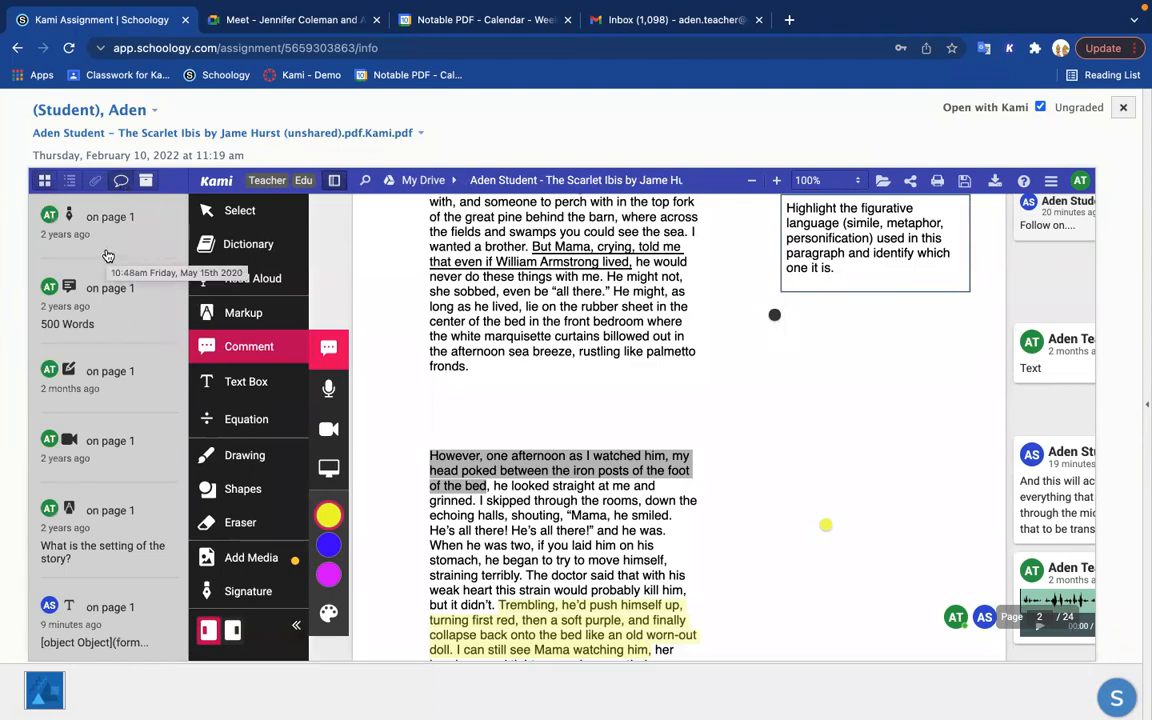
scroll(105, 256, "down", 5)
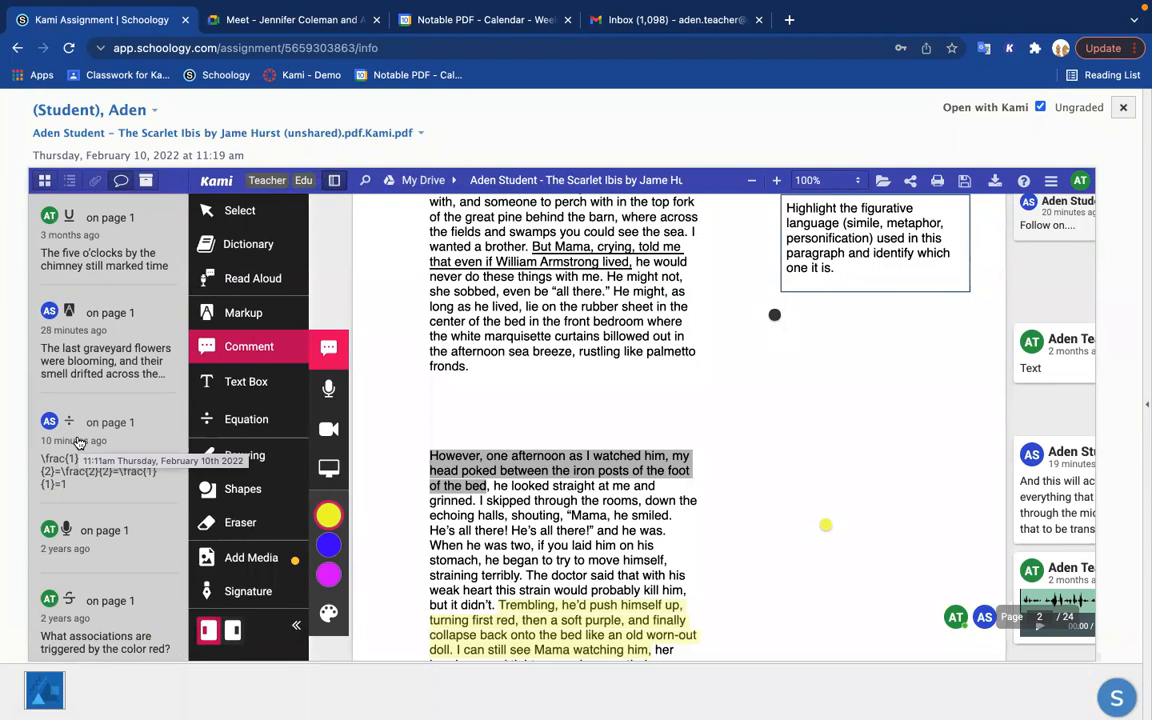
scroll(79, 442, "up", 10)
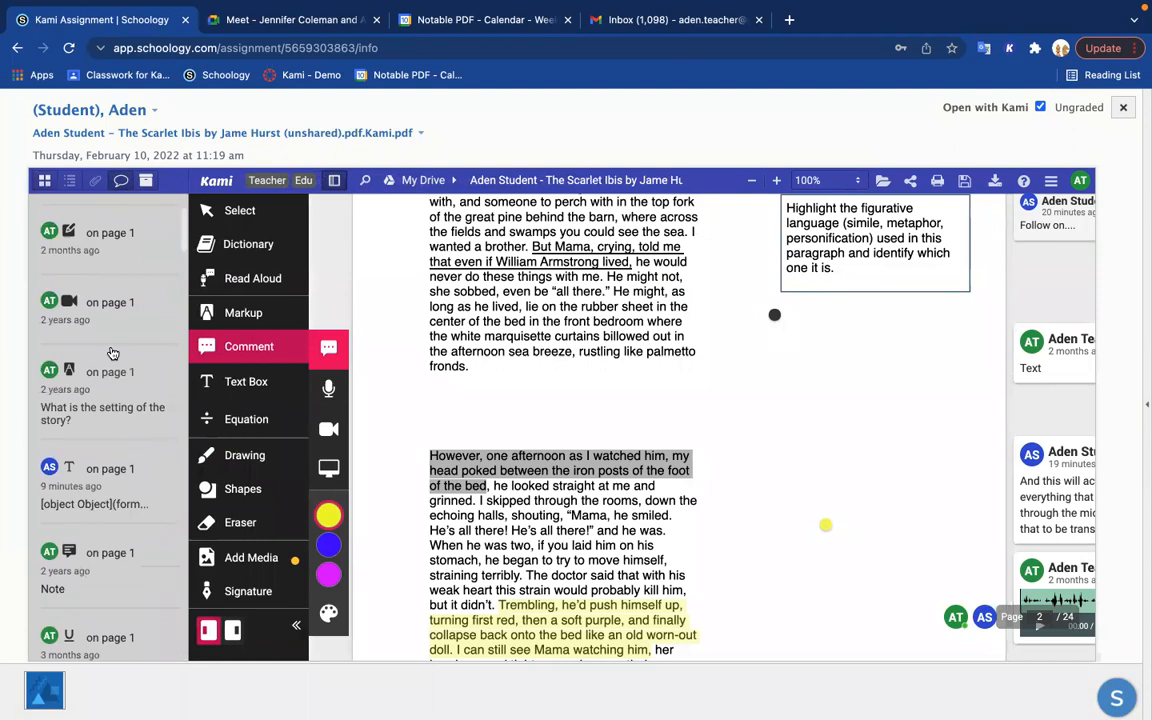
scroll(128, 322, "down", 10)
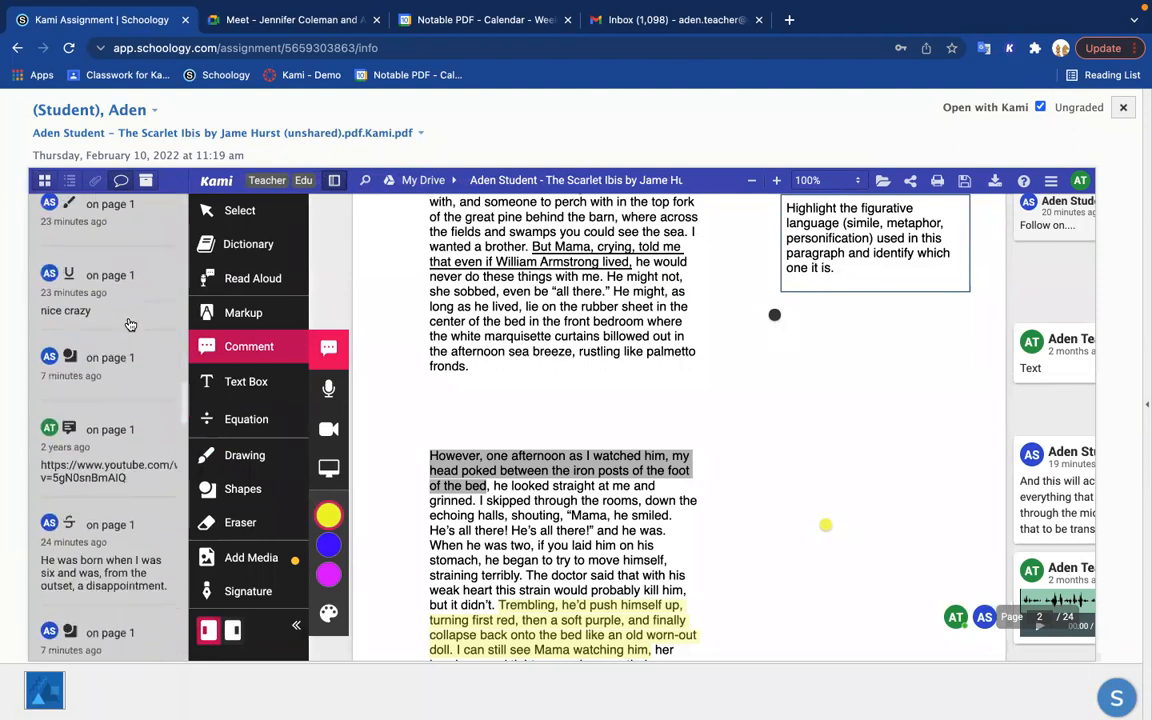
scroll(128, 324, "down", 2)
left_click(116, 377)
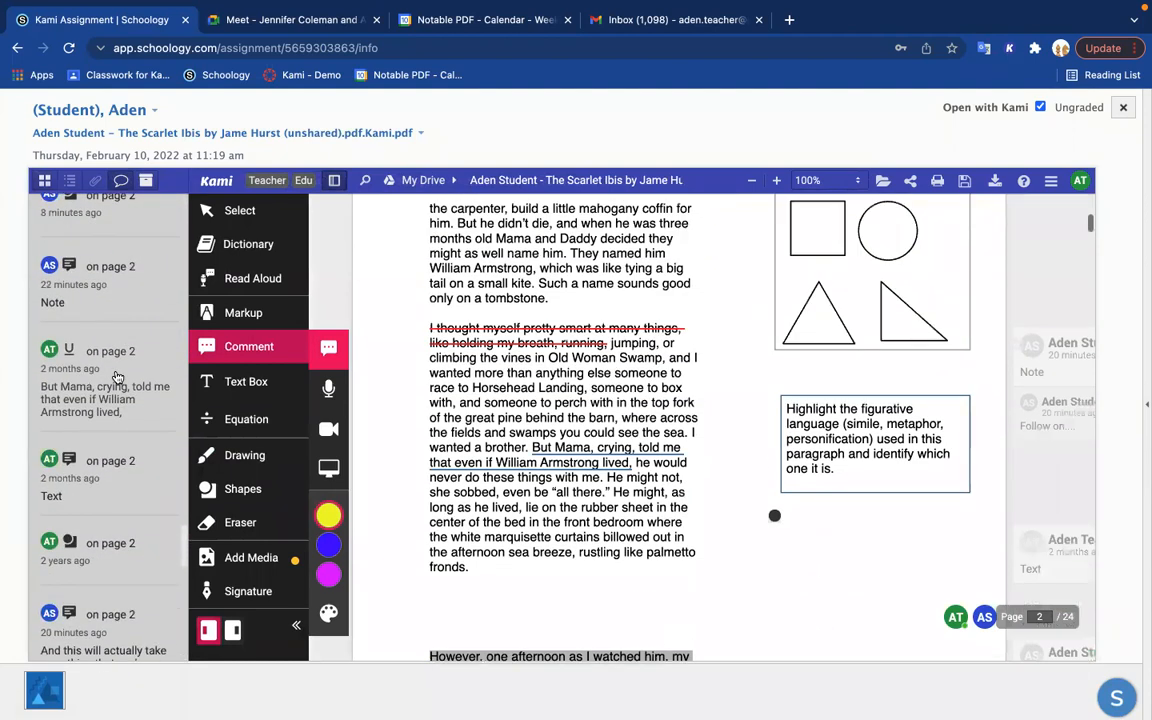
Step: Jump from the annotation list to the student's page 2 comment starting "And this will actually take" and the "What is Life?" box shape on page 1
left_click(100, 624)
scroll(114, 300, "up", 5)
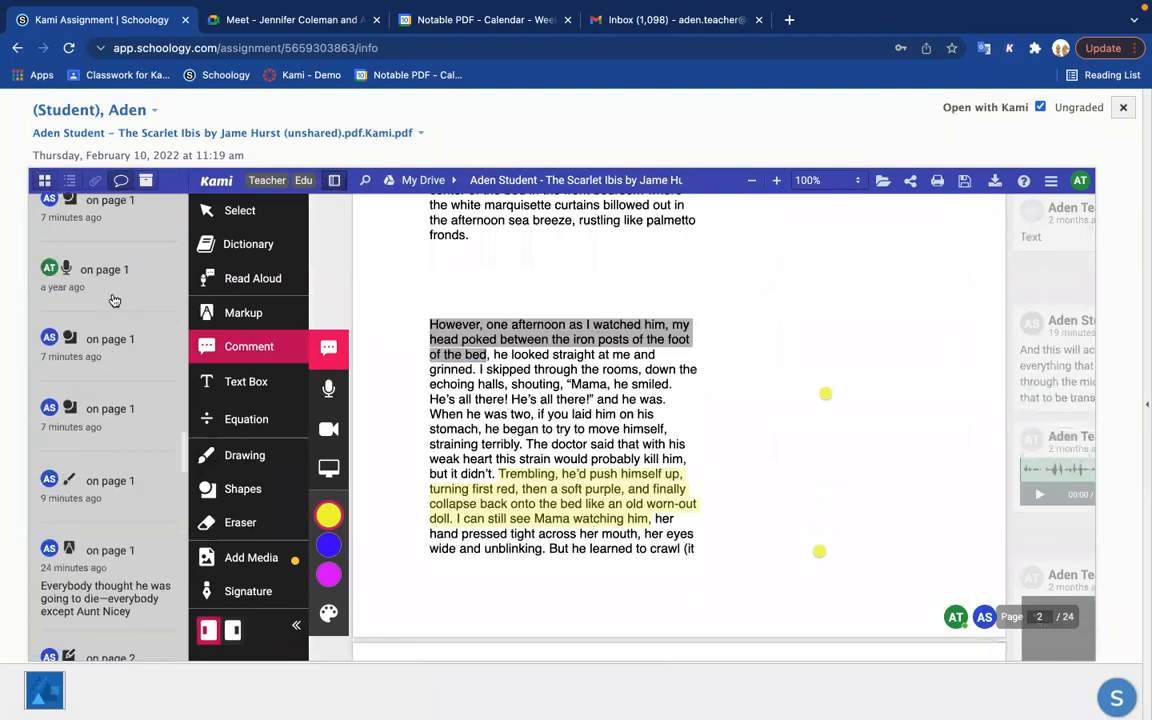
scroll(114, 300, "up", 8)
left_click(114, 300)
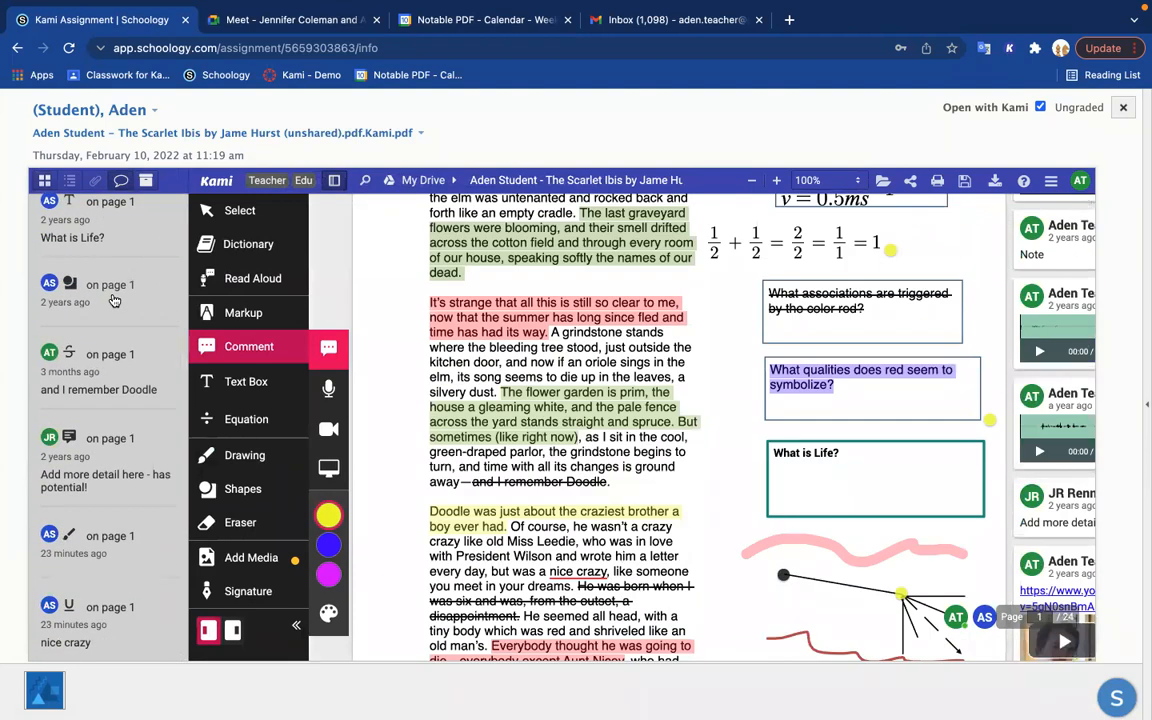
Step: Show the annotation bank and expand its Praise folder to look through the saved comments
left_click(146, 182)
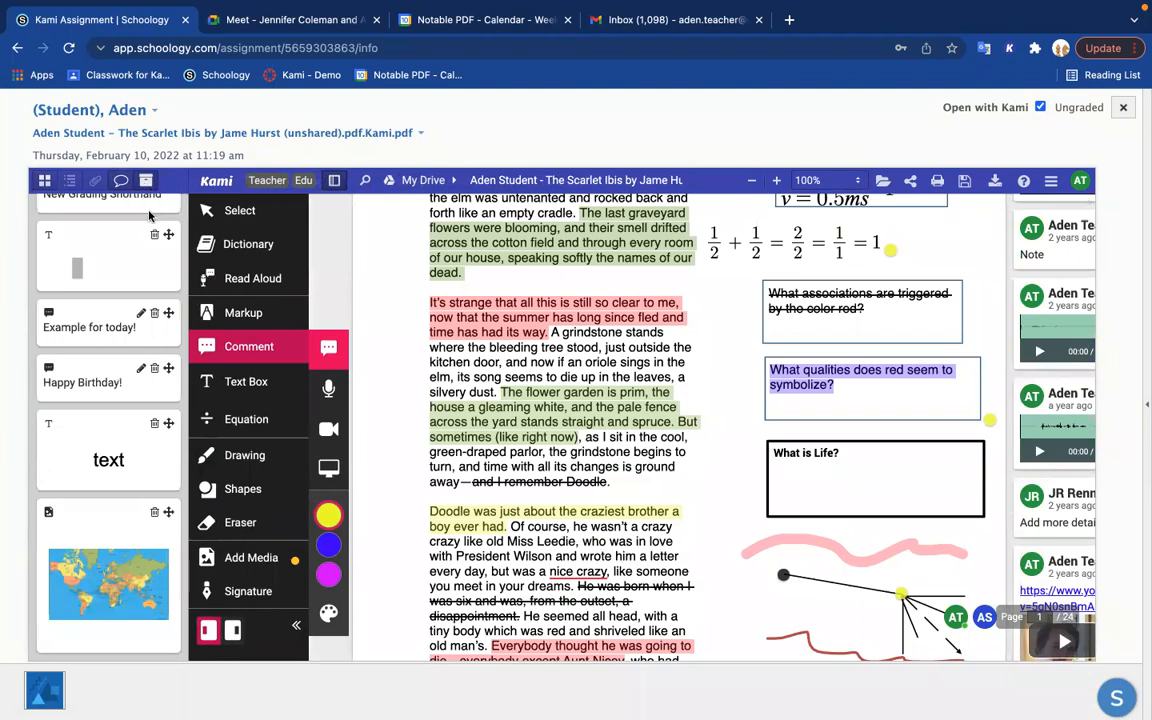
scroll(112, 357, "up", 6)
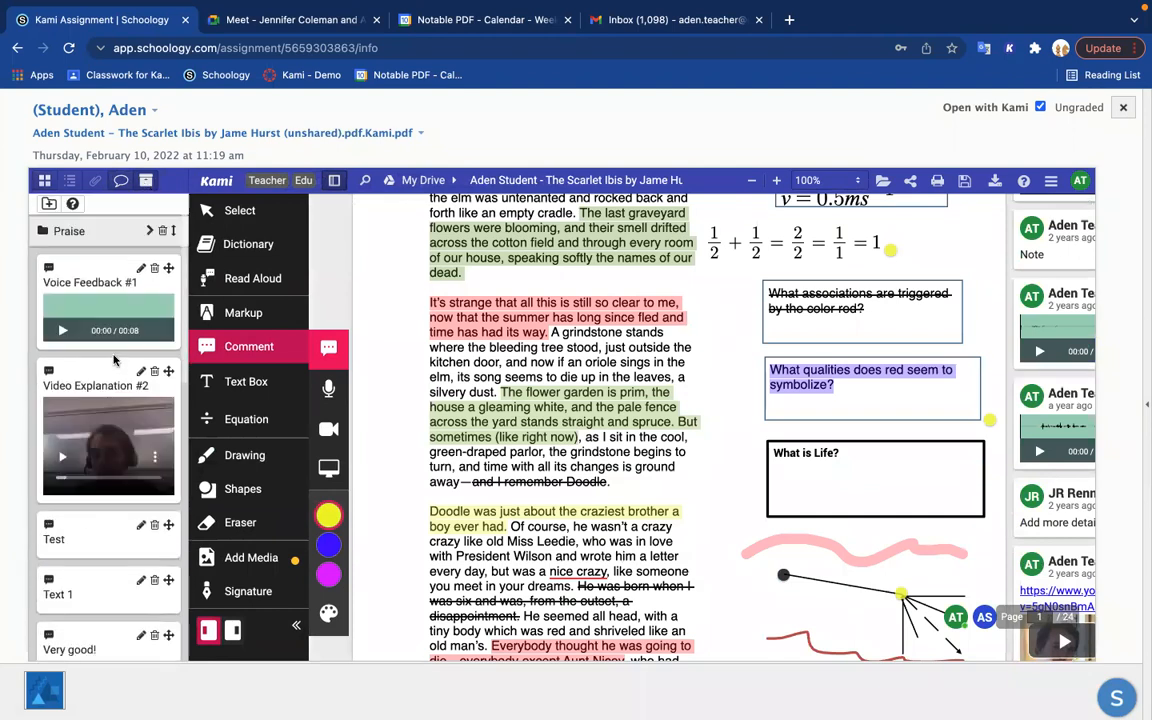
left_click(149, 231)
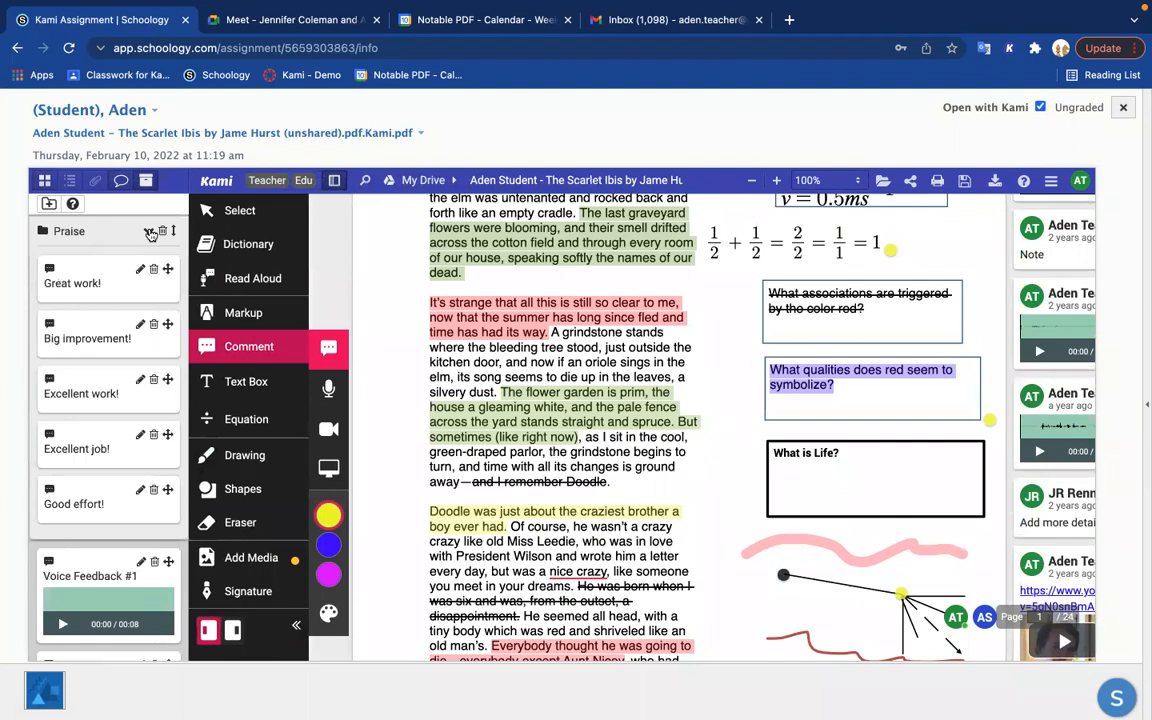
left_click(149, 231)
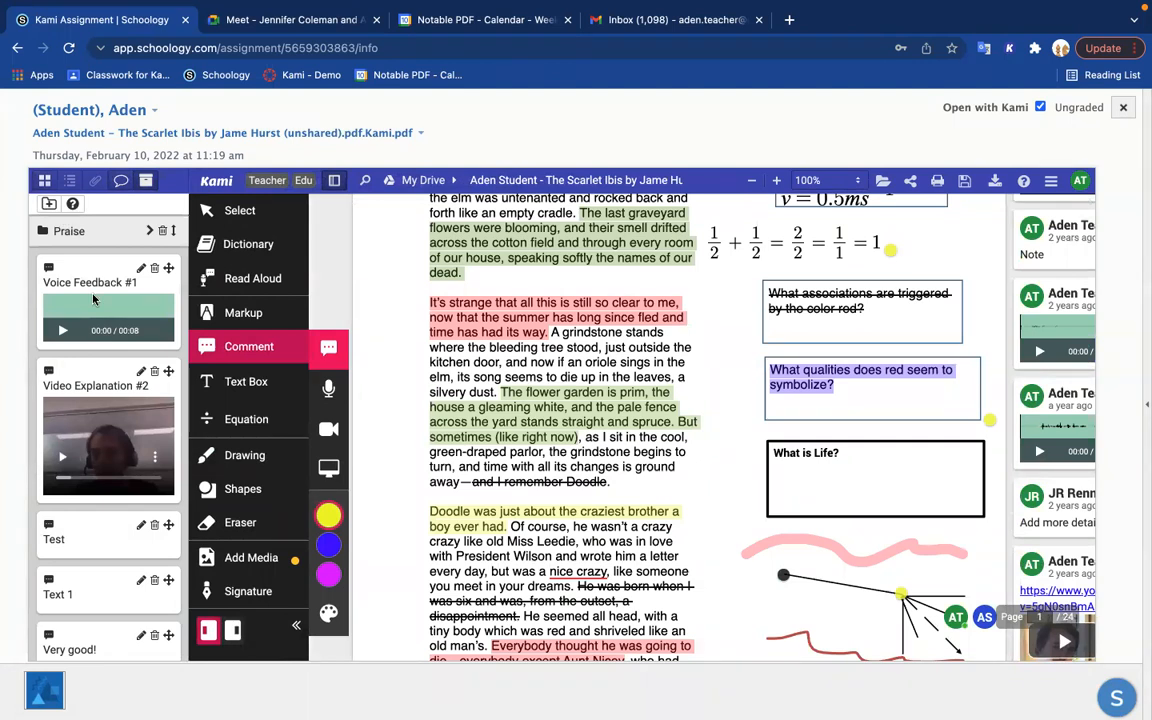
left_click(149, 231)
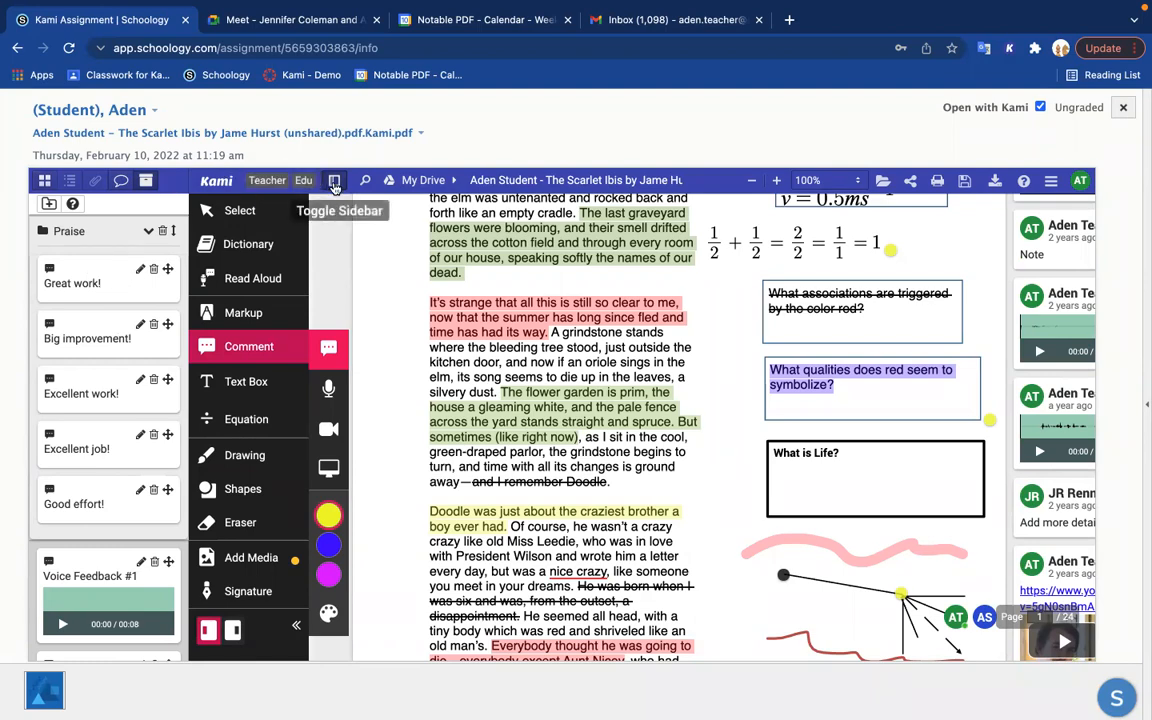
Step: Hide the sidebar and add the annotation bank comment "Good effort!" beside the shapes box on page 2
scroll(771, 535, "down", 5)
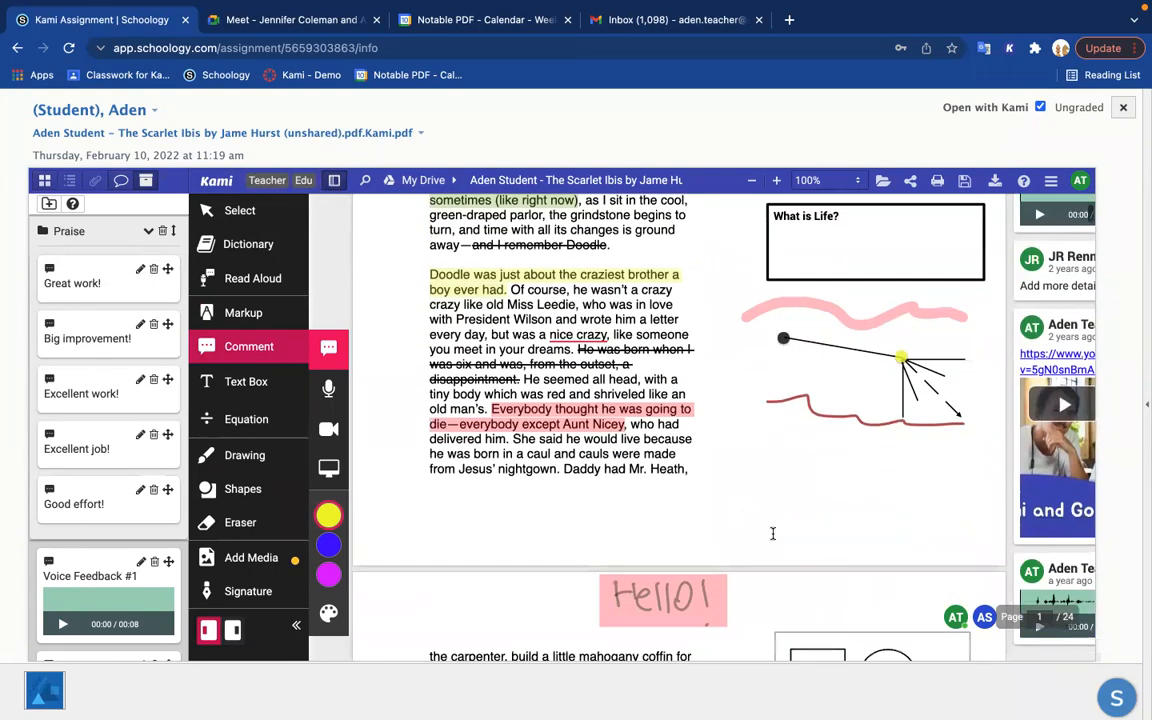
scroll(771, 535, "down", 1)
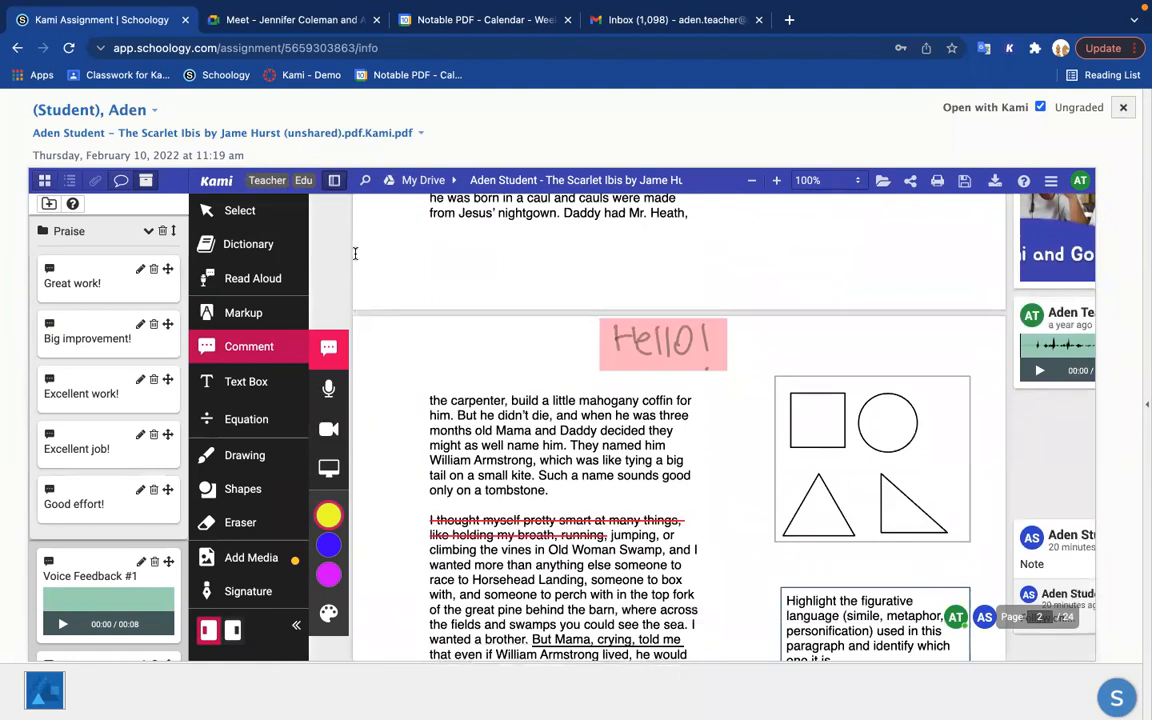
left_click(335, 186)
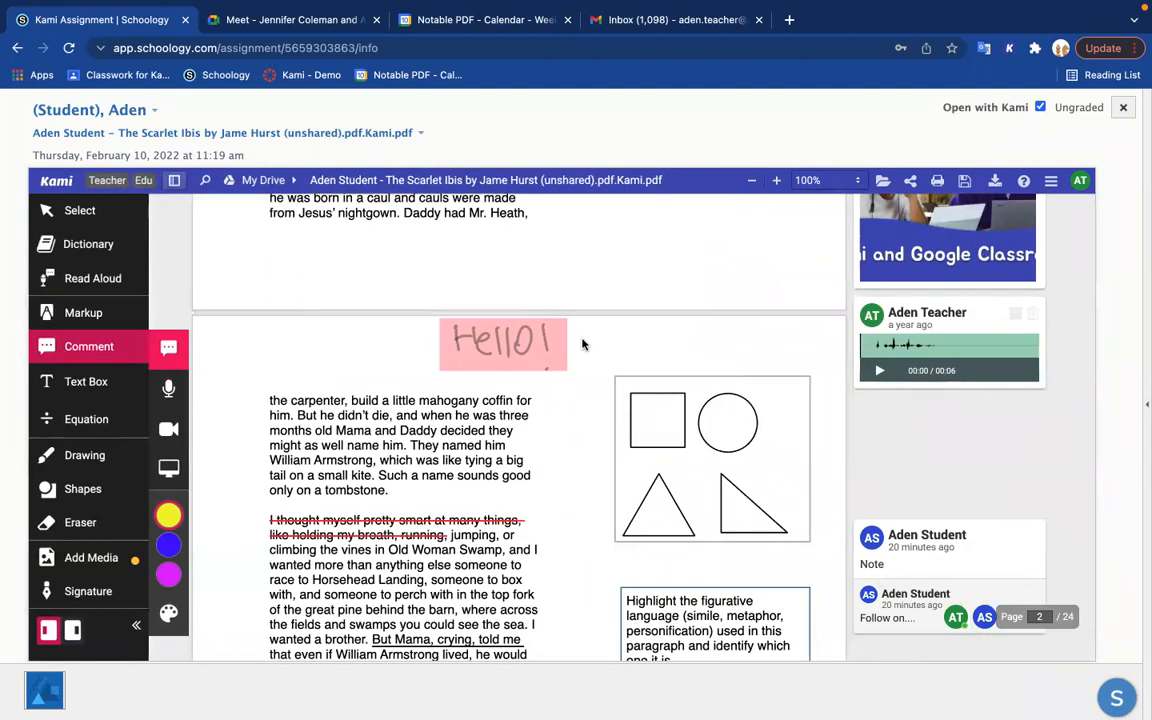
left_click(818, 452)
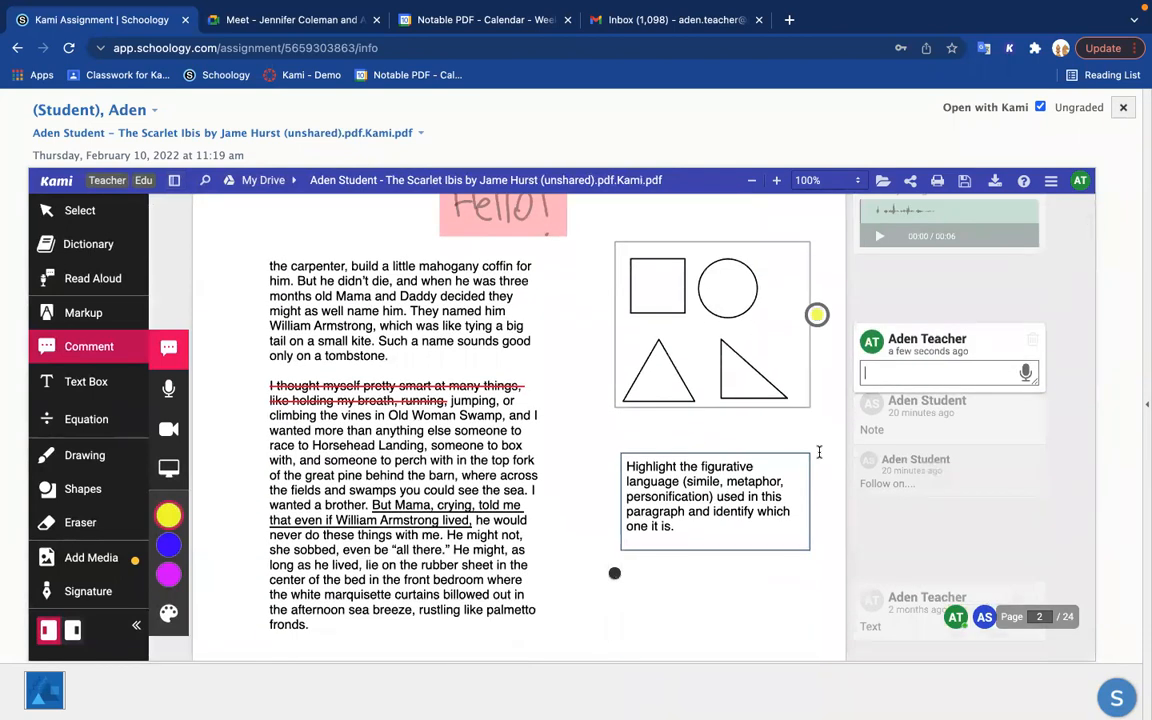
type("G")
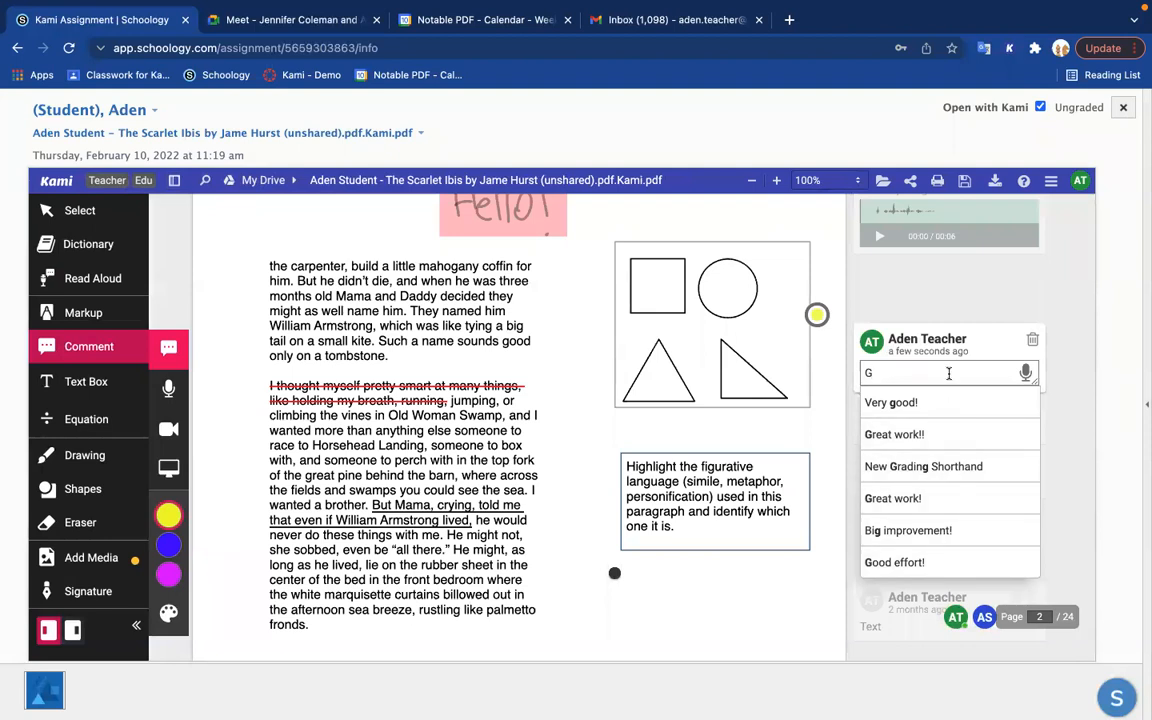
type("ood")
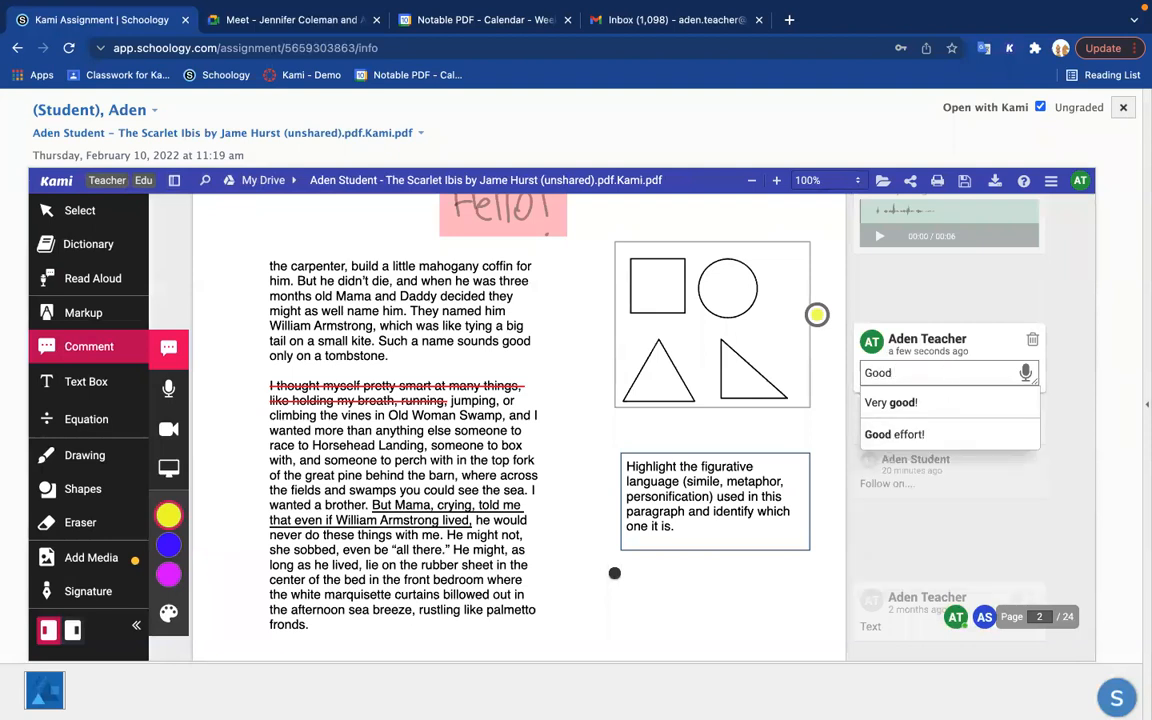
left_click(922, 433)
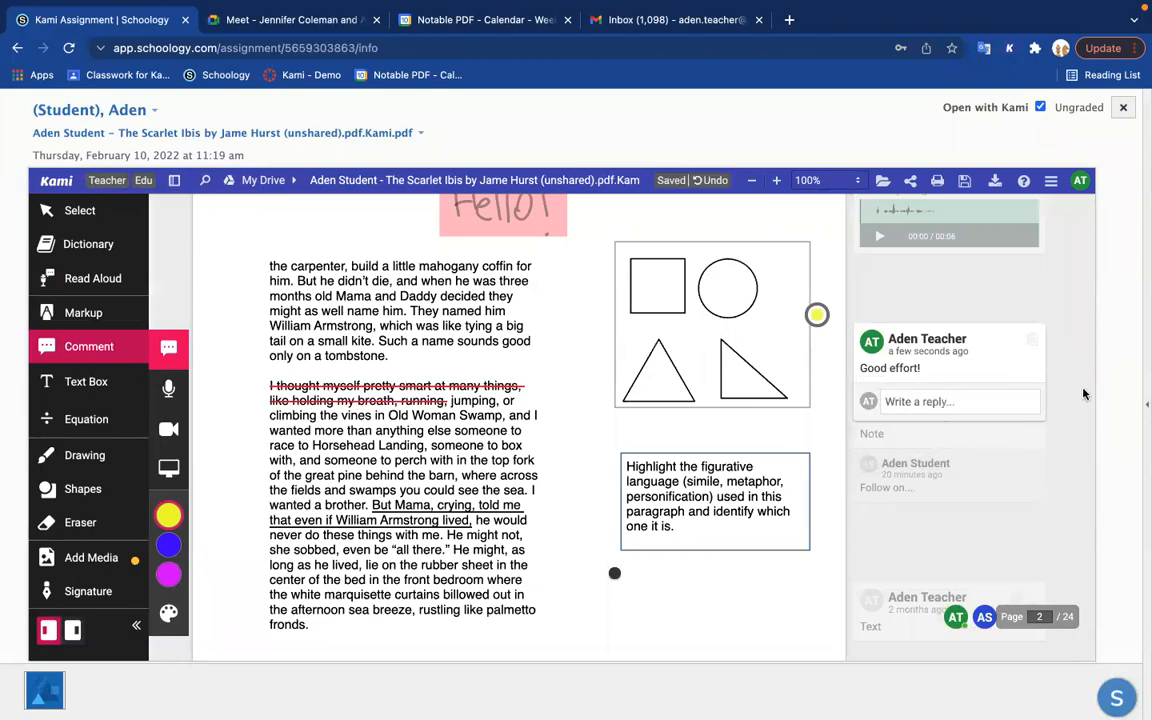
mouse_move(953, 456)
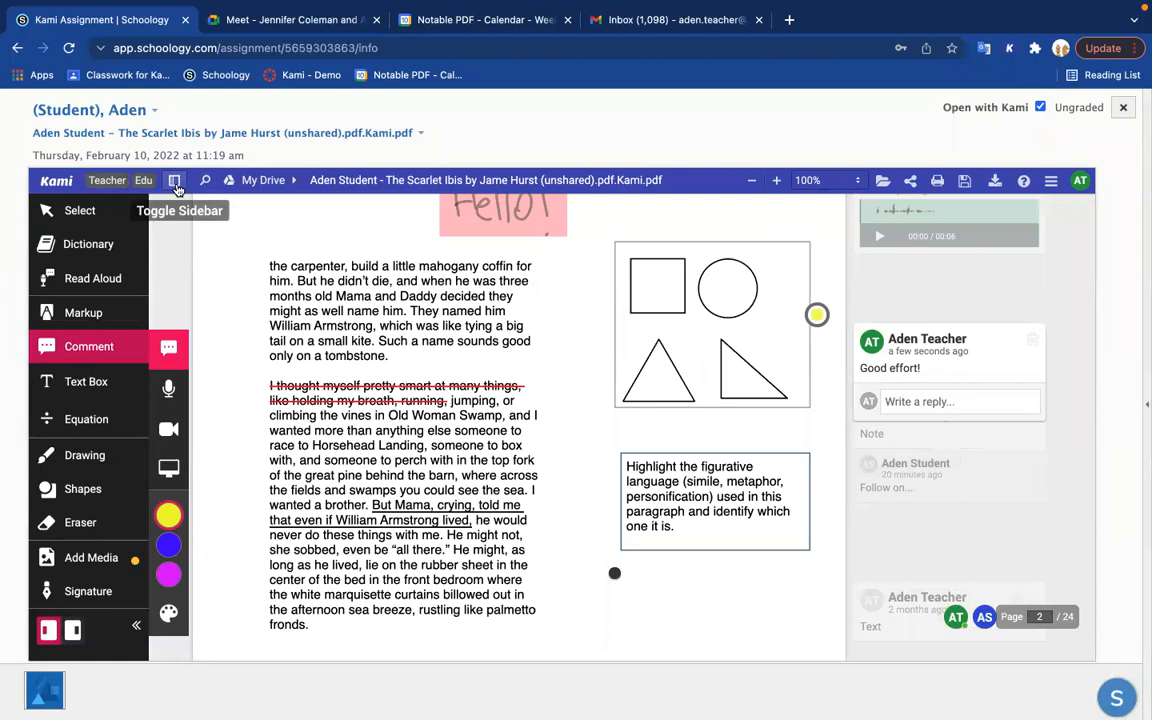
left_click(175, 182)
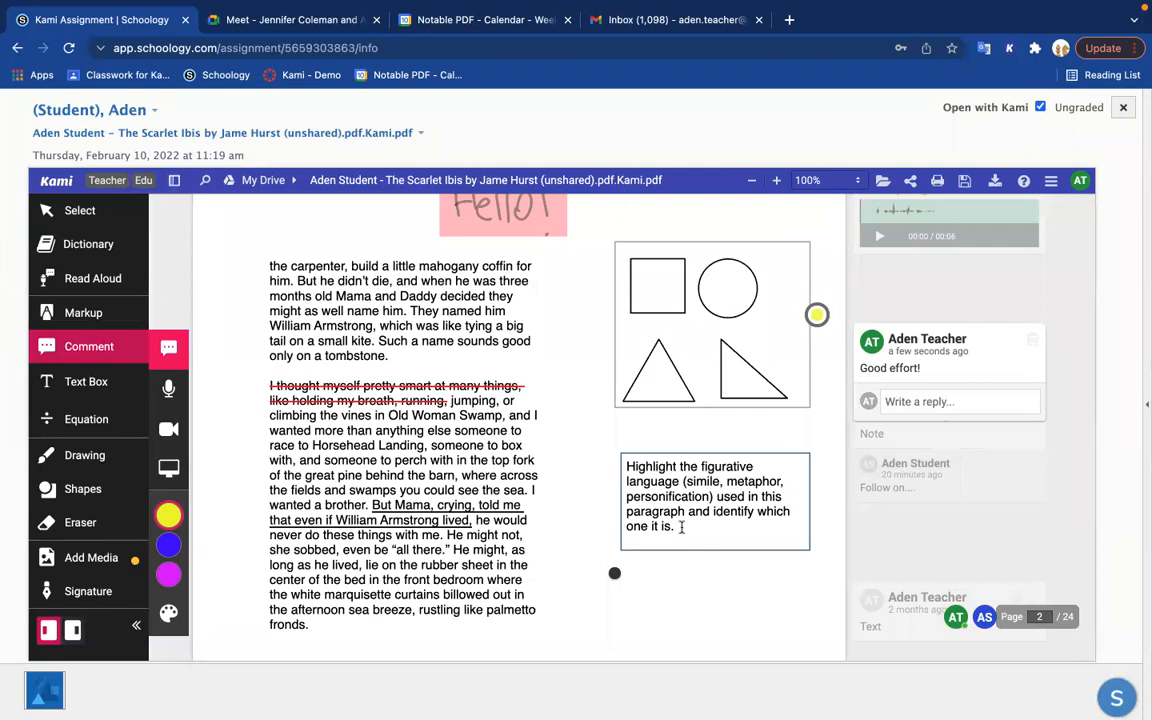
scroll(682, 527, "down", 1)
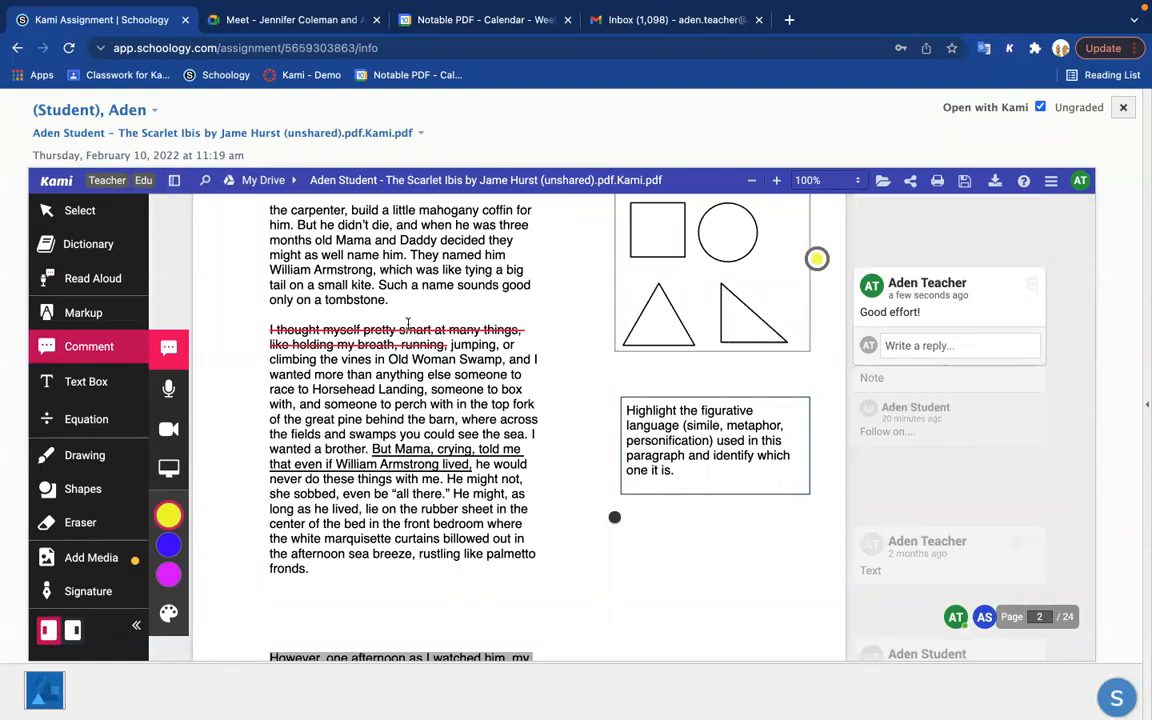
Step: Show where Split & Merge is found in the document's options and in the Kami web app in a new browser tab, returning to the submission
left_click(790, 20)
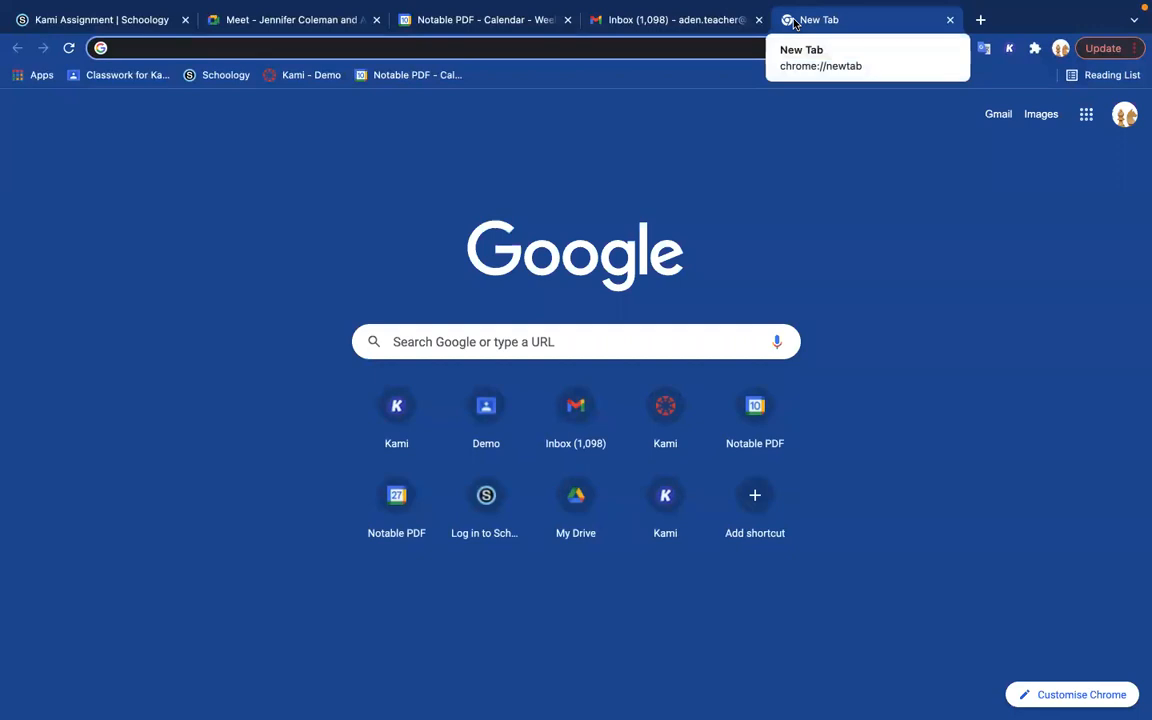
left_click(100, 20)
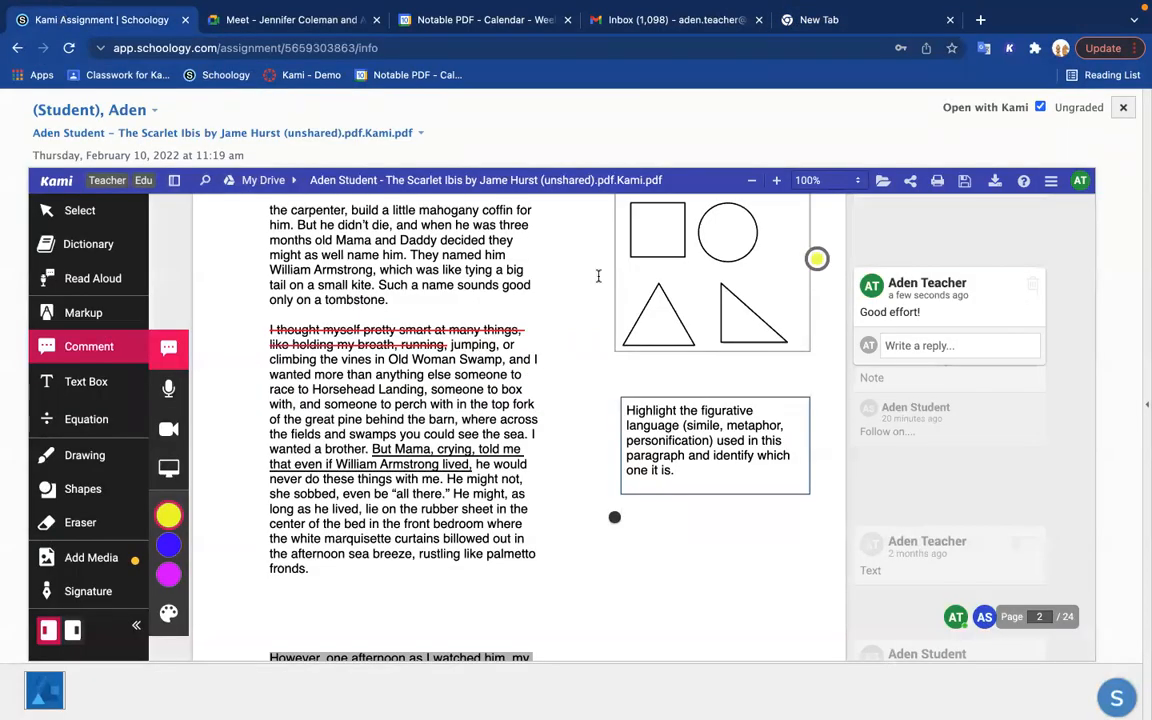
left_click(1051, 181)
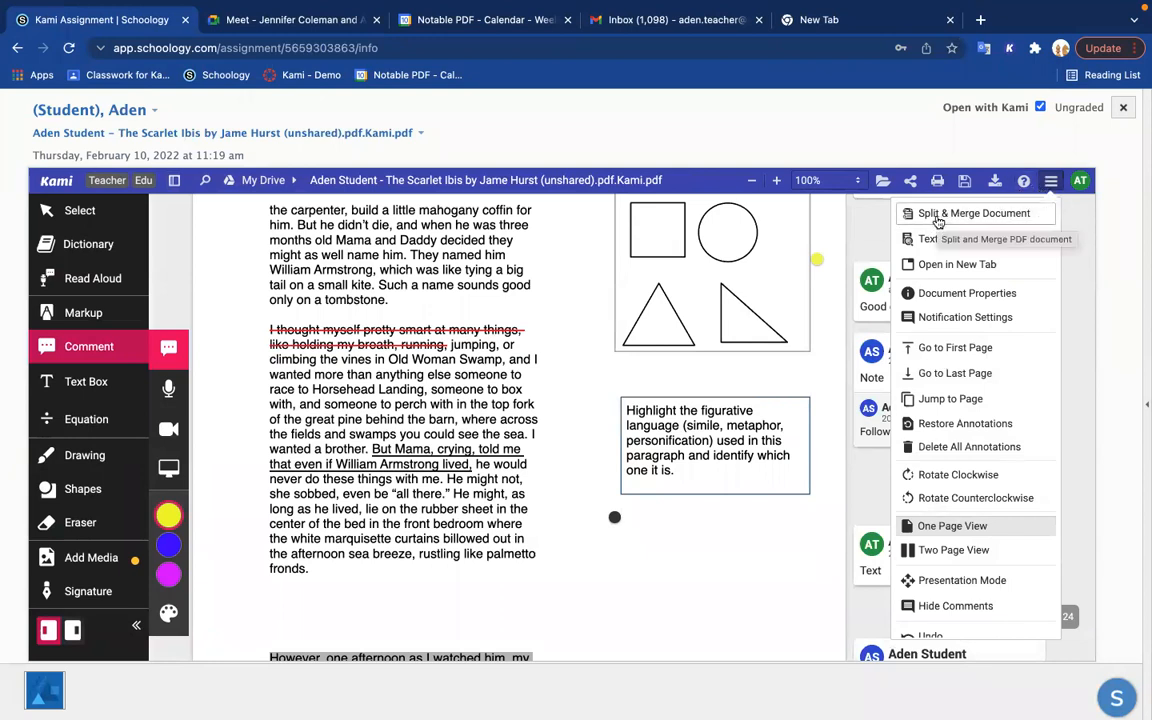
left_click(838, 20)
type("web.kamihq.com")
key("Return")
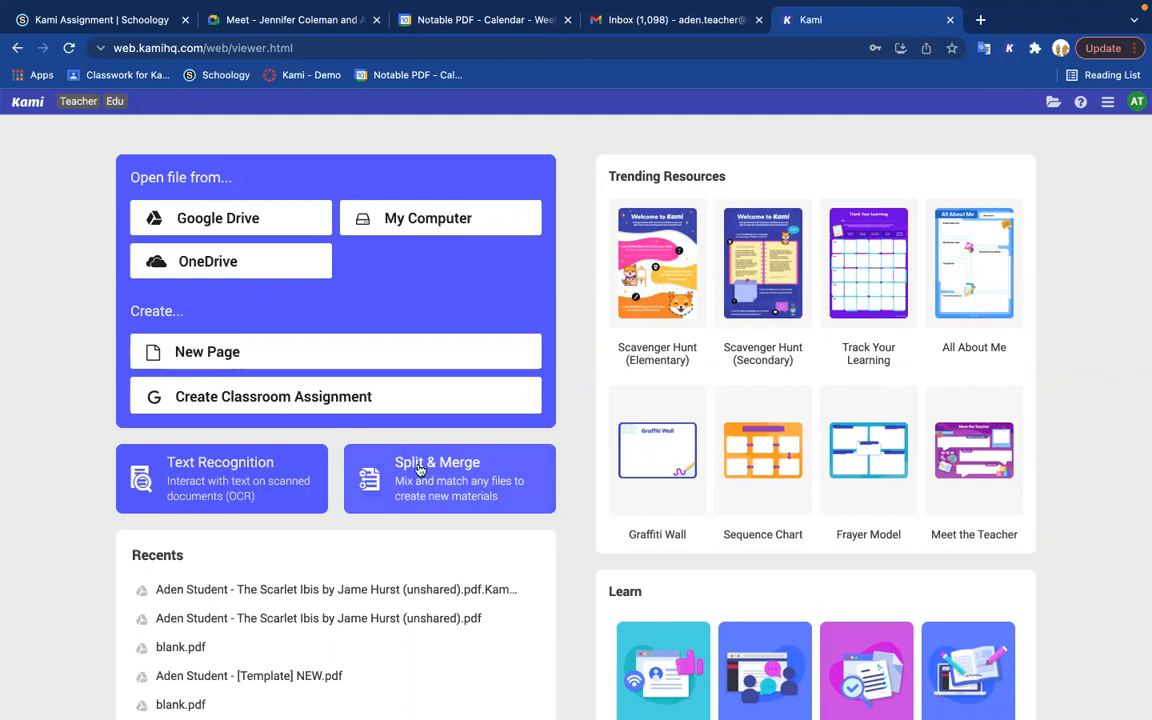
left_click(130, 28)
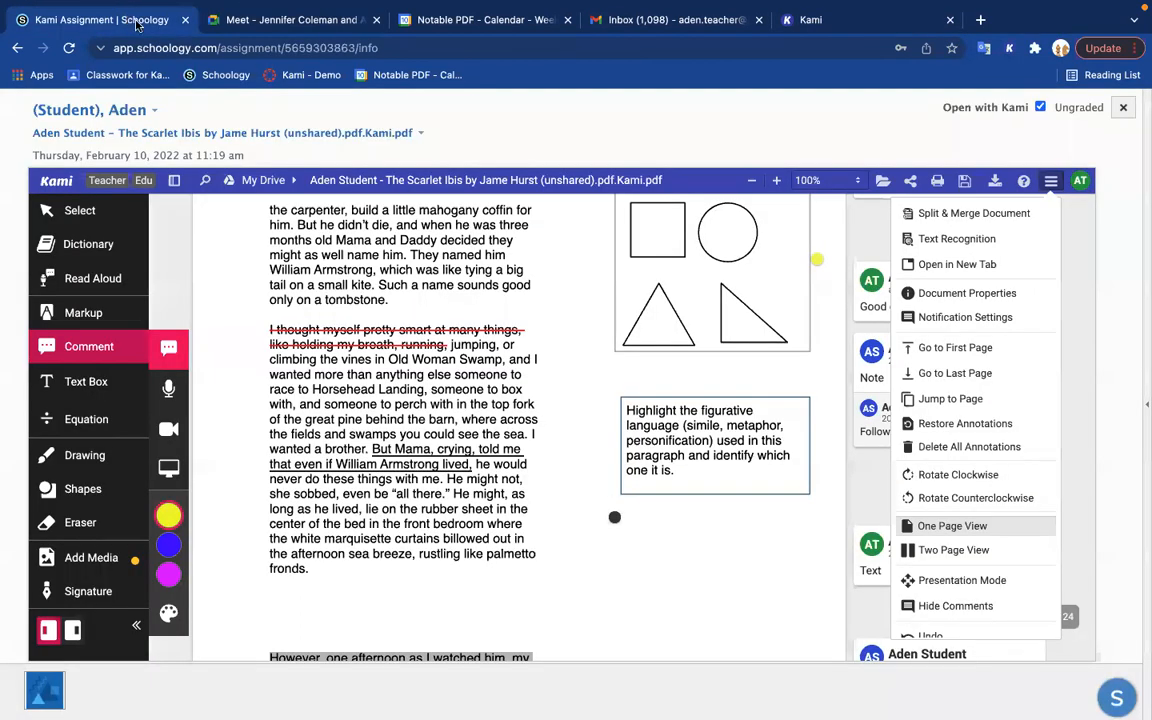
Step: Open the student's Scarlet Ibis document in Kami's Split & Merge tool and continue to its page view in split mode
left_click(910, 195)
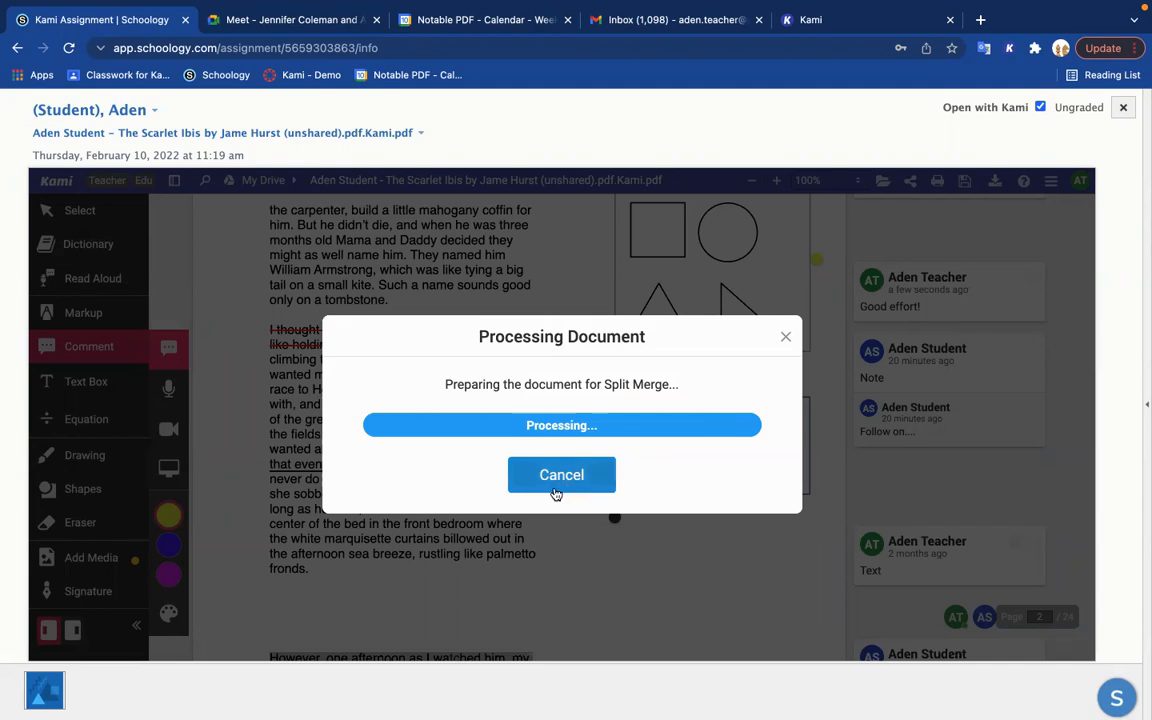
left_click(558, 454)
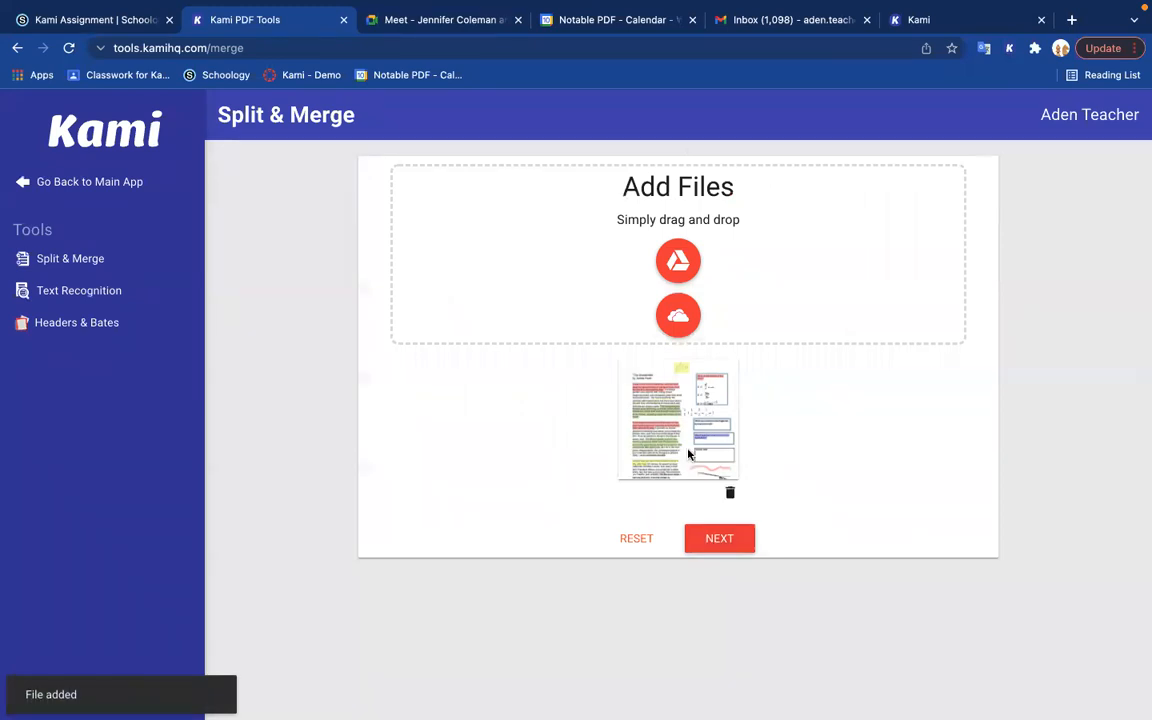
left_click(736, 543)
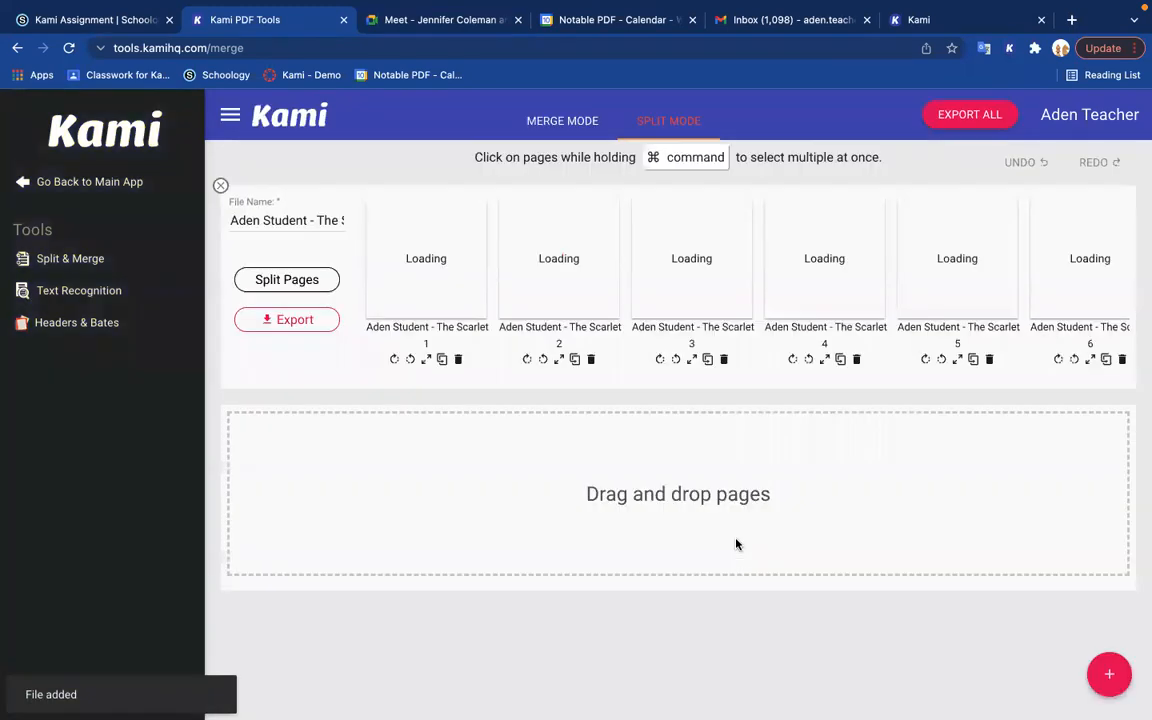
Step: Select pages 23 and 24 together and split them off into a separate file
scroll(867, 226, "right", 1)
scroll(867, 226, "right", 15)
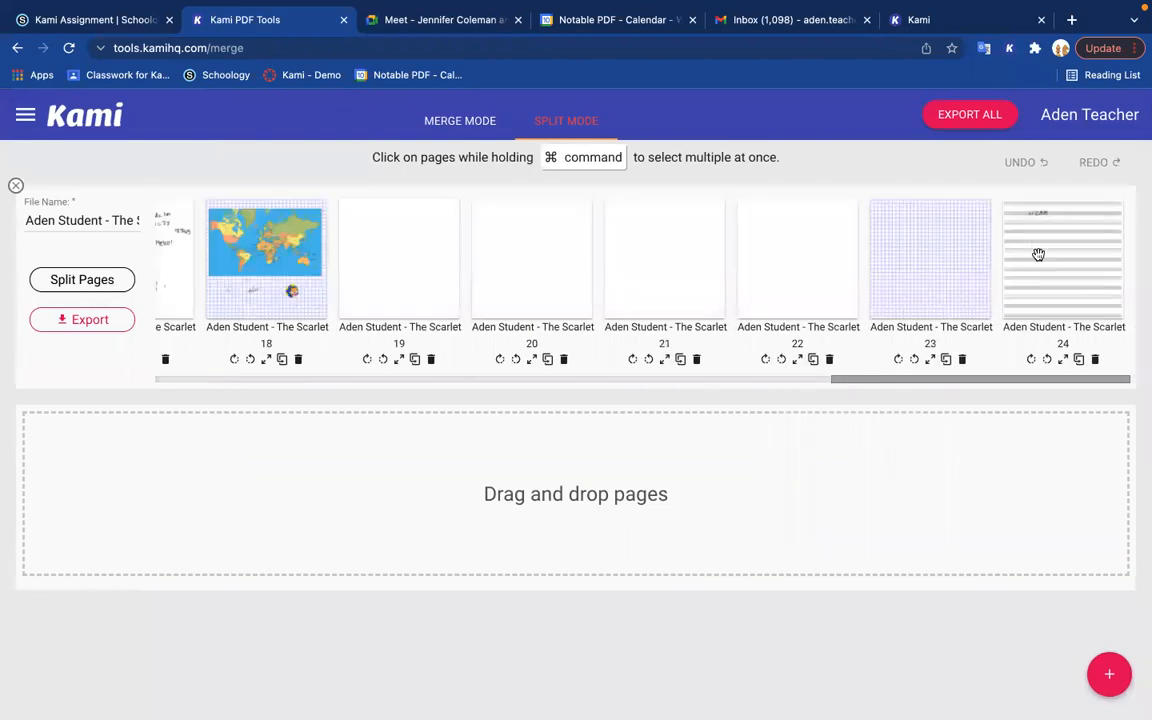
left_click(1041, 257)
left_click(923, 271, "super")
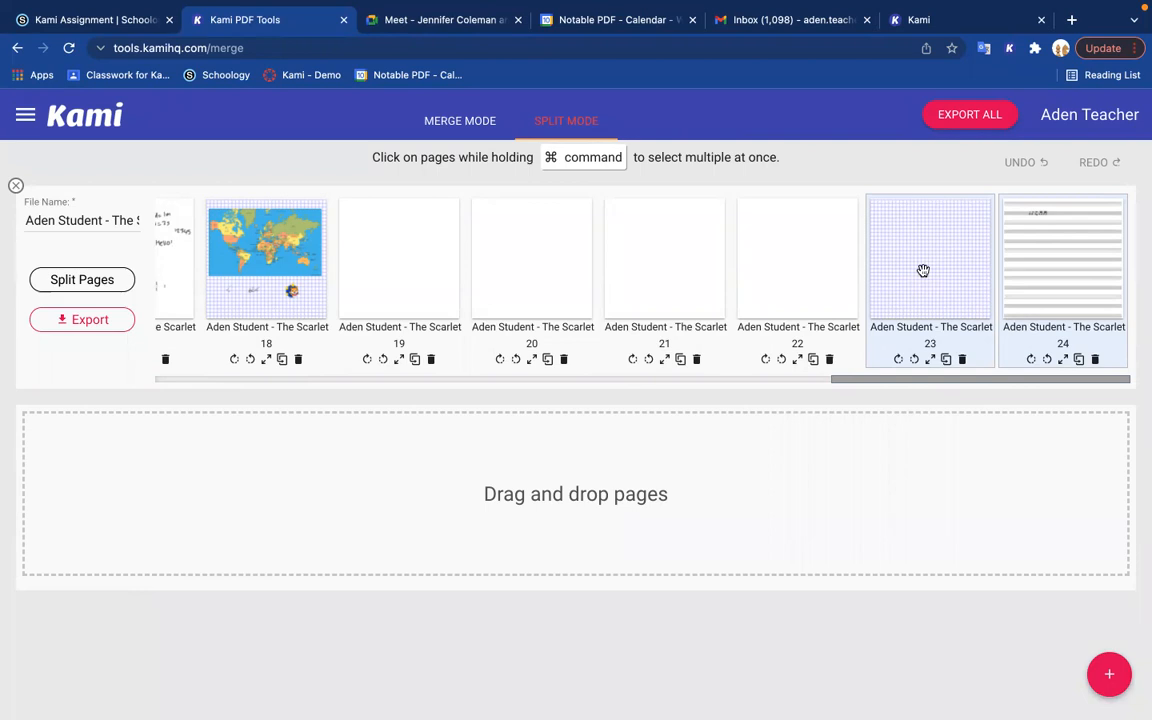
left_click_drag(923, 271, 240, 469)
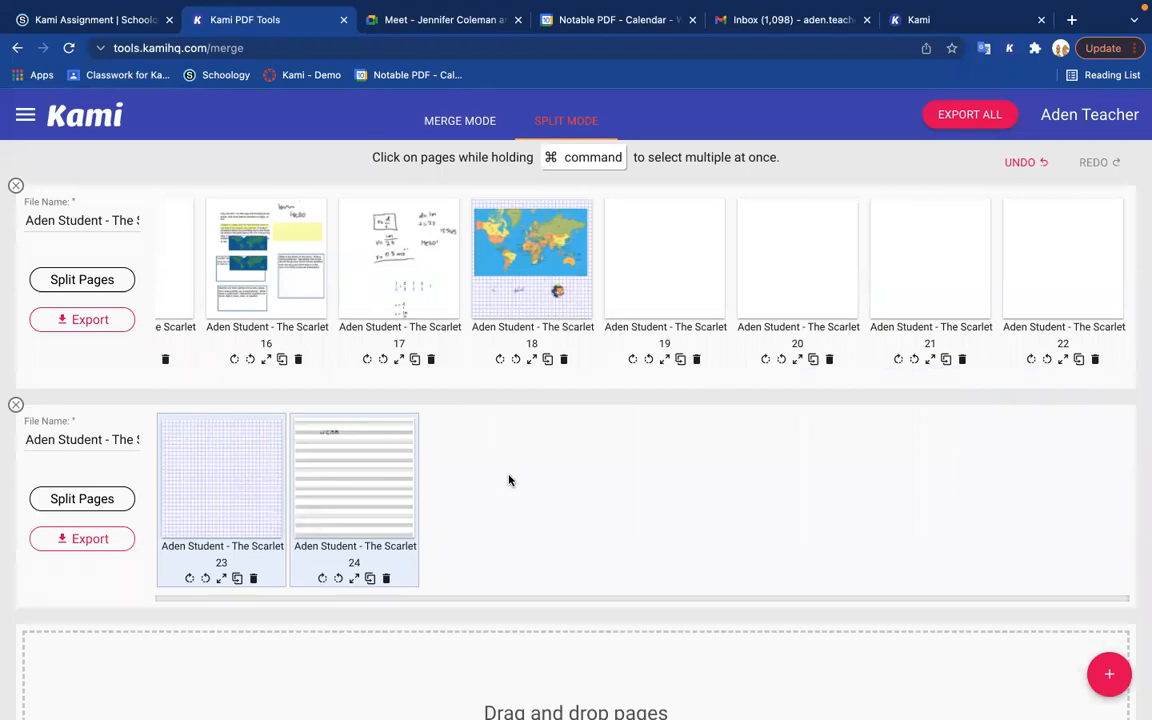
Step: Look at the save destinations for exporting all split files, choosing Google Drive, and close them without exporting
left_click(95, 320)
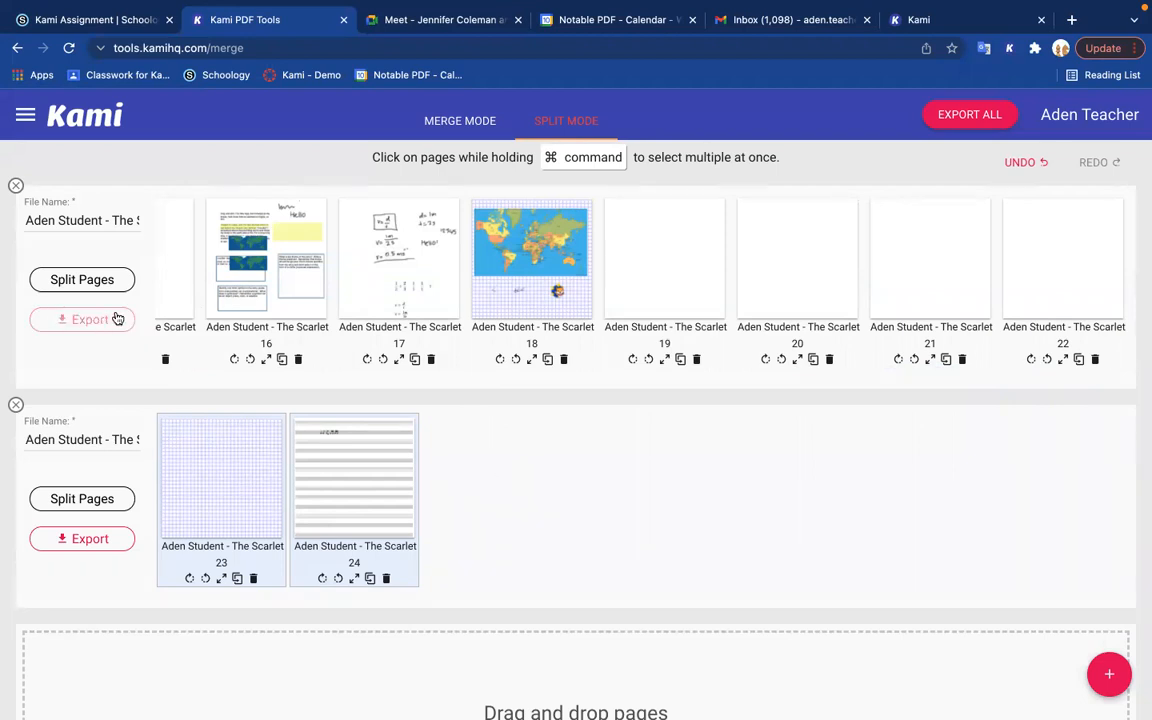
left_click(76, 540)
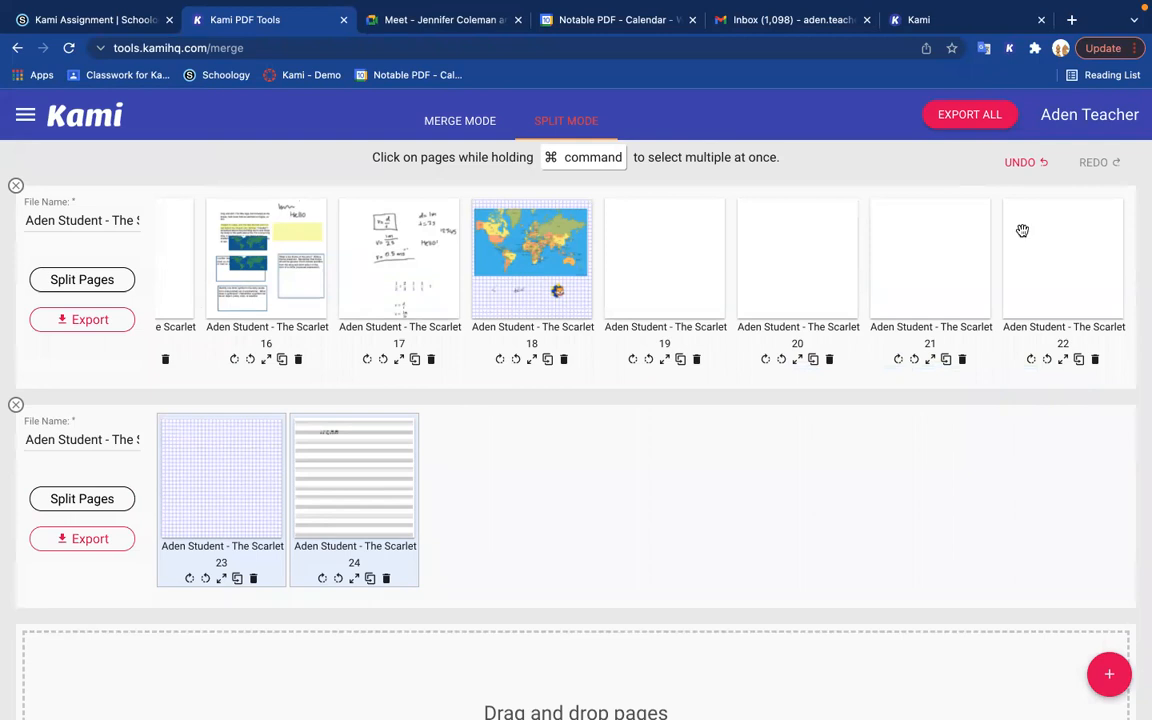
left_click(961, 119)
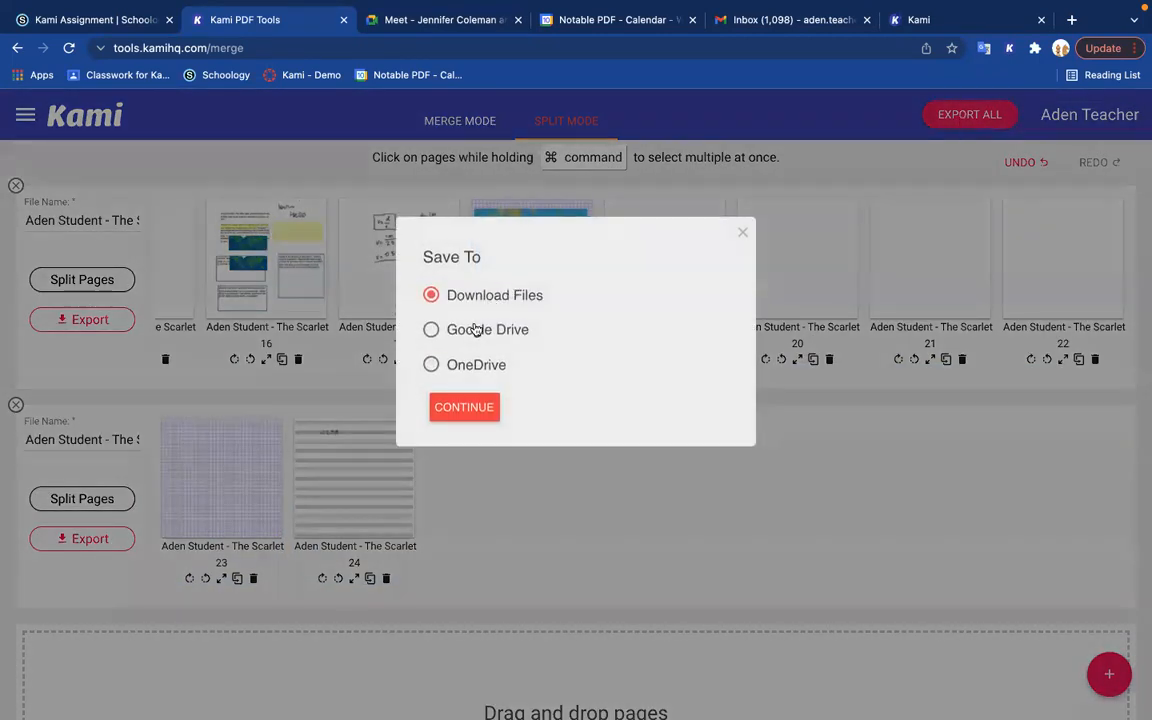
left_click(431, 329)
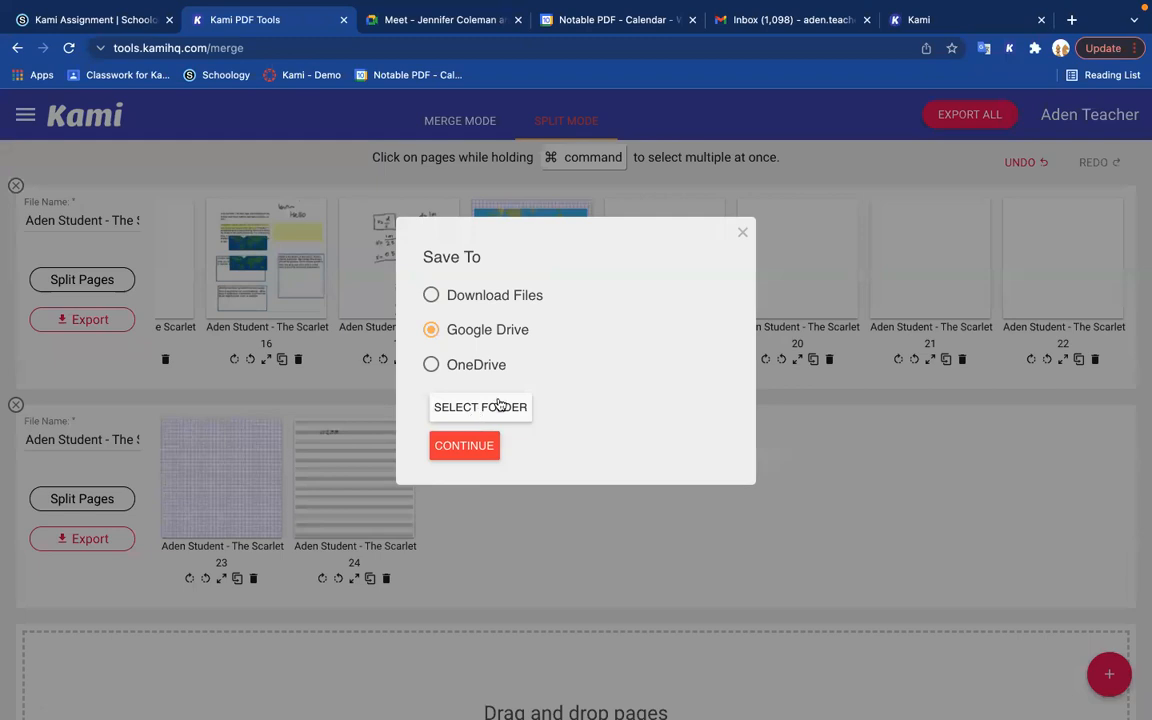
left_click(743, 234)
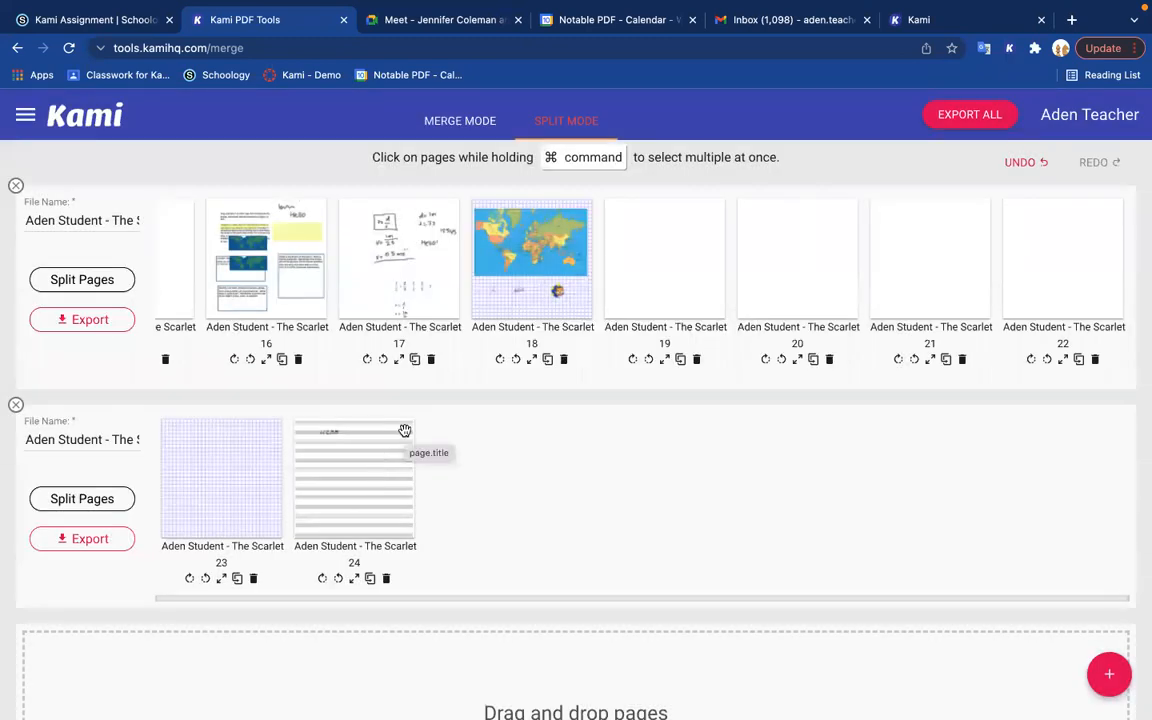
Step: In merge mode, add the Essay Conversion Test document from Google Drive, filtering the file picker to documents
left_click(462, 122)
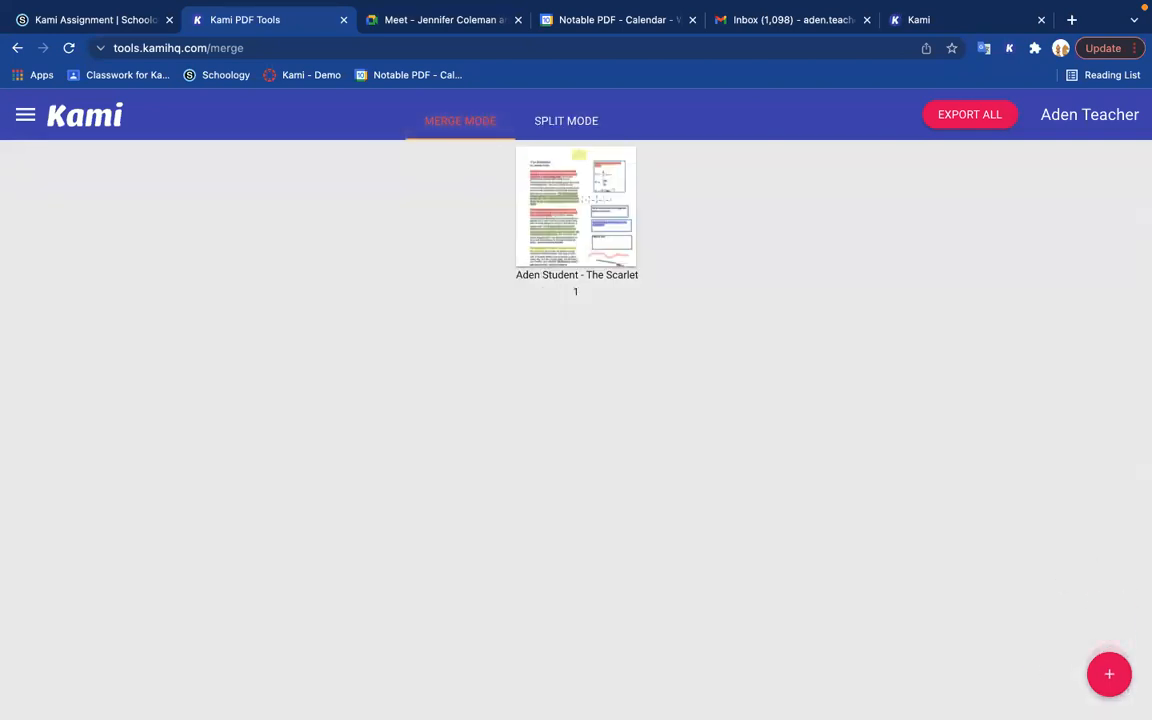
left_click(1111, 682)
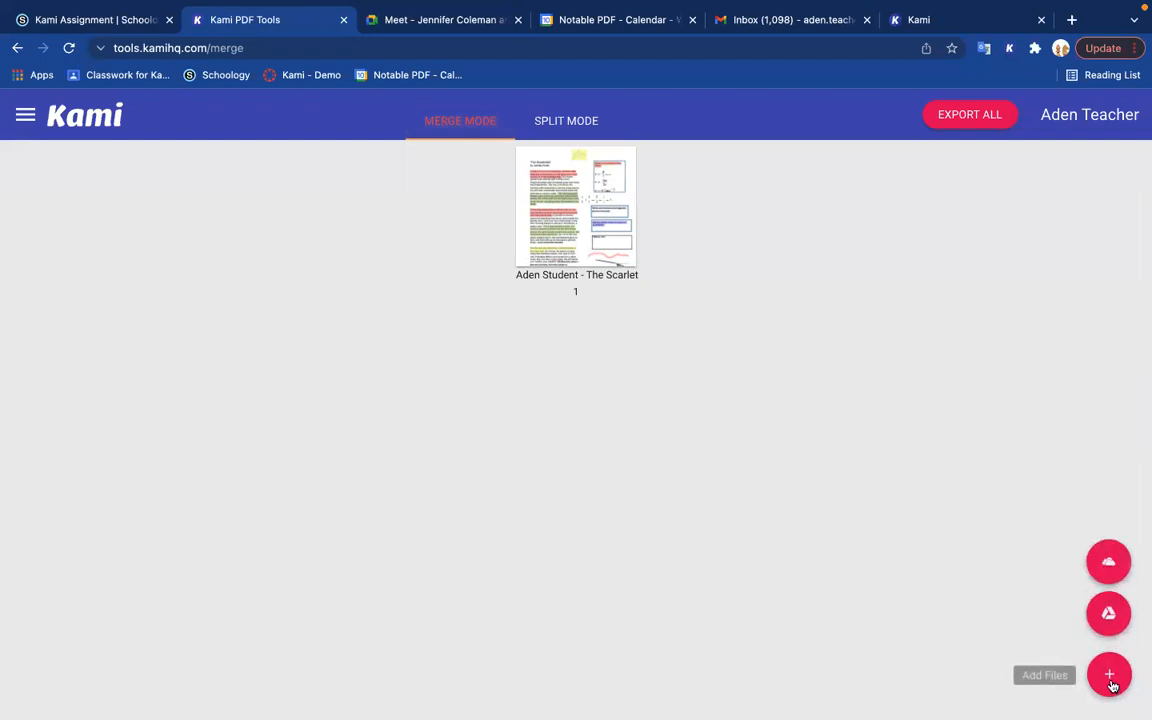
left_click(1108, 613)
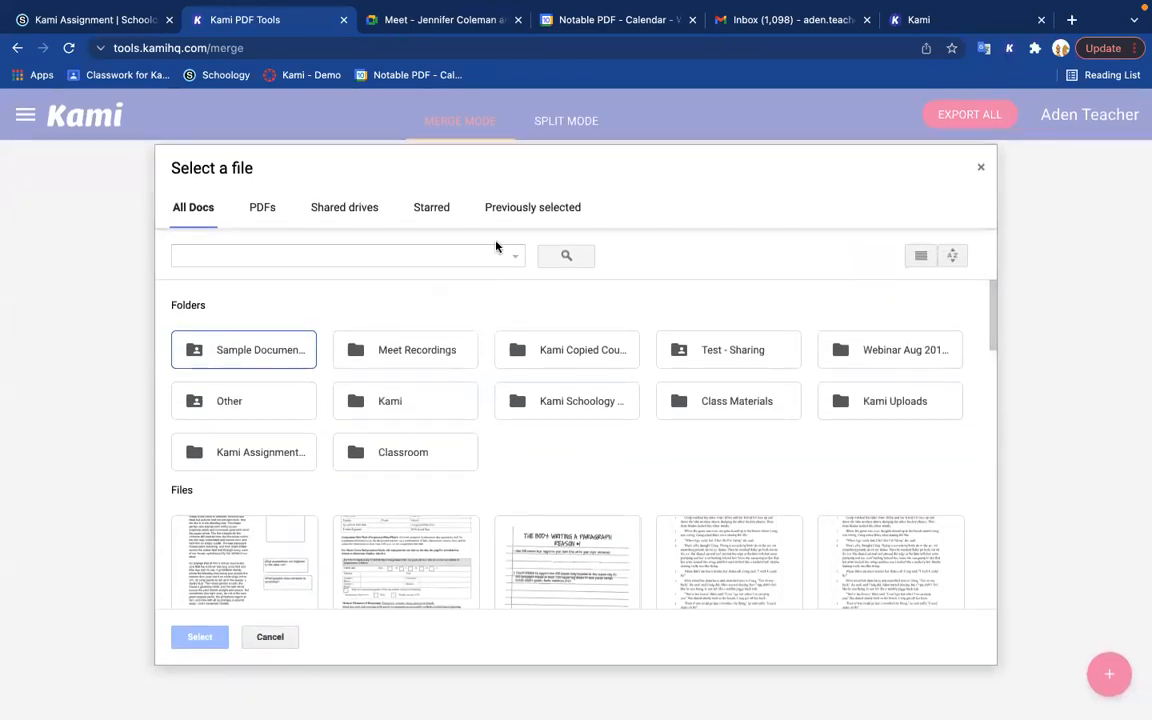
left_click(517, 253)
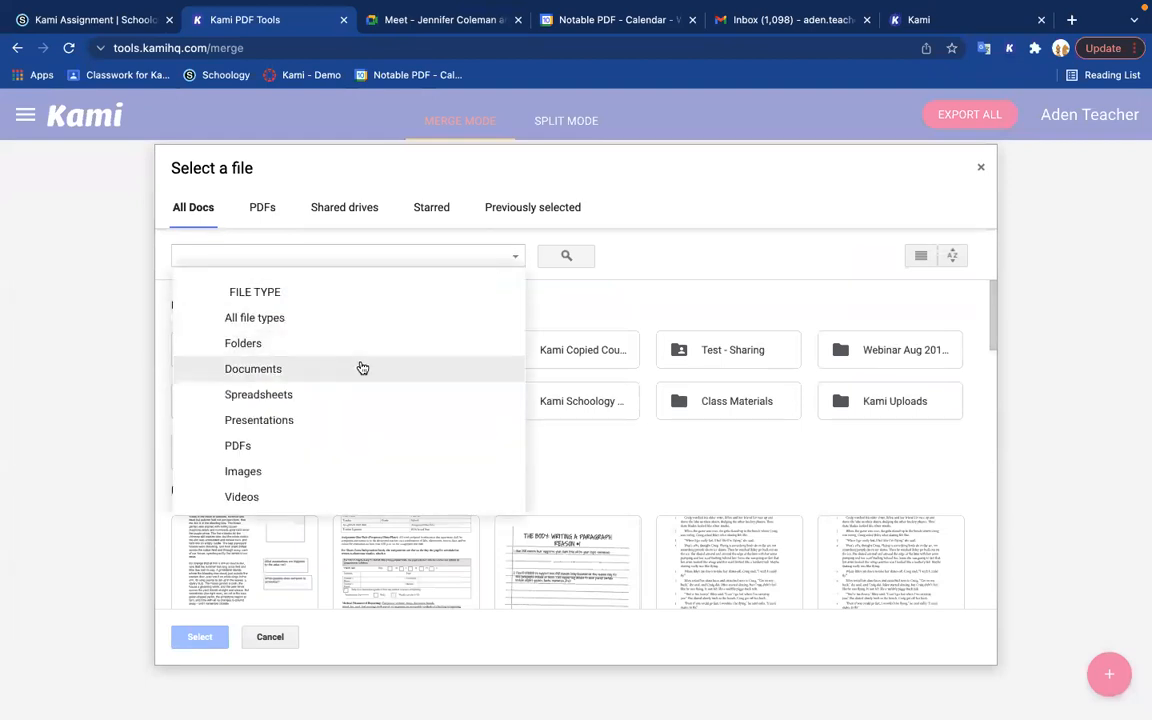
left_click(362, 368)
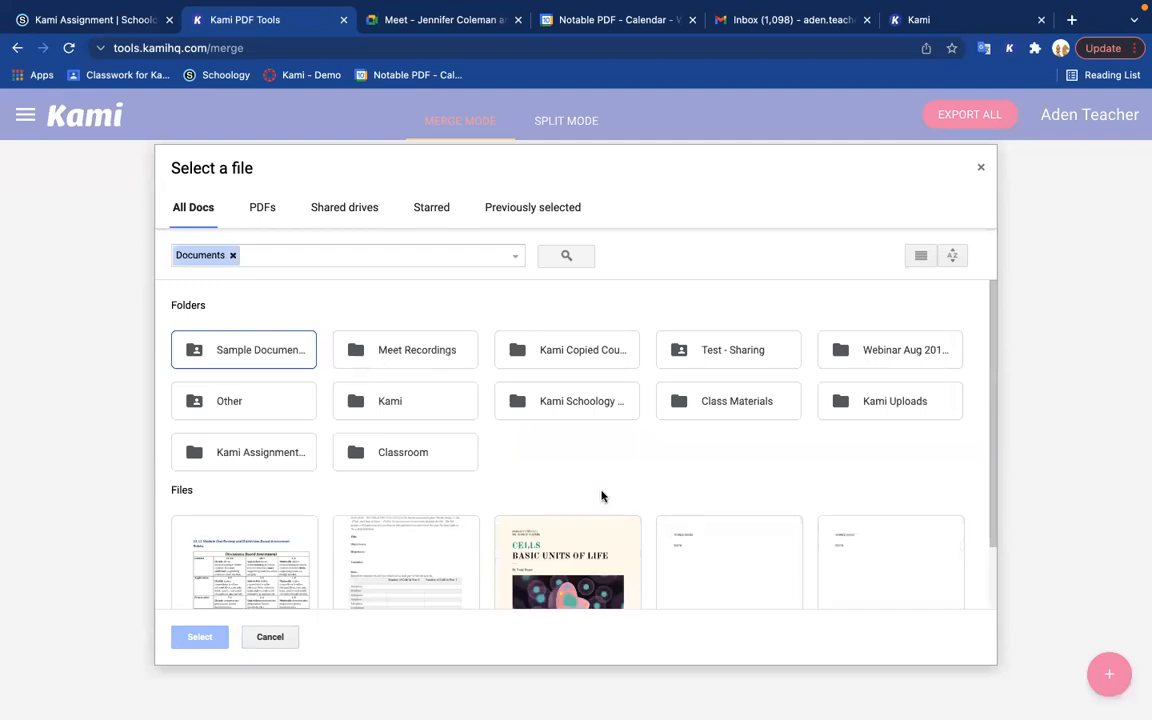
scroll(602, 496, "down", 2)
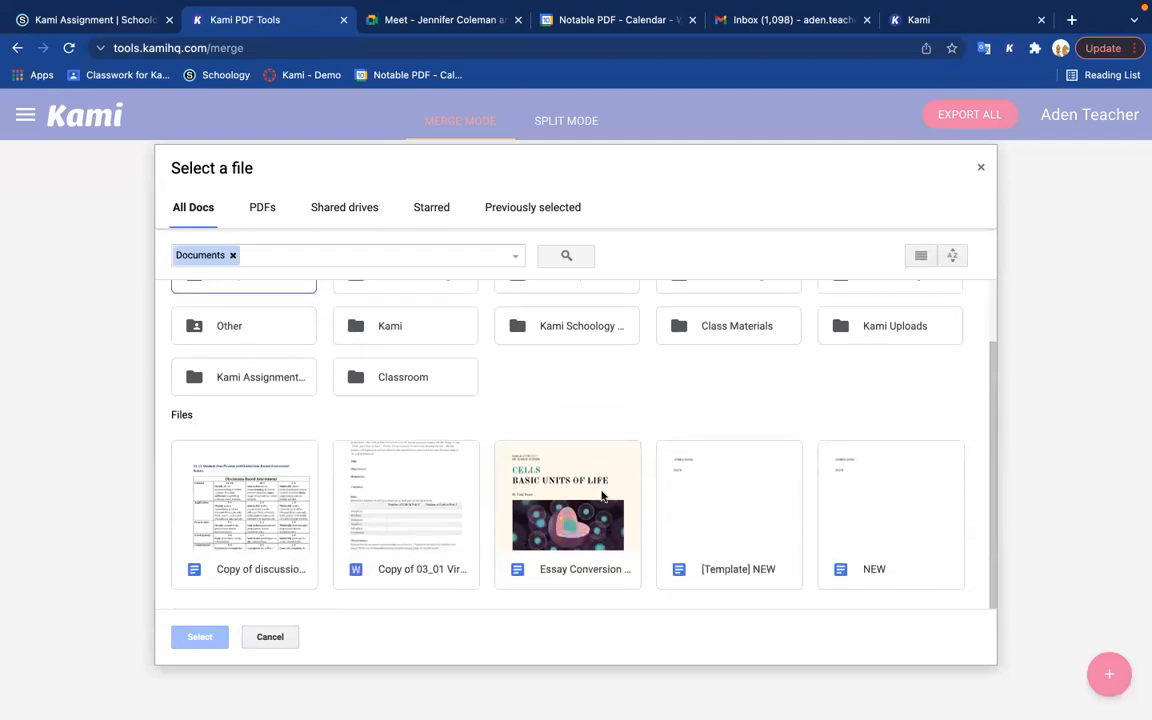
left_click(602, 496)
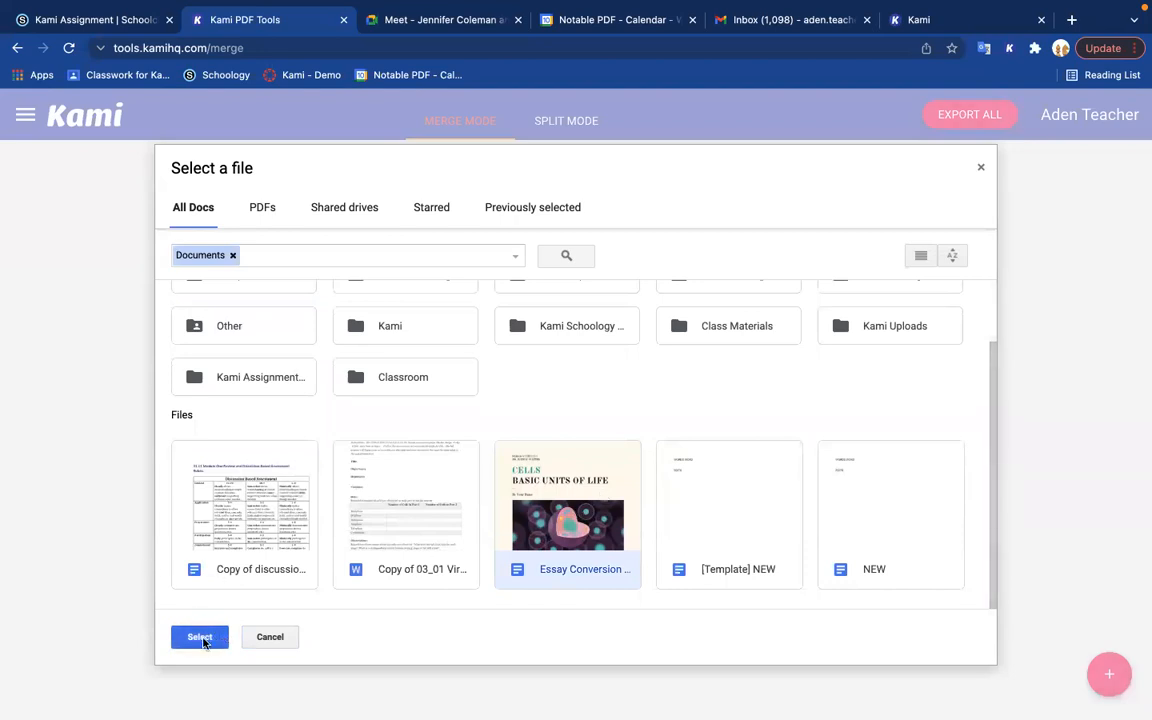
left_click(203, 638)
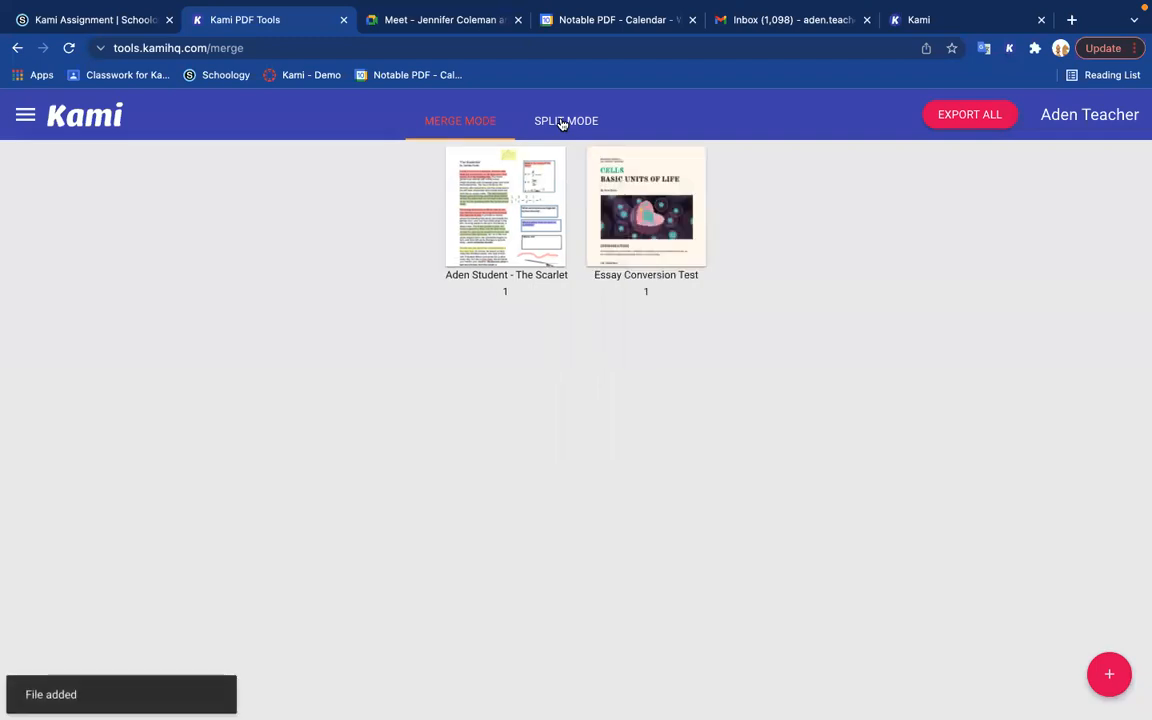
mouse_move(663, 189)
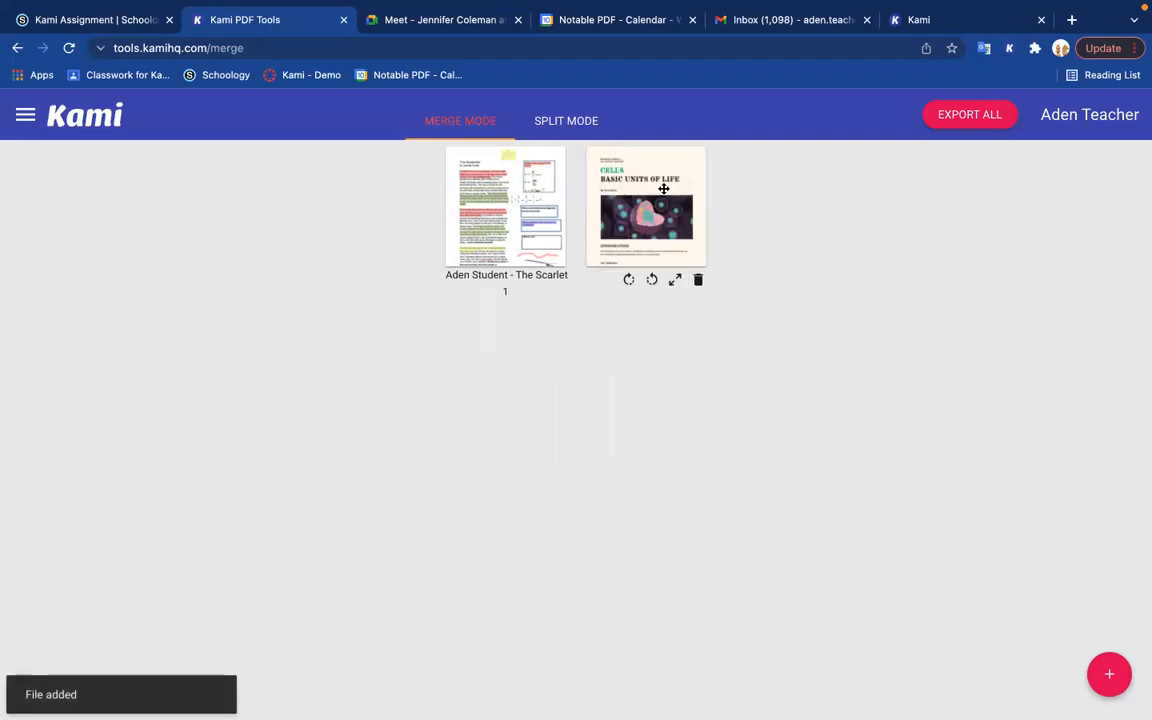
Step: In split mode, move Essay Conversion Test page 1 to the start of the Scarlet Ibis file and its page 2 after Scarlet Ibis page 2
left_click(562, 120)
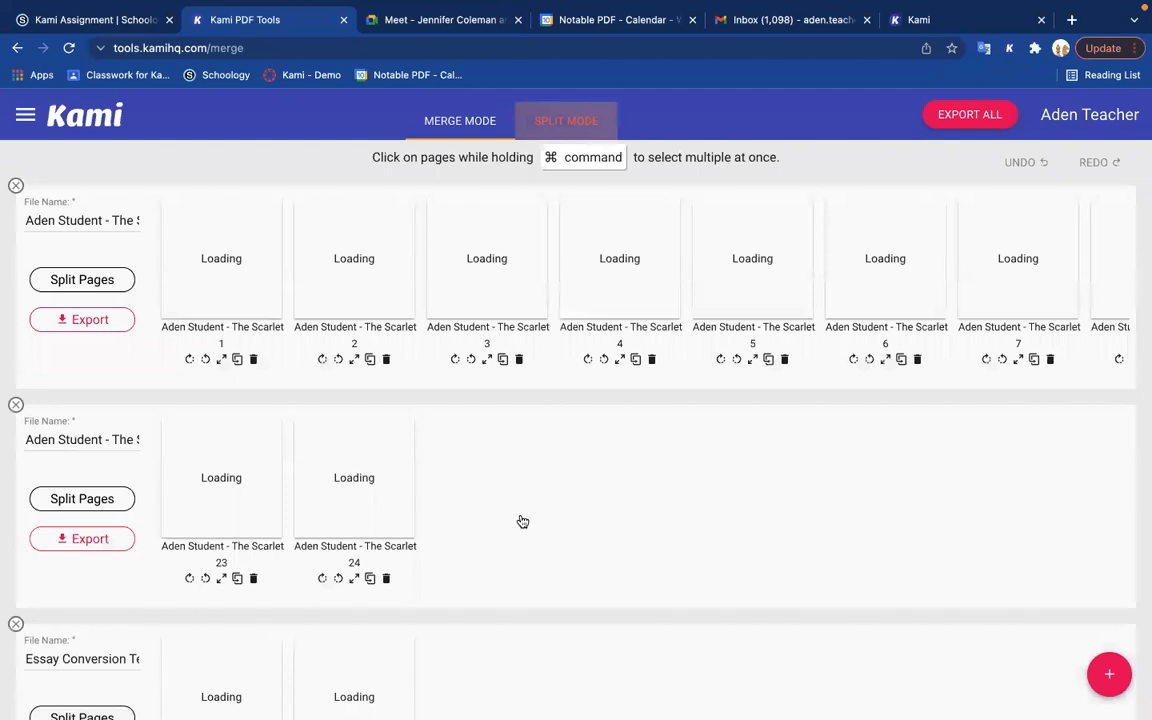
scroll(522, 521, "down", 2)
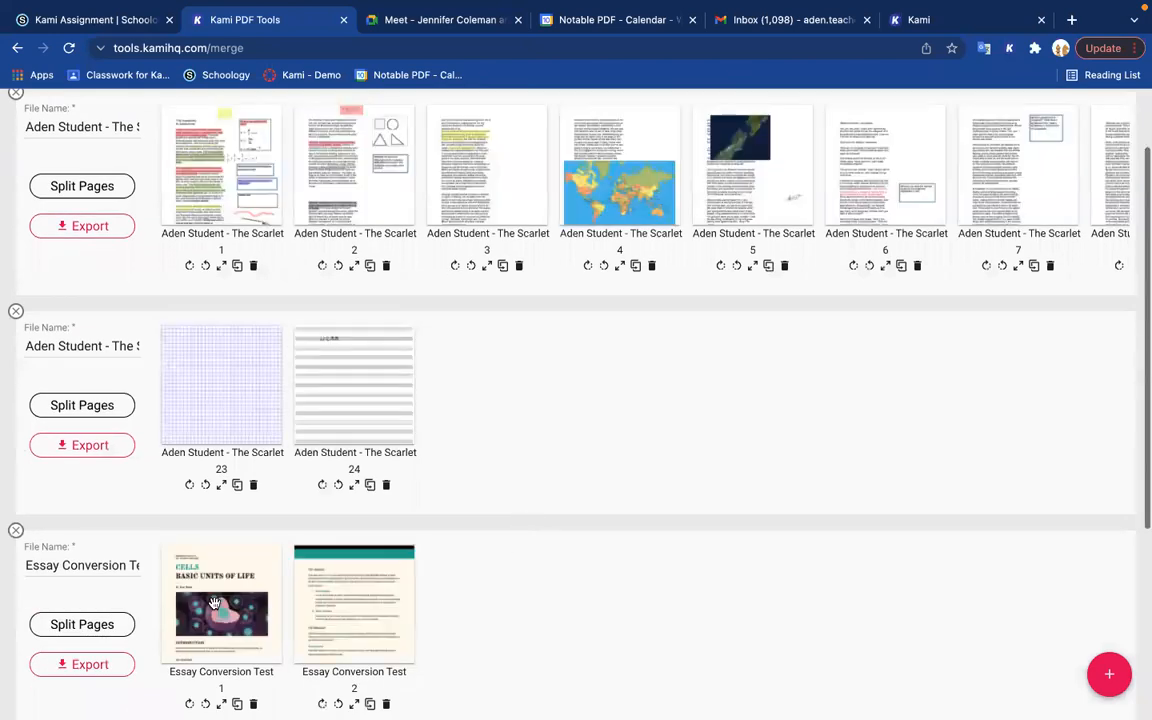
left_click(352, 610)
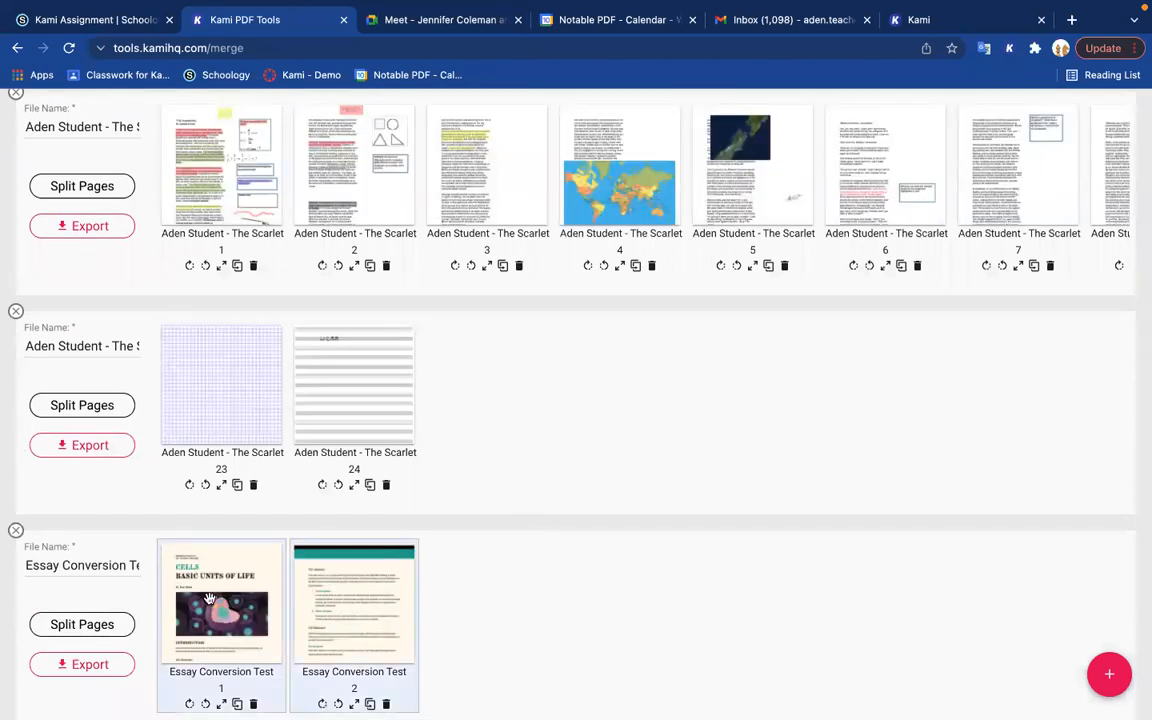
scroll(184, 592, "up", 1)
left_click_drag(192, 652, 193, 229)
left_click_drag(347, 224, 662, 213)
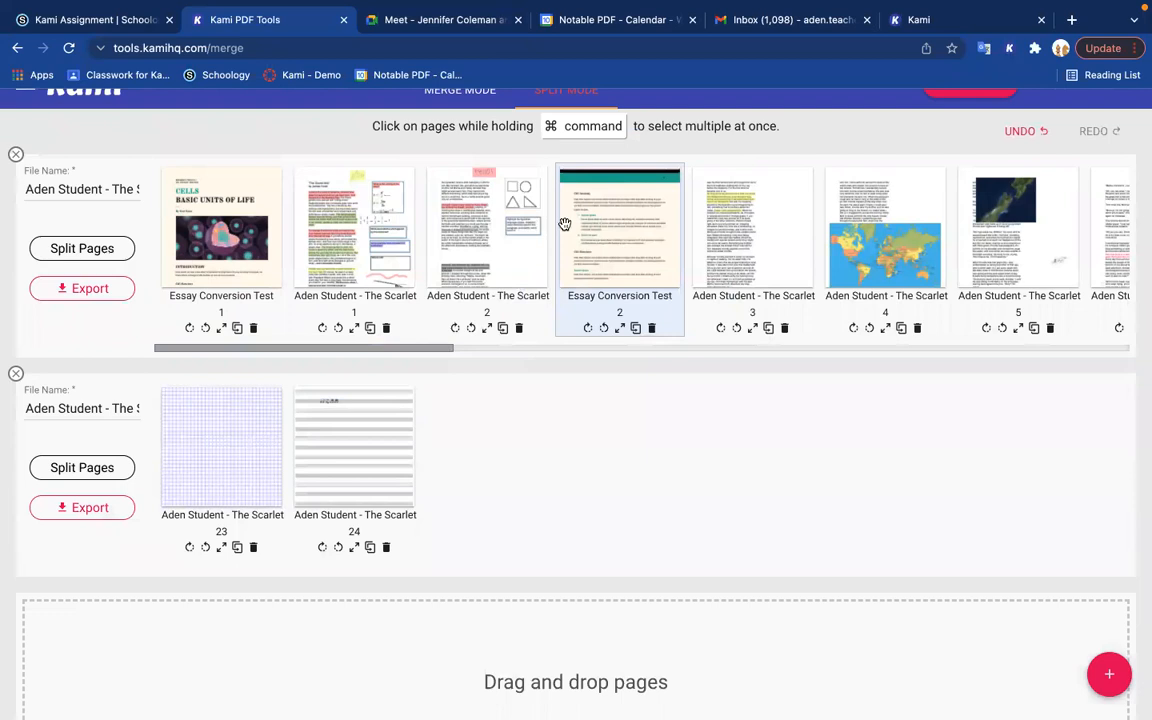
Step: Duplicate Essay Conversion Test page 2 twice within the Scarlet Ibis file and delete both copies
left_click(635, 328)
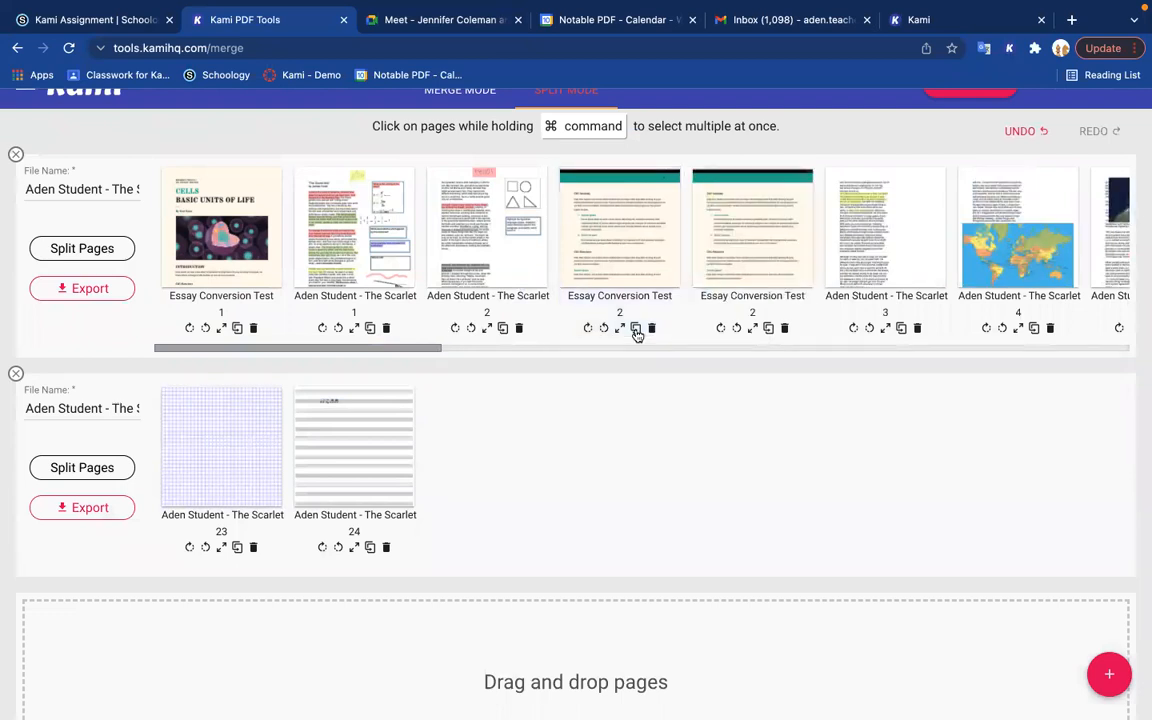
left_click(768, 329)
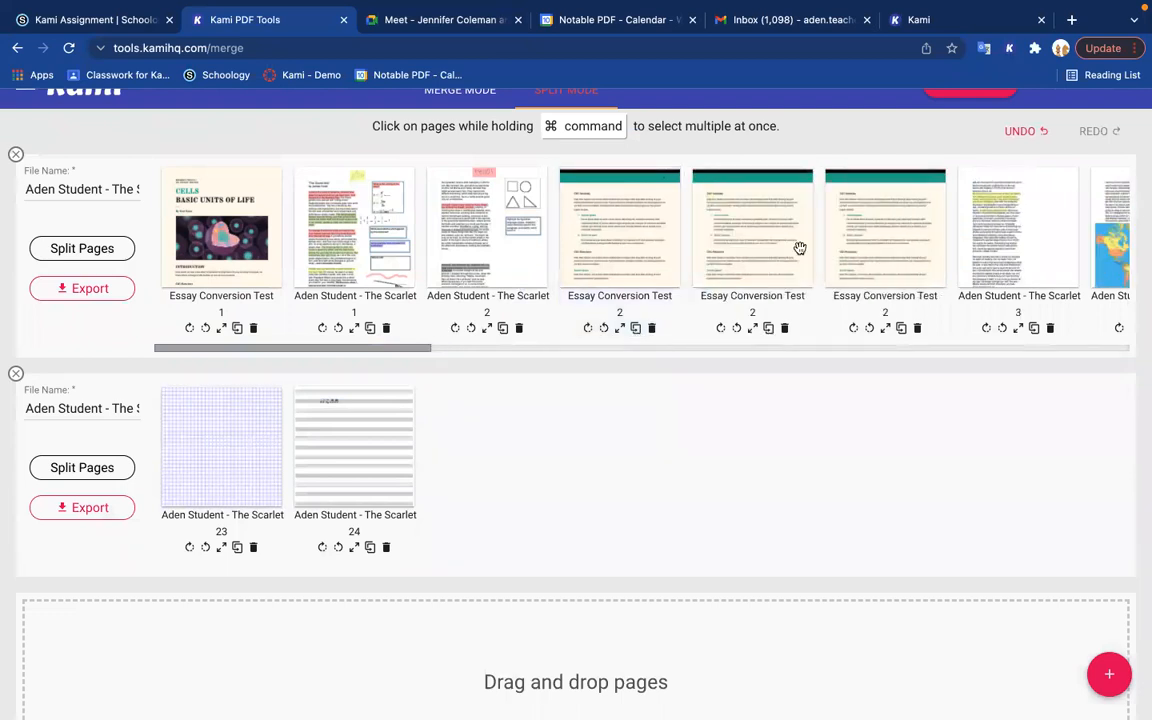
left_click(918, 329)
left_click(784, 329)
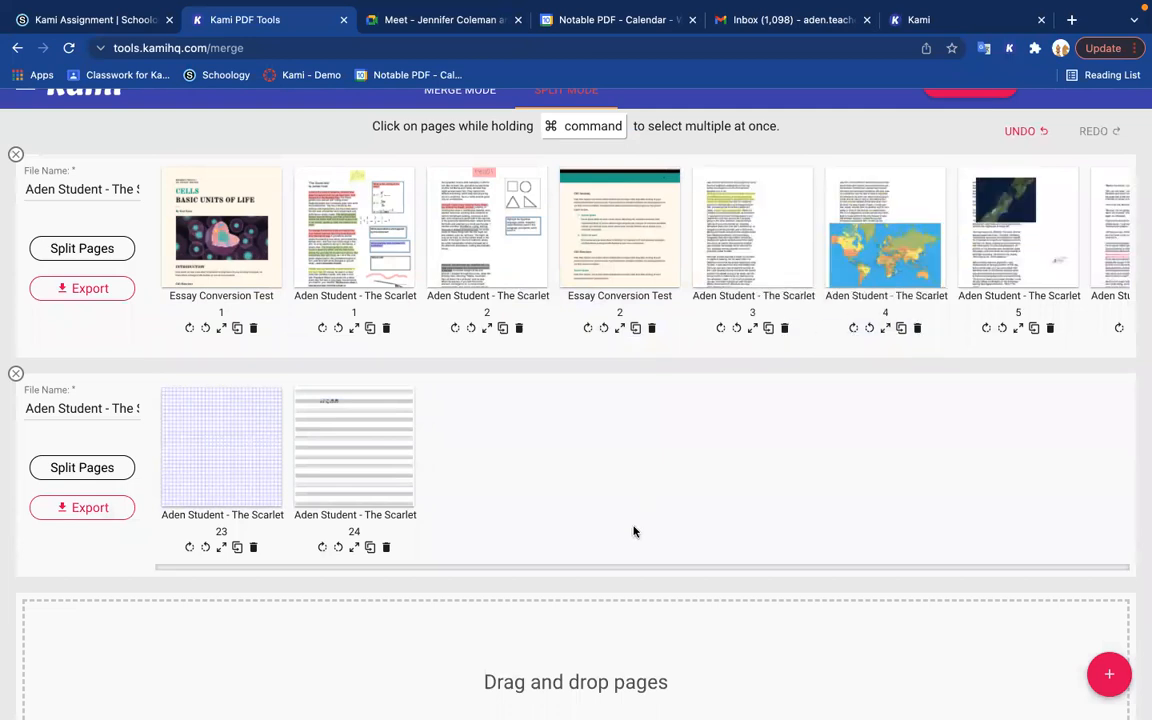
Step: Look at the save destinations for exporting only the combined Scarlet Ibis file and close them without exporting
left_click(94, 288)
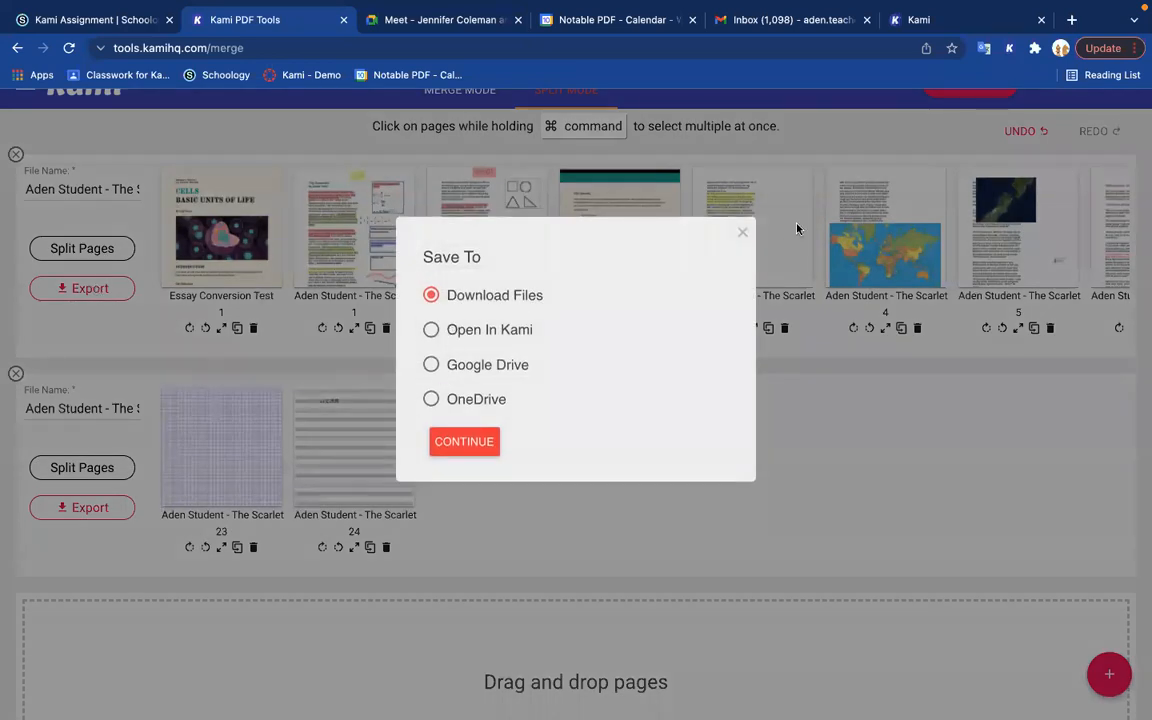
left_click(743, 232)
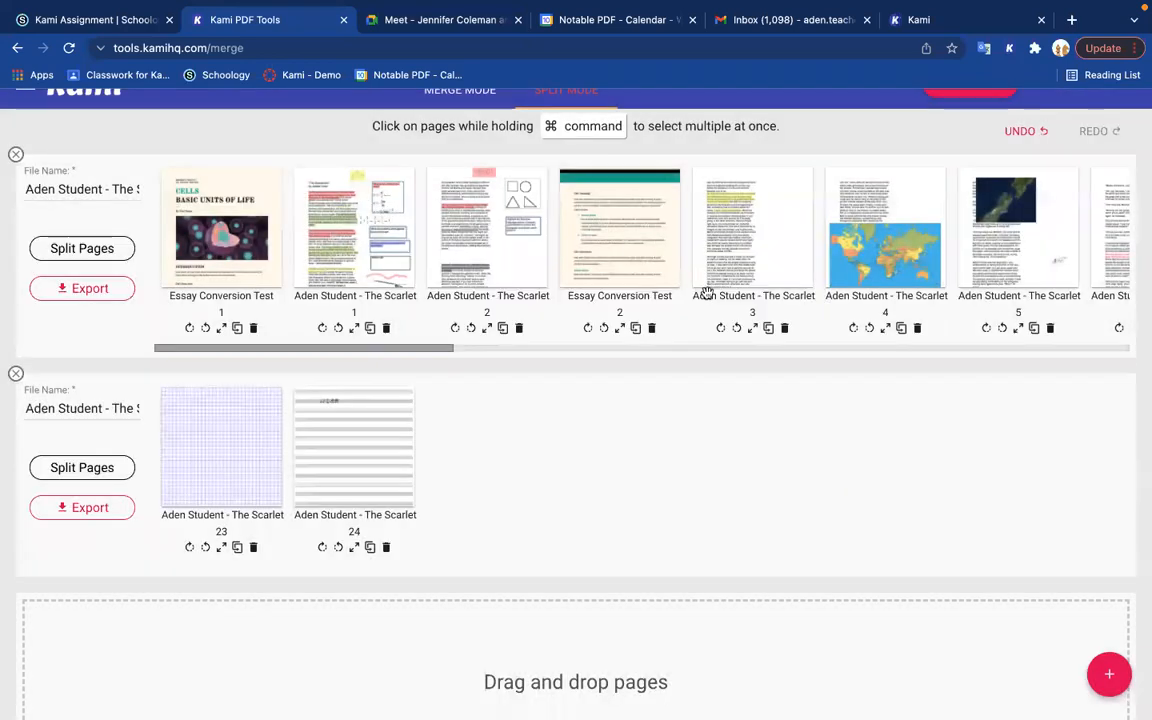